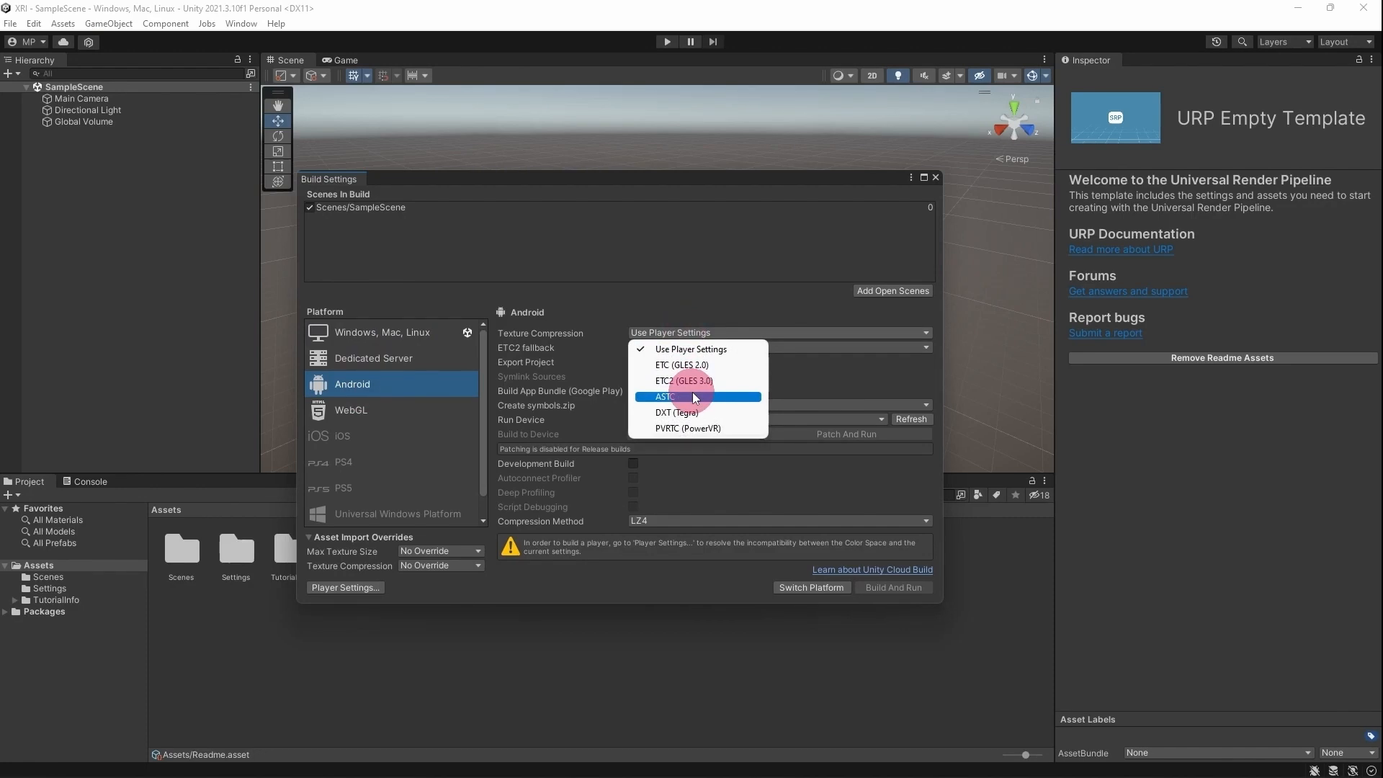
Set Android texture compression to ASTC and the run device to Oculus Quest 2, switching the build platform to Android.
left_click(693, 395)
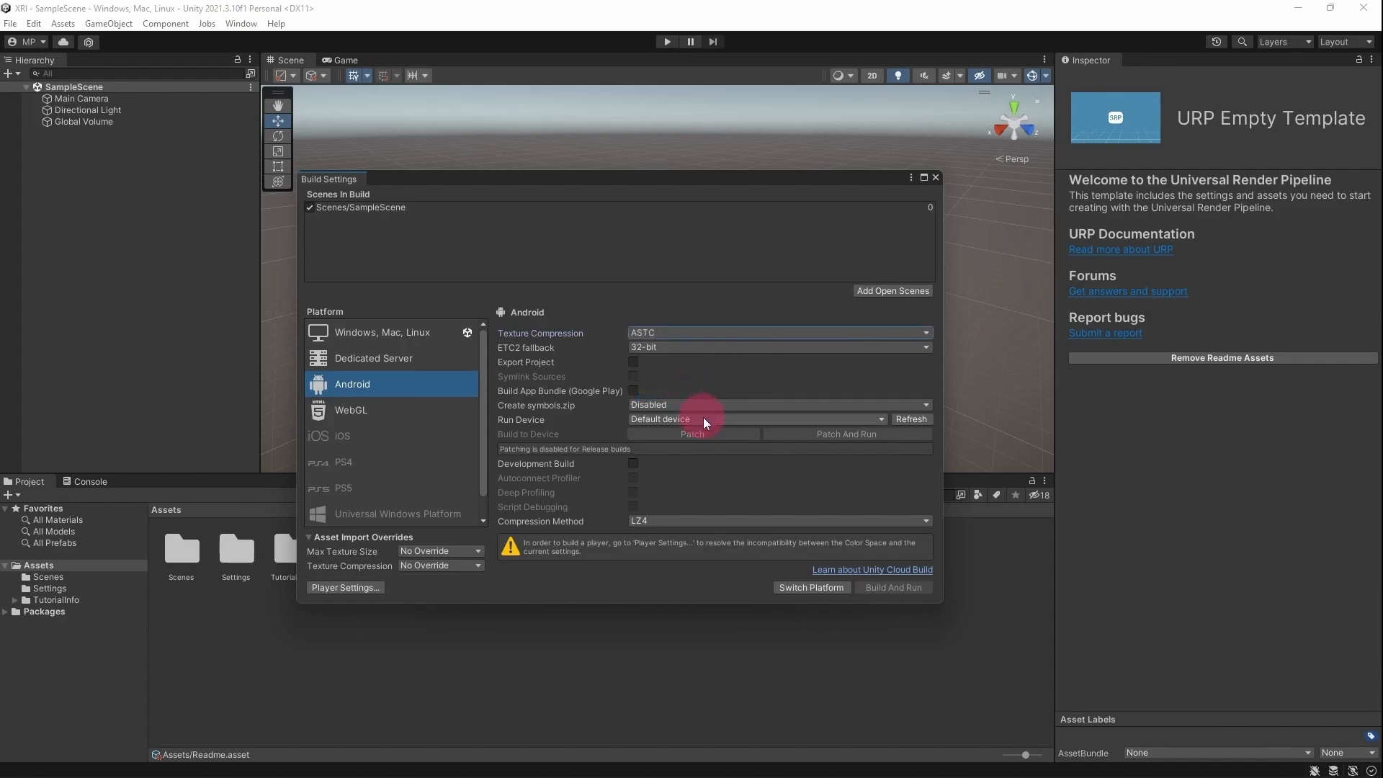
left_click(703, 418)
left_click(704, 468)
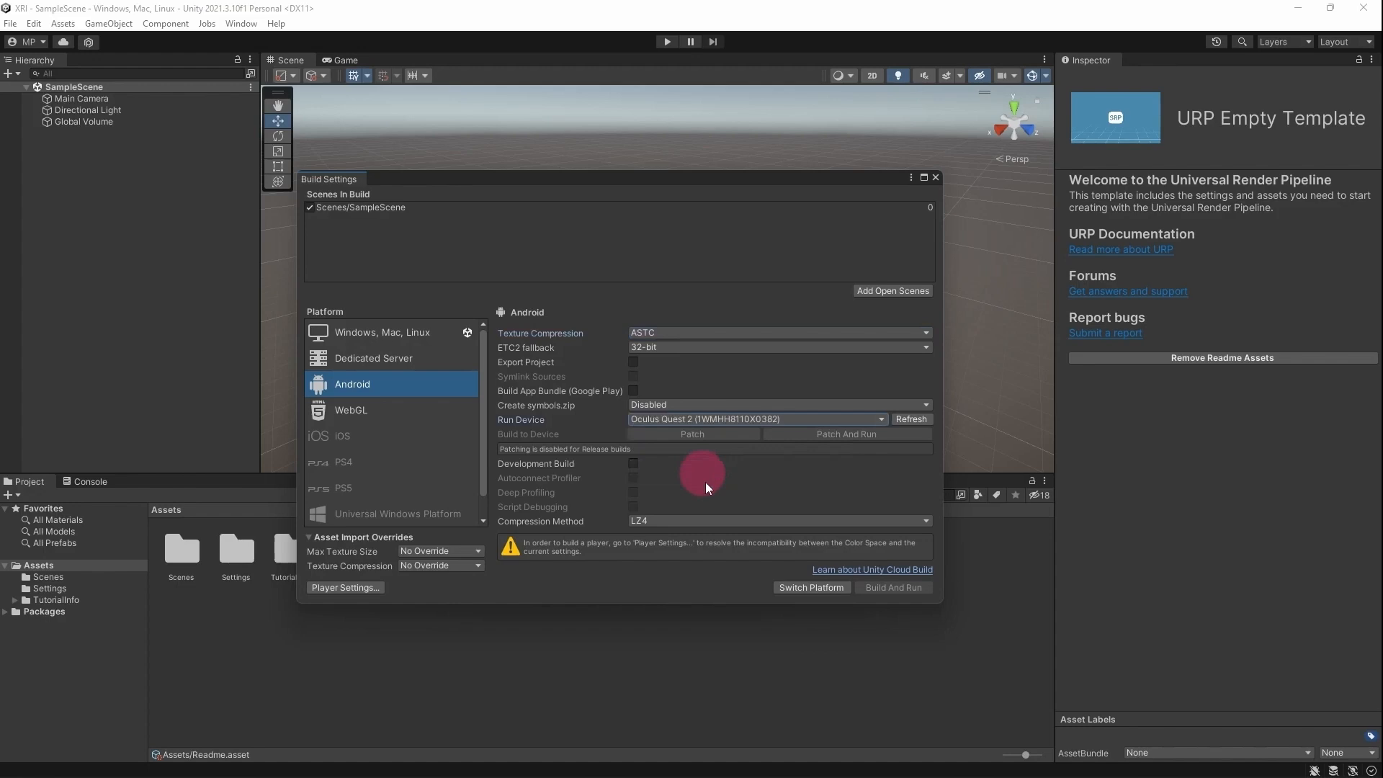
left_click(784, 585)
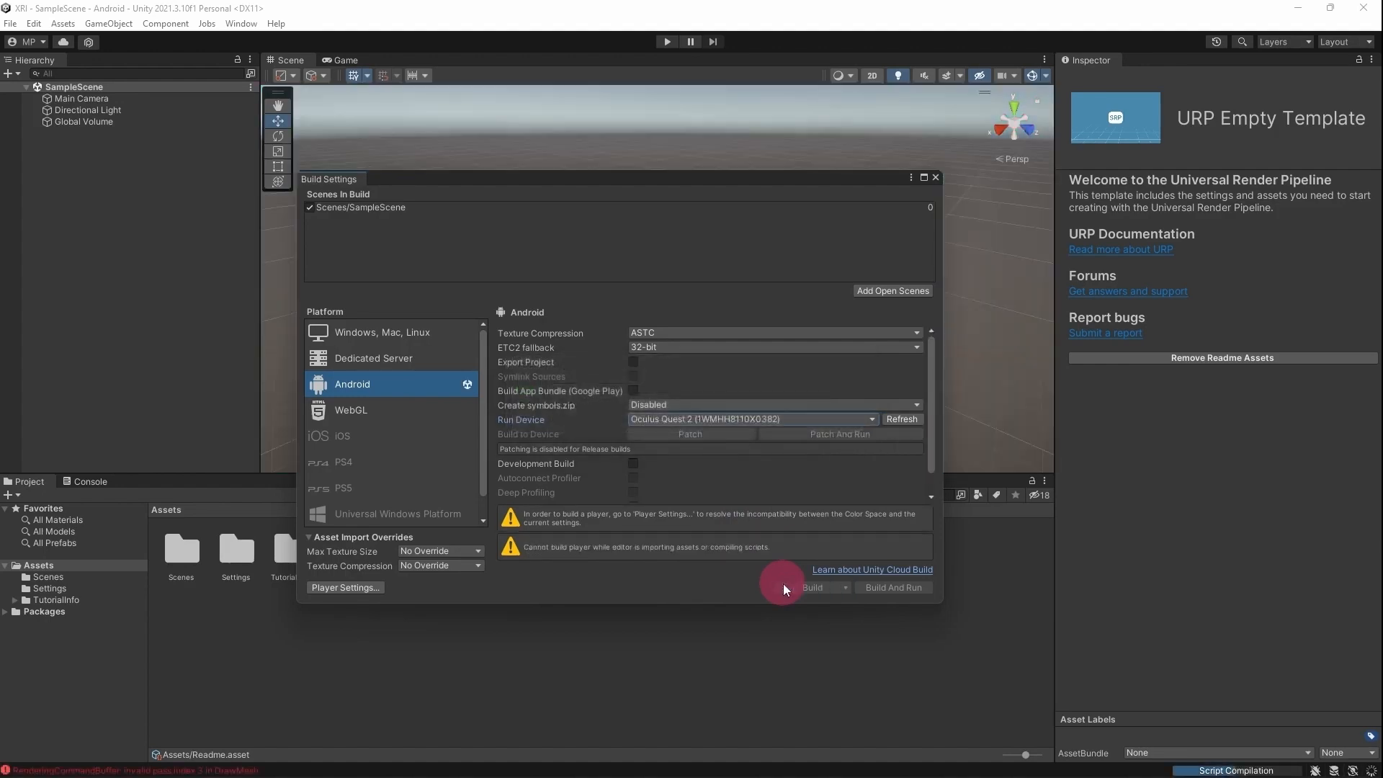
In the Android Player settings, add Vulkan to the Graphics APIs and remove OpenGLES3 and OpenGLES2.
left_click(357, 587)
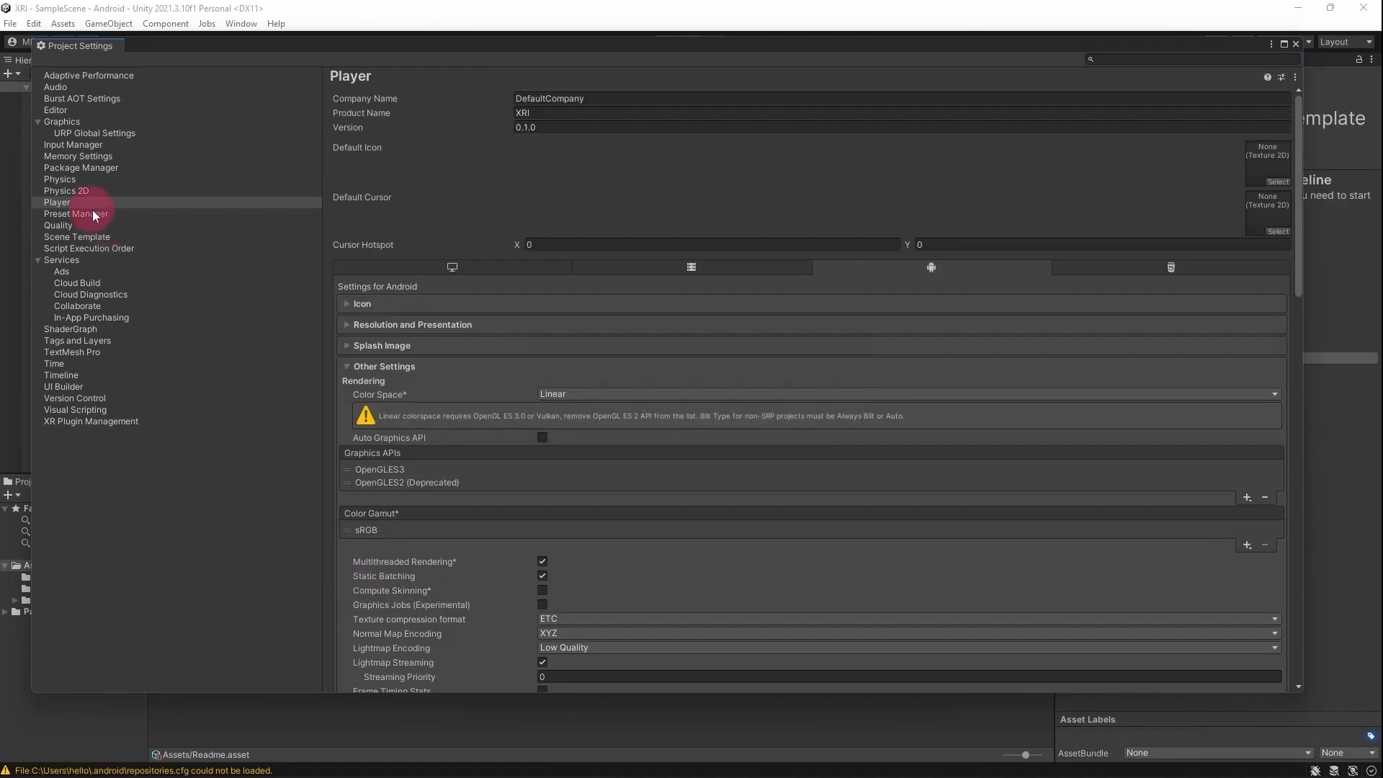
left_click(92, 206)
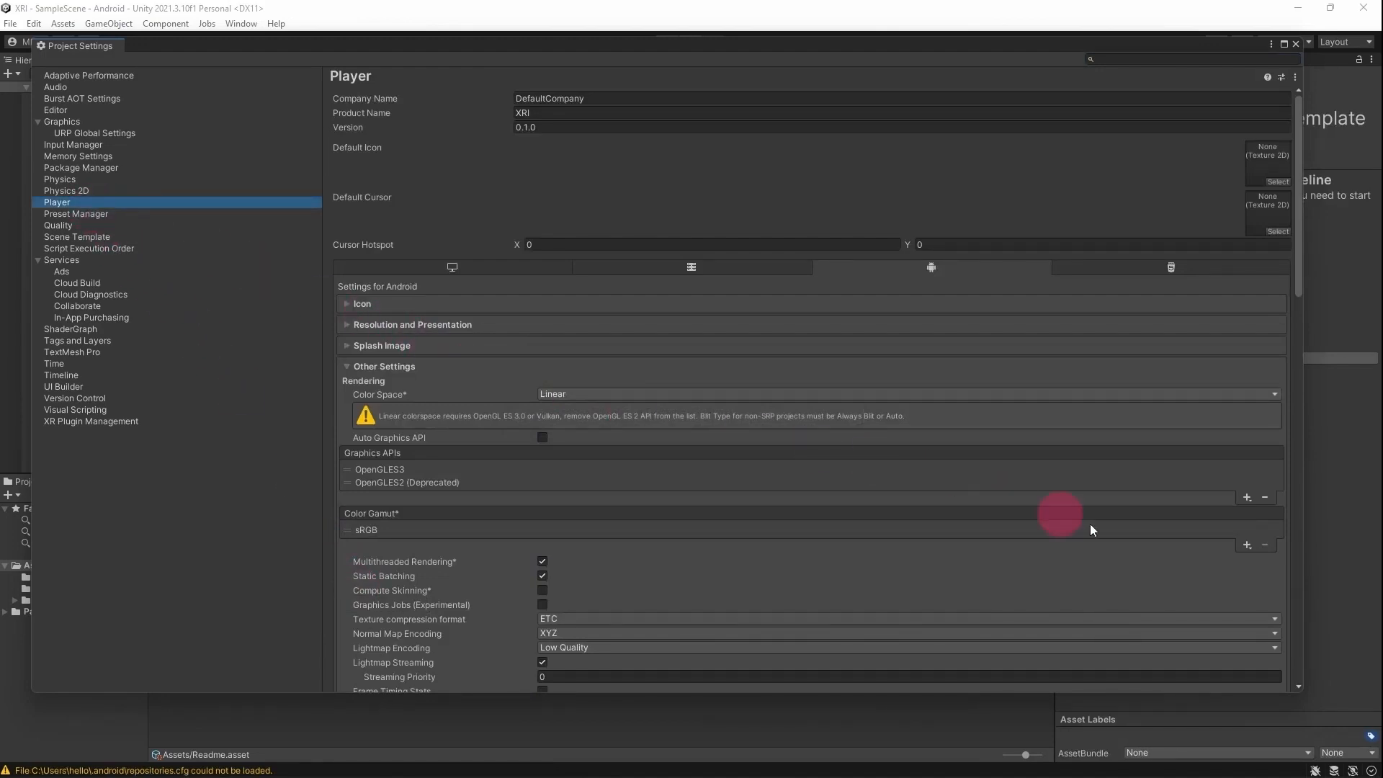
left_click(1247, 497)
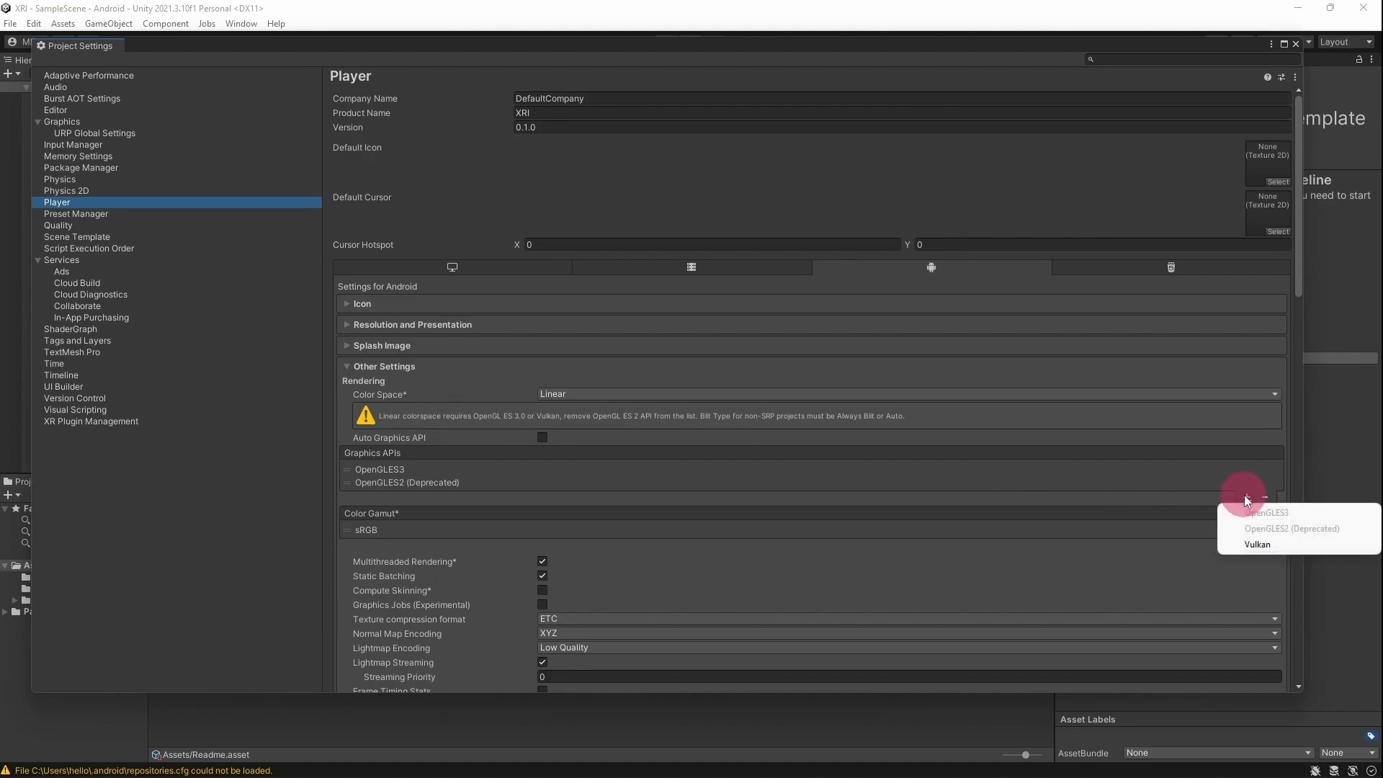
left_click(1266, 547)
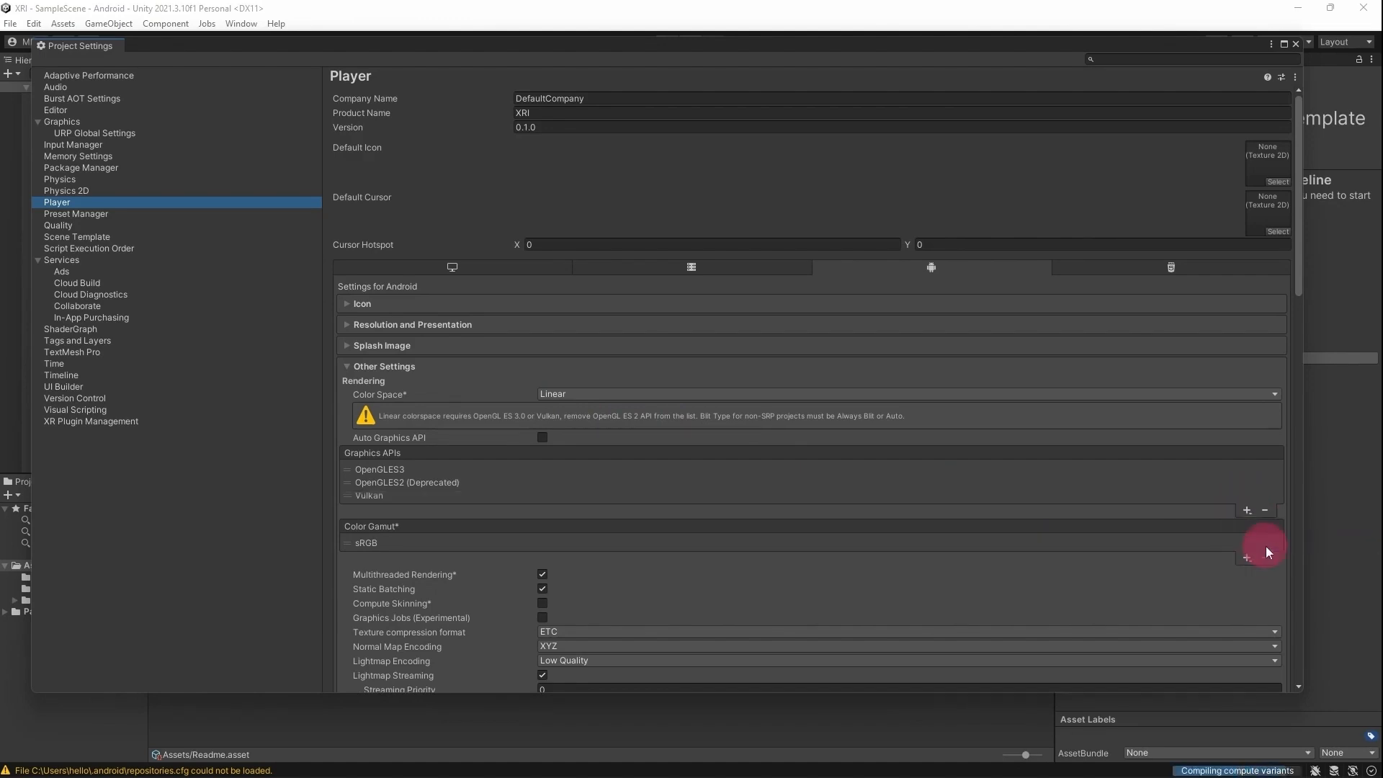
left_click(1246, 472)
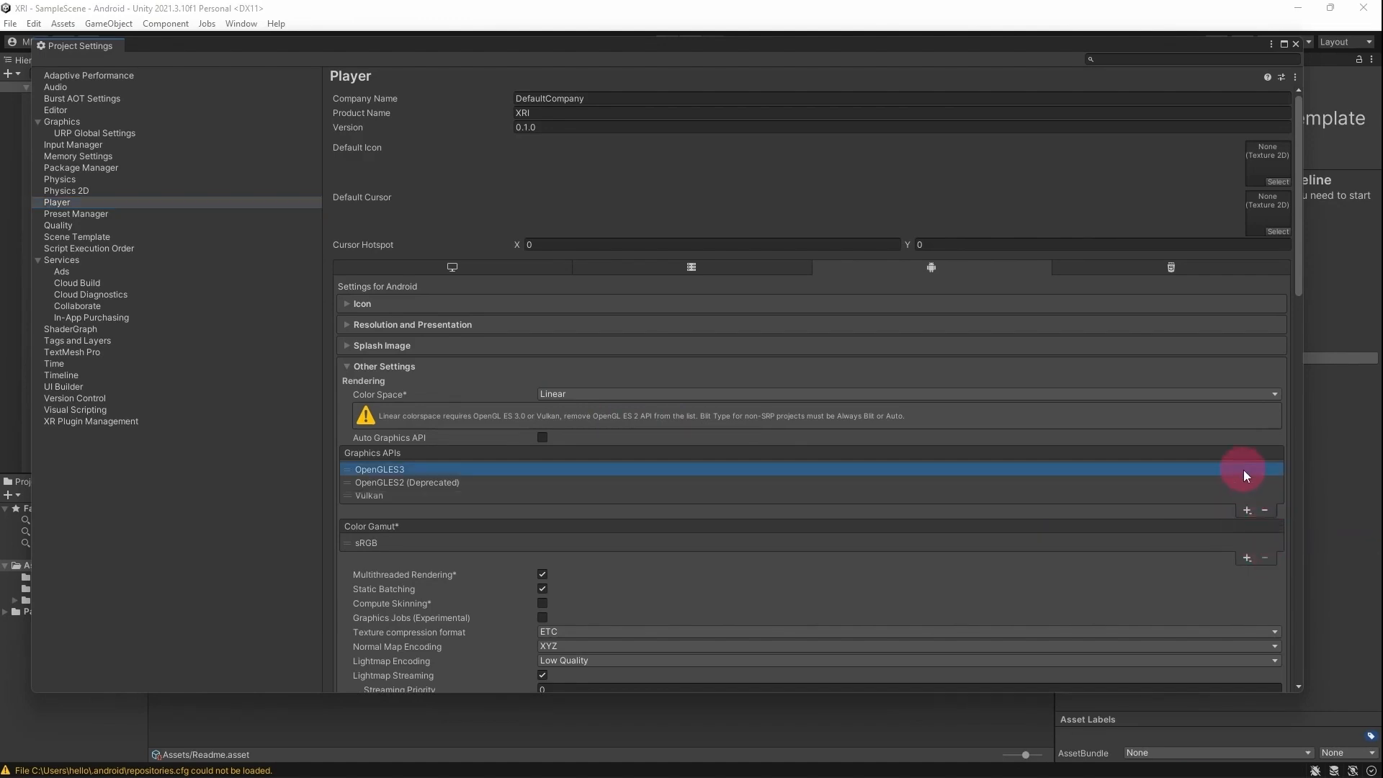
left_click(1267, 509)
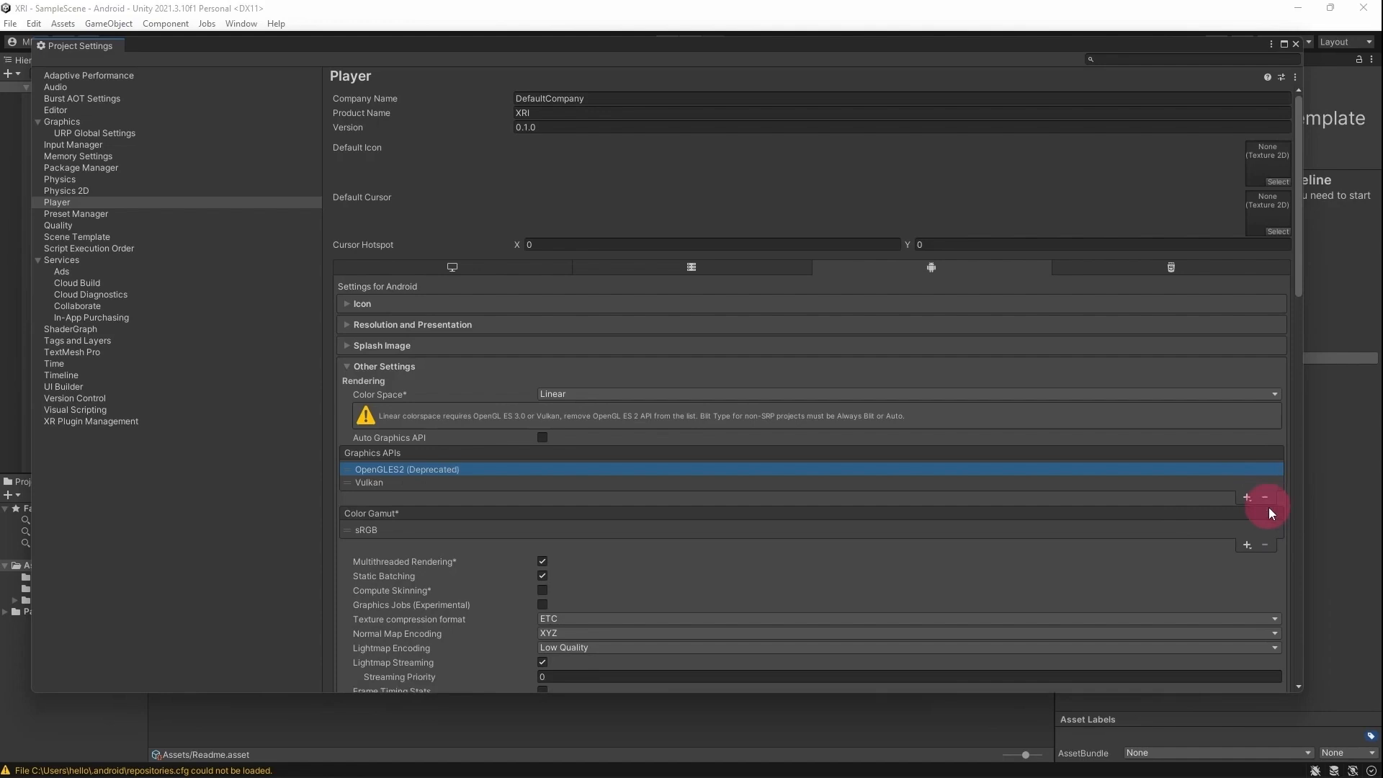
left_click(1266, 503)
Enable Override Default Package Name and set the minimum API level to Android 6.0 'Marshmallow' (API level 23).
left_click_drag(1299, 273, 1301, 453)
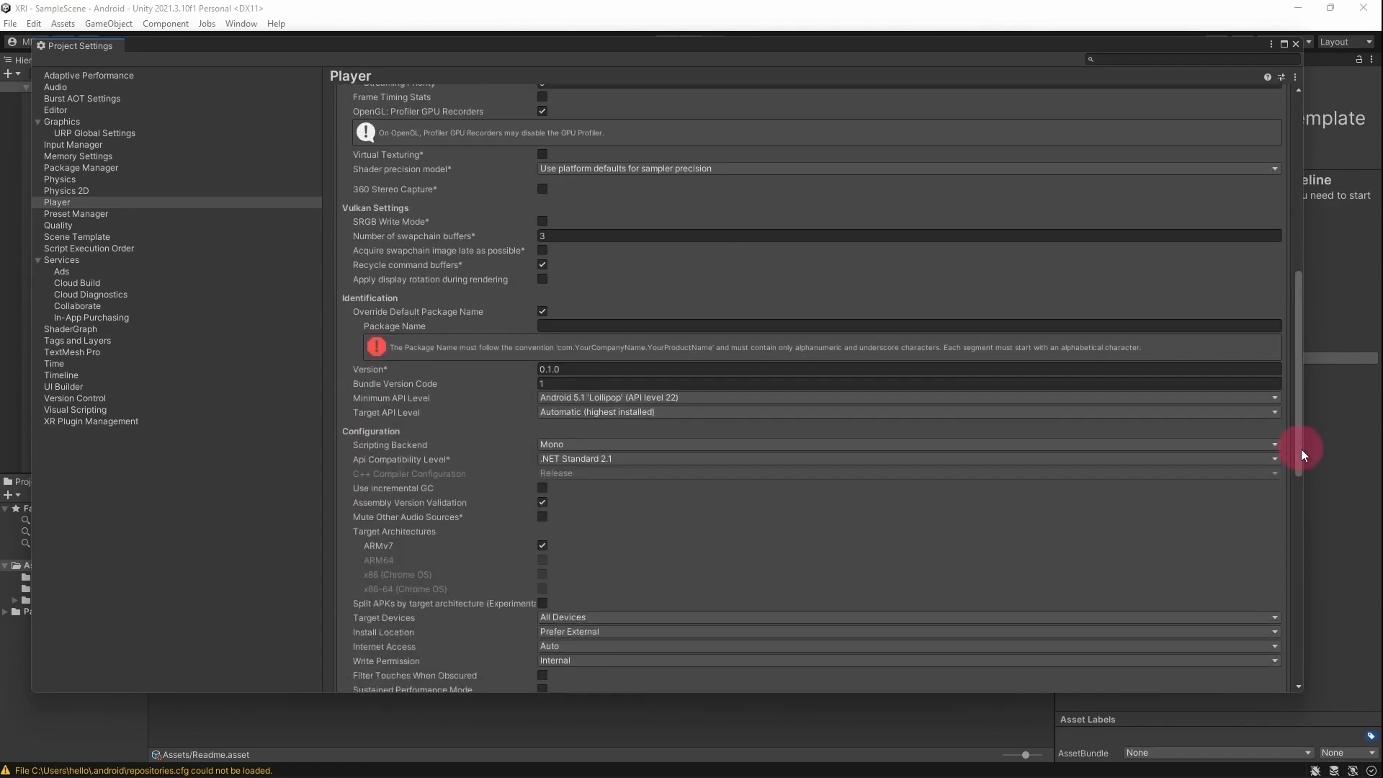
left_click(542, 311)
left_click(543, 312)
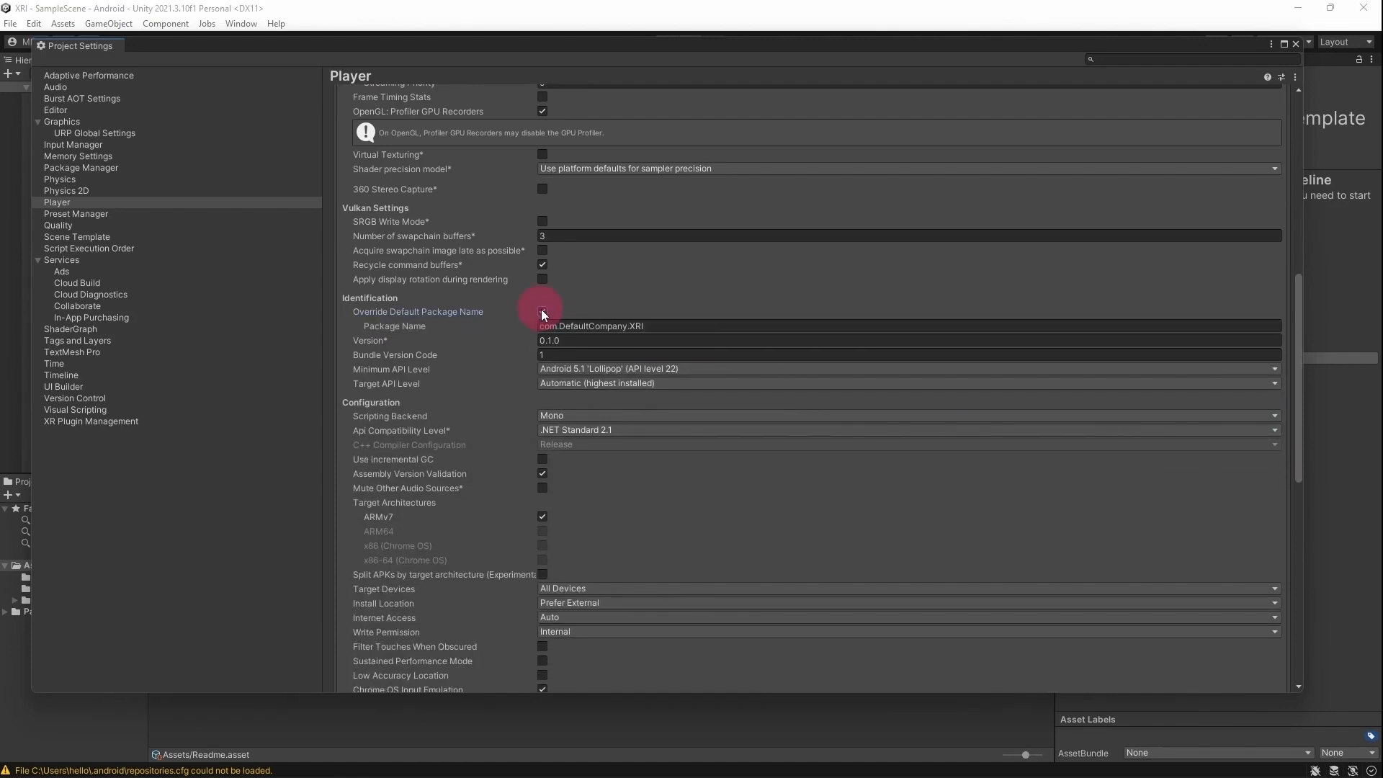
left_click(542, 312)
left_click(779, 369)
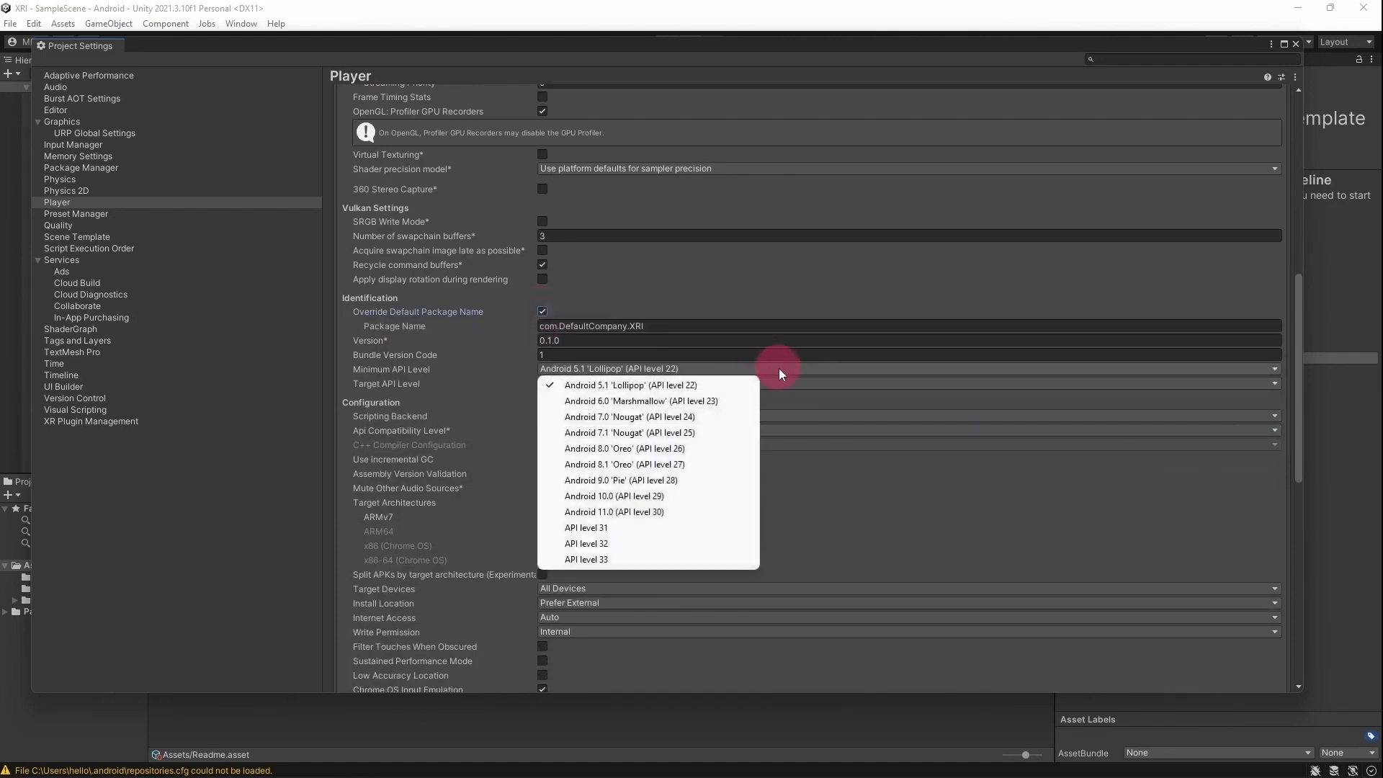
left_click(736, 401)
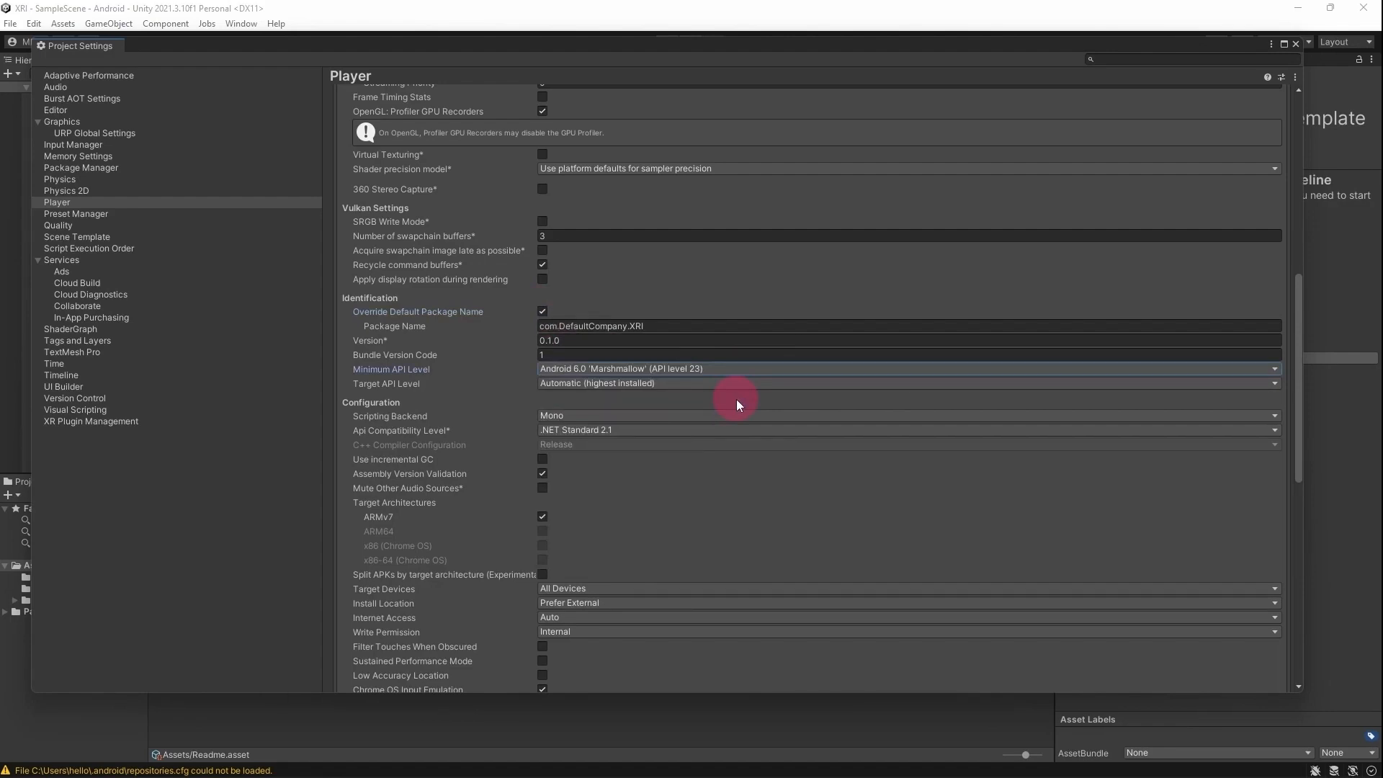
Set the scripting backend to IL2CPP with ARM64 as the only target architecture, and close the project and build settings.
left_click(749, 418)
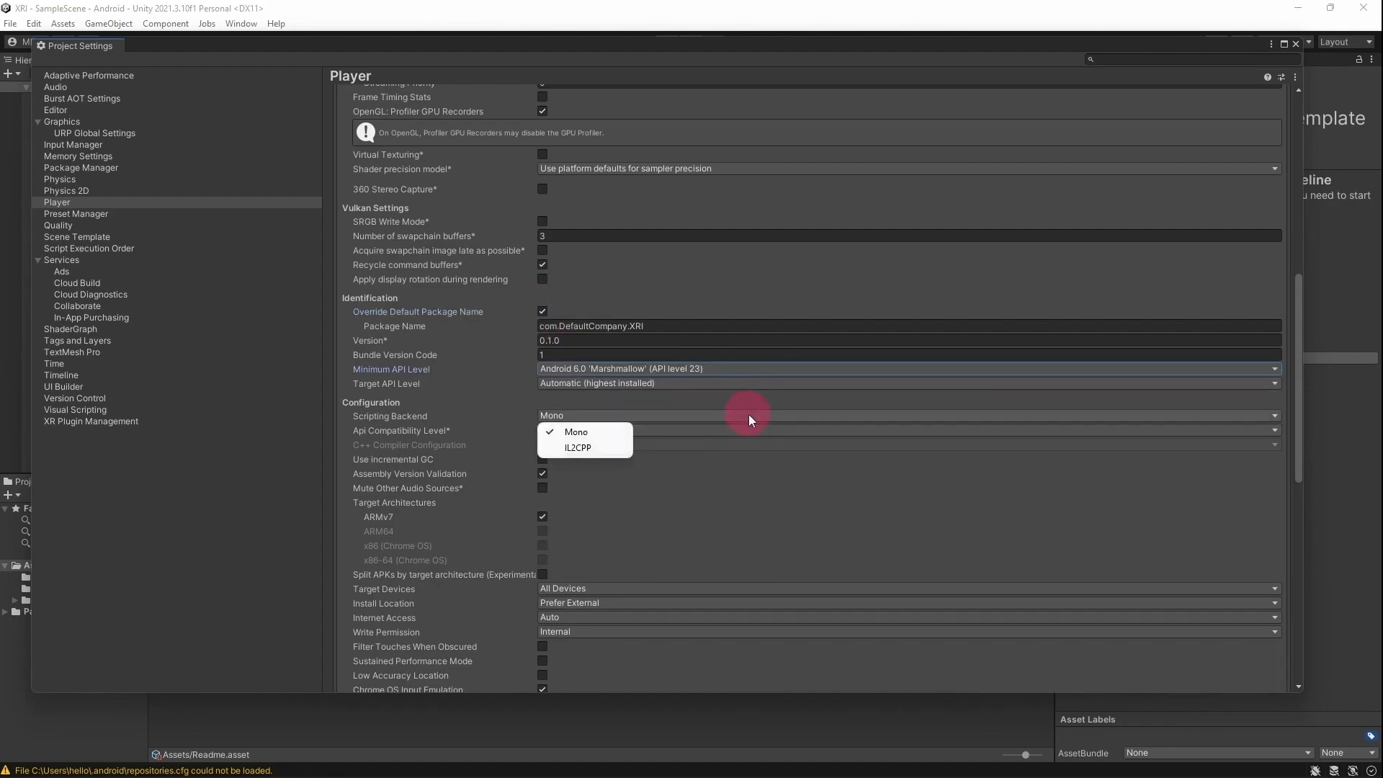
left_click(596, 447)
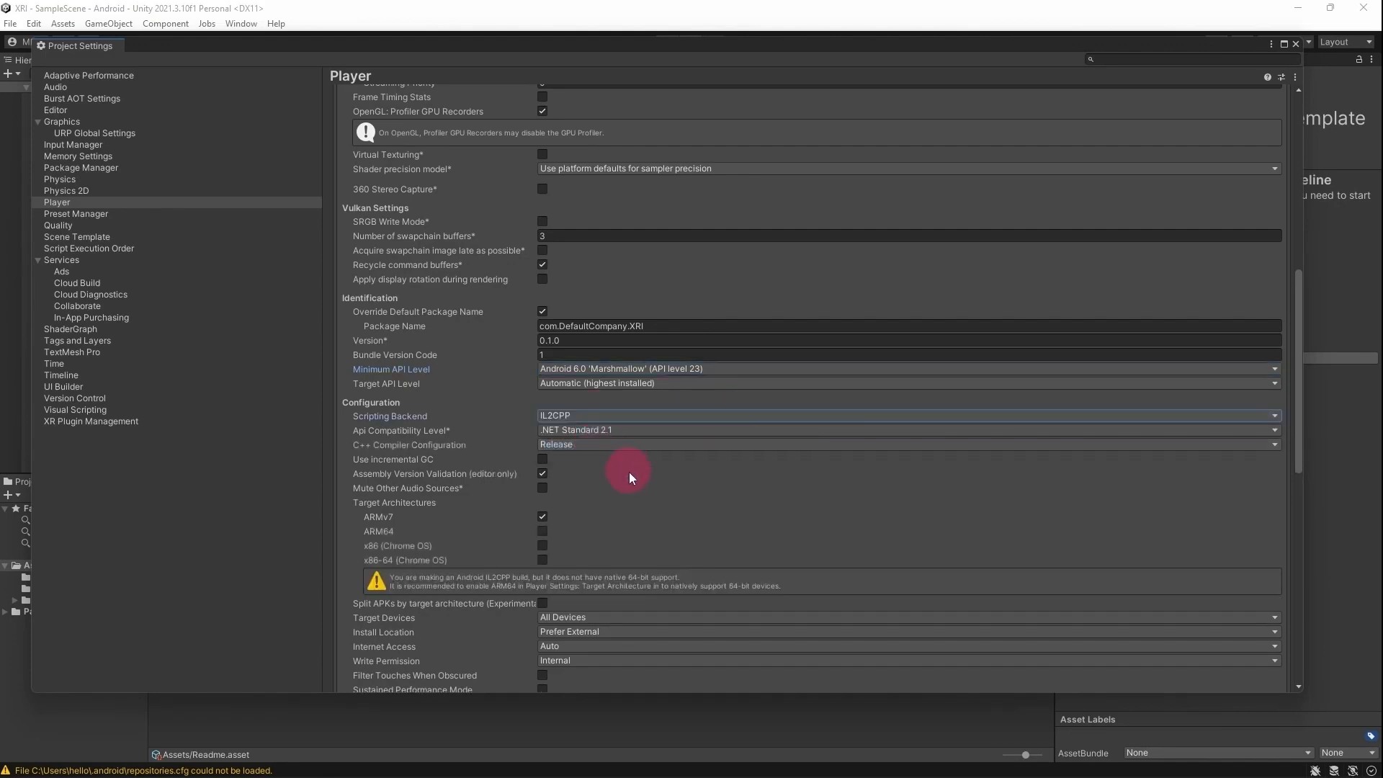
left_click(542, 533)
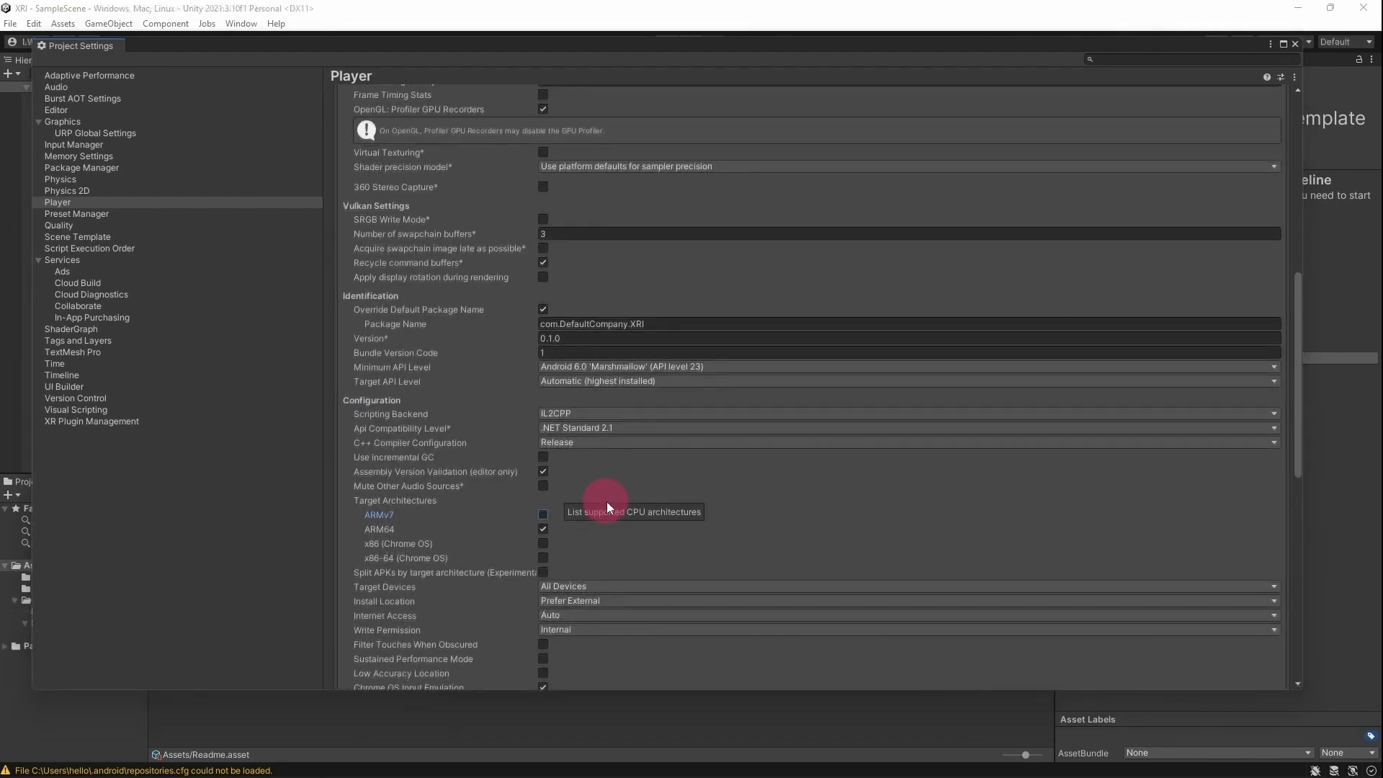
left_click(1294, 44)
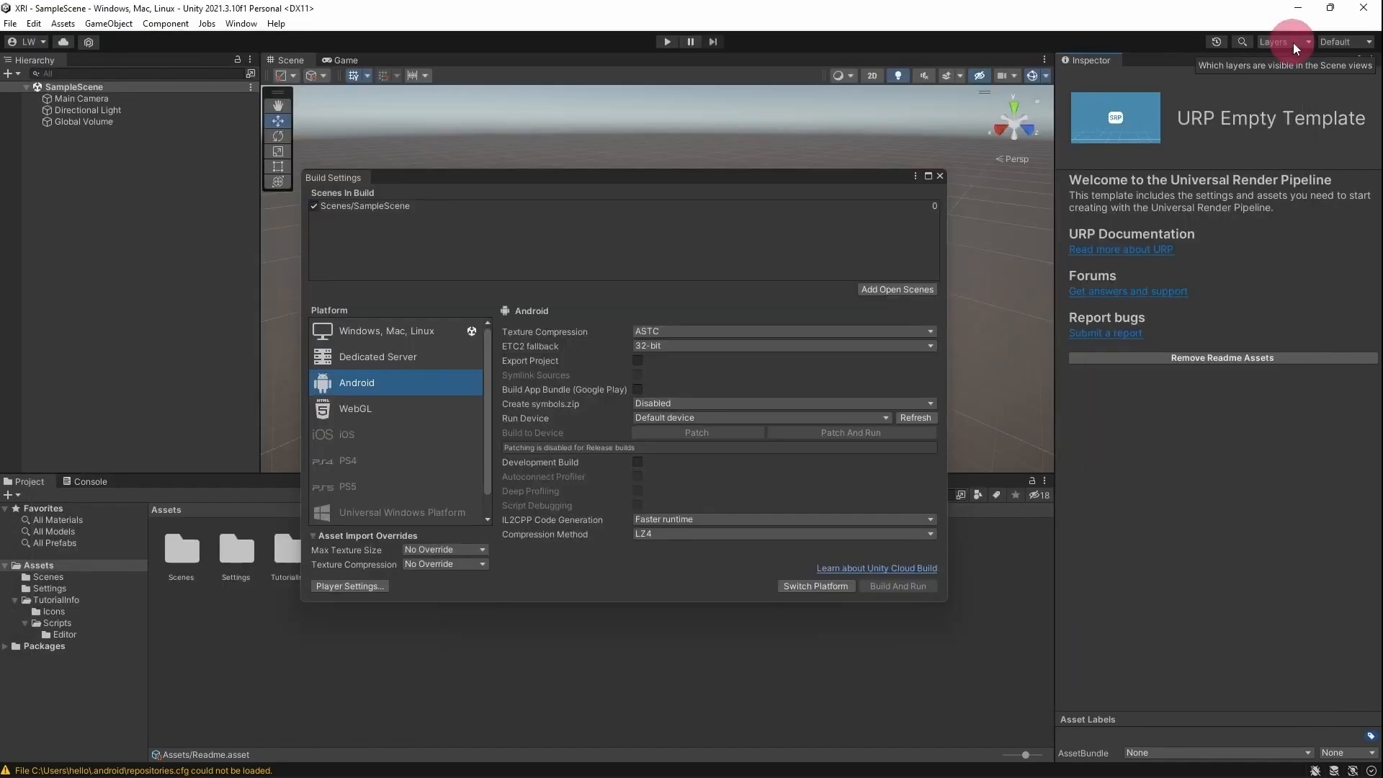
left_click(940, 176)
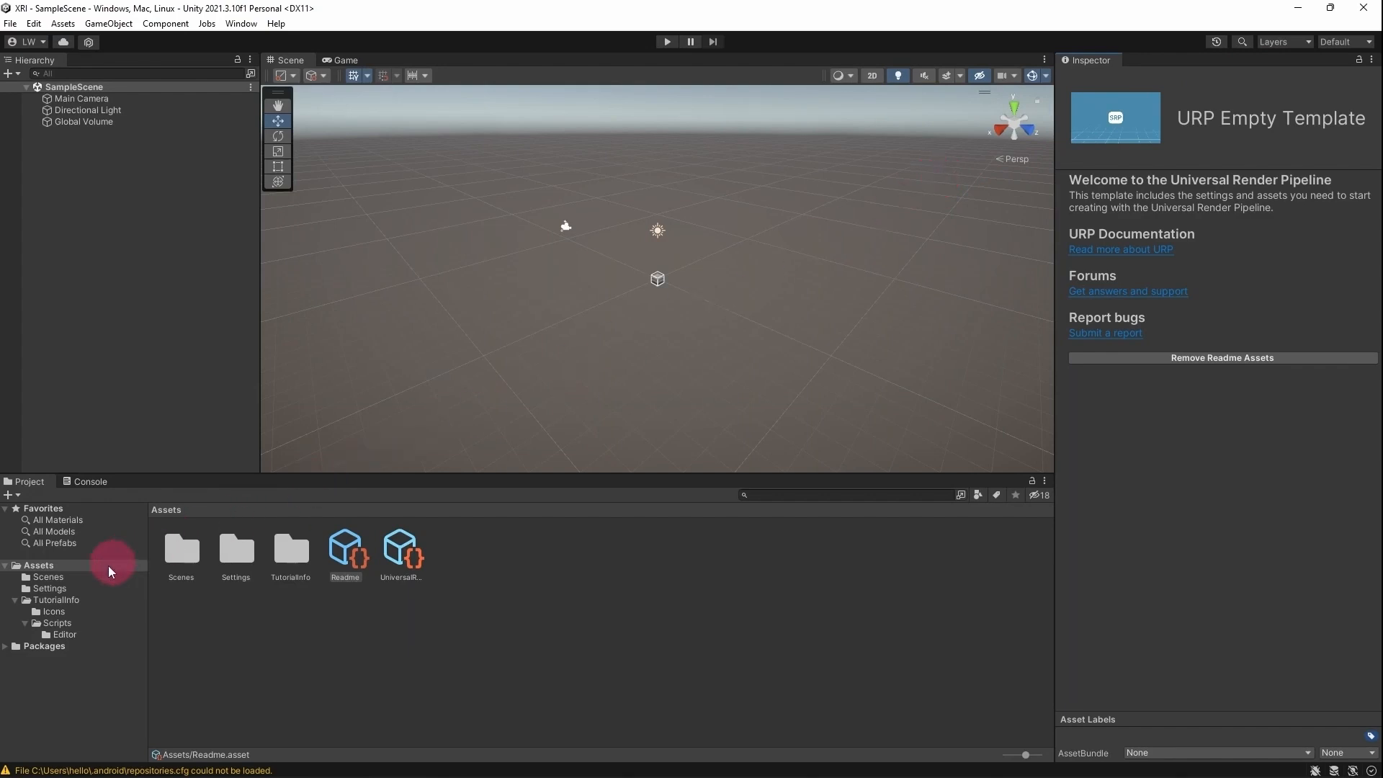
Remove the SSAO (Screen Space Ambient Occlusion) renderer feature from the URP-Balanced-Renderer asset in the Settings folder.
left_click(62, 590)
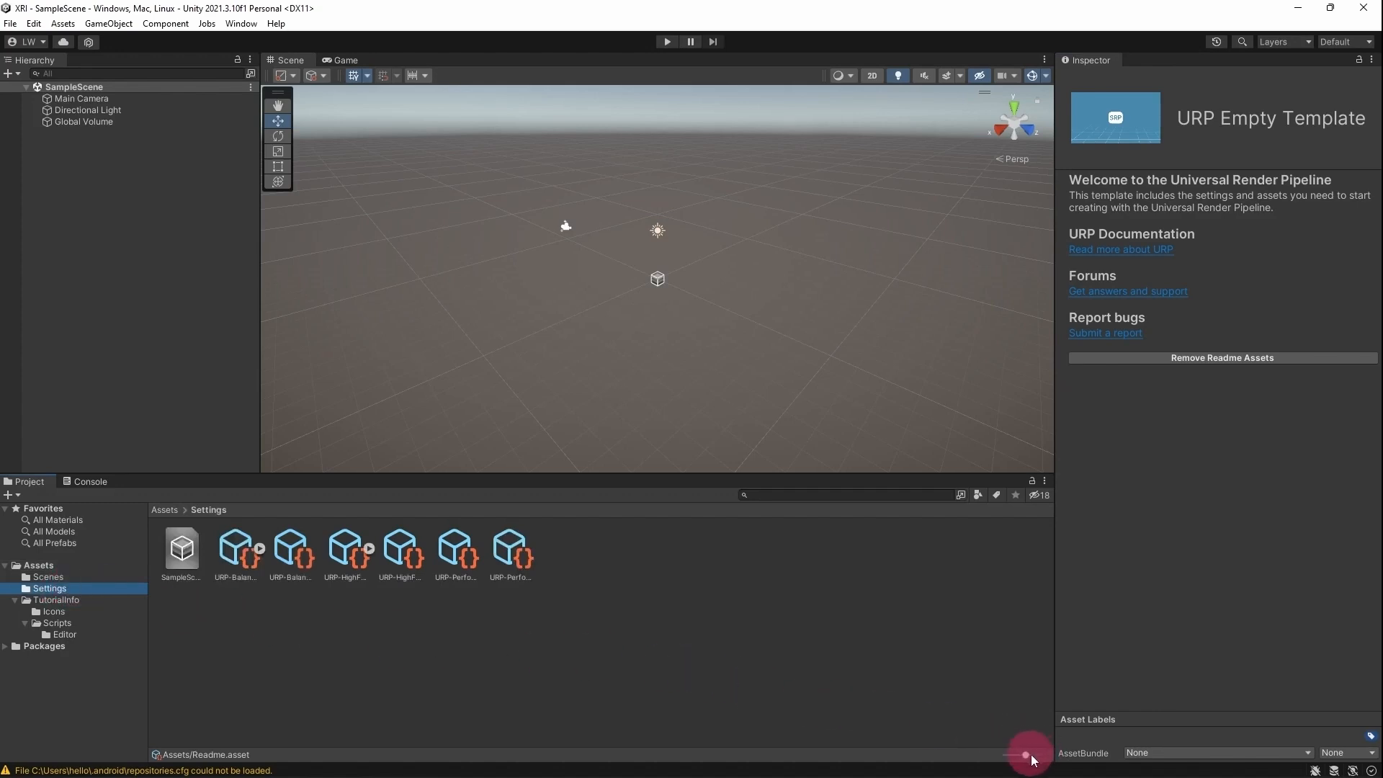
left_click_drag(1031, 755, 1005, 754)
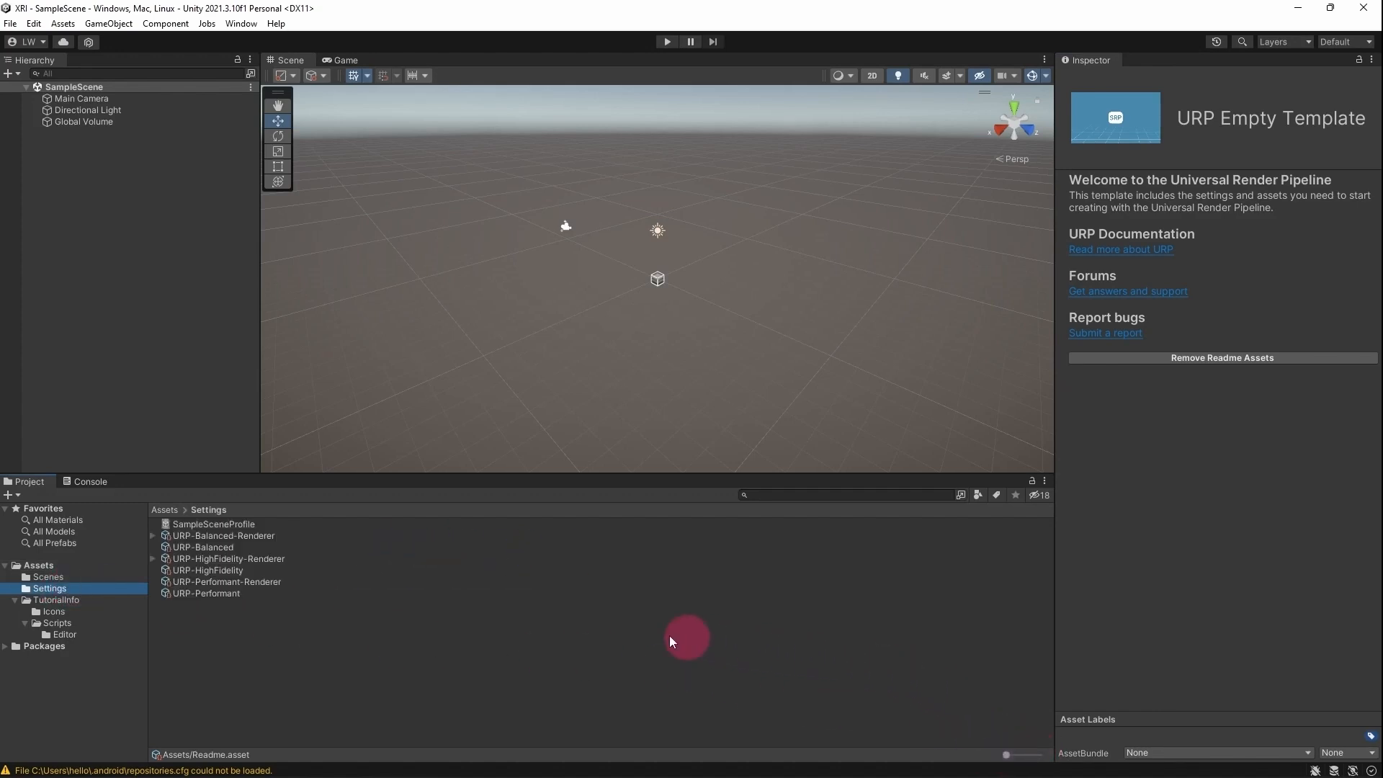
left_click(253, 538)
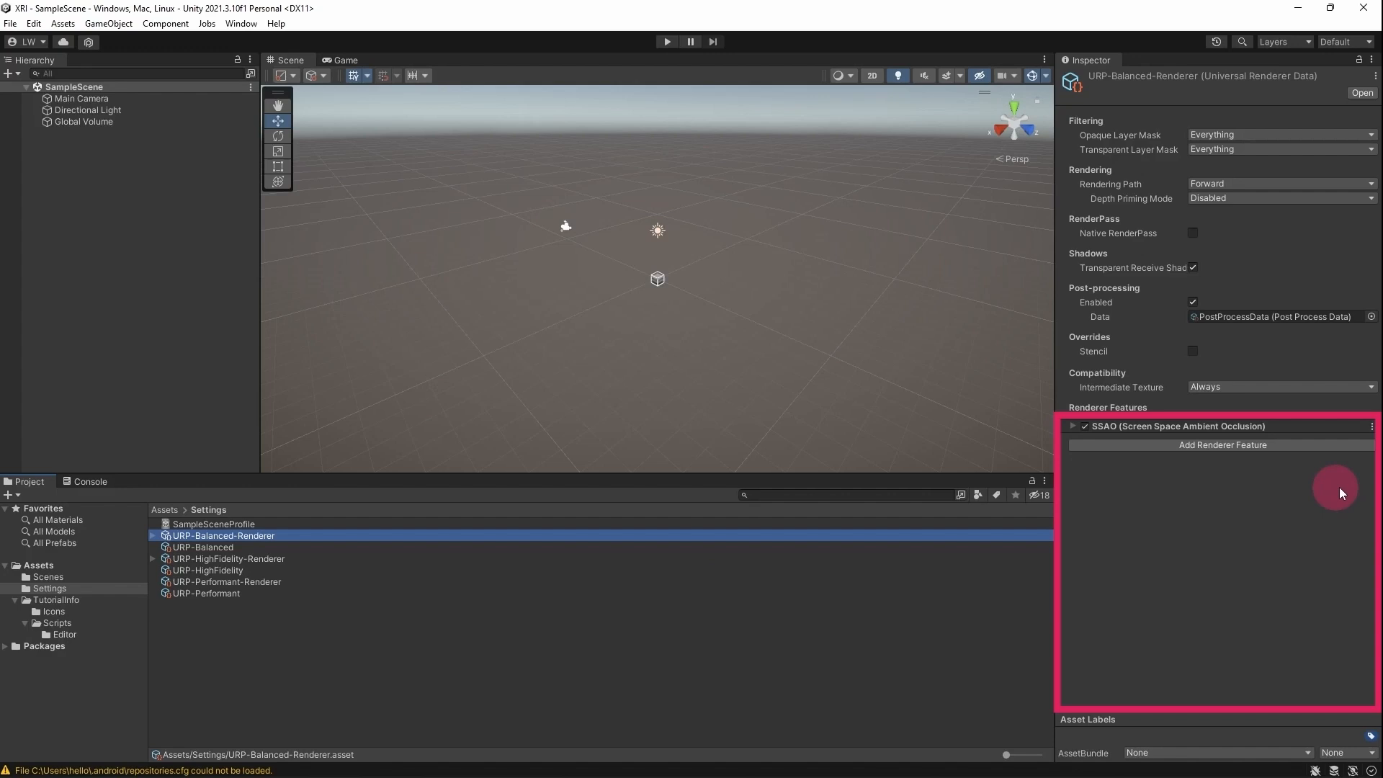
left_click(1372, 427)
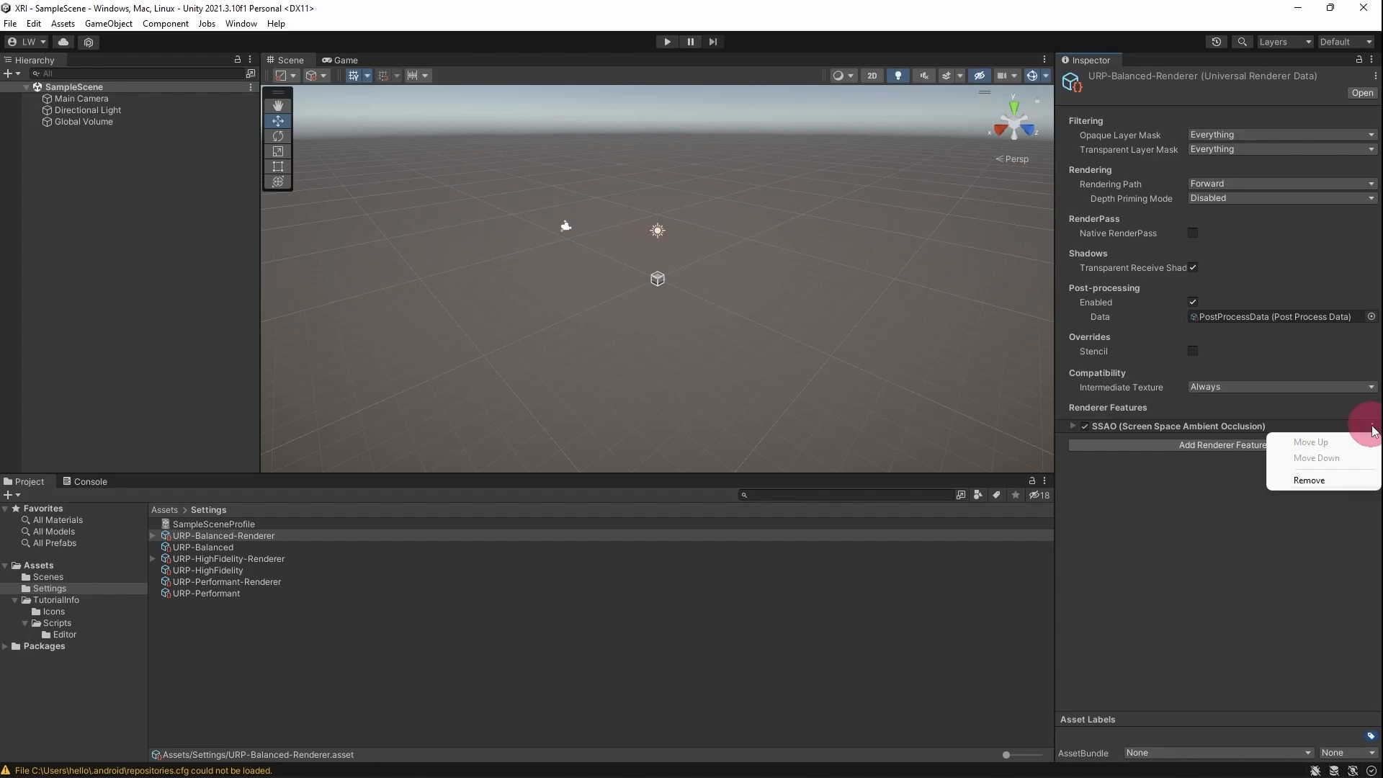
left_click(1335, 481)
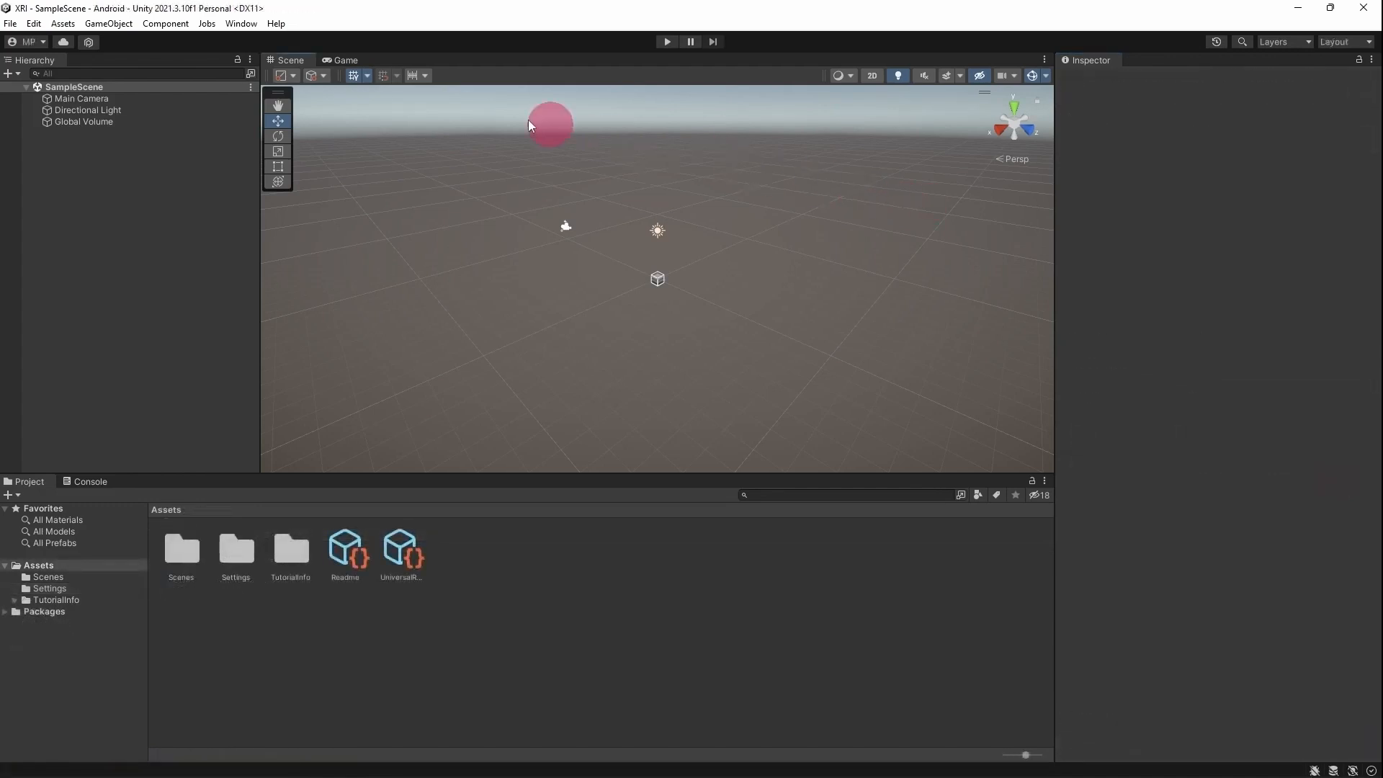
Install the XR Plugin Management package from the Unity Registry in the Package Manager.
left_click(242, 24)
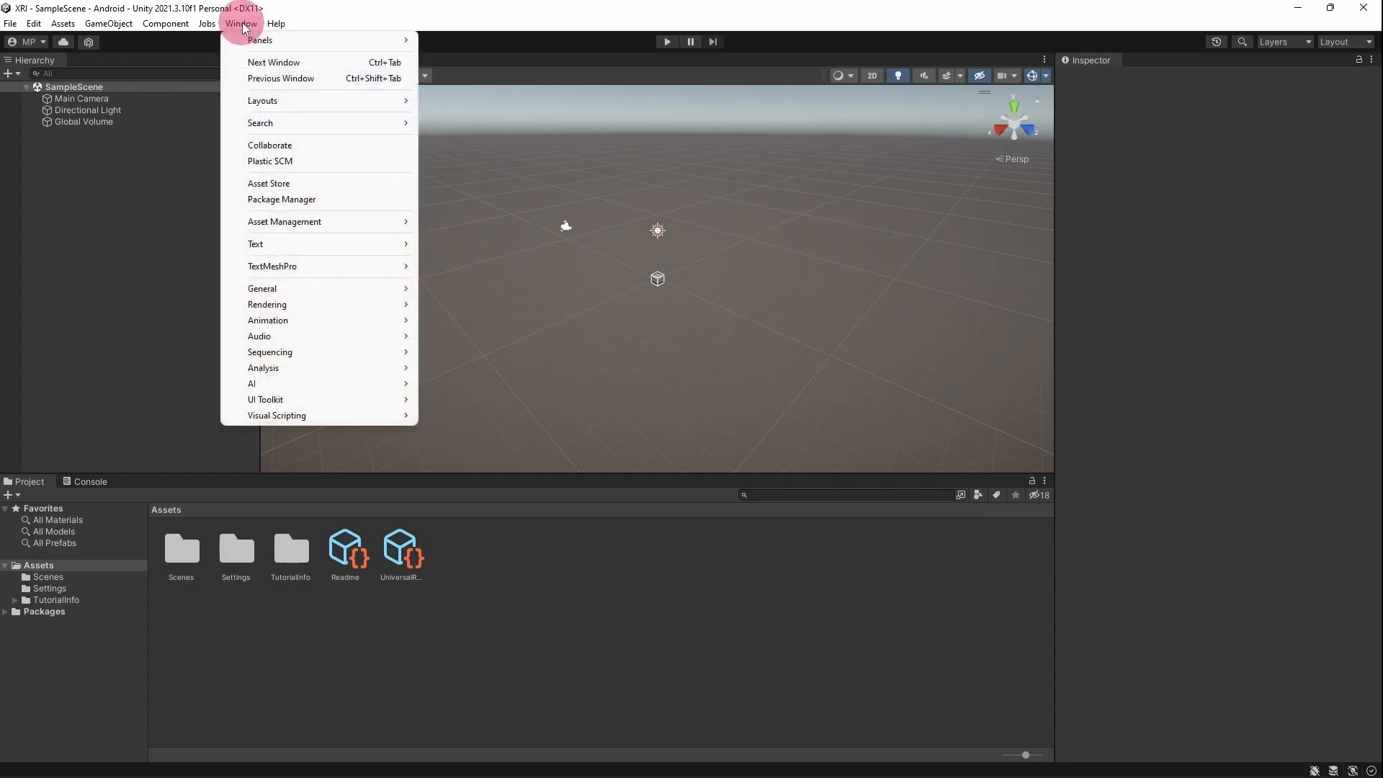
left_click(299, 201)
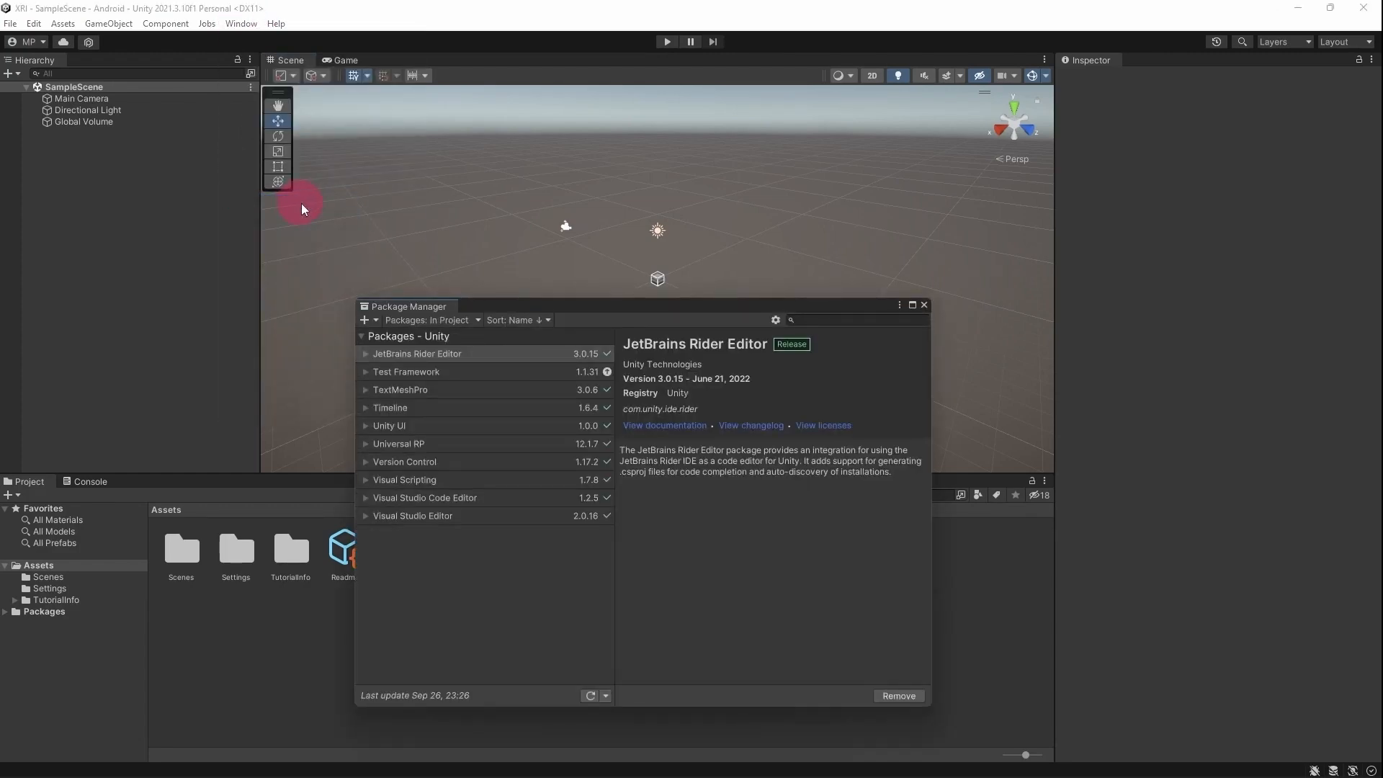
left_click(441, 321)
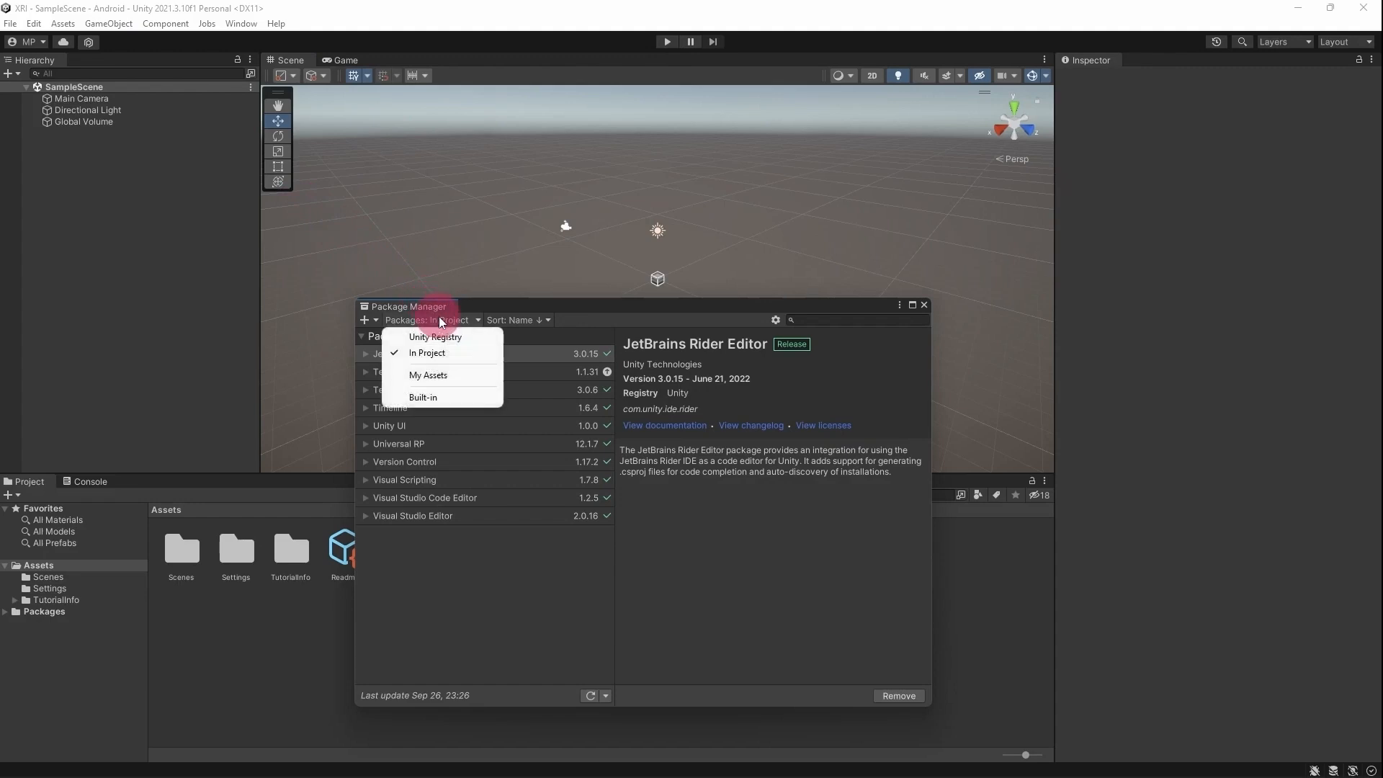
left_click(443, 337)
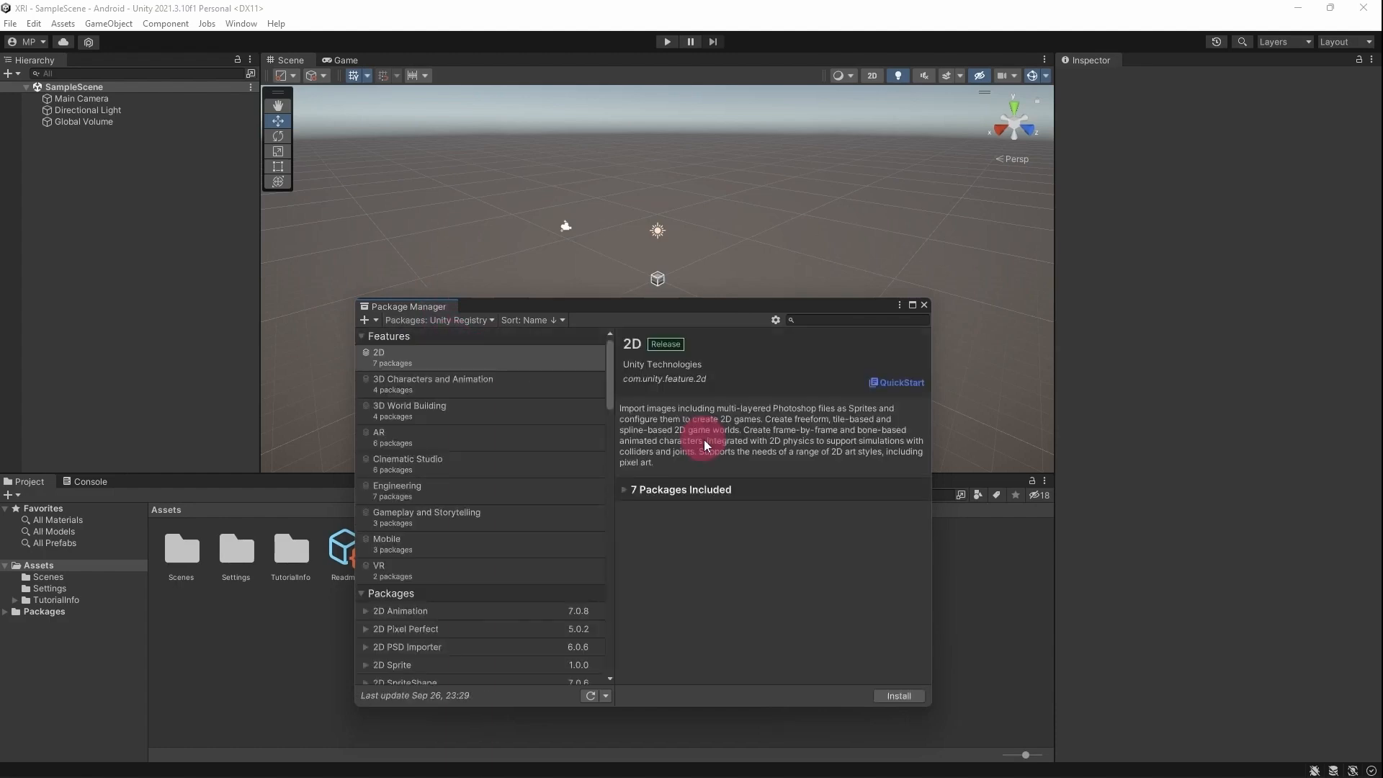
left_click_drag(607, 383, 621, 662)
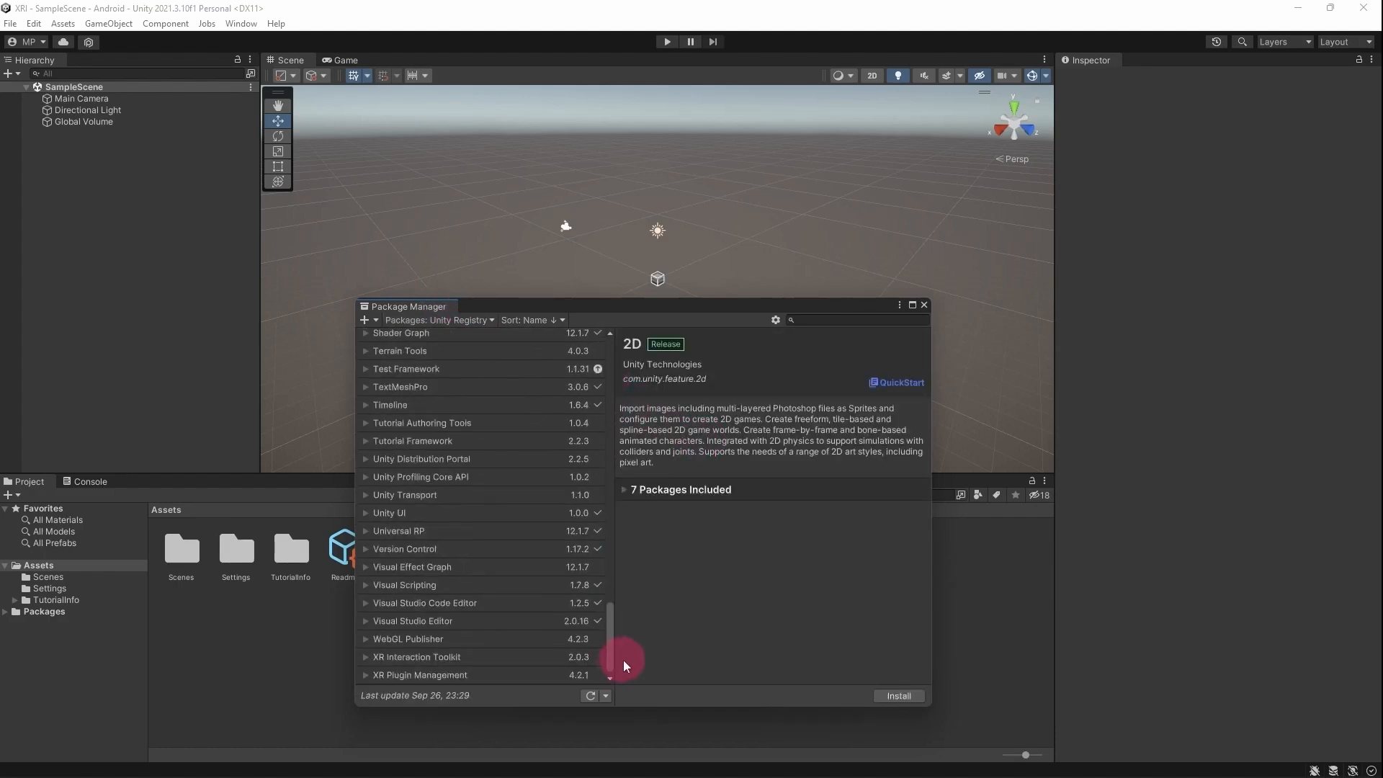
left_click_drag(666, 307, 647, 180)
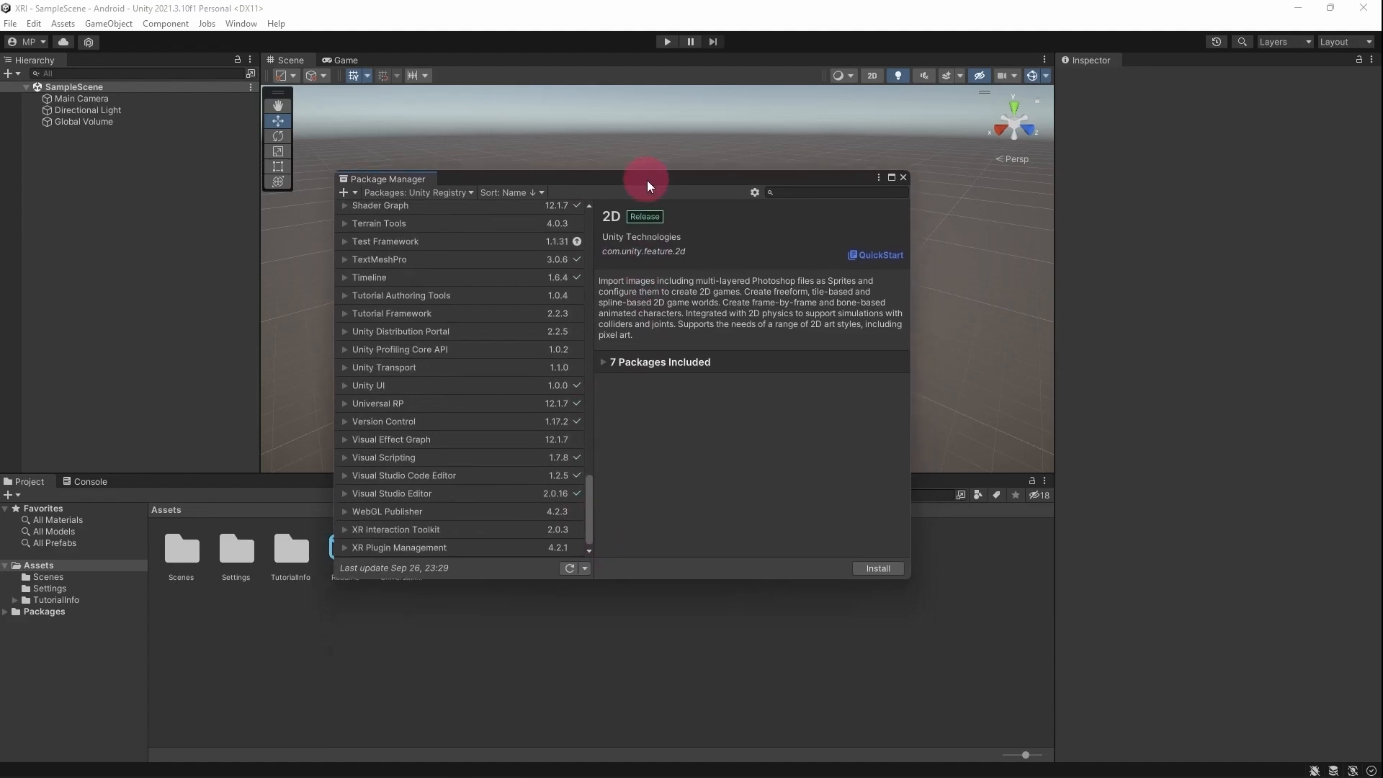
left_click(540, 550)
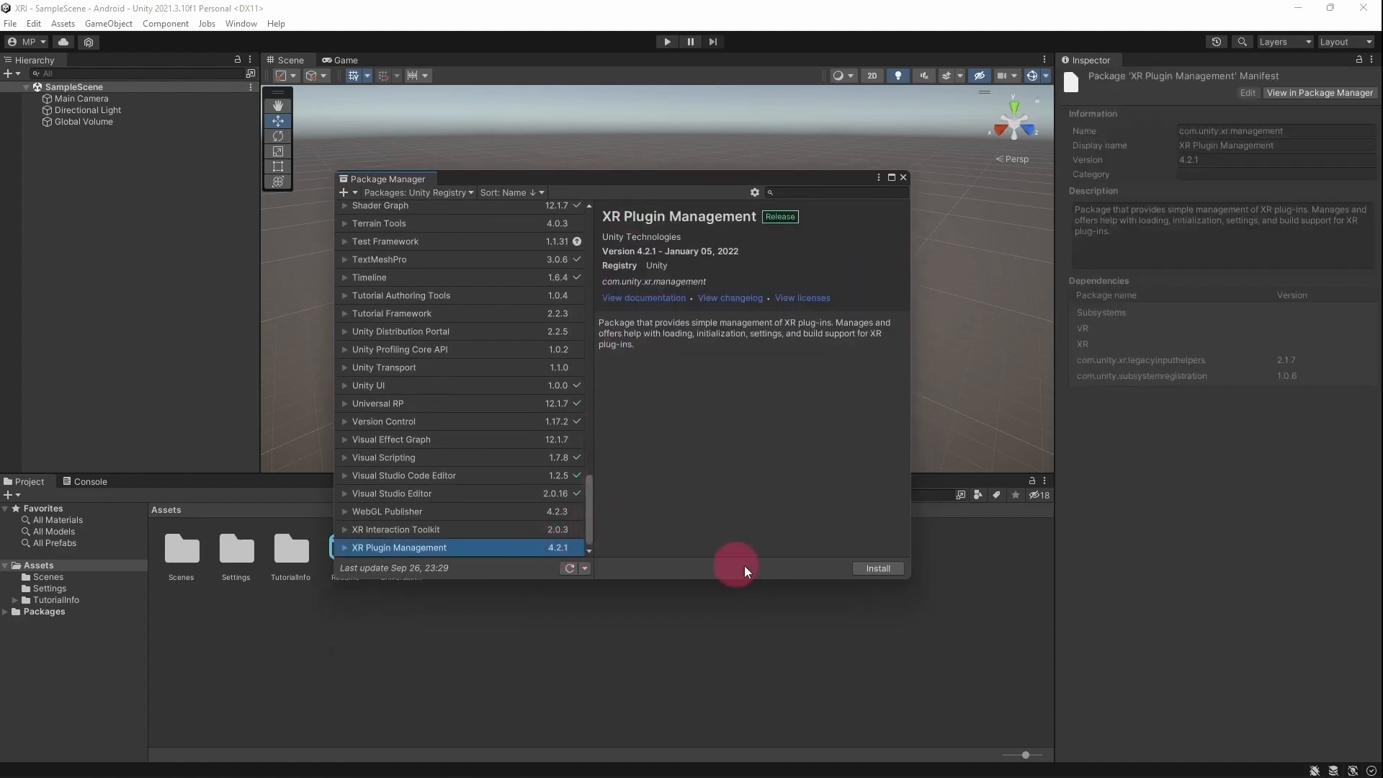
left_click(880, 569)
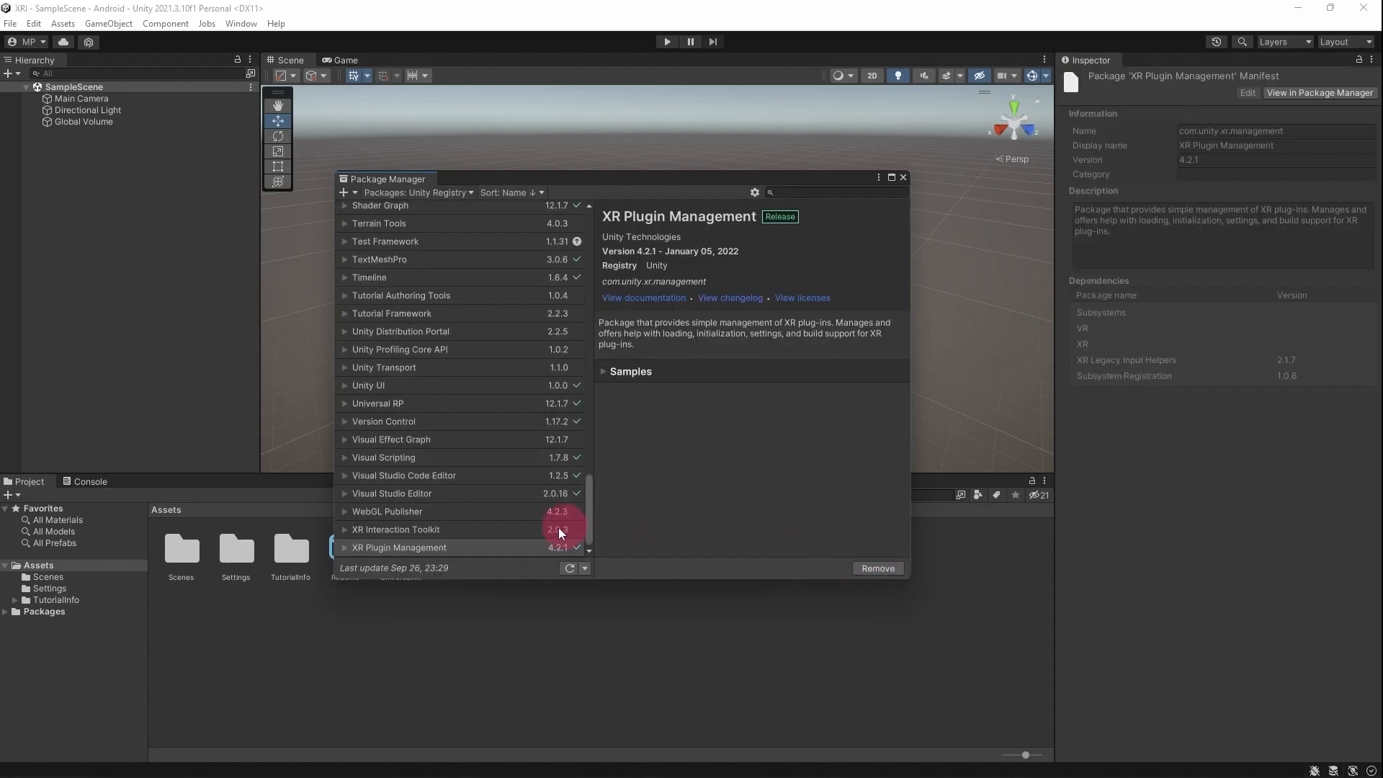
Install the XR Interaction Toolkit package, agreeing to enable the new input system backends and to run the InteractionLayerMask update.
left_click(493, 529)
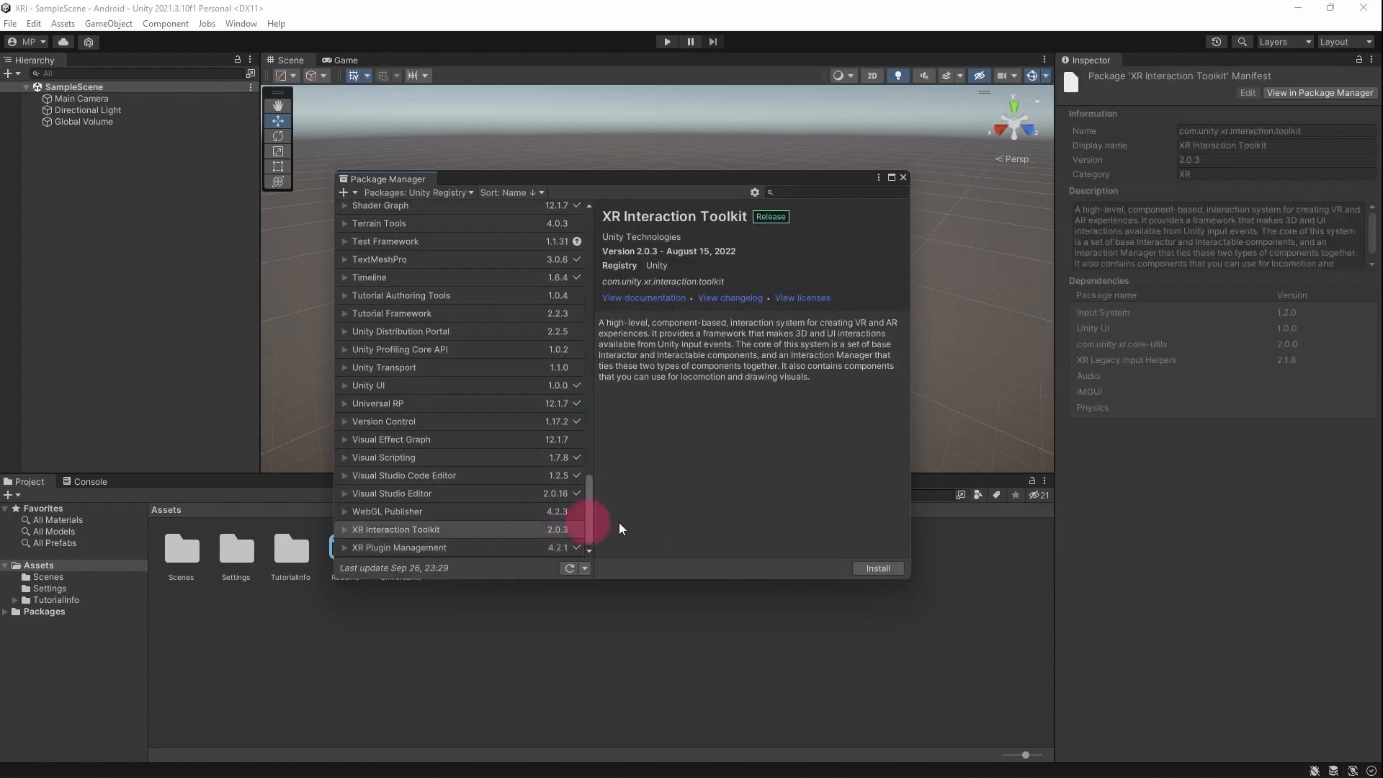
left_click(877, 569)
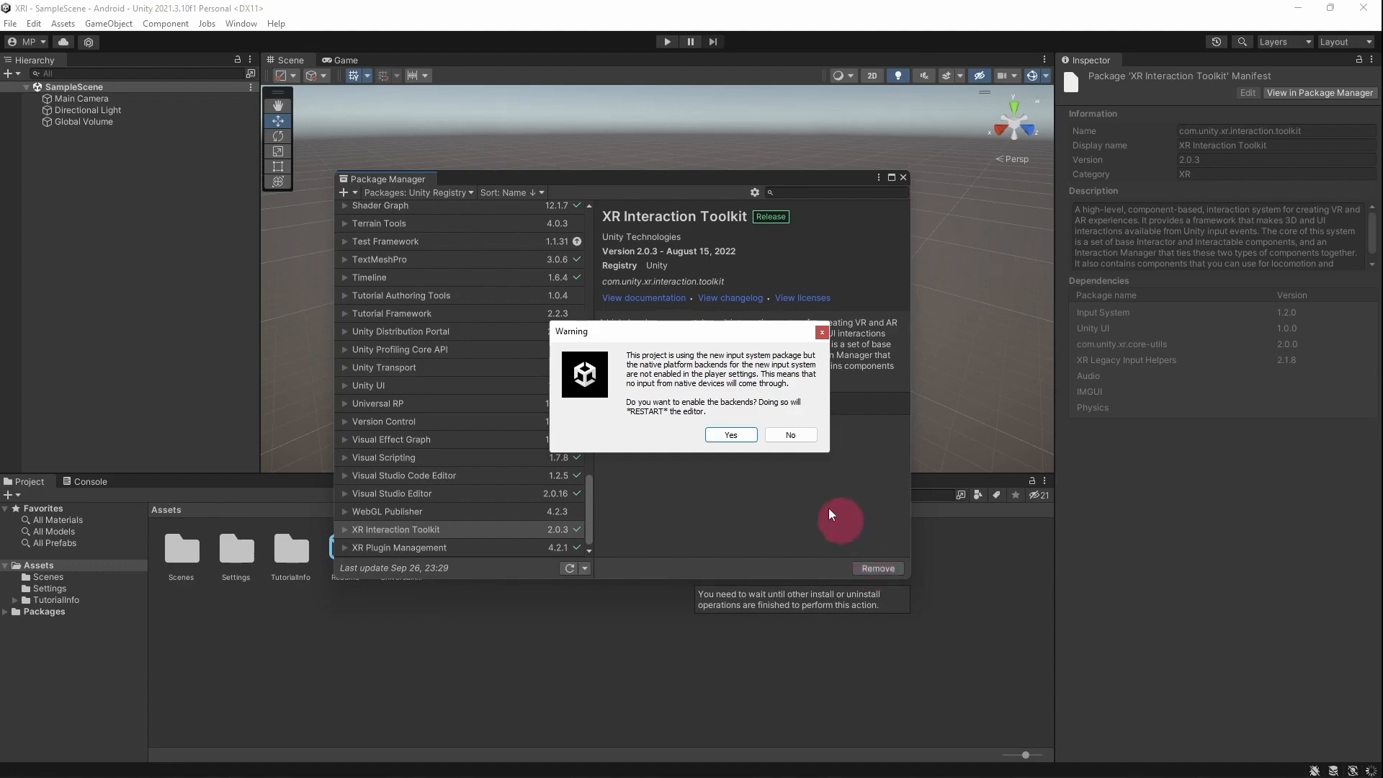
left_click(731, 431)
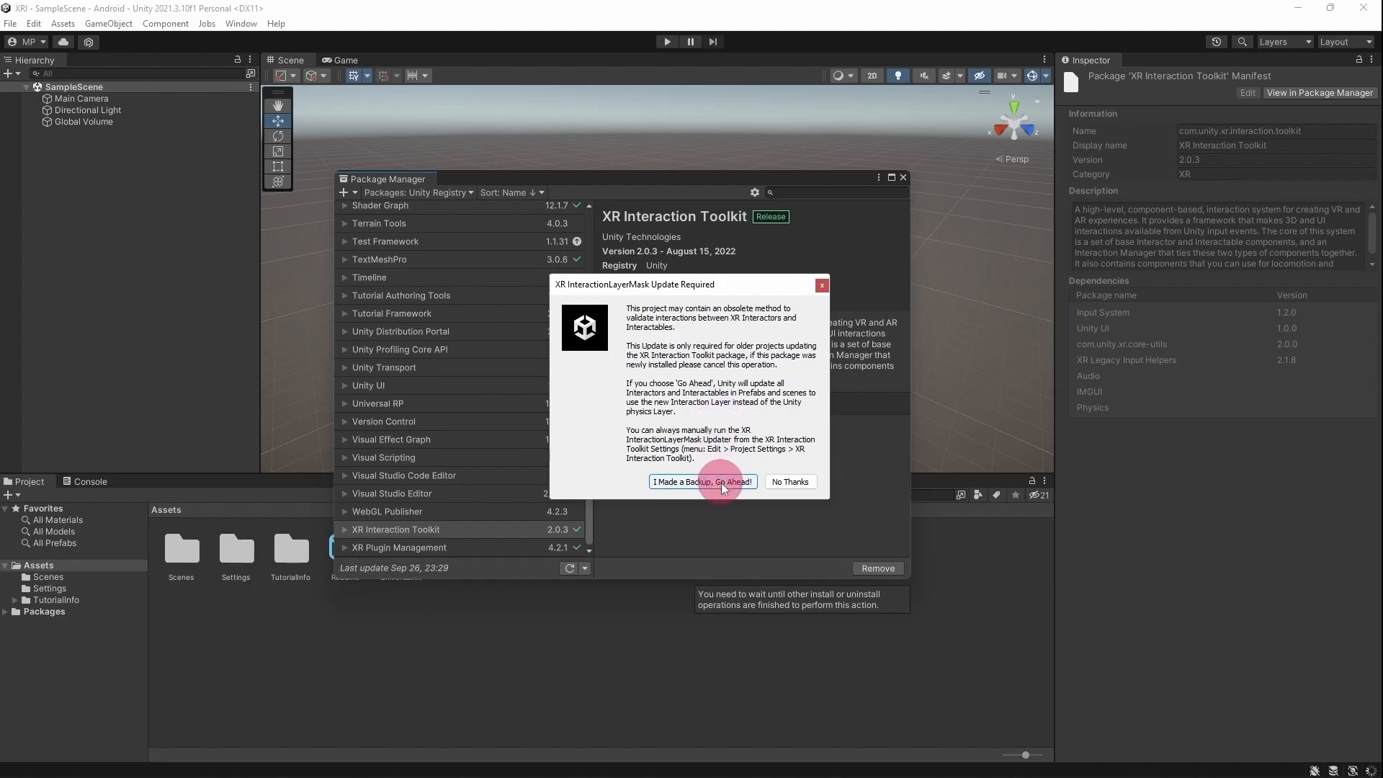
left_click(721, 483)
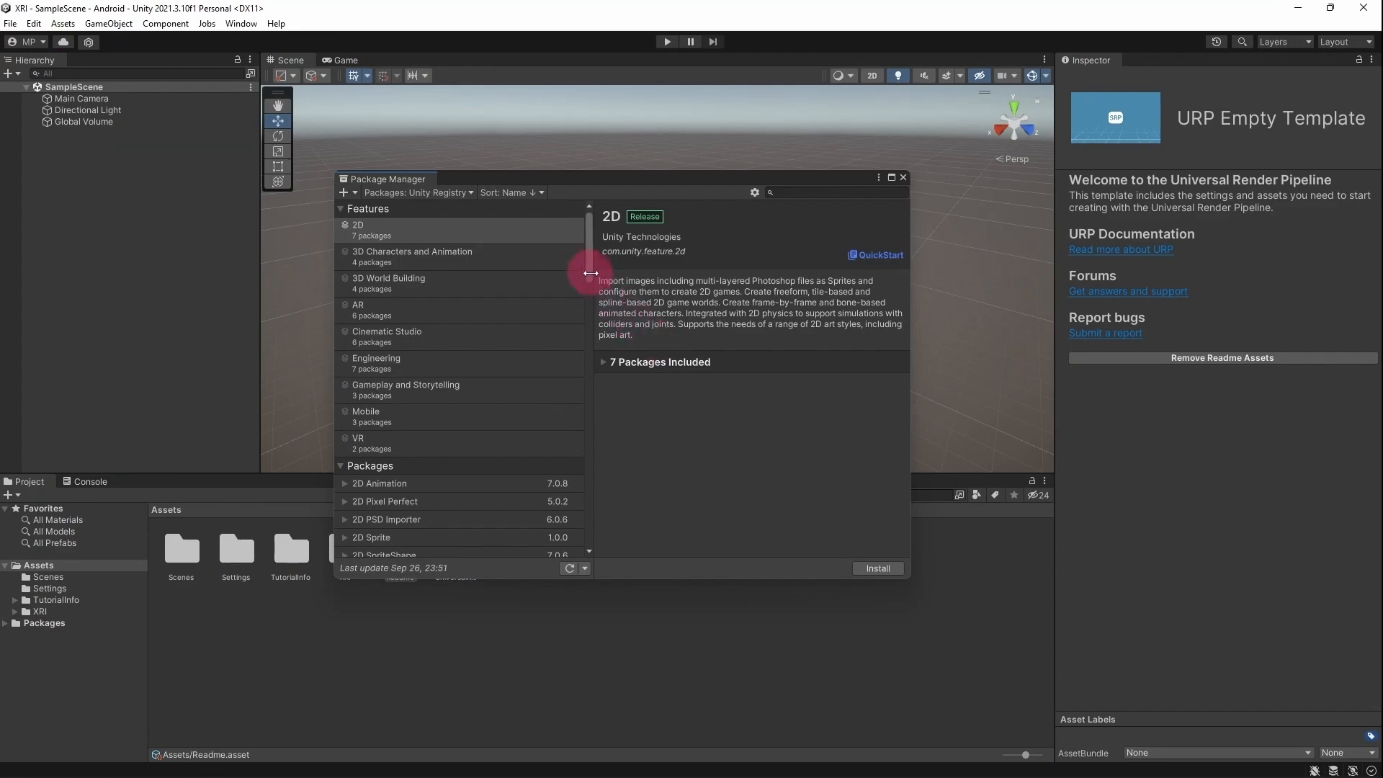
Install the OpenXR Plugin package from the Unity Registry and close the Package Manager.
left_click_drag(590, 273, 608, 457)
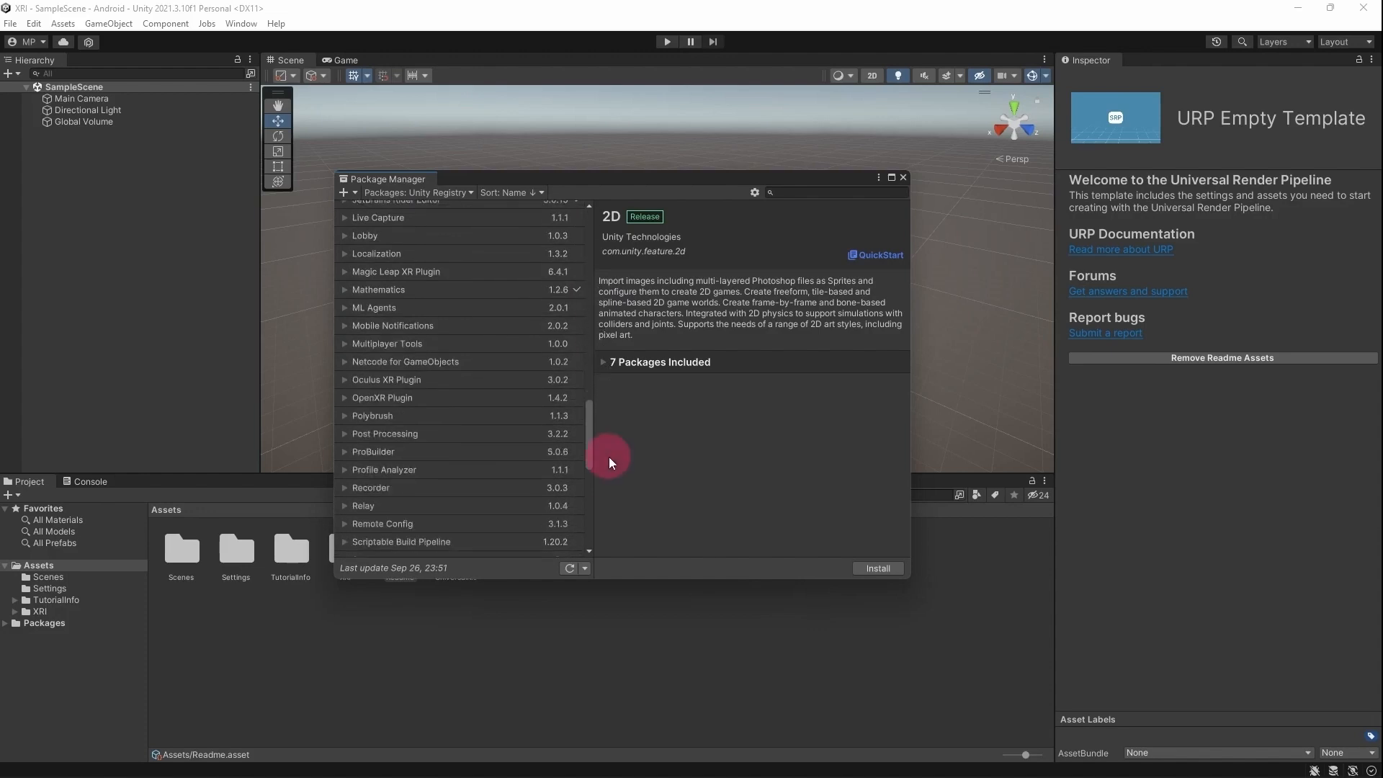
left_click(495, 401)
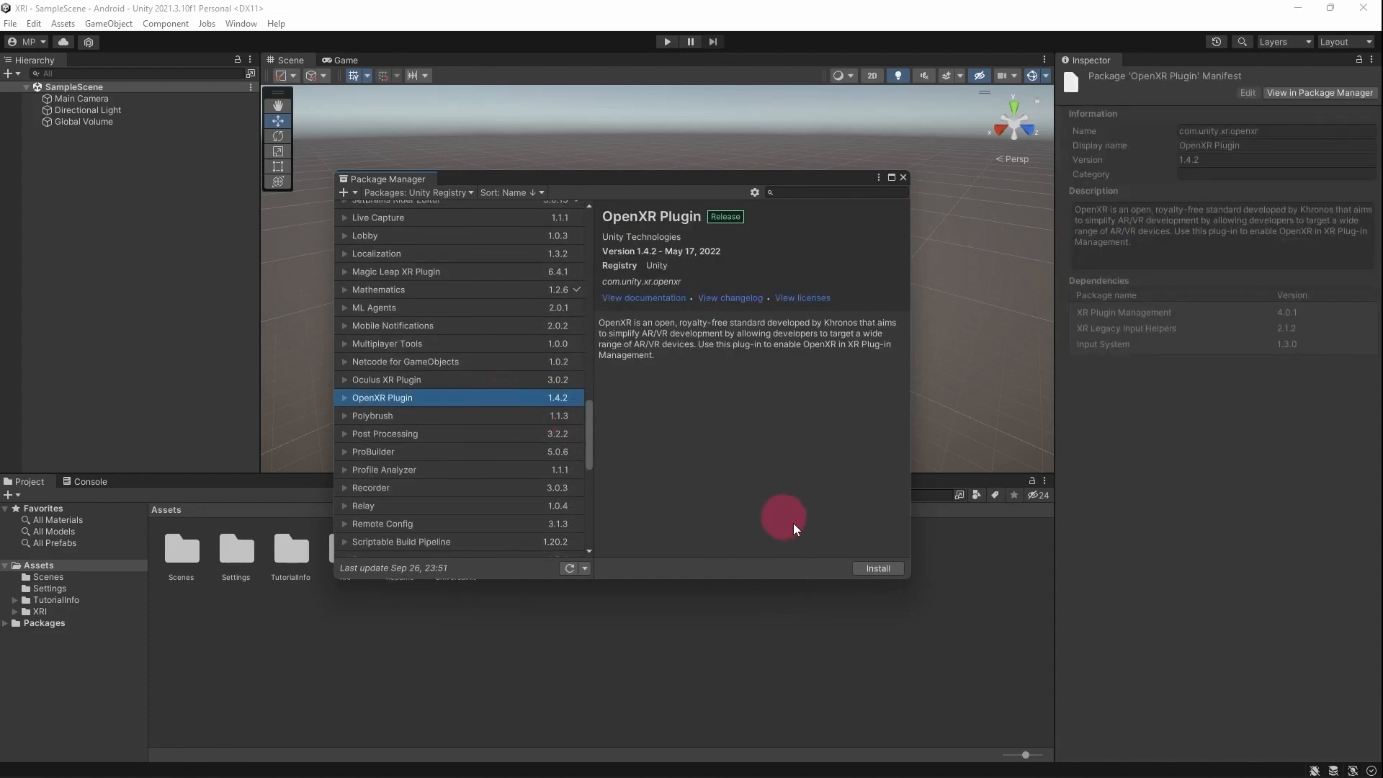
left_click(877, 569)
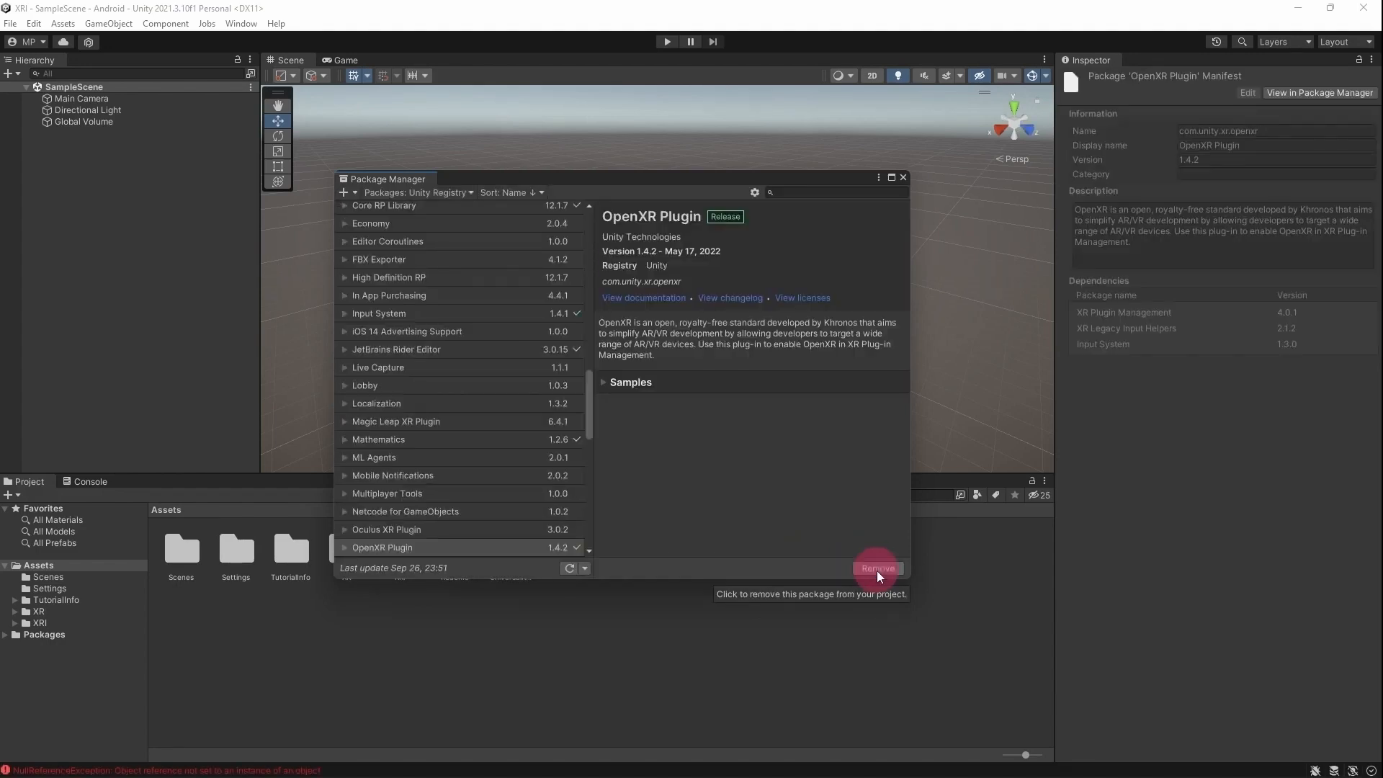
left_click(904, 178)
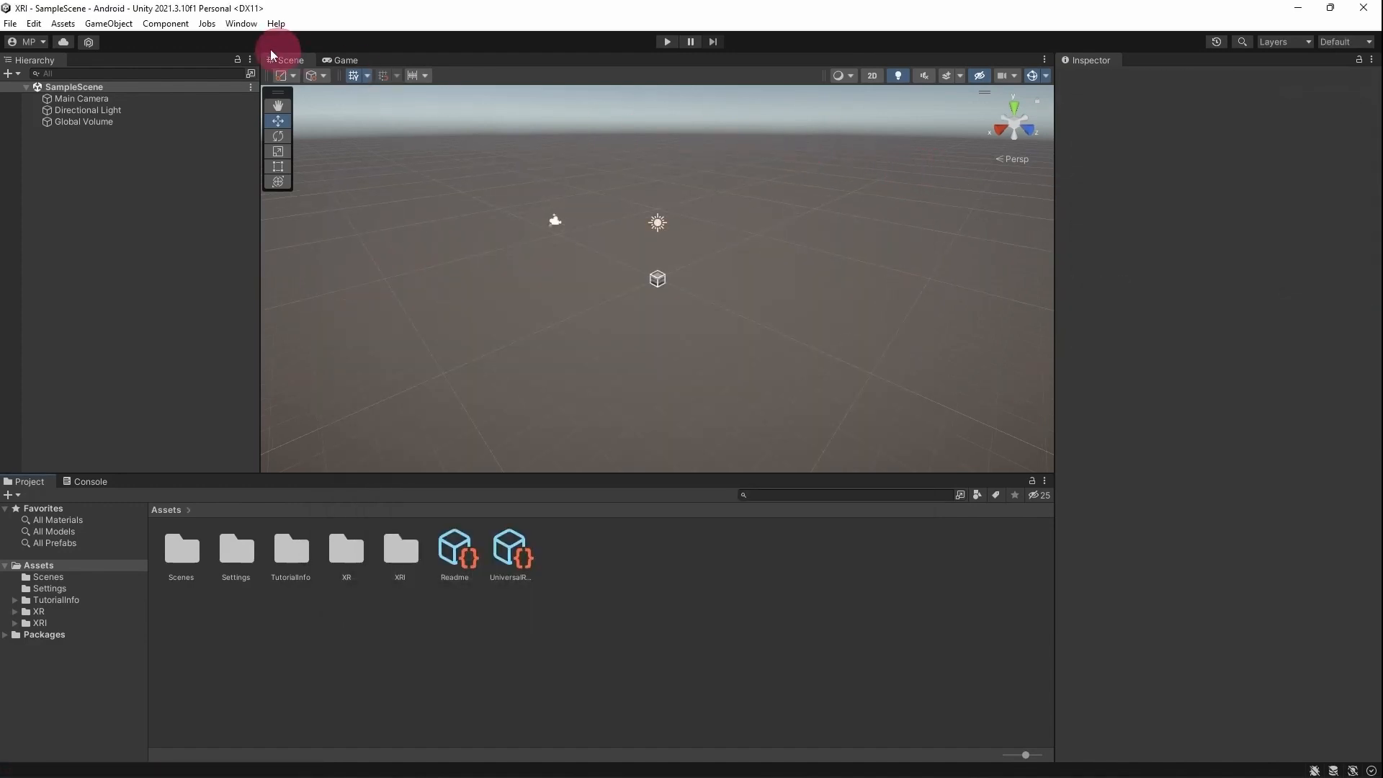
Enable OpenXR as the XR plug-in provider for both the desktop and Android platforms in the project settings.
left_click(34, 24)
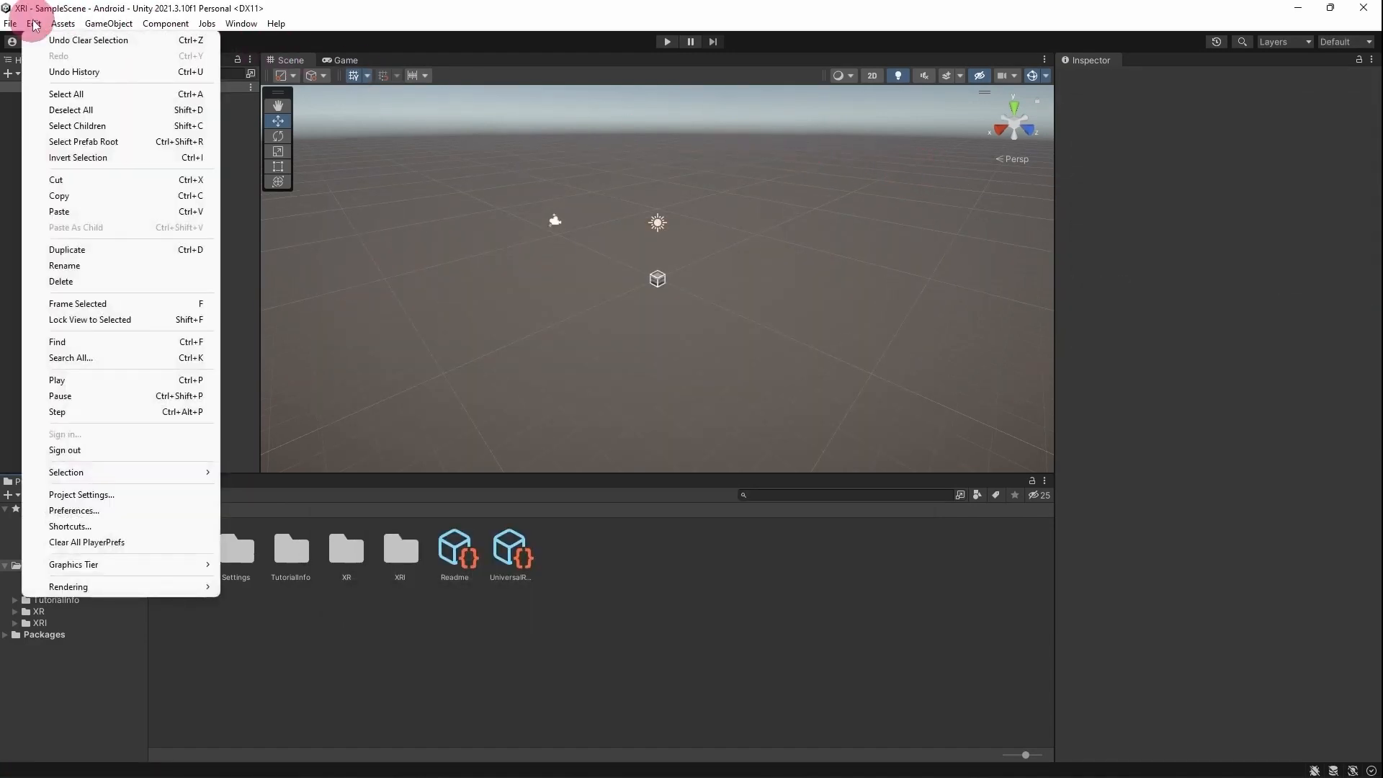
left_click(81, 494)
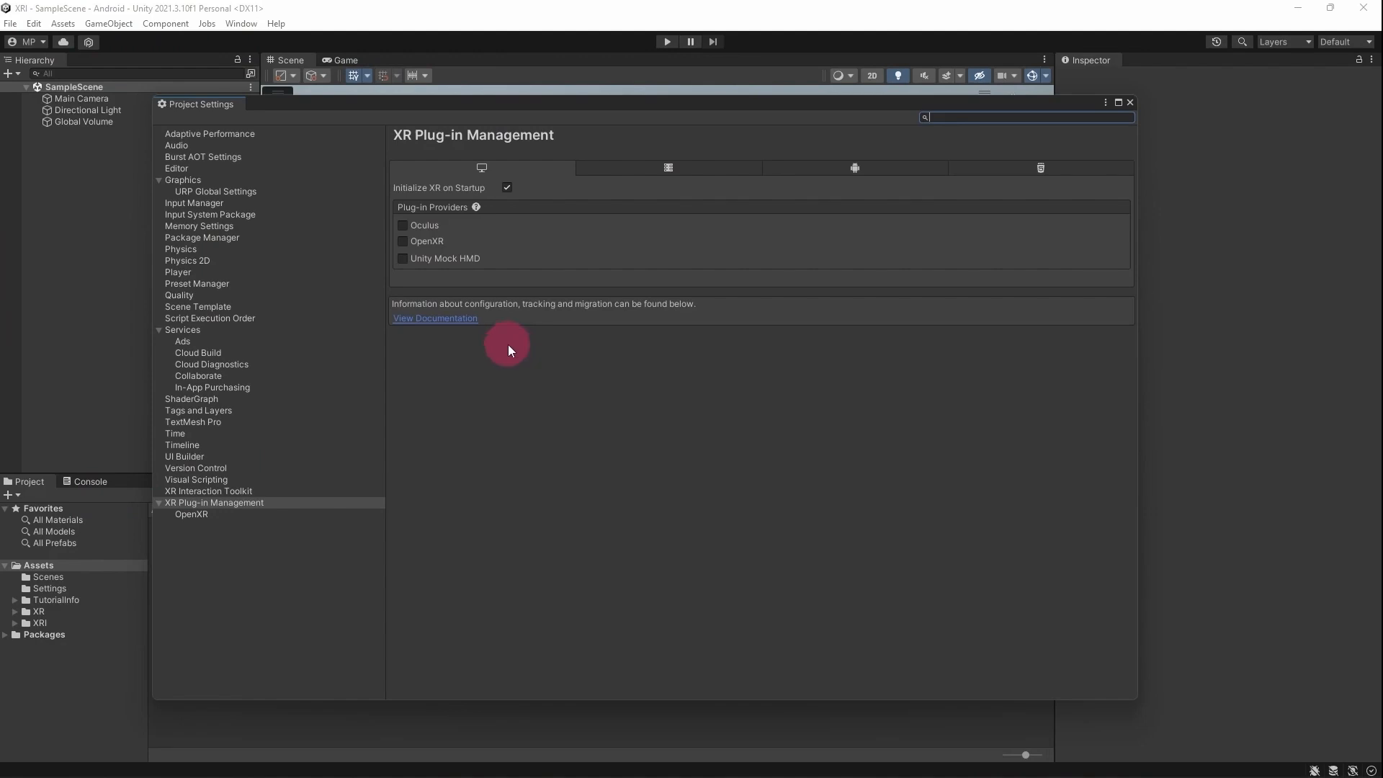
left_click(404, 242)
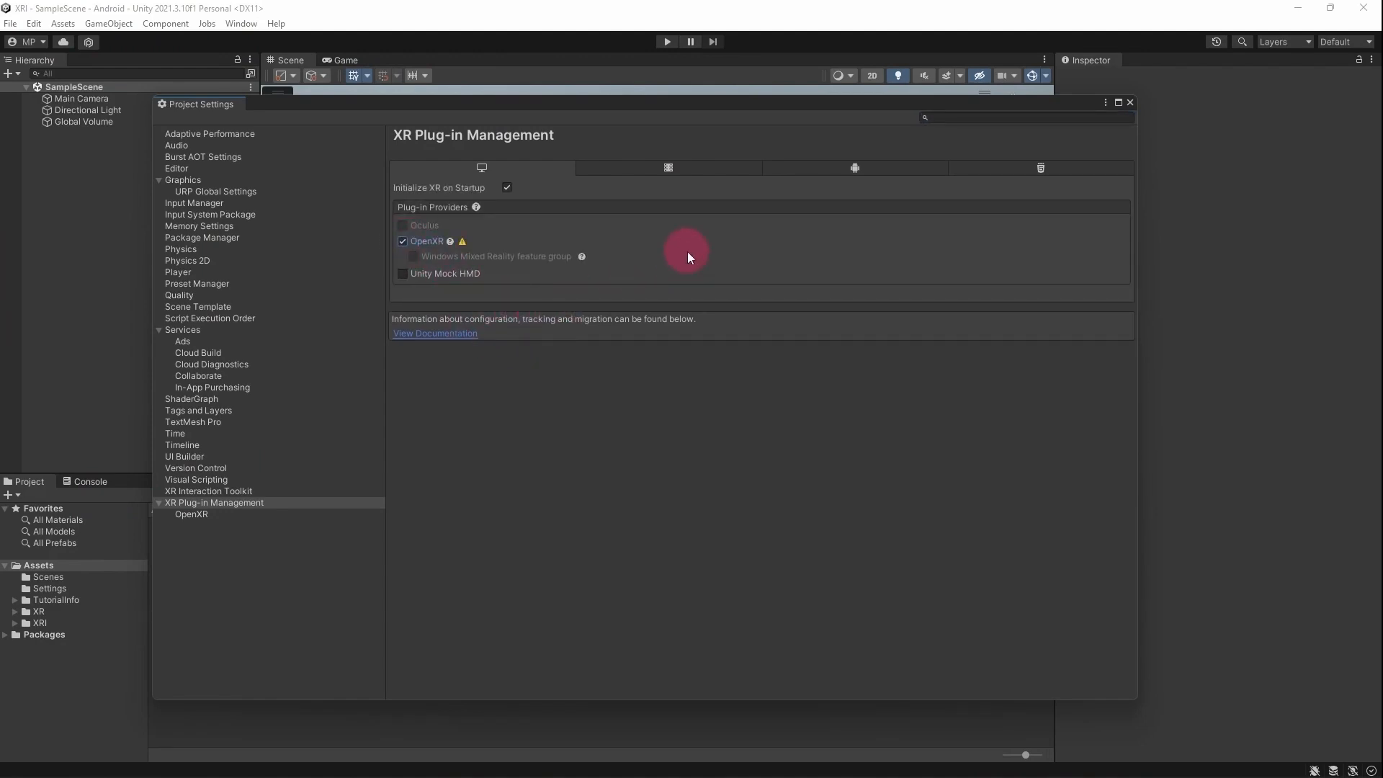
left_click(855, 170)
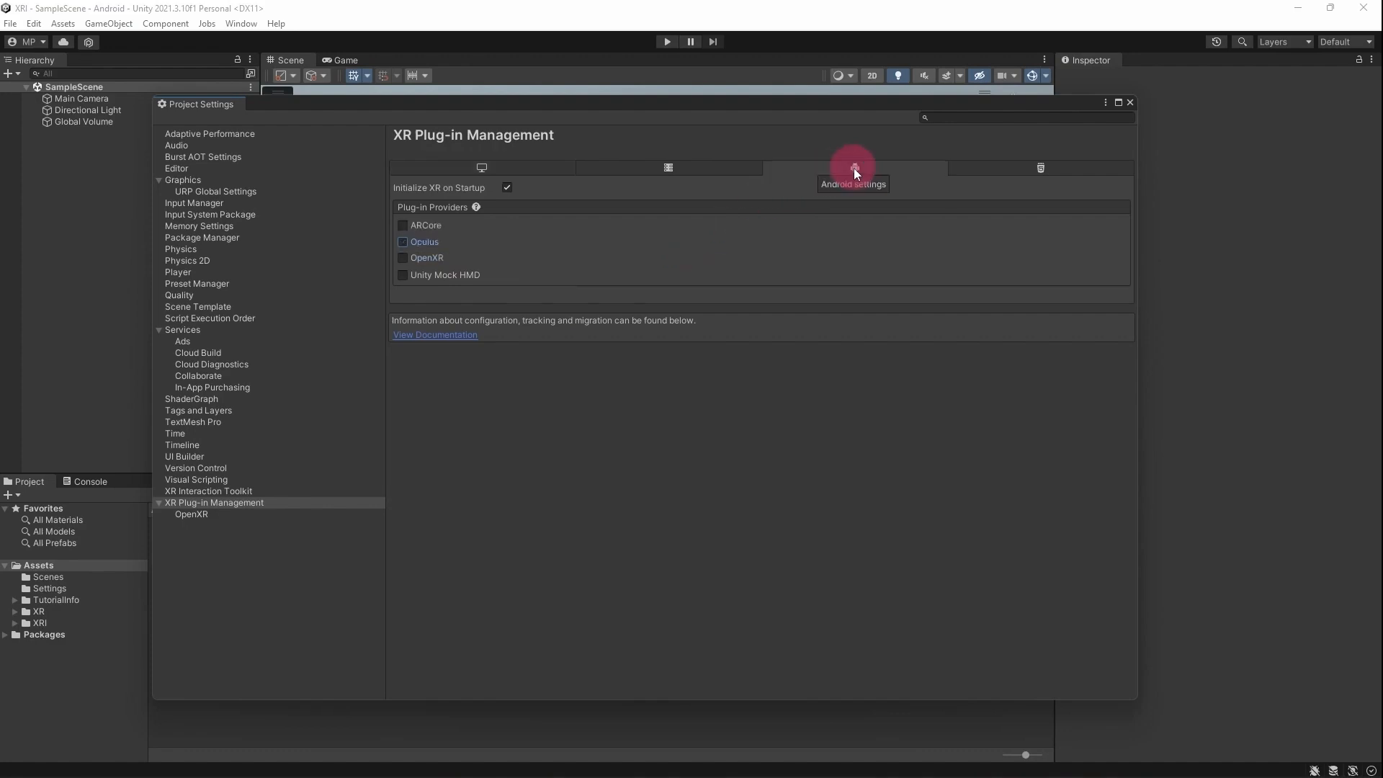
left_click(438, 260)
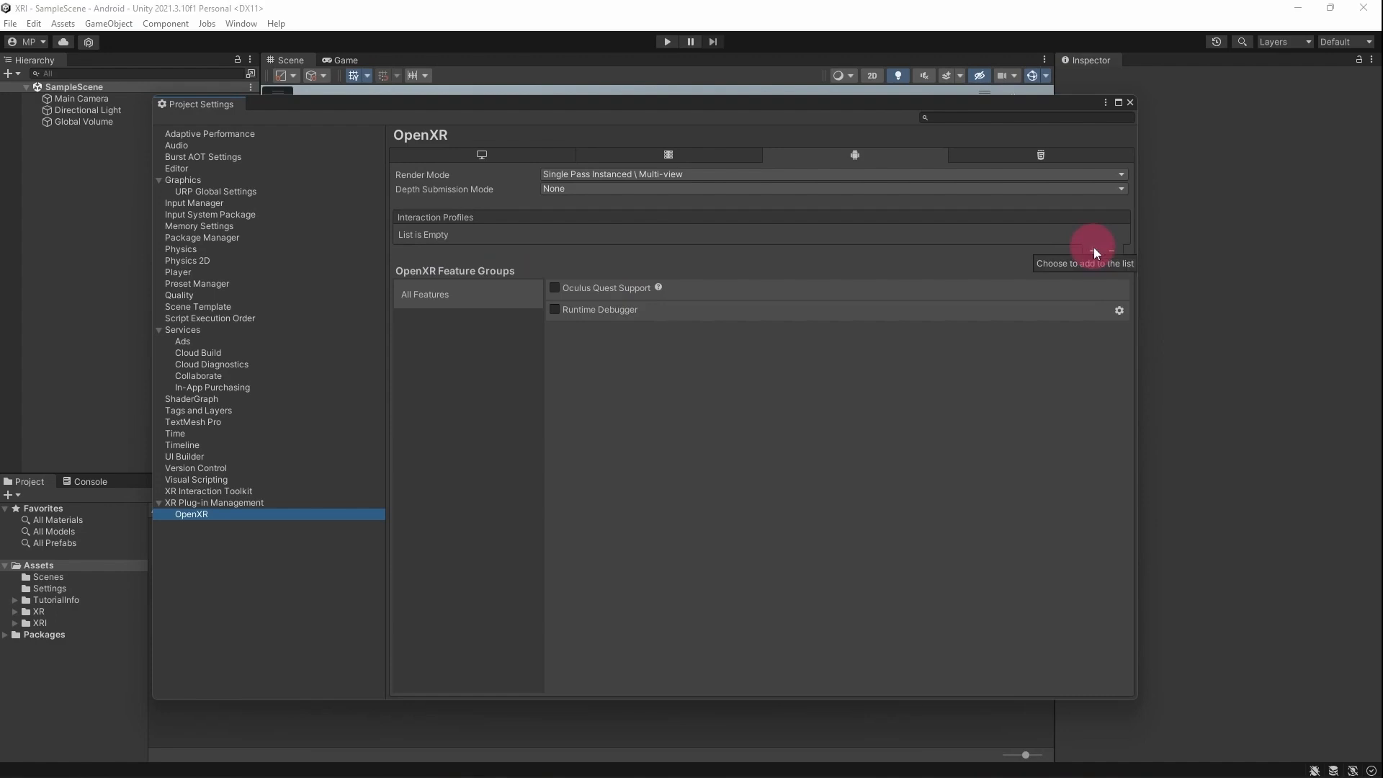
Add the Oculus Touch Controller Profile to the Android OpenXR interaction profiles and enable Oculus Quest Support.
left_click(1094, 250)
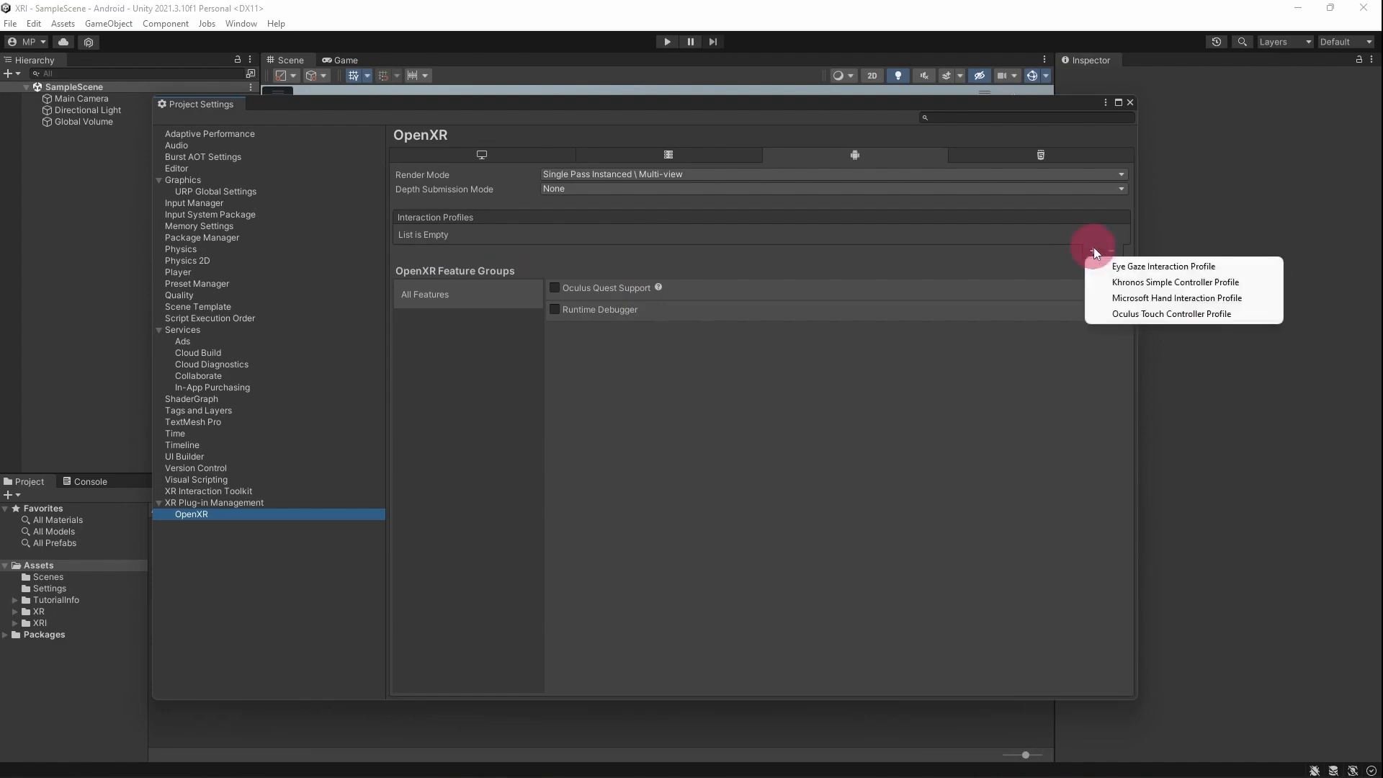
left_click(1149, 314)
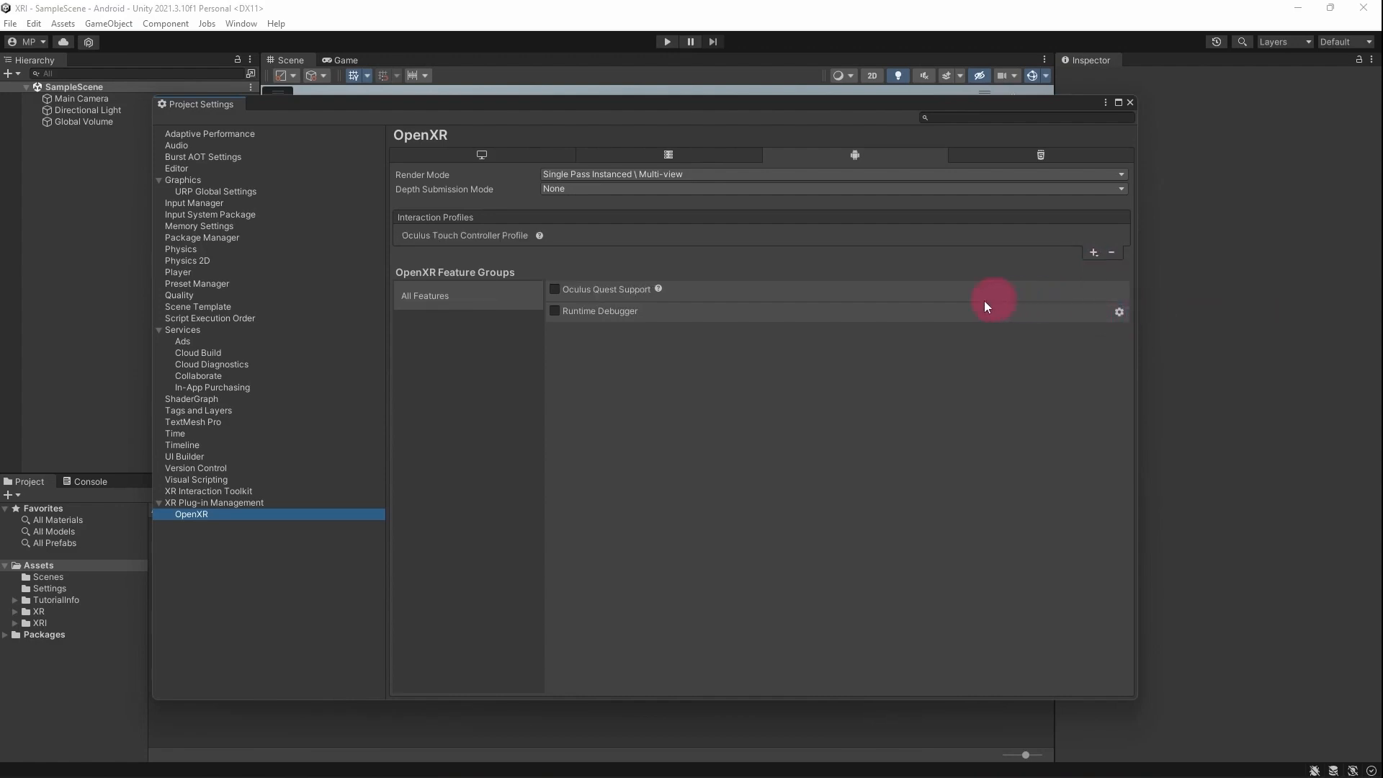
left_click(555, 289)
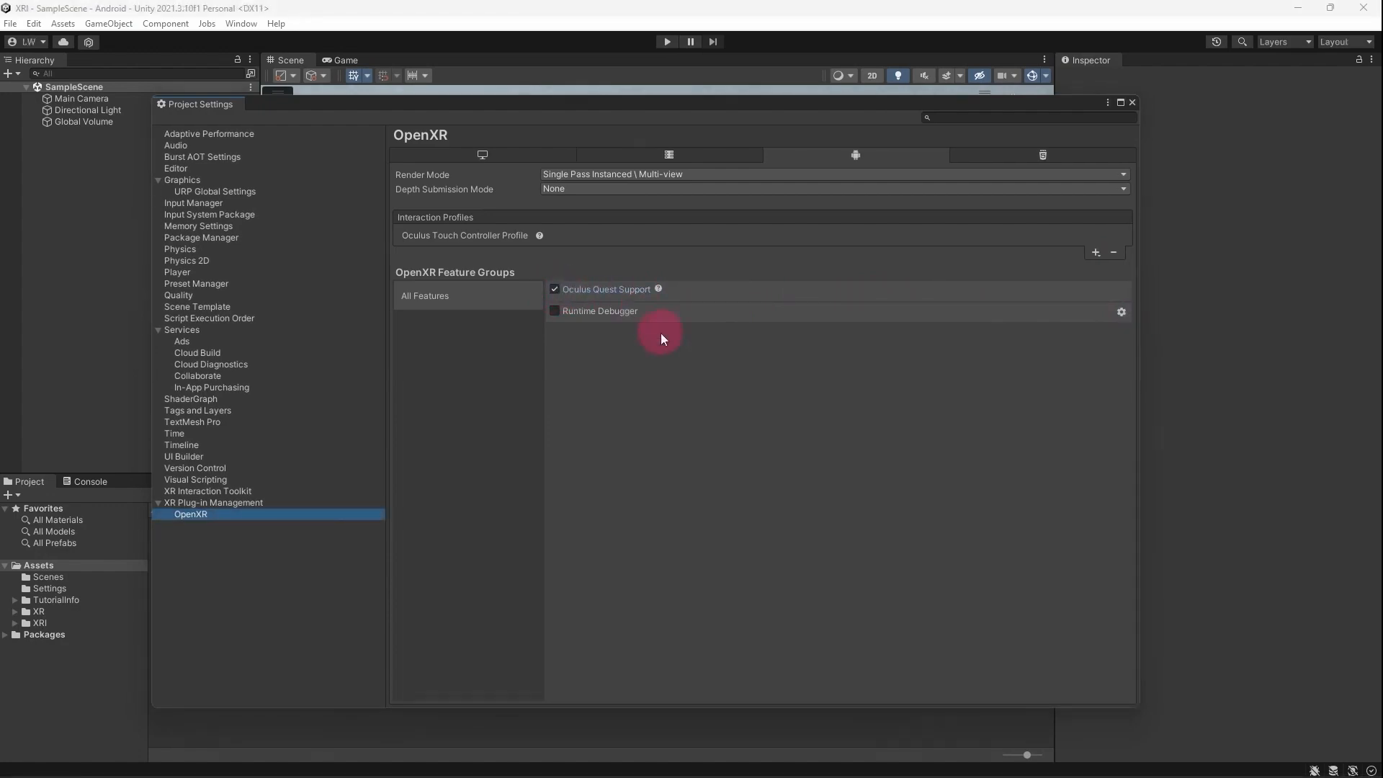
Add the Oculus Touch Controller Profile to the desktop OpenXR interaction profiles.
left_click(482, 155)
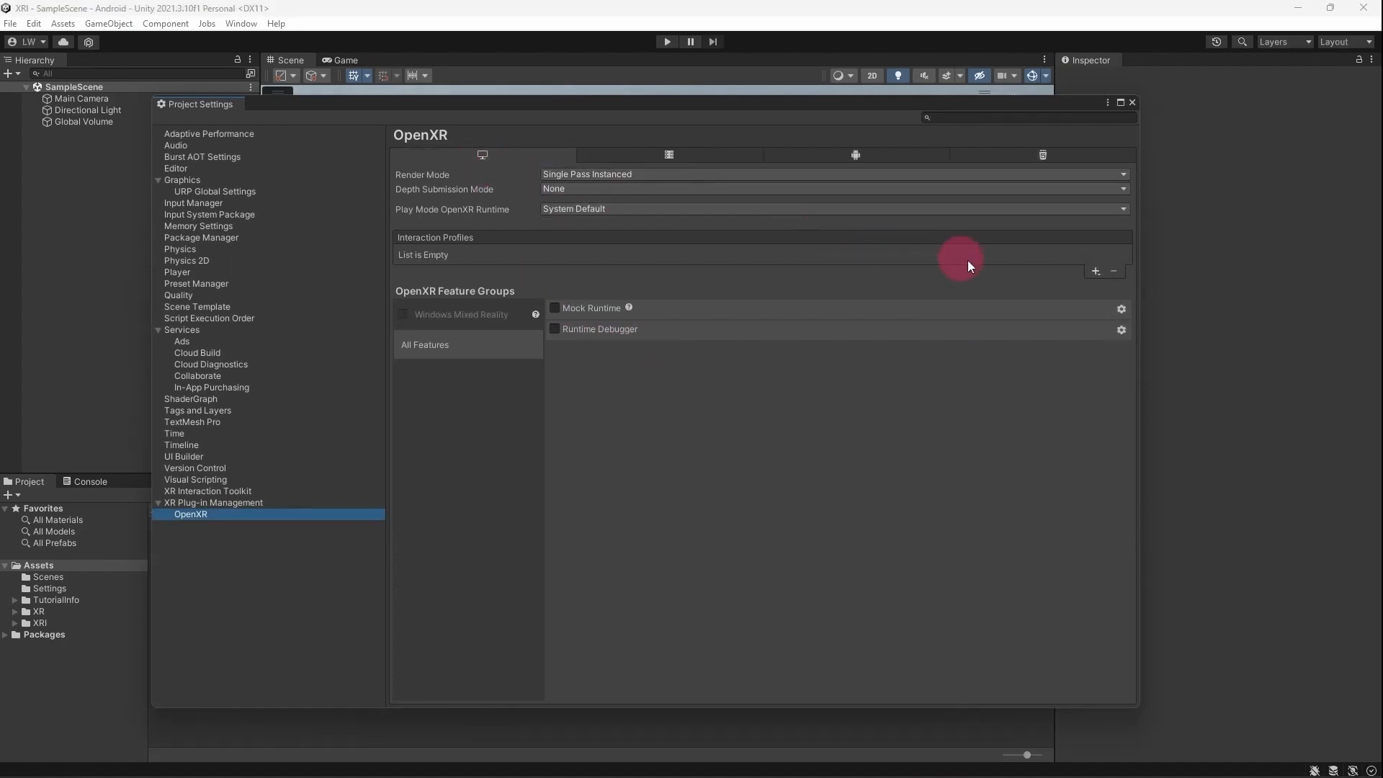
left_click(1096, 271)
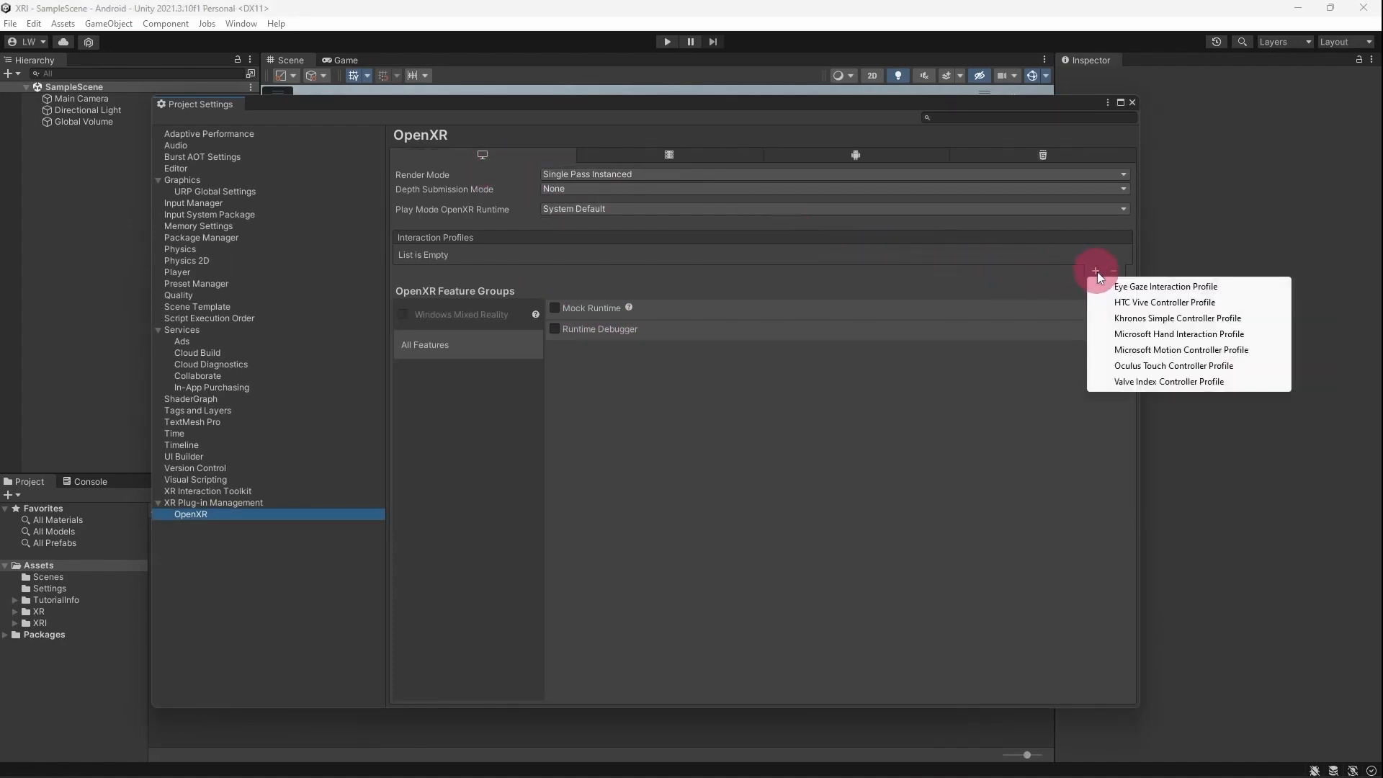
left_click(1138, 365)
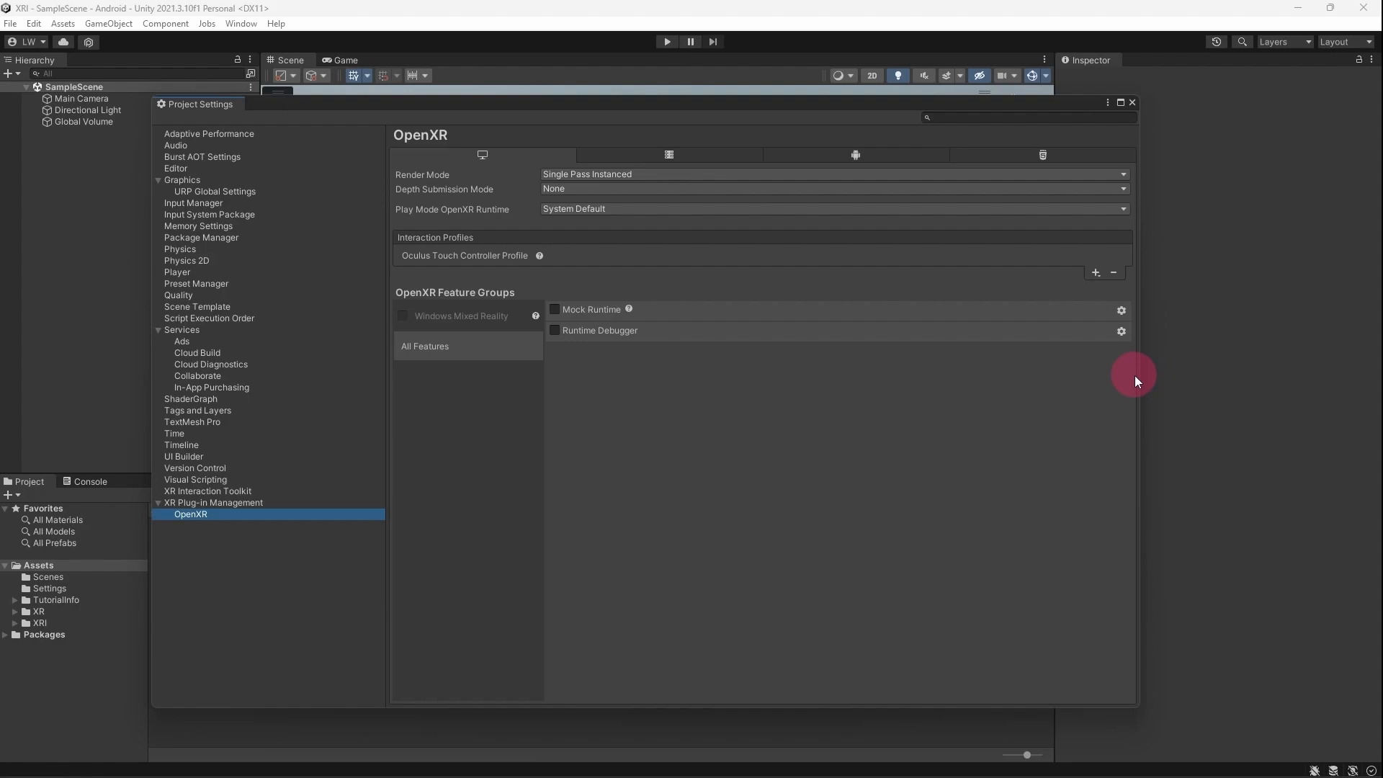
Close the project settings and save the project.
left_click(1131, 103)
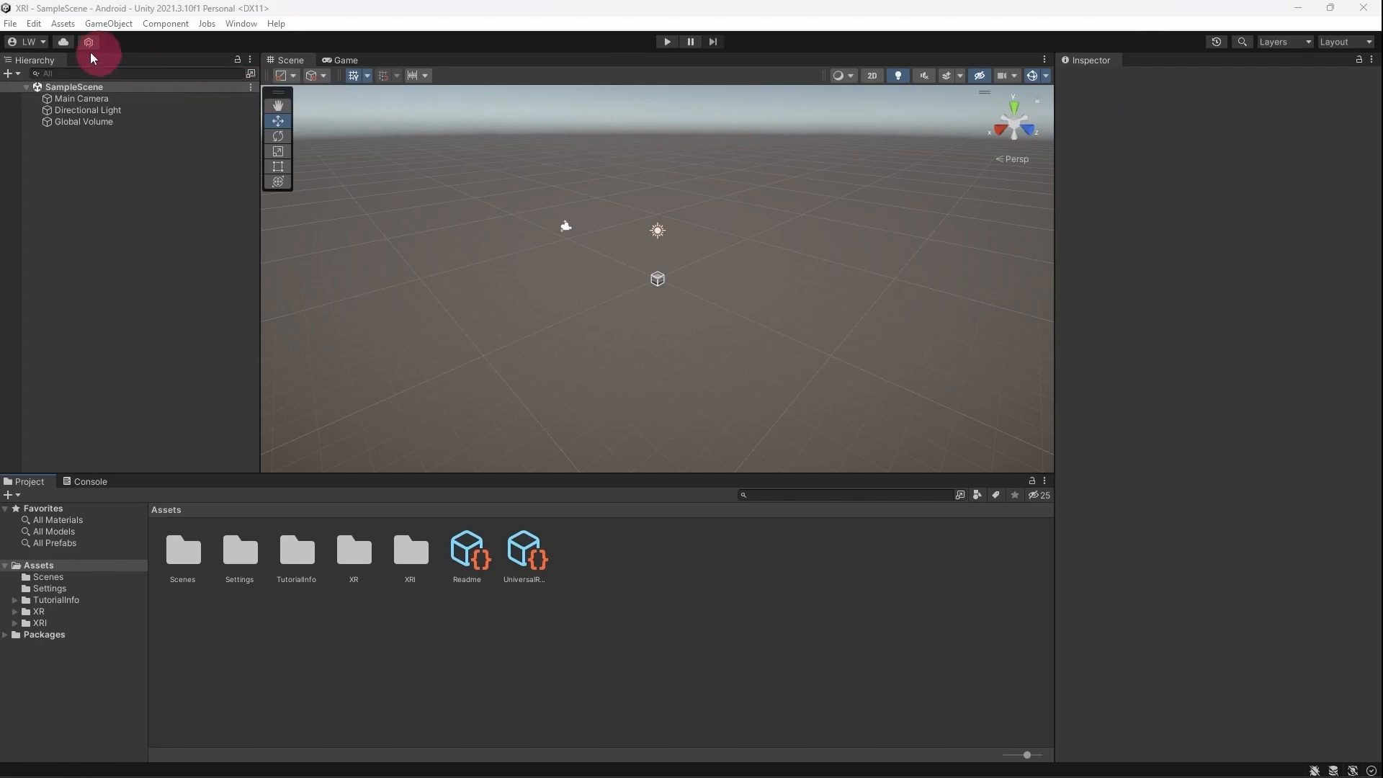
left_click(11, 24)
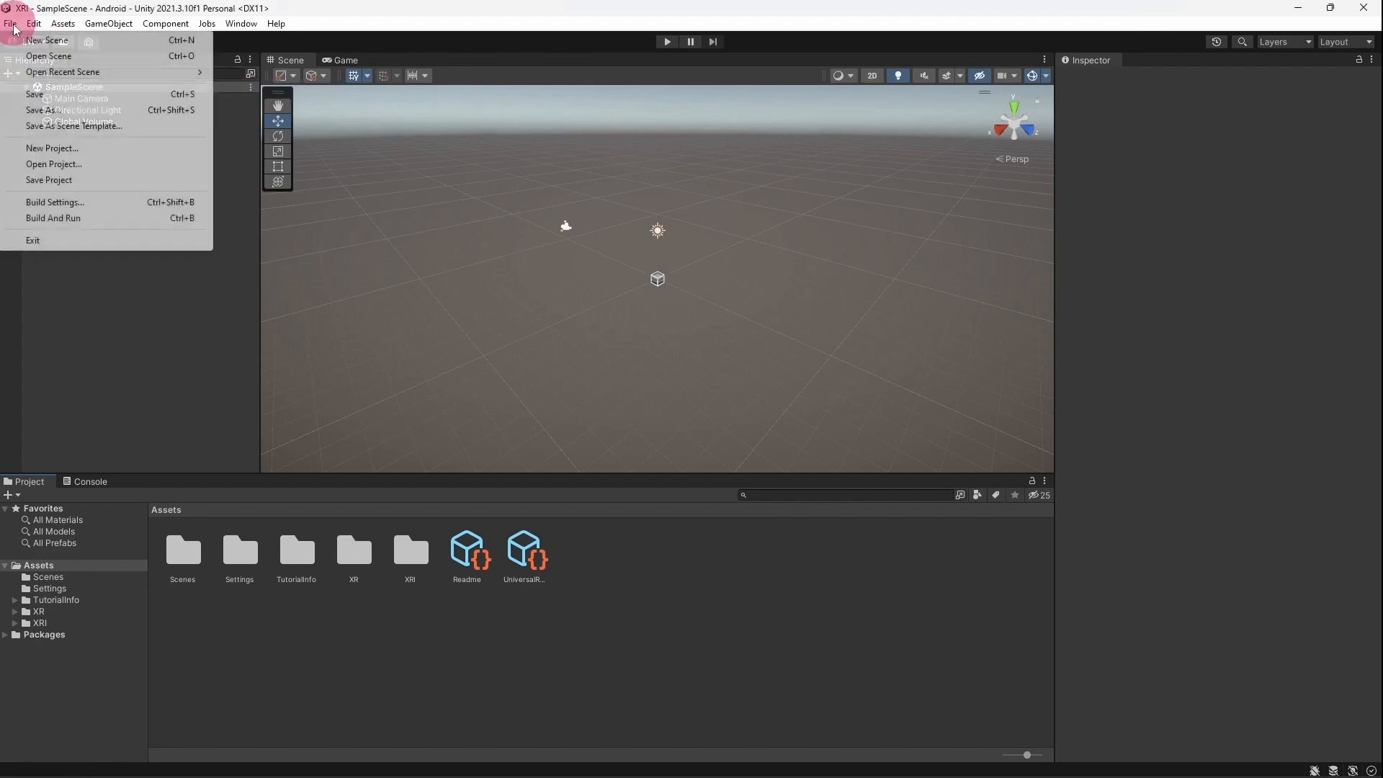
left_click(51, 181)
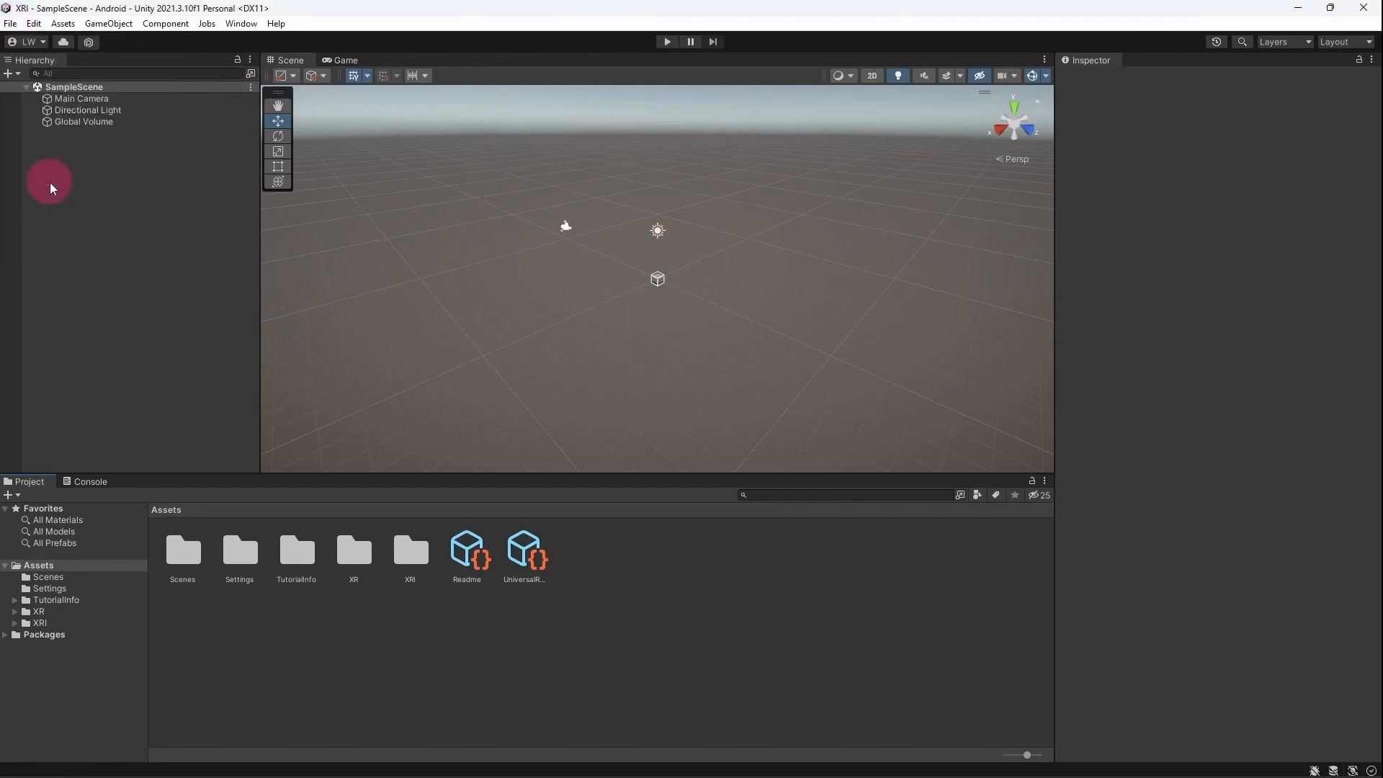
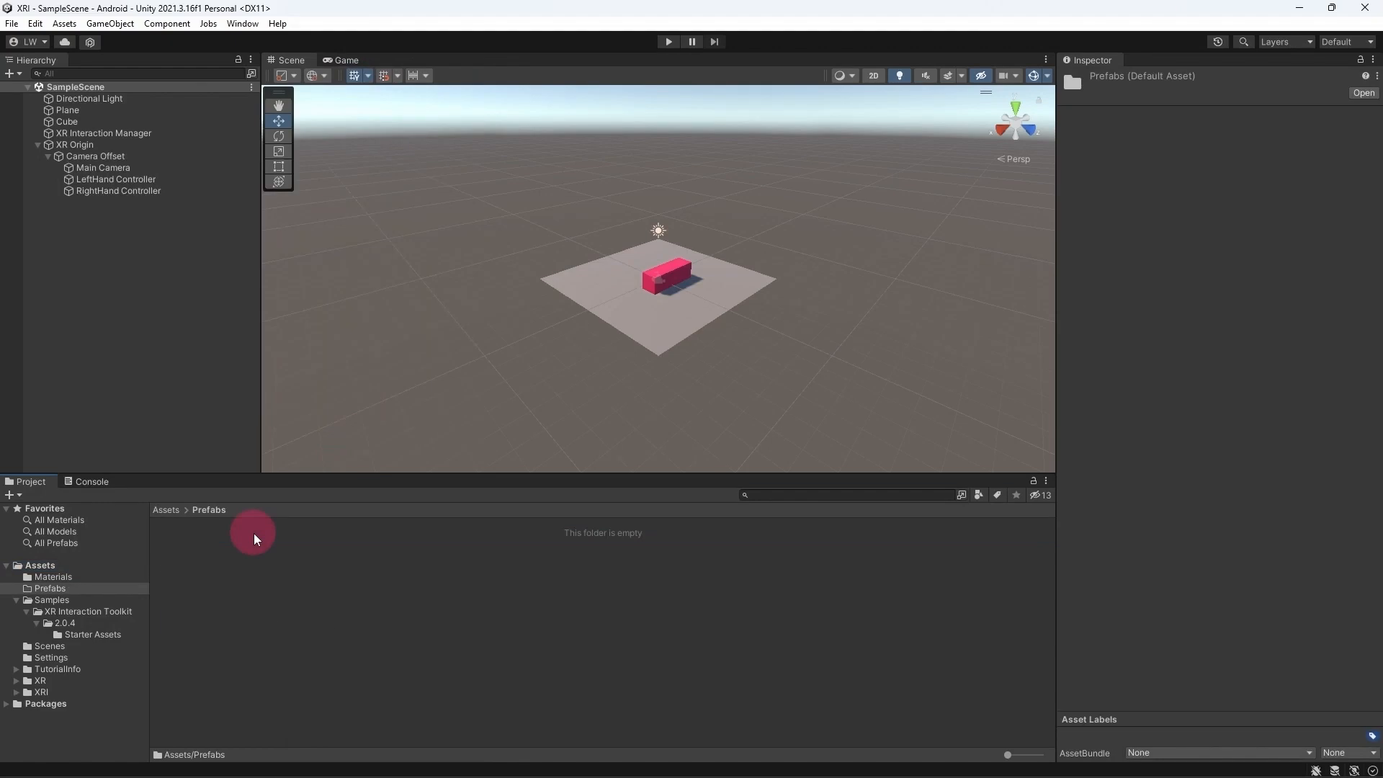
Create a new prefab named ControllerModel in the Prefabs folder.
right_click(224, 567)
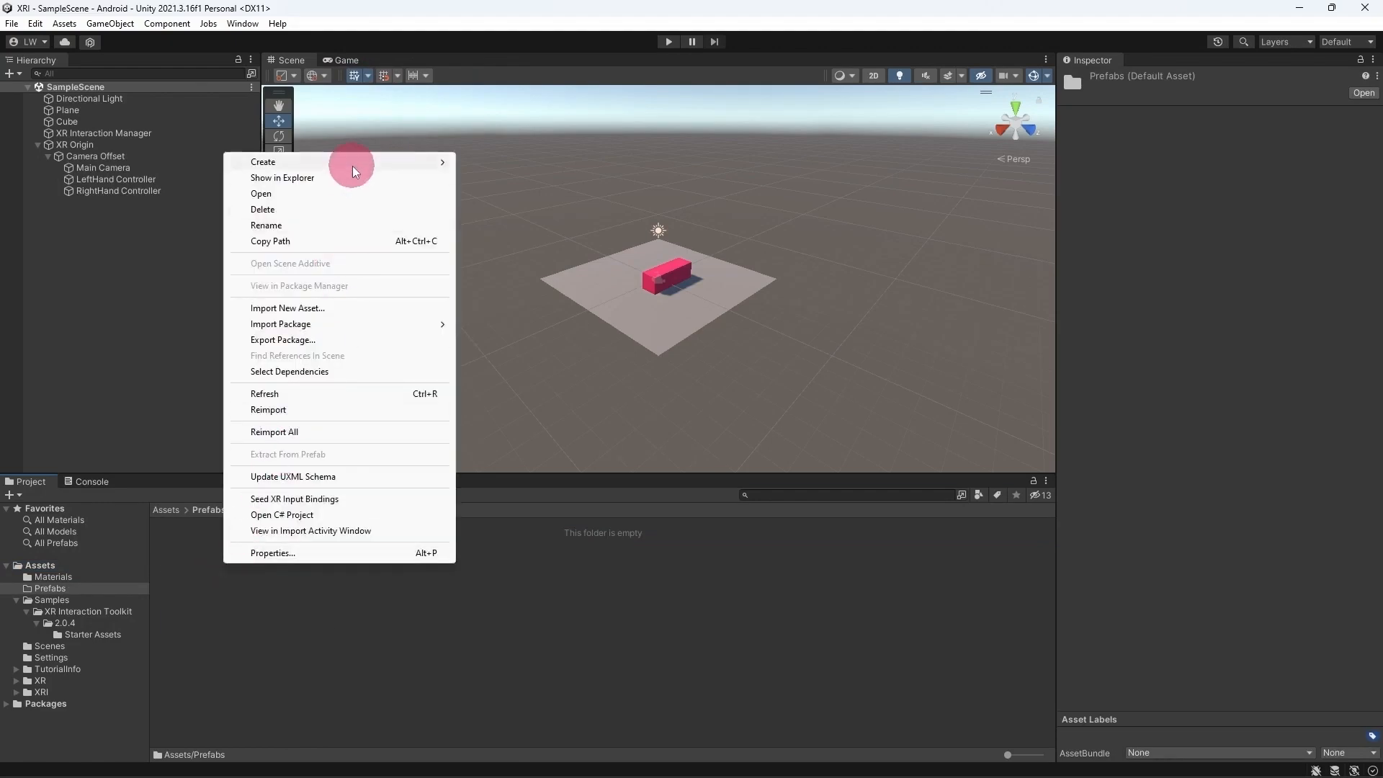
mouse_move(352, 167)
left_click(517, 356)
type("ControllerModel")
key("Return")
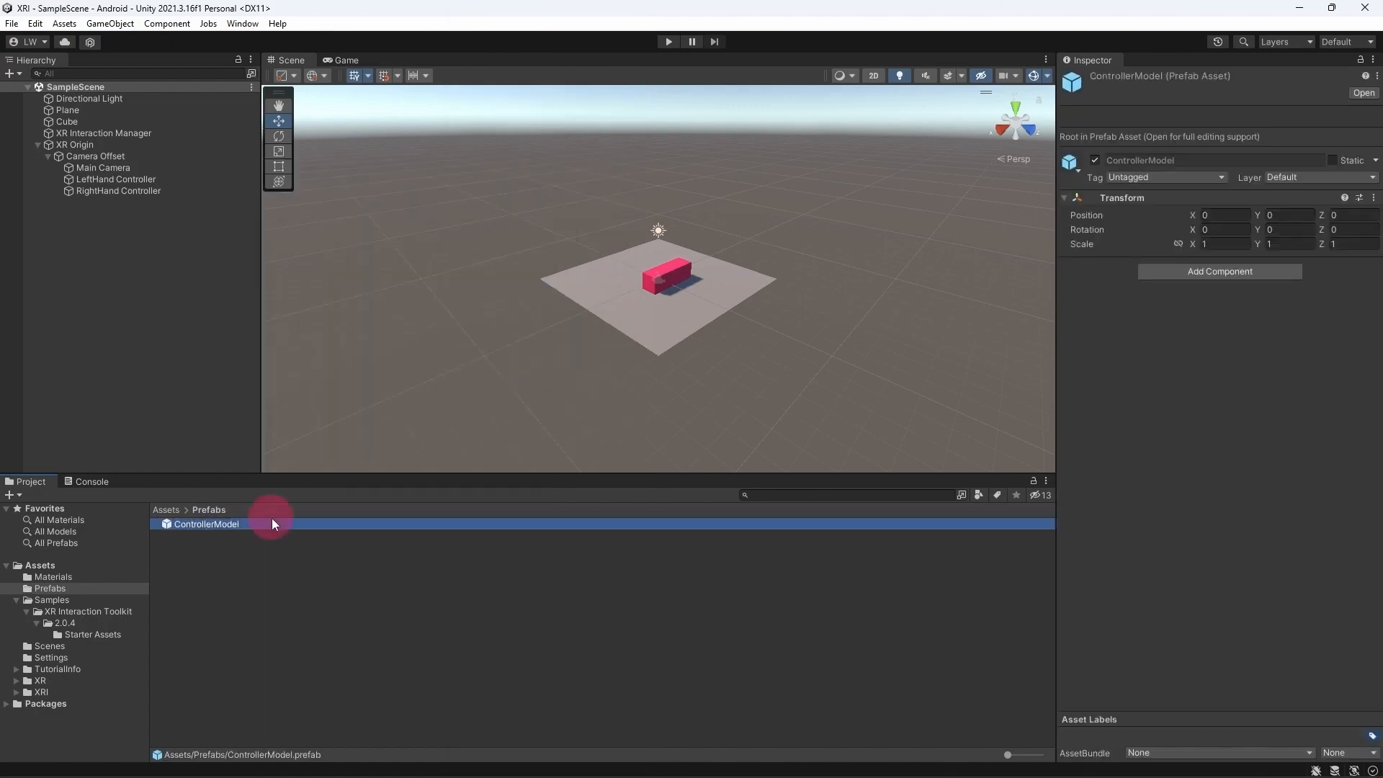
Open the ControllerModel prefab for editing and add a child cube named Handle under its root.
double_click(267, 527)
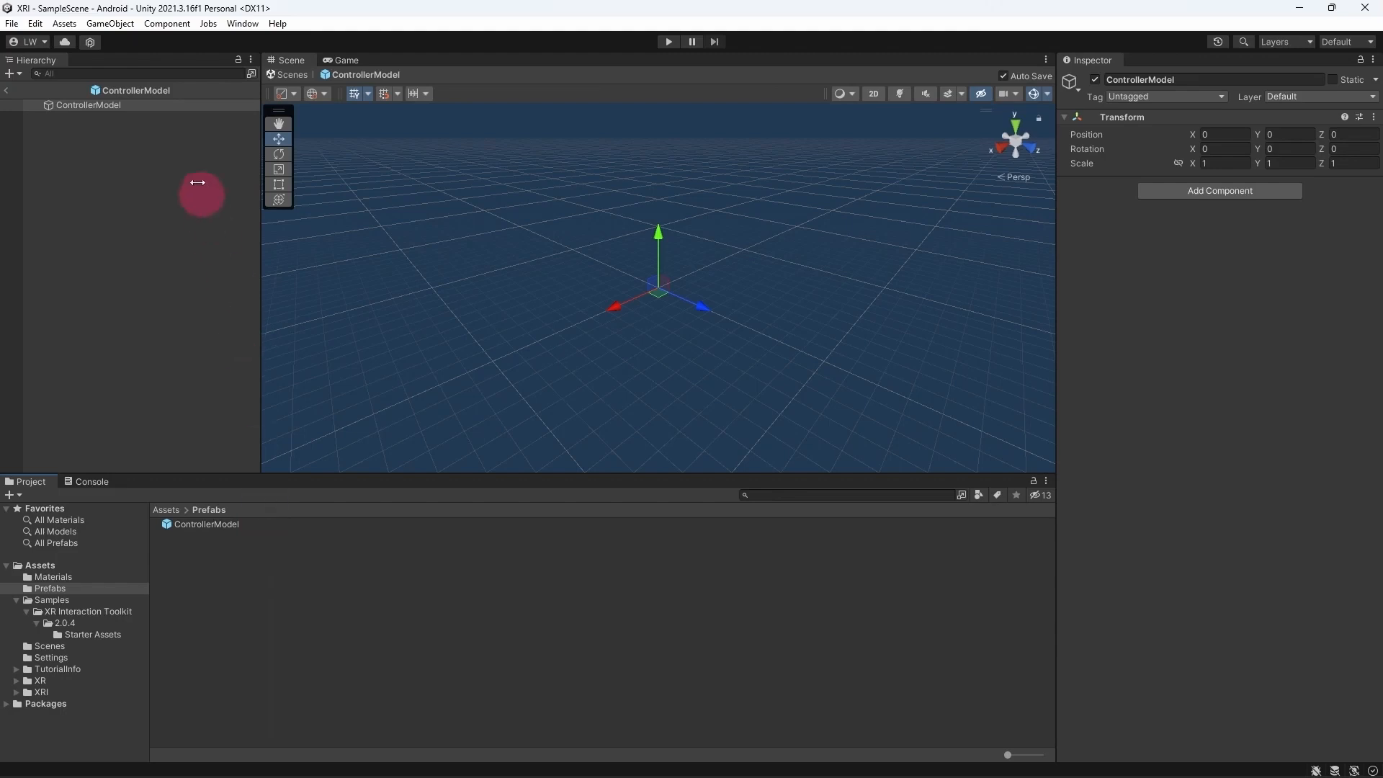
left_click(158, 105)
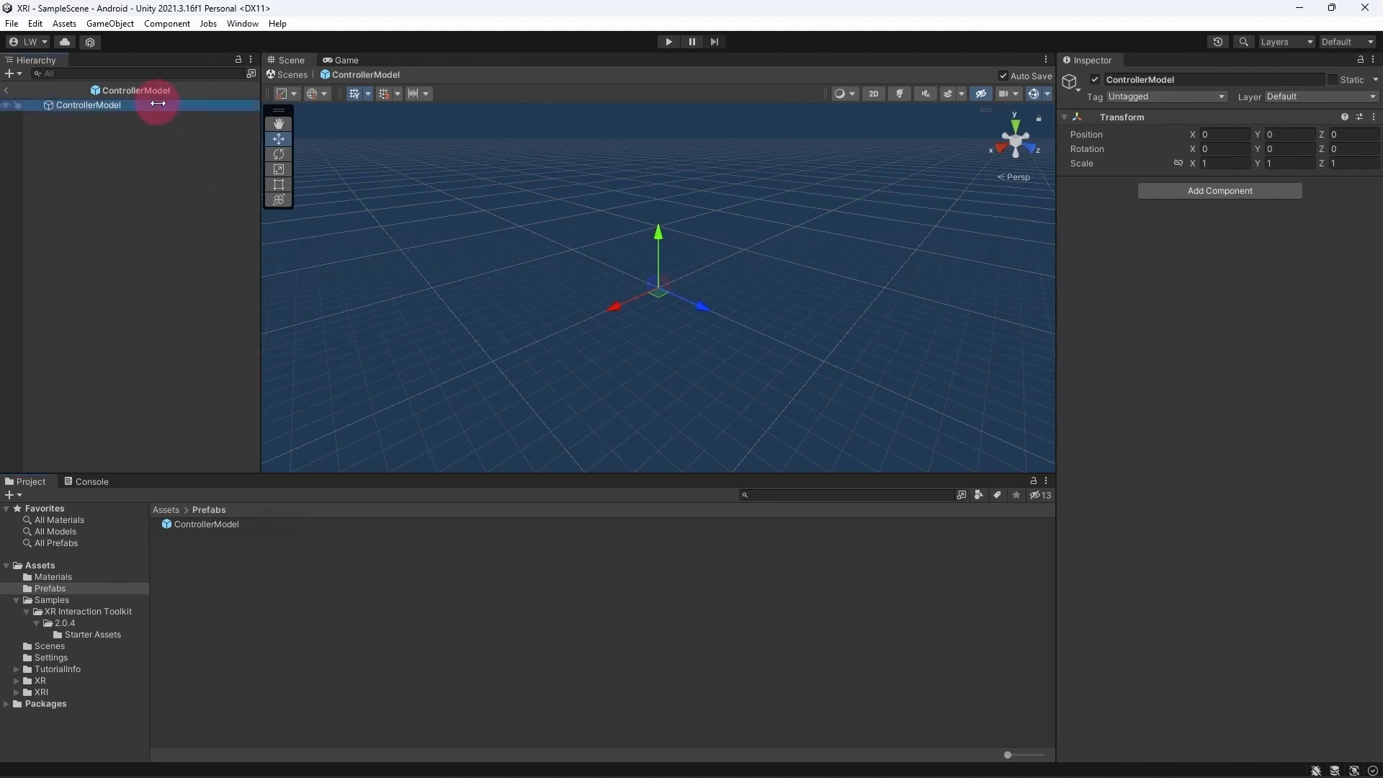
right_click(158, 104)
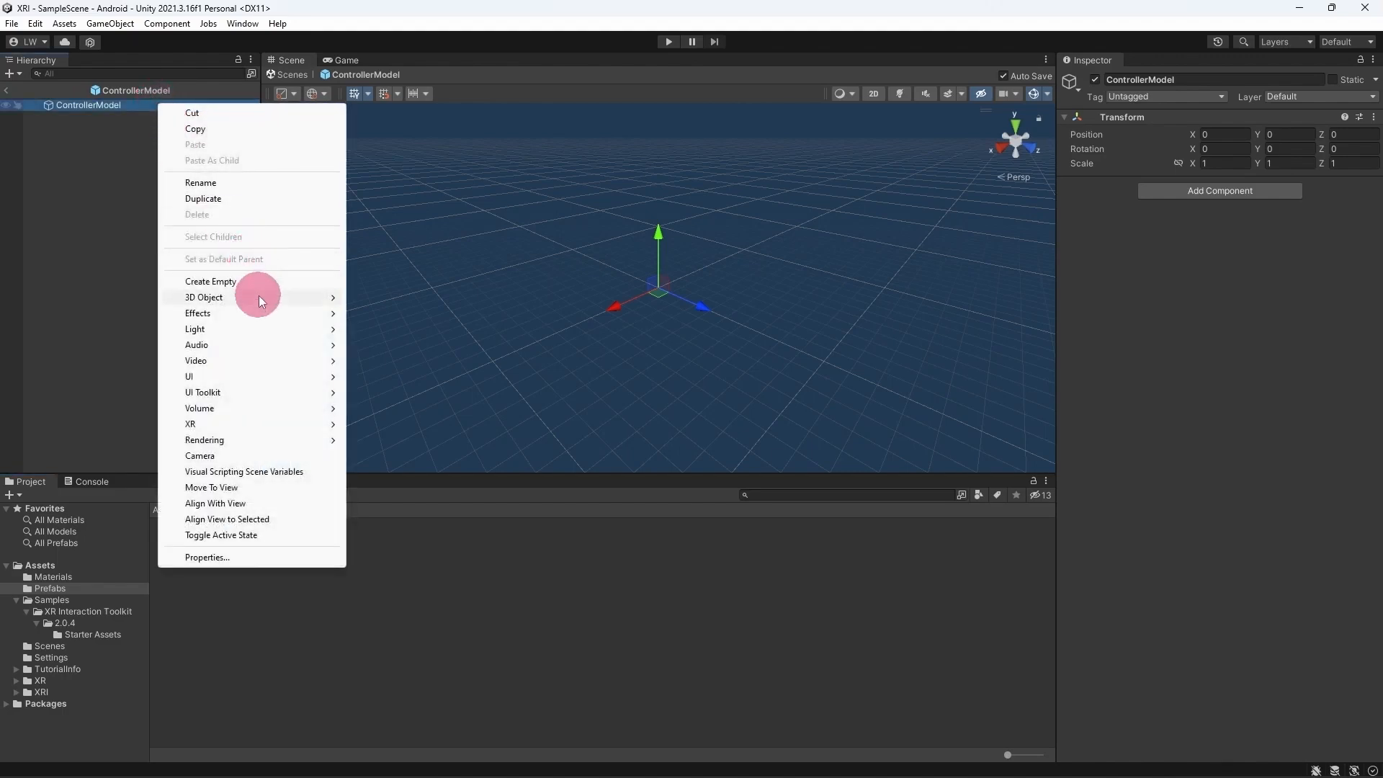
mouse_move(258, 296)
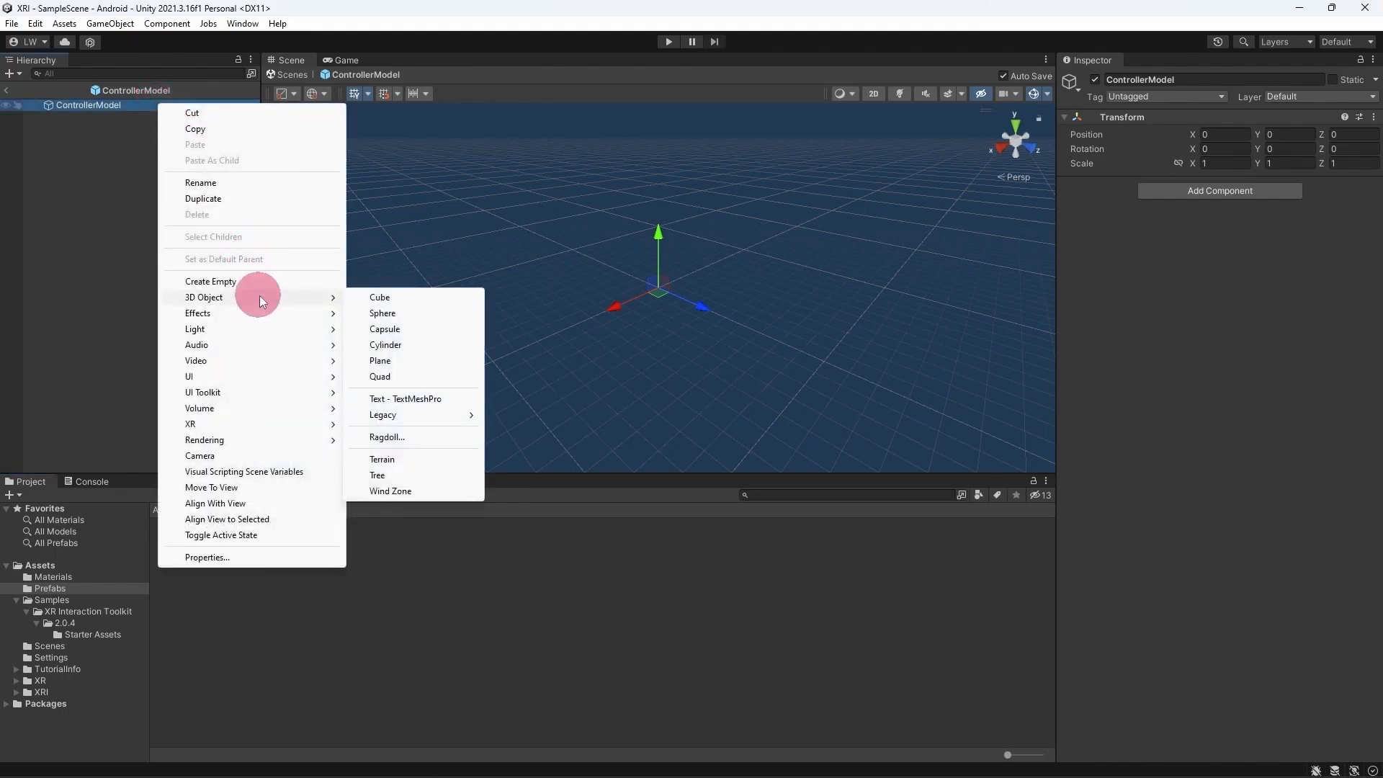
left_click(387, 301)
left_click(137, 119)
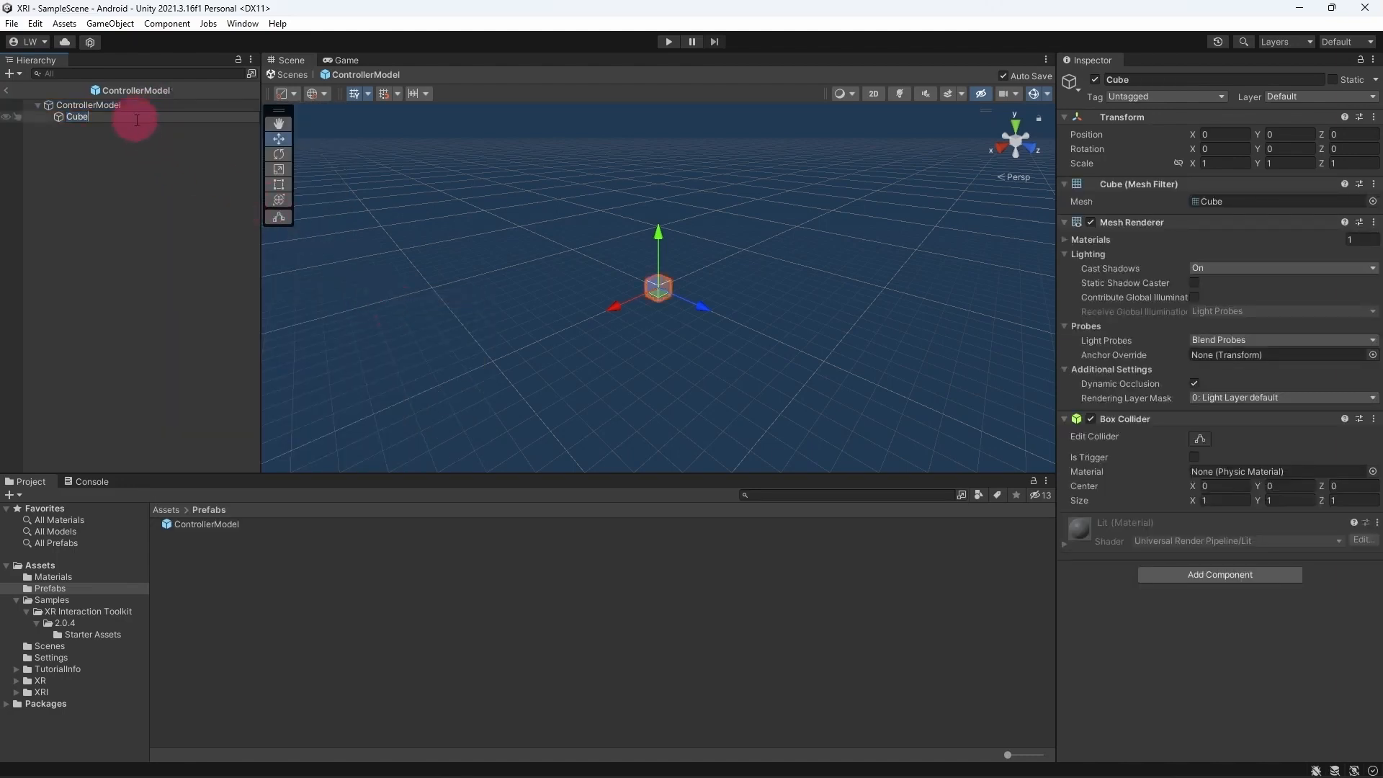
key("BackSpace")
key("BackSpace")
key("BackSpace")
type("Handle")
key("Return")
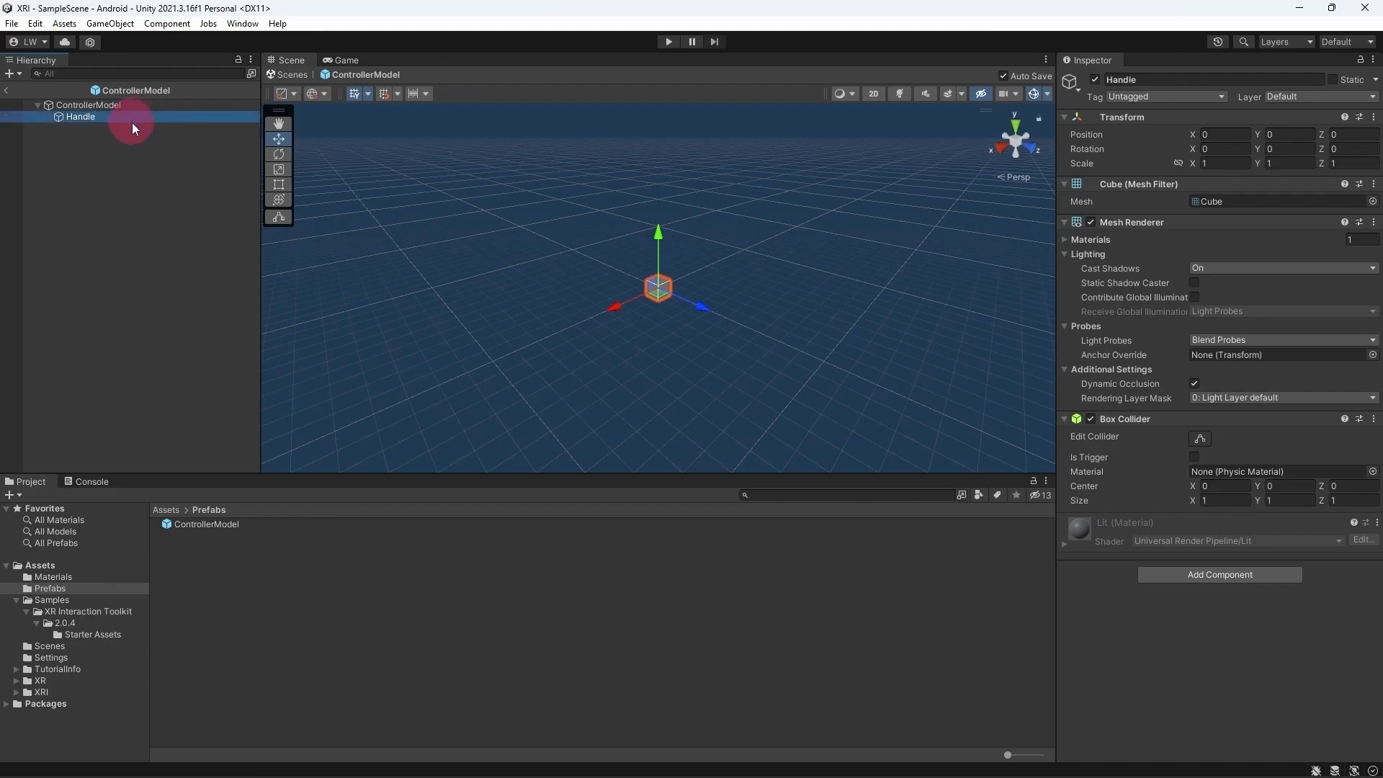
Set the Handle's Z position to -0.11 and its scale to X 0.04, Y 0.04 and Z 0.1.
left_click(1363, 137)
type("-0.11")
left_click(1161, 244)
type("0.04")
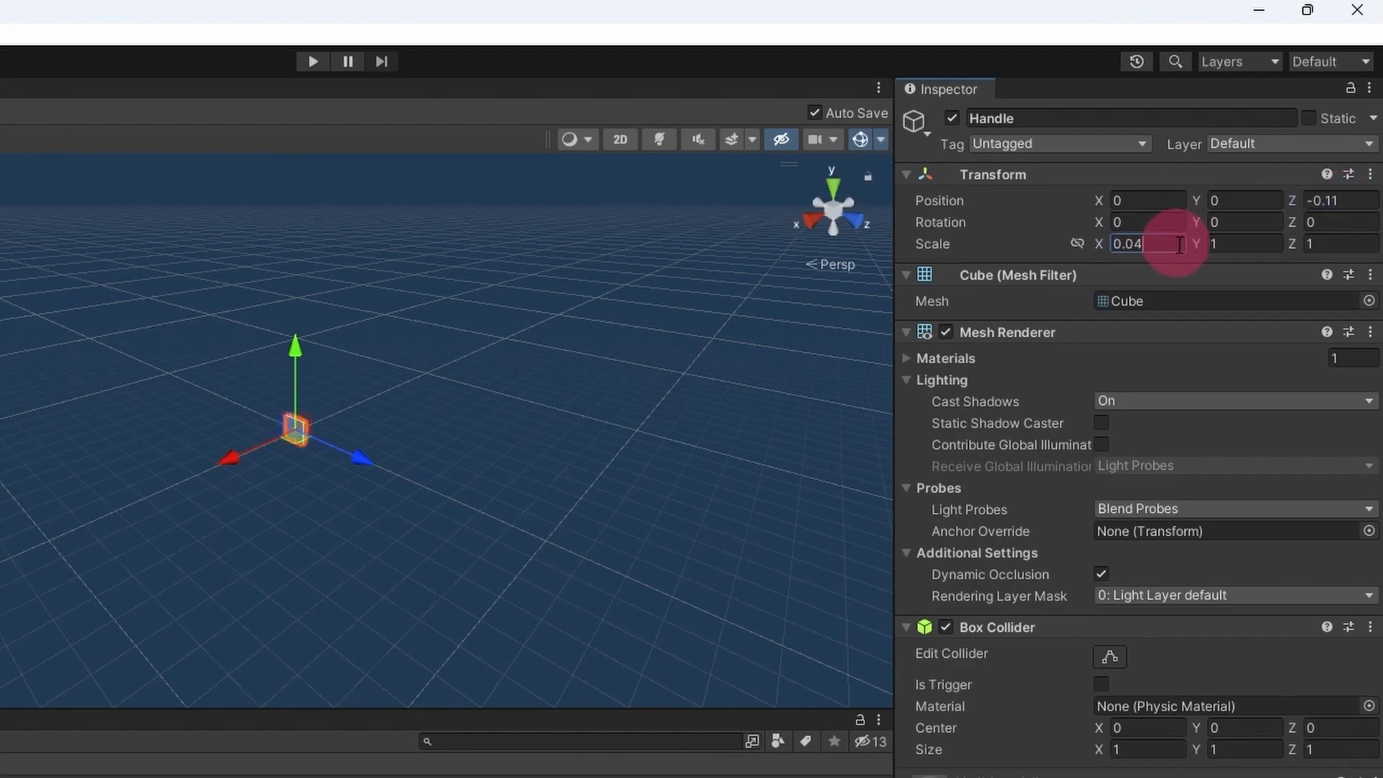
left_click(1262, 244)
type("0.04")
left_click(1356, 244)
type("0.1")
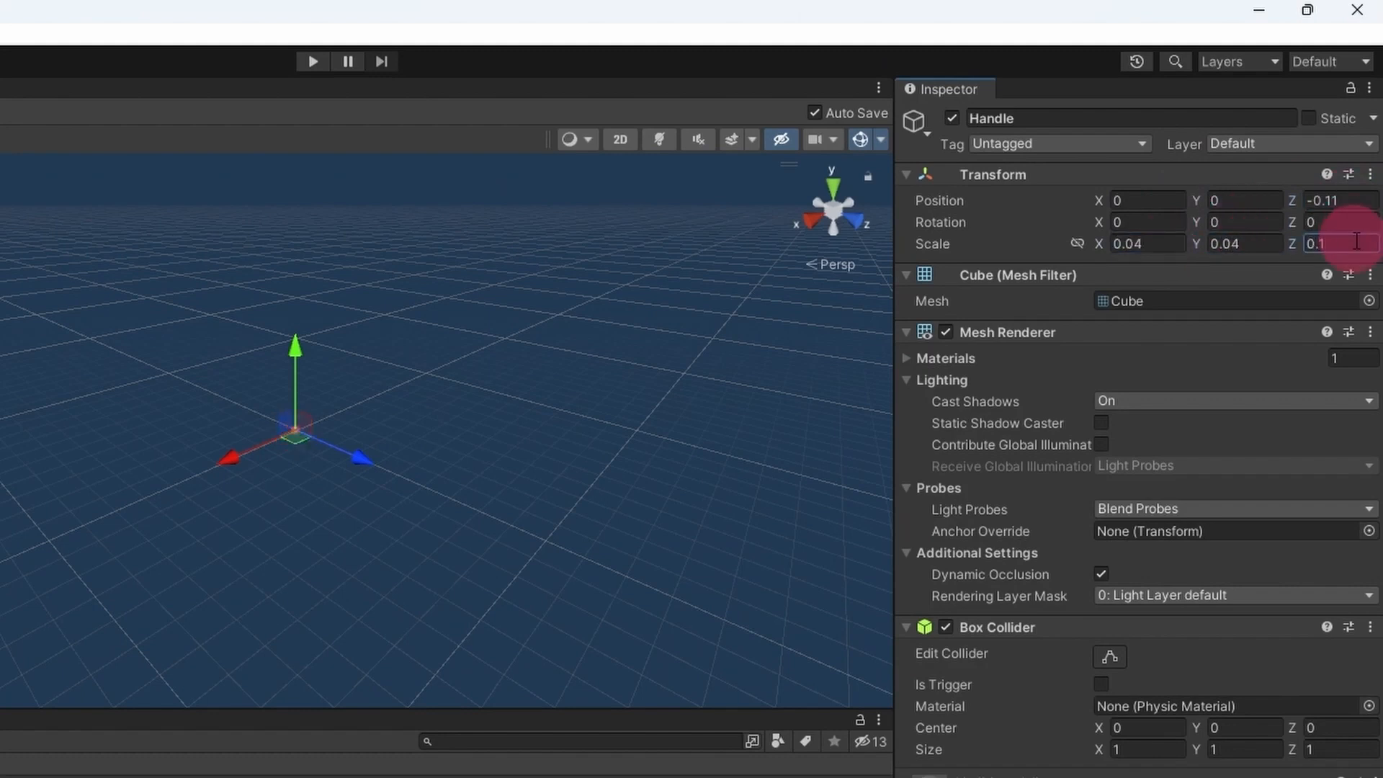
scroll(481, 405, "up", 5)
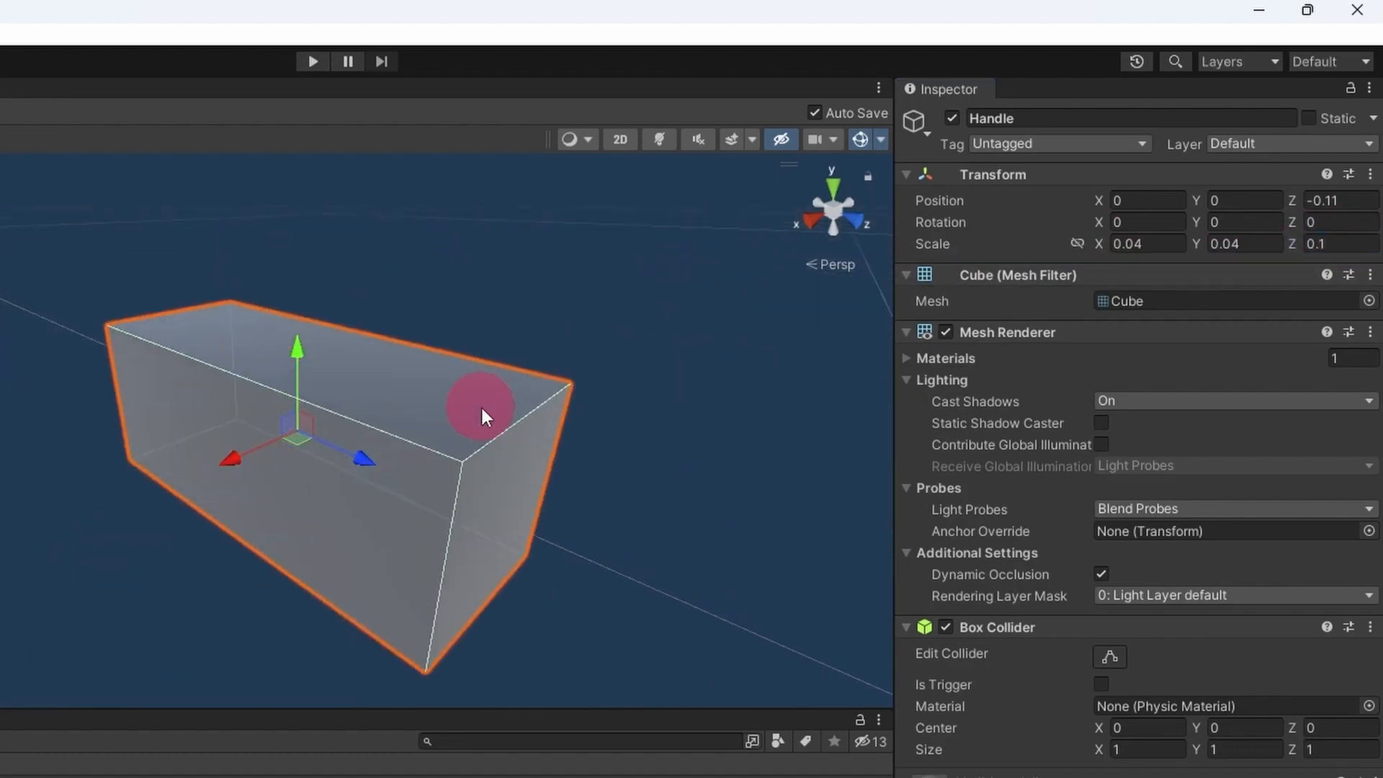
Add a cylinder as a child of the ControllerModel root, alongside Handle.
left_click(96, 103)
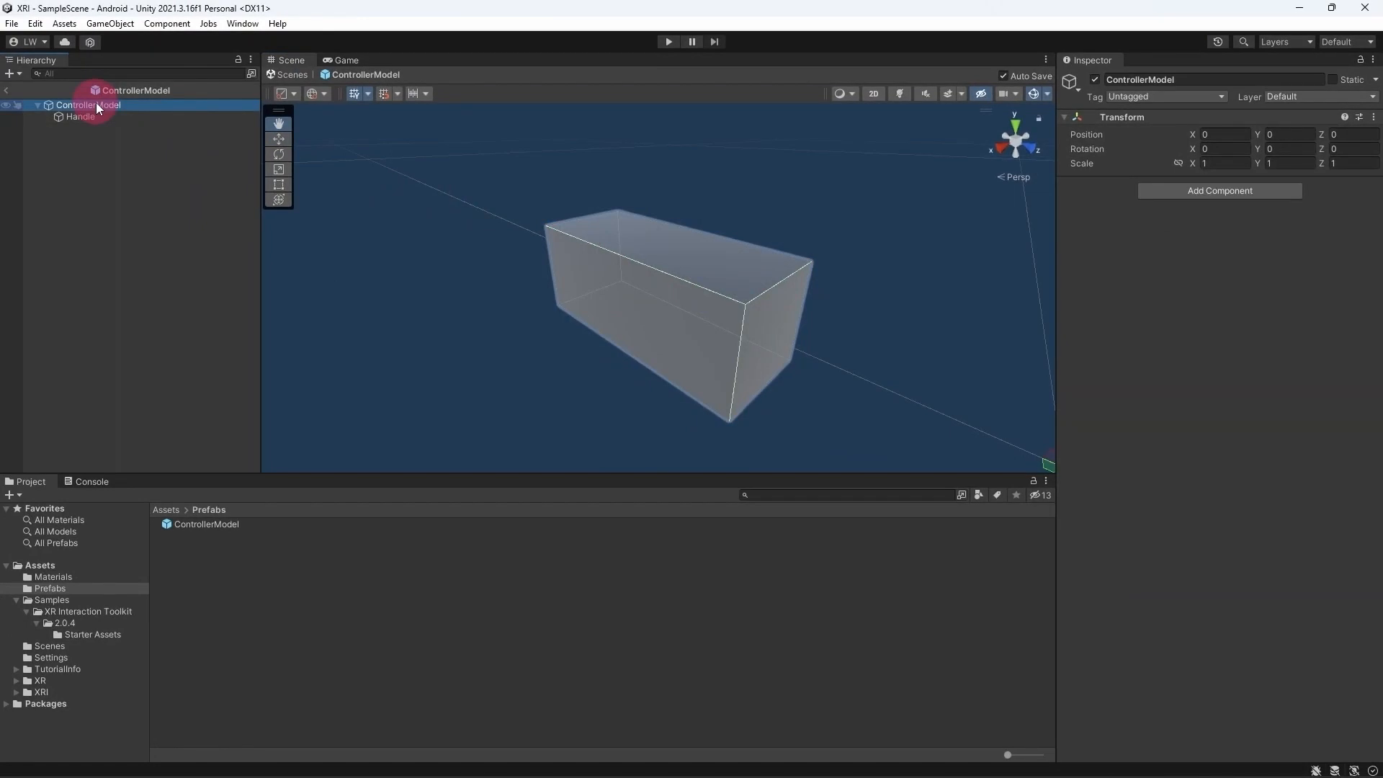
right_click(97, 104)
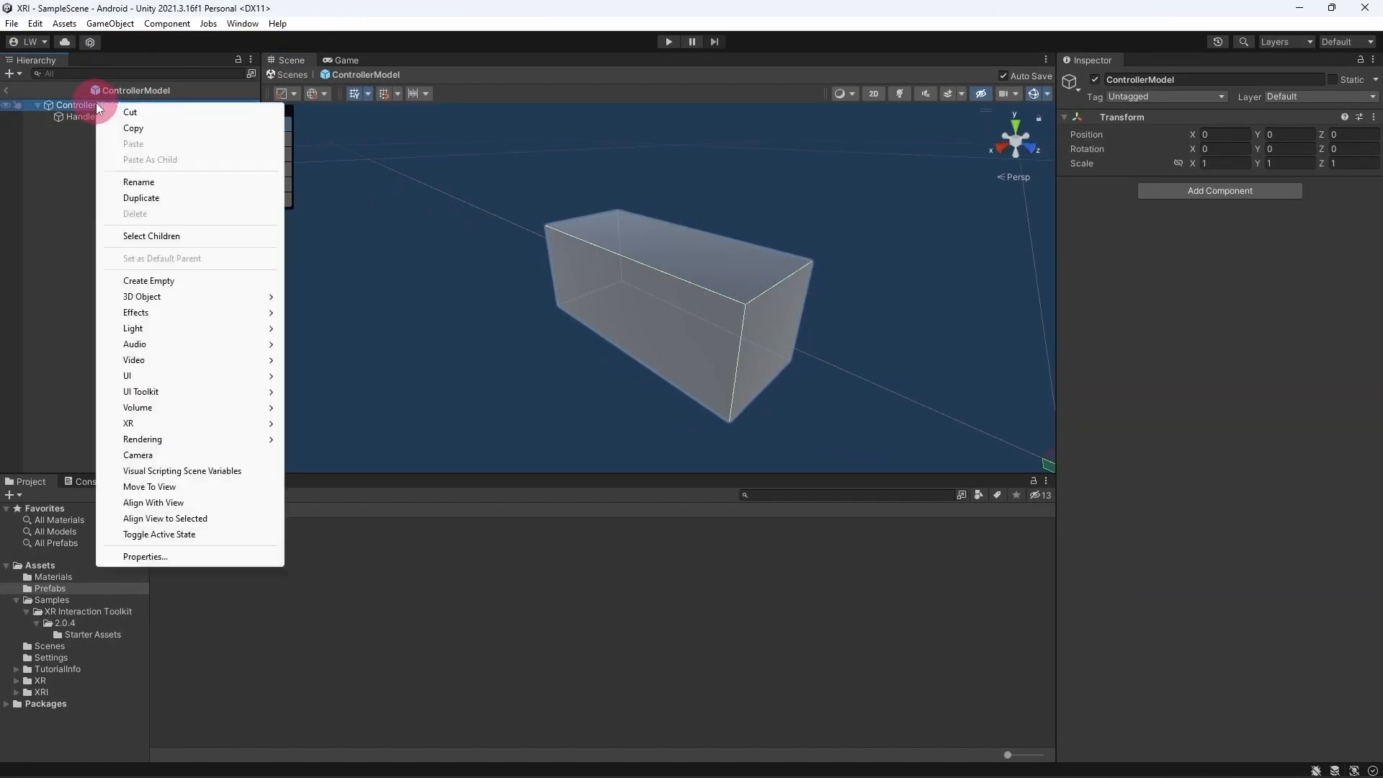
mouse_move(180, 291)
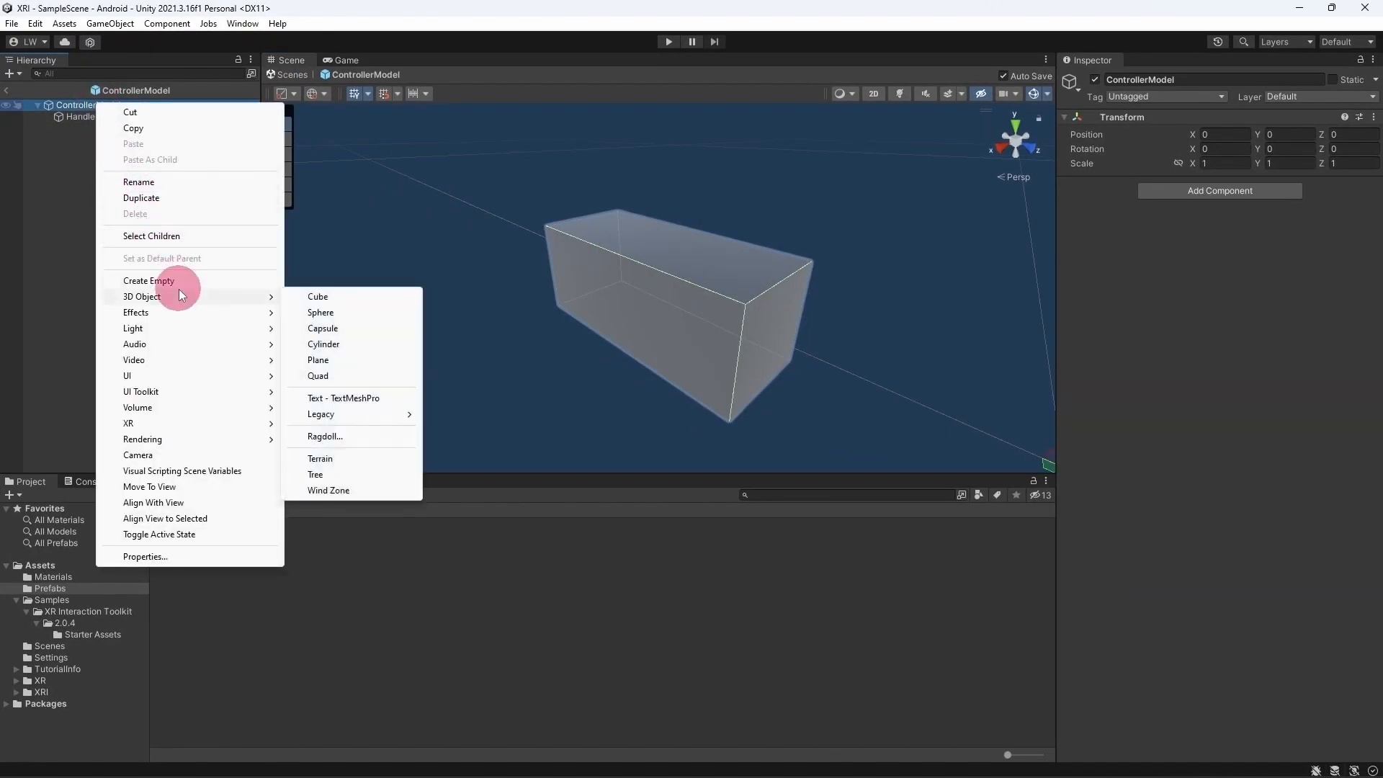
left_click(354, 348)
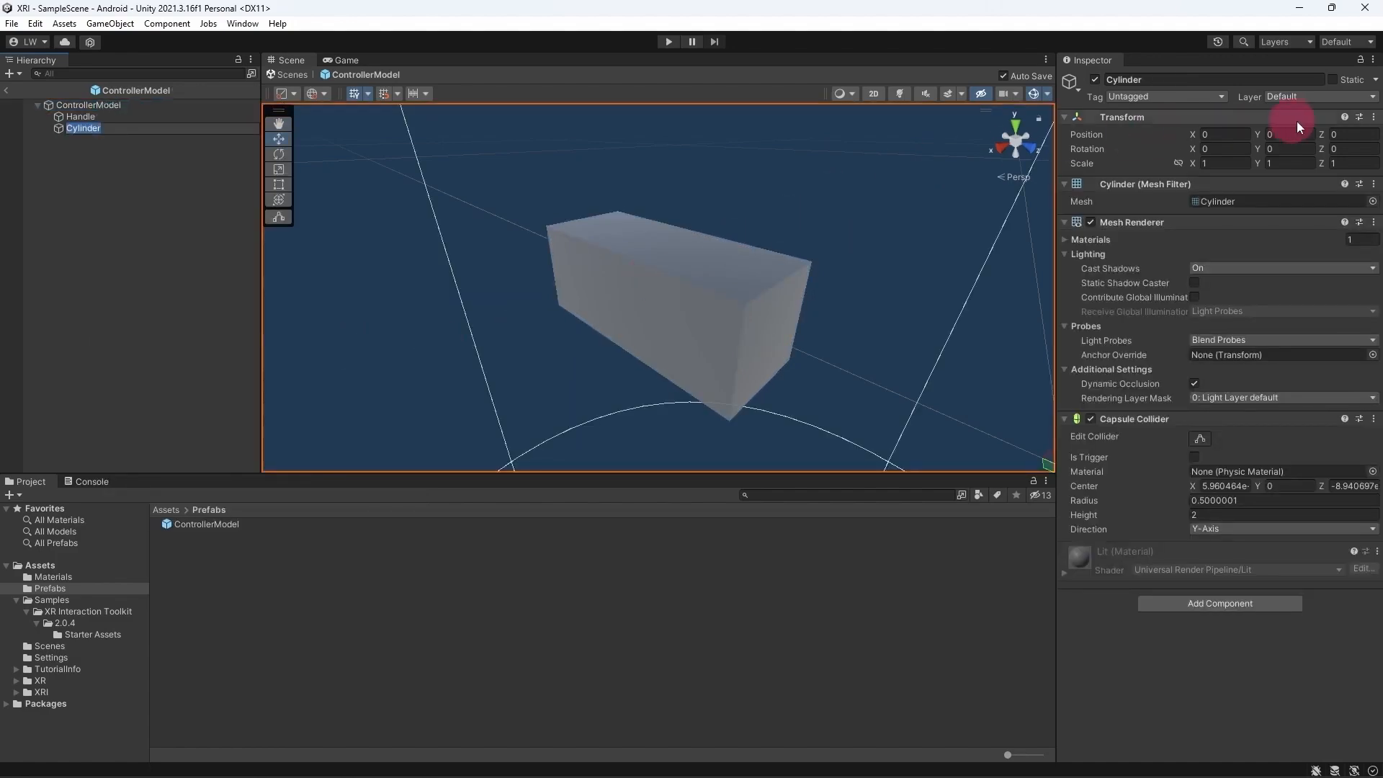
Set the cylinder's Z position to -0.05 and its scale to X 0.07, Y 0.024 and Z 0.07.
left_click(1360, 135)
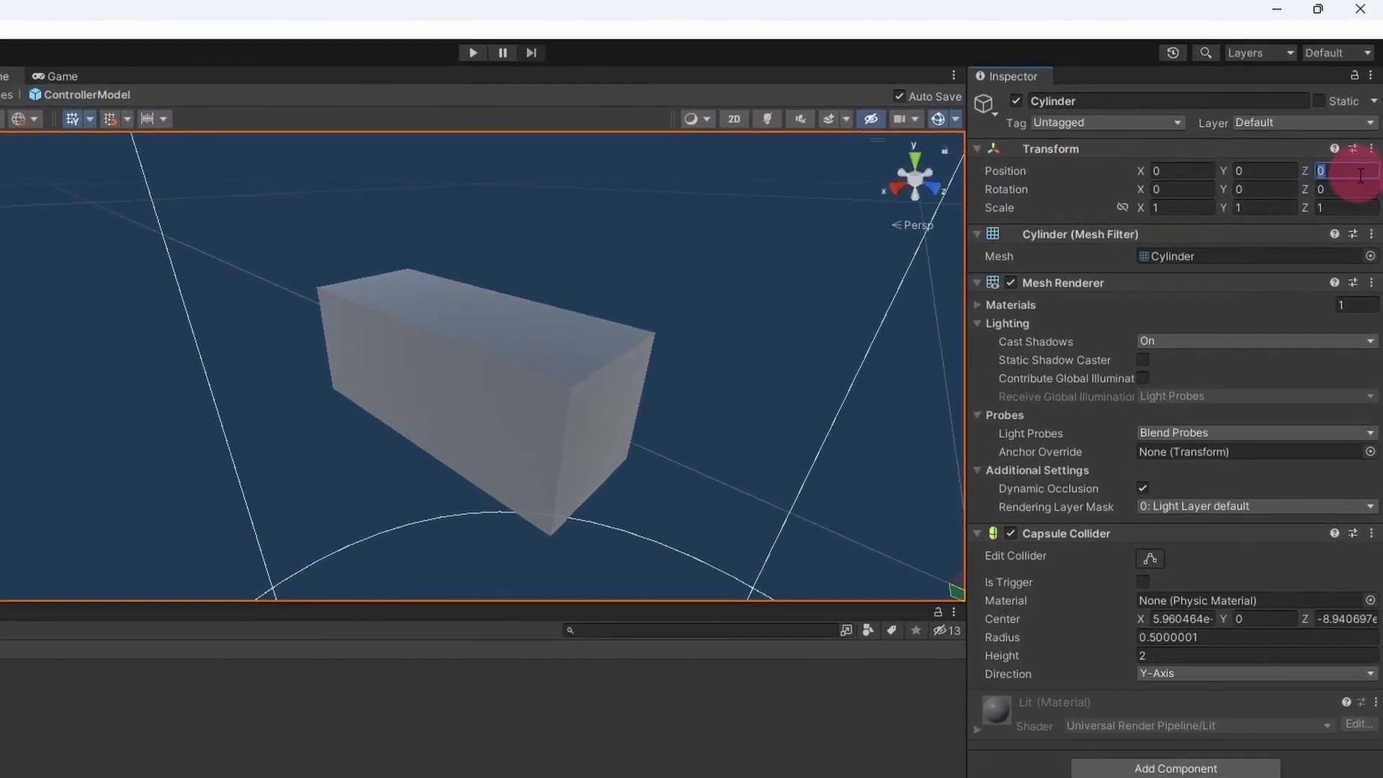
type("-0.05")
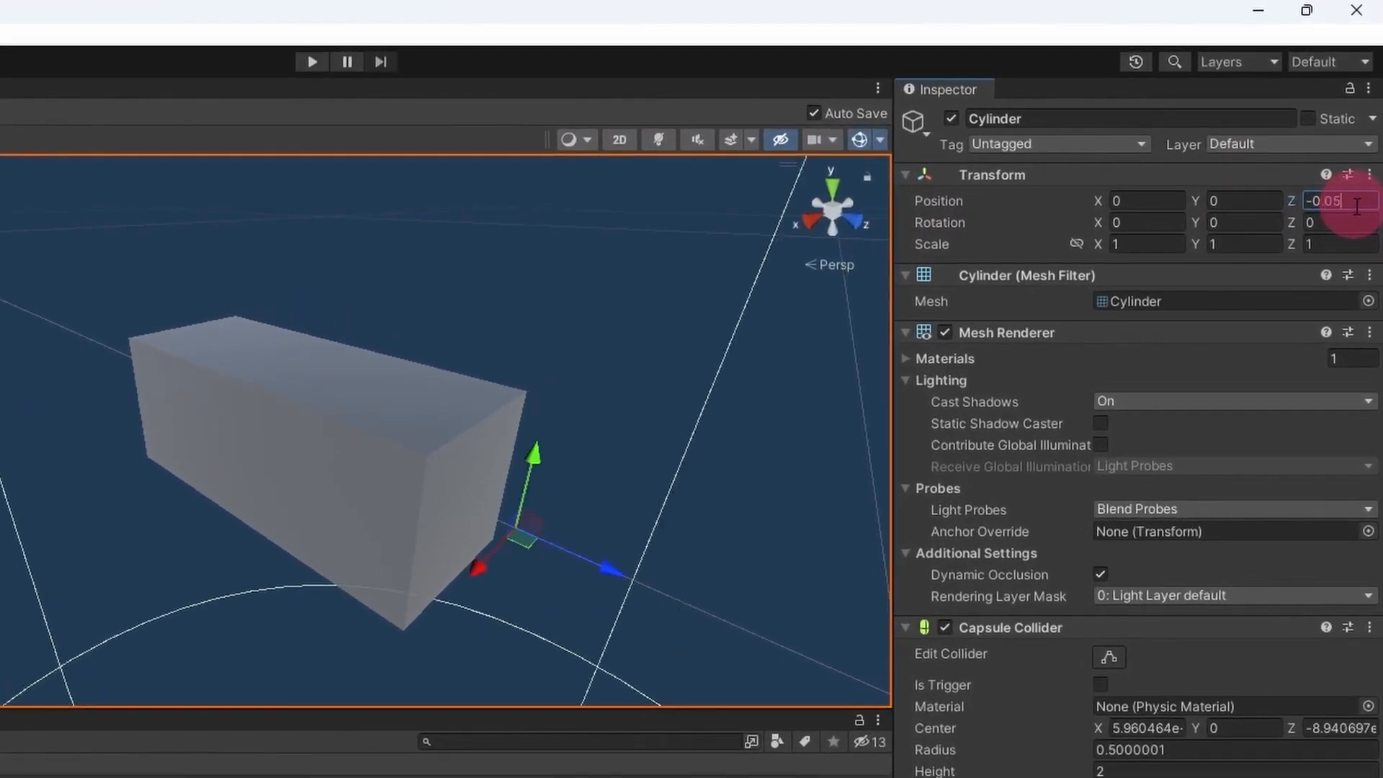
left_click(1147, 243)
type("0.07")
left_click(1257, 243)
type("0.024")
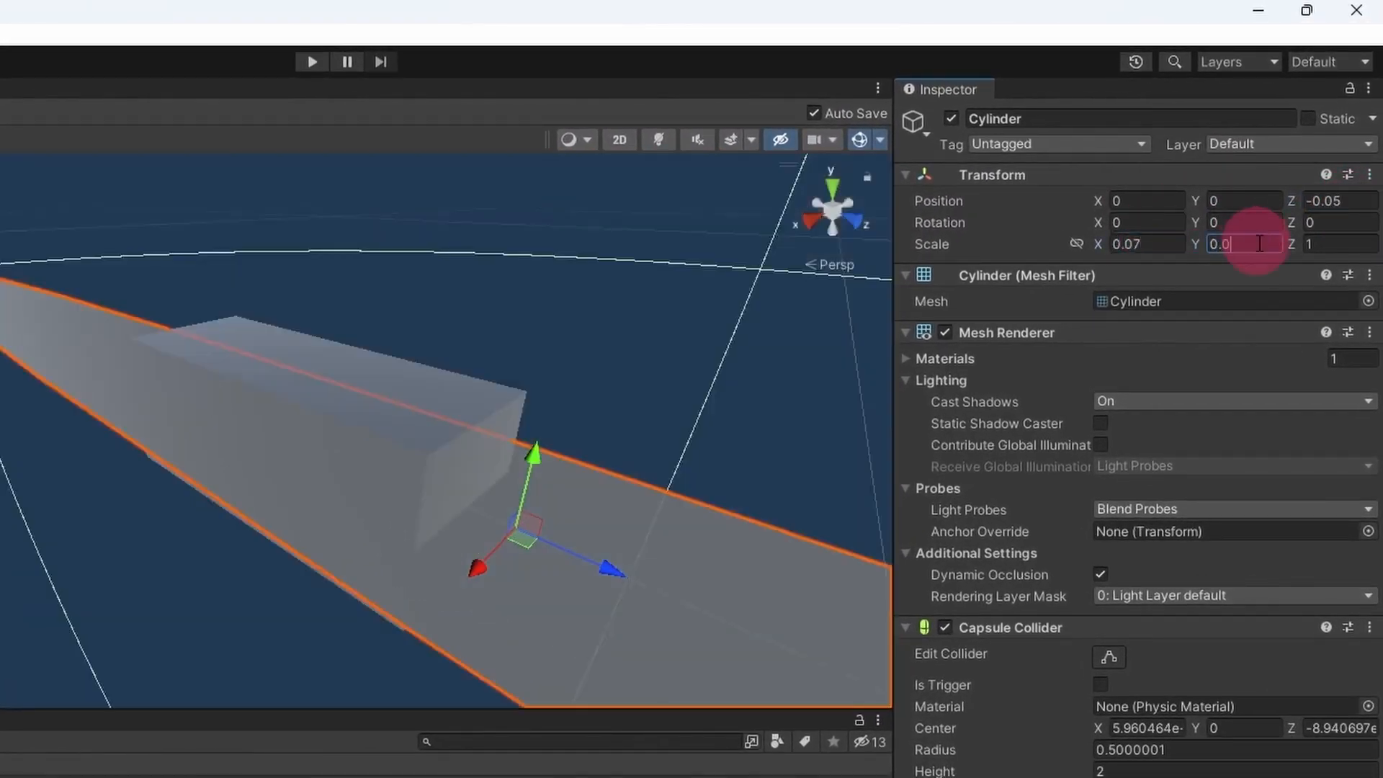
left_click(1357, 242)
type("0.07")
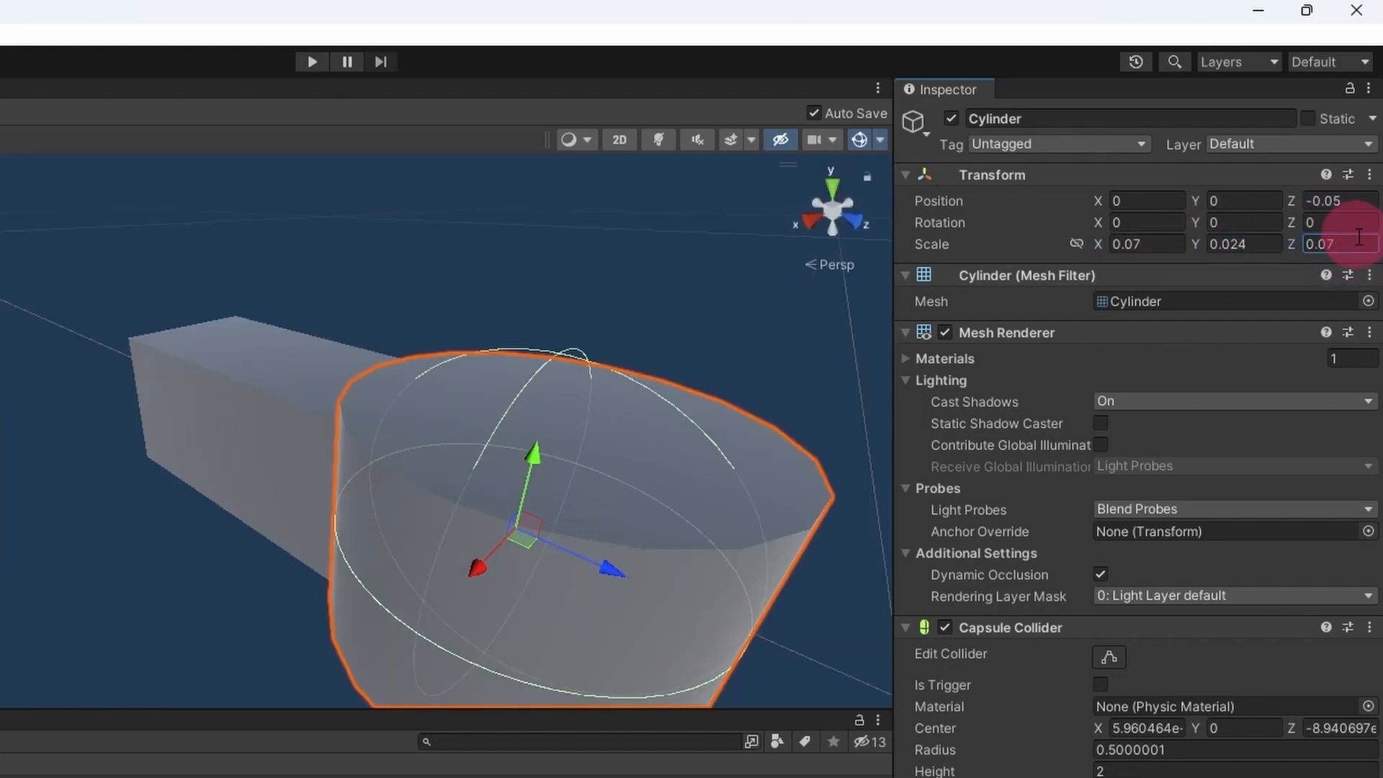
left_click_drag(426, 441, 788, 559, "alt")
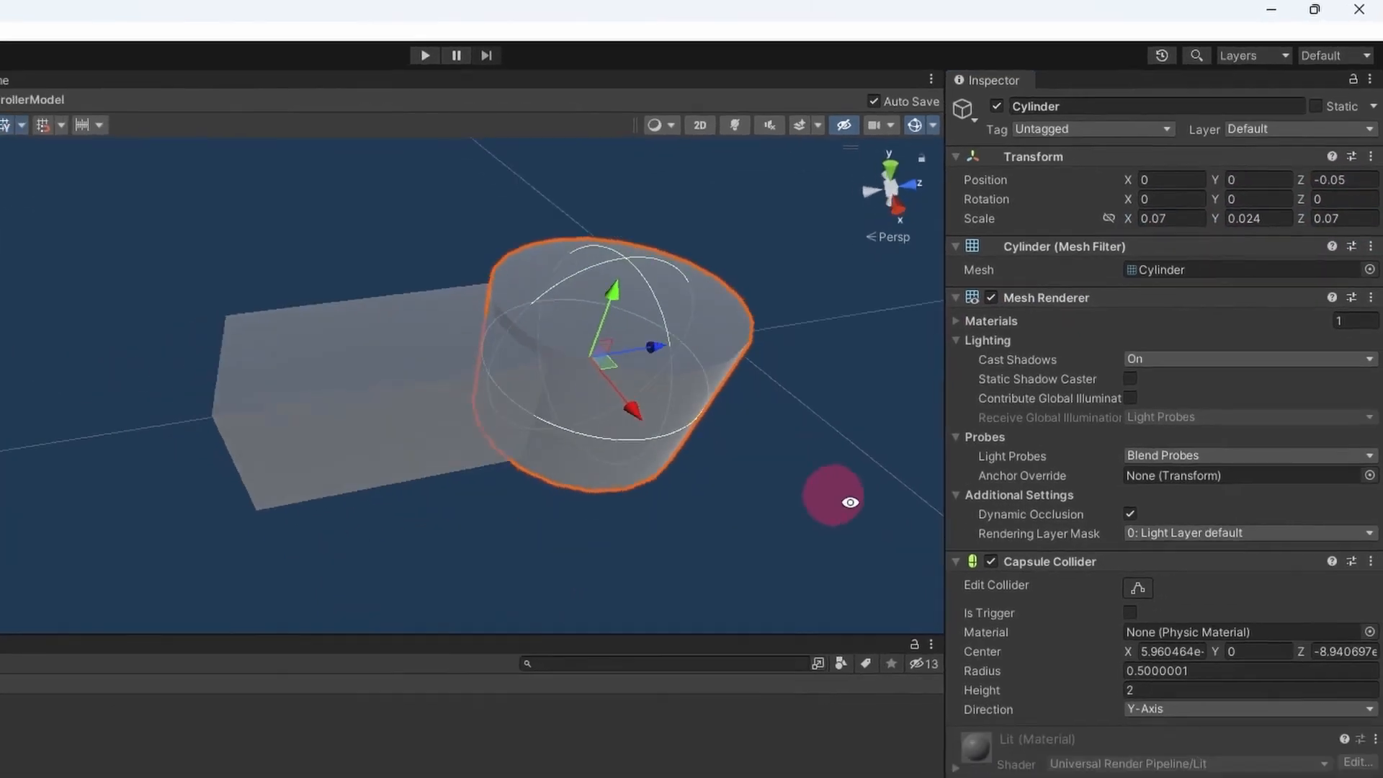
left_click_drag(997, 551, 935, 415, "alt")
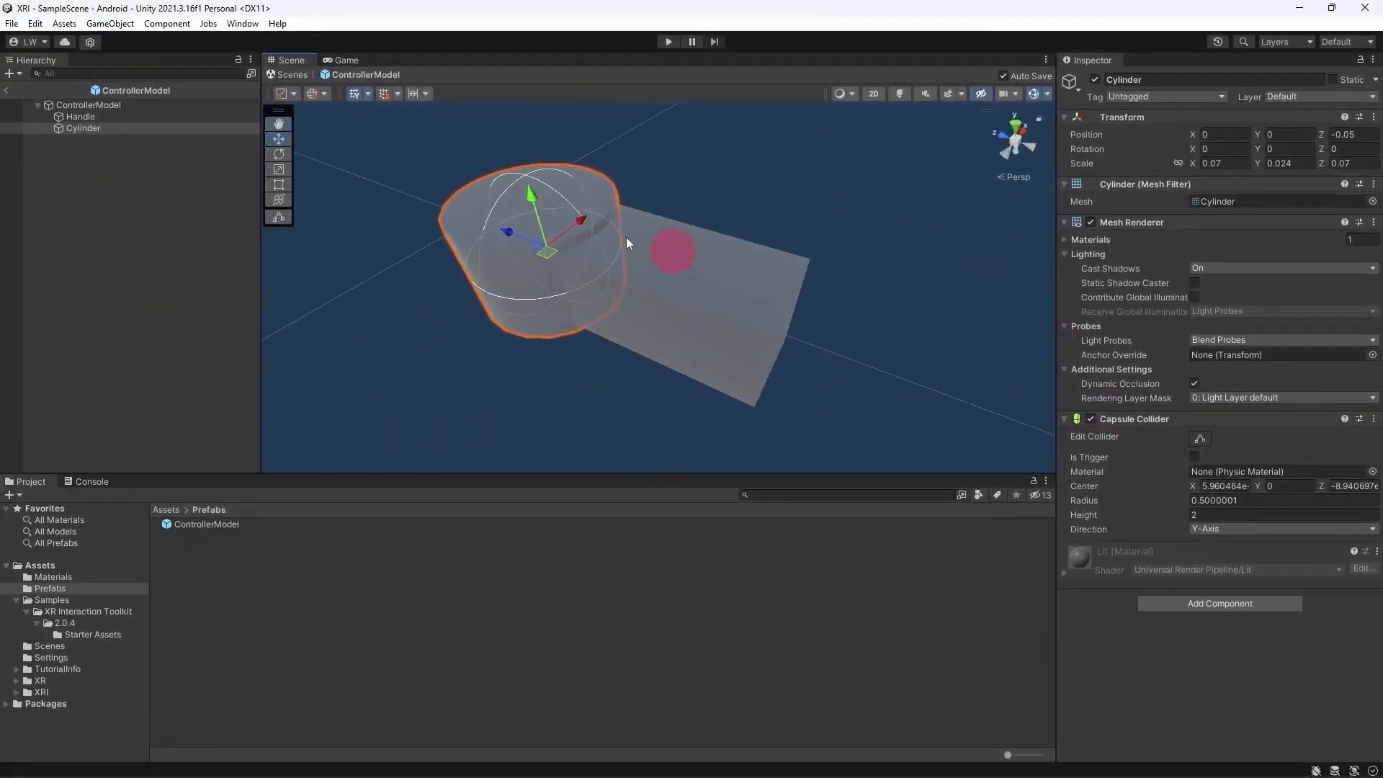
Rename the cylinder under the ControllerModel root as Pad.
left_click(157, 124)
double_click(157, 126)
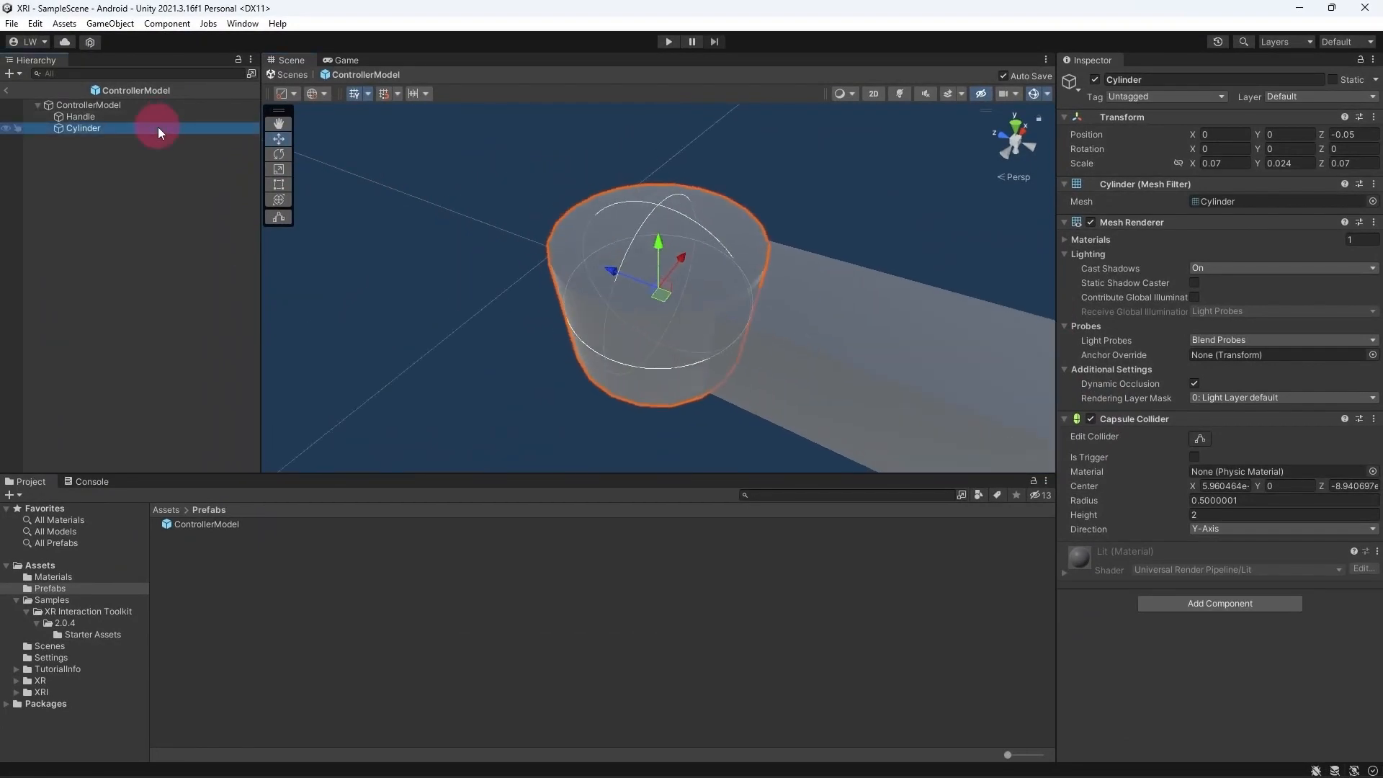
key("F2")
type("Pad")
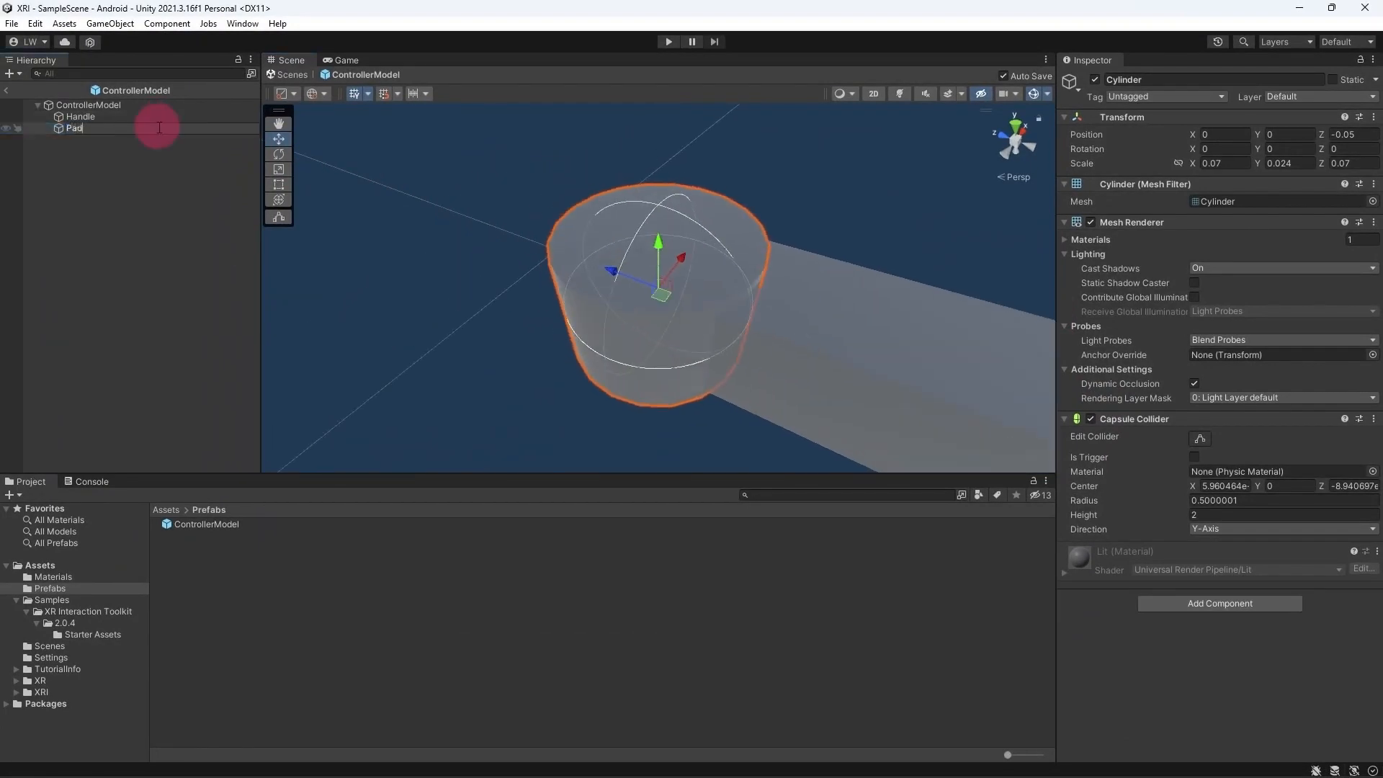
key("Return")
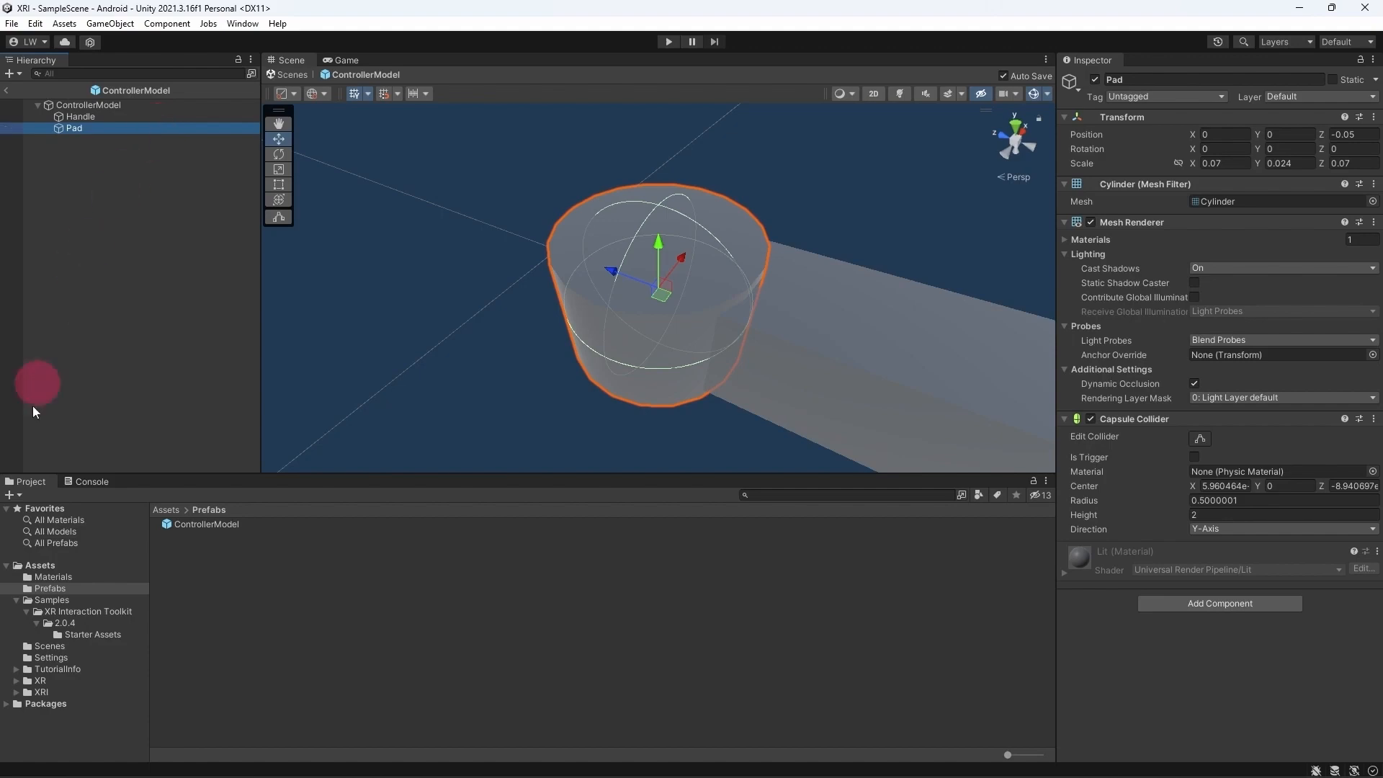
Create a new material named Controller Material in the Materials folder.
left_click(76, 579)
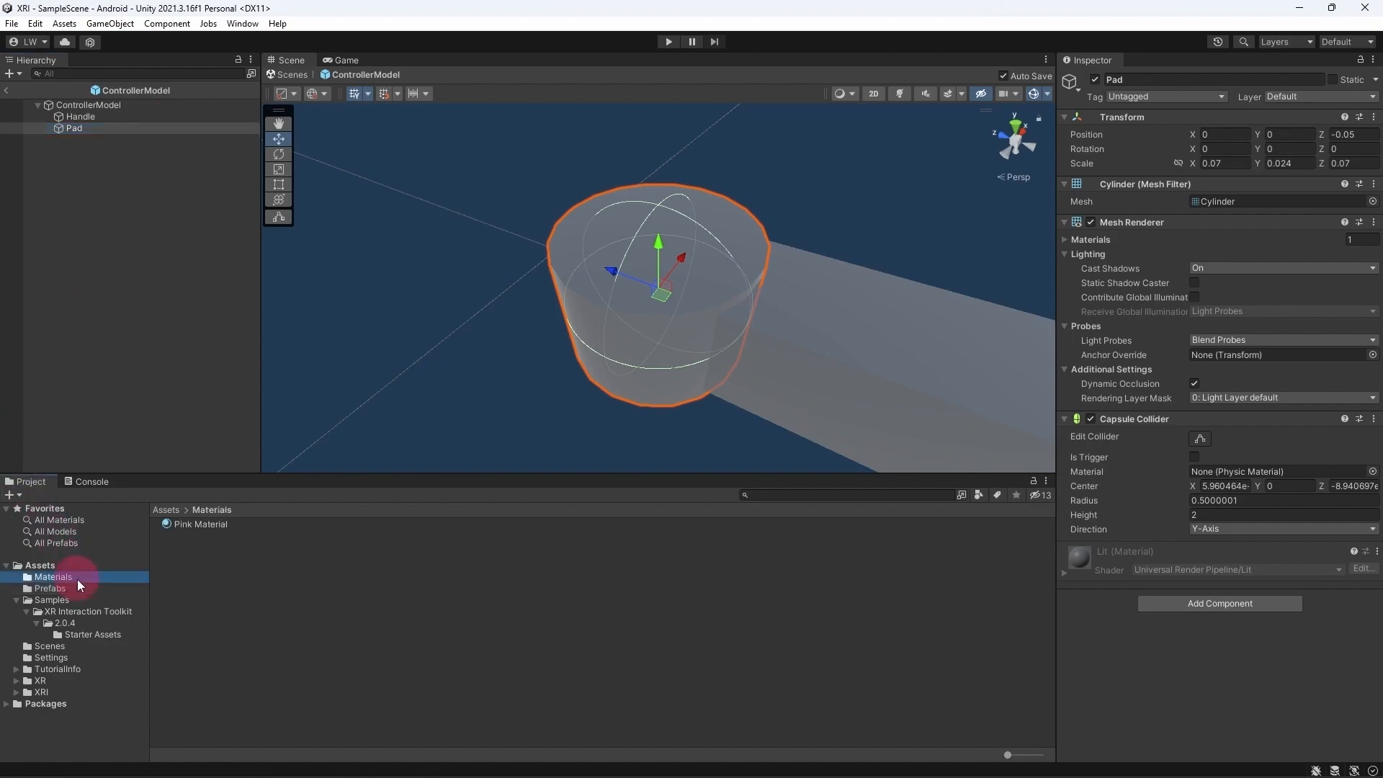
right_click(231, 611)
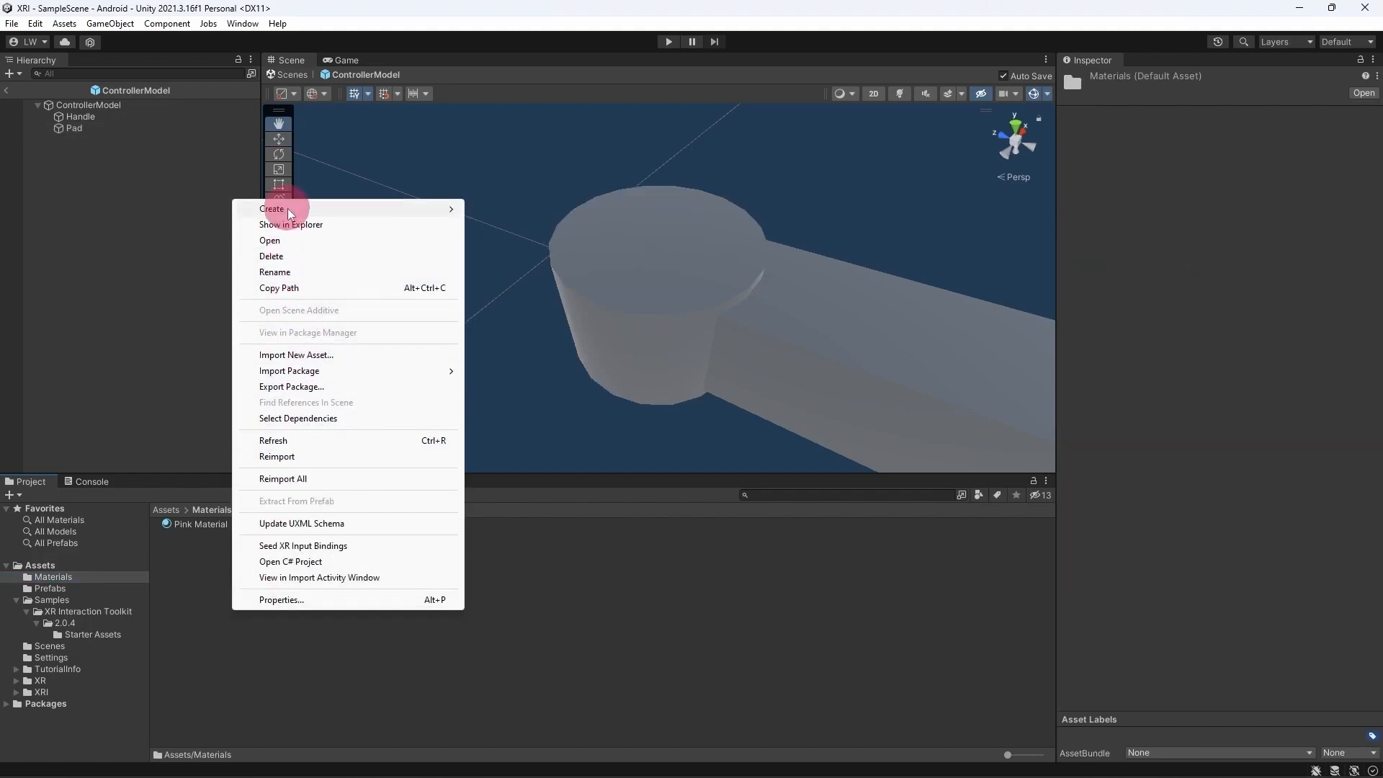
mouse_move(388, 220)
left_click(502, 431)
type("Controller Material")
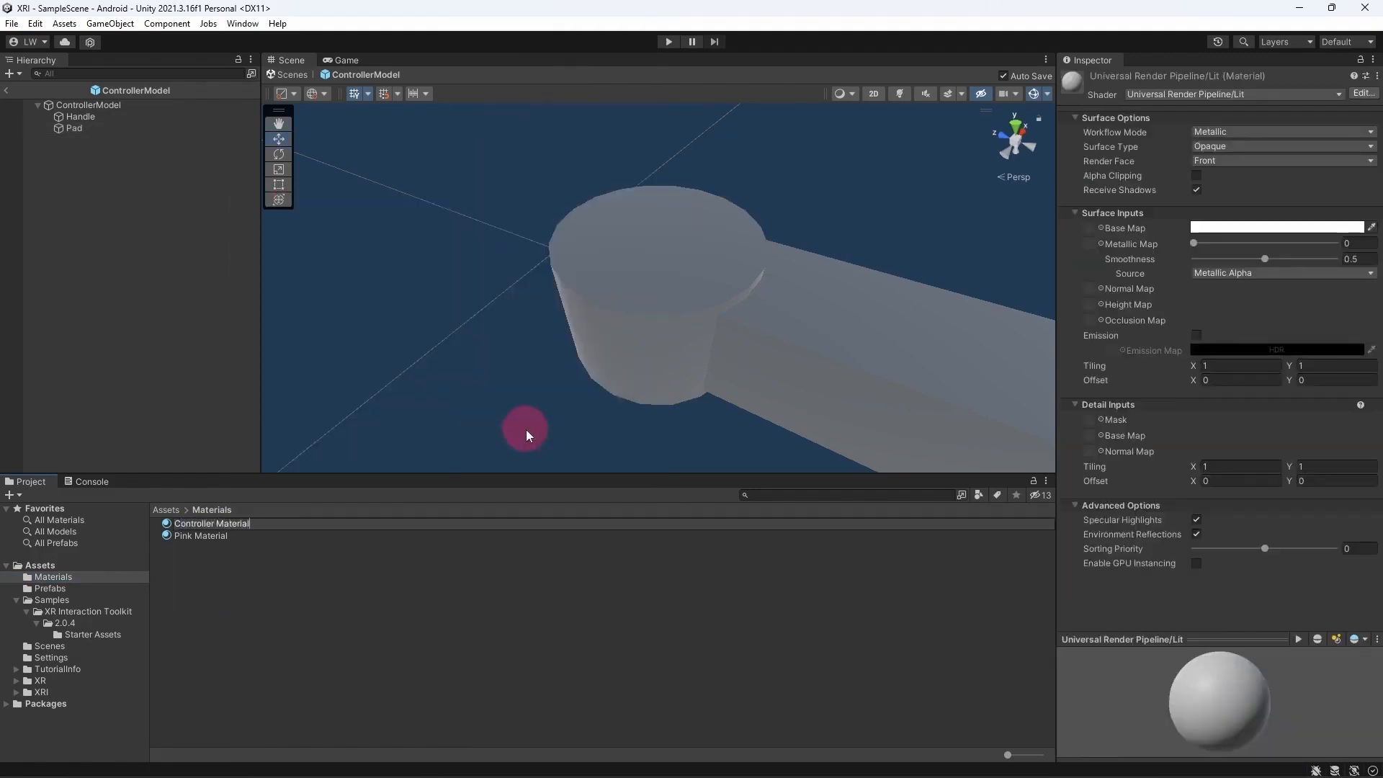
key("Return")
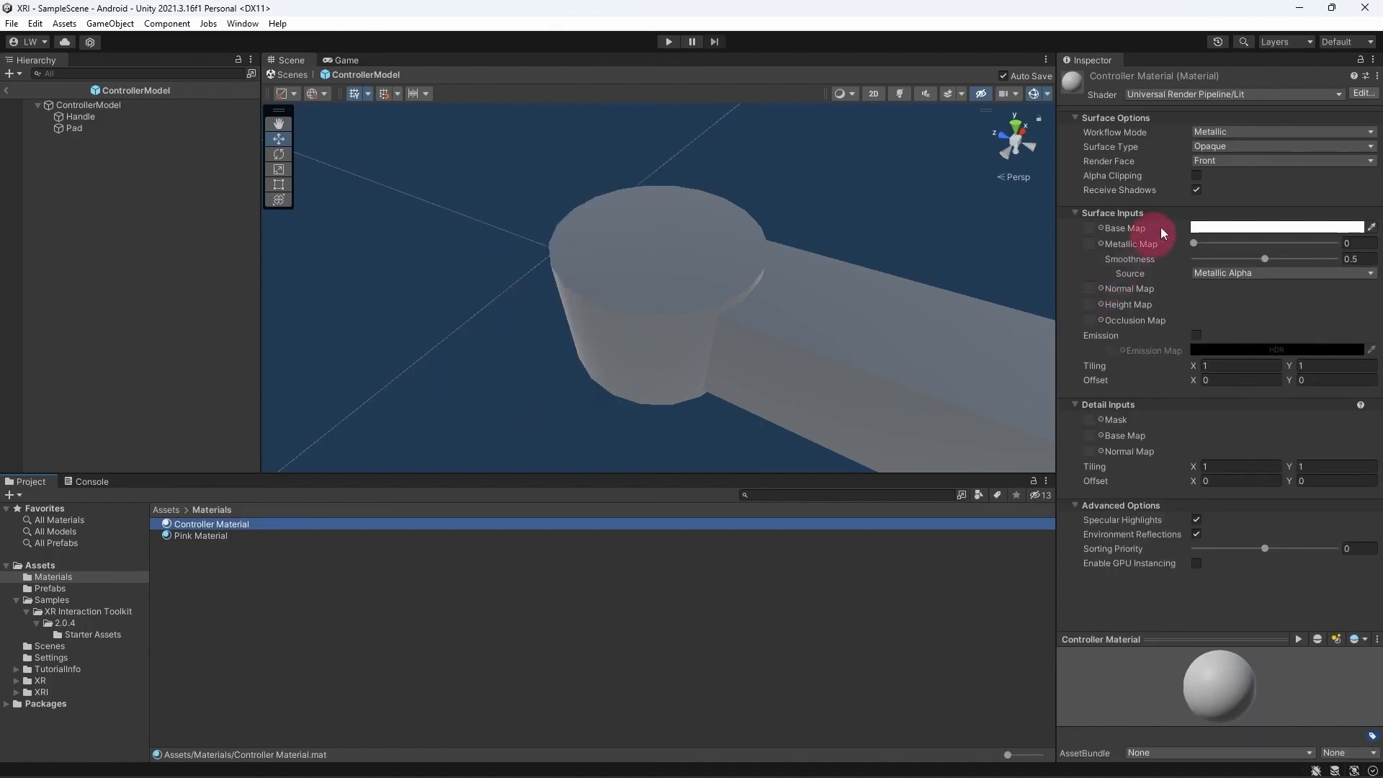
Turn off Receive Shadows for Controller Material and set its Base Map colour to black (000000).
left_click(1196, 189)
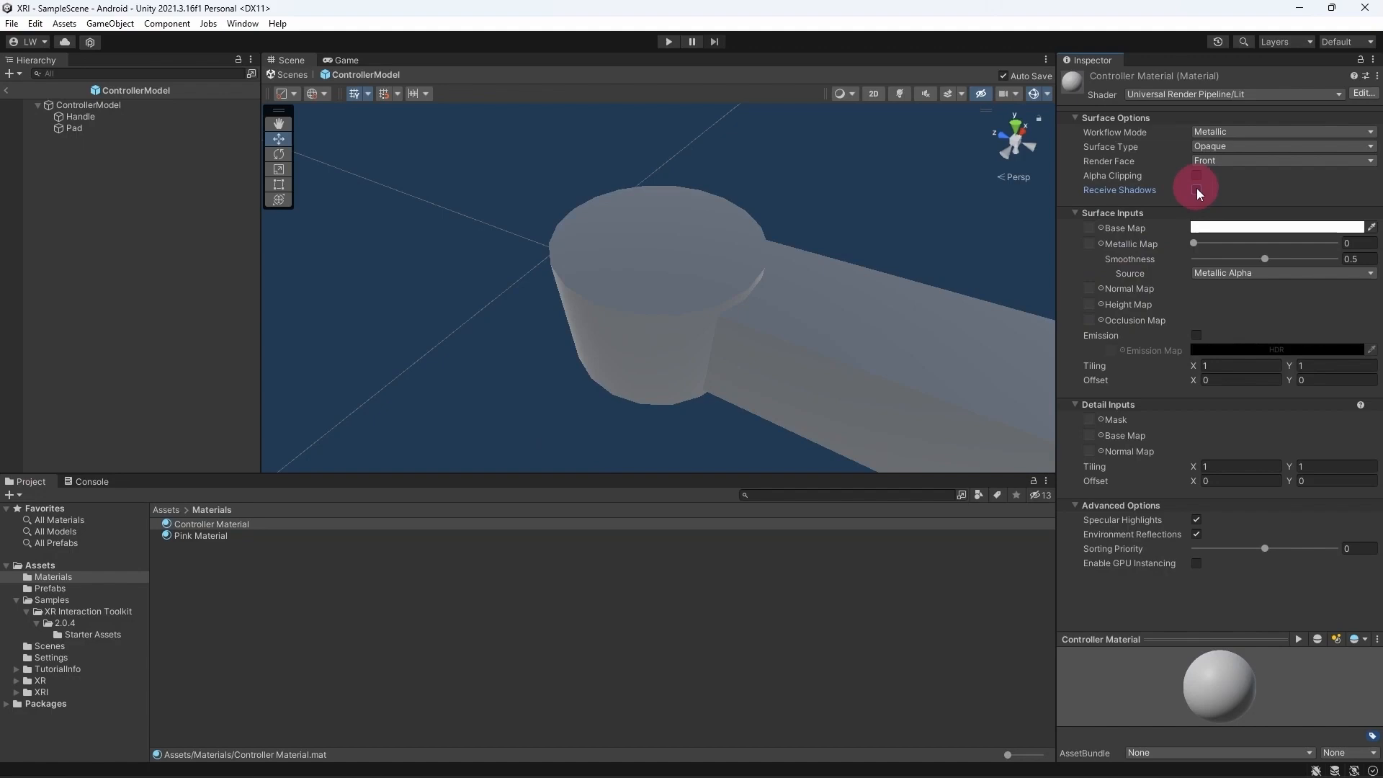
left_click(1251, 224)
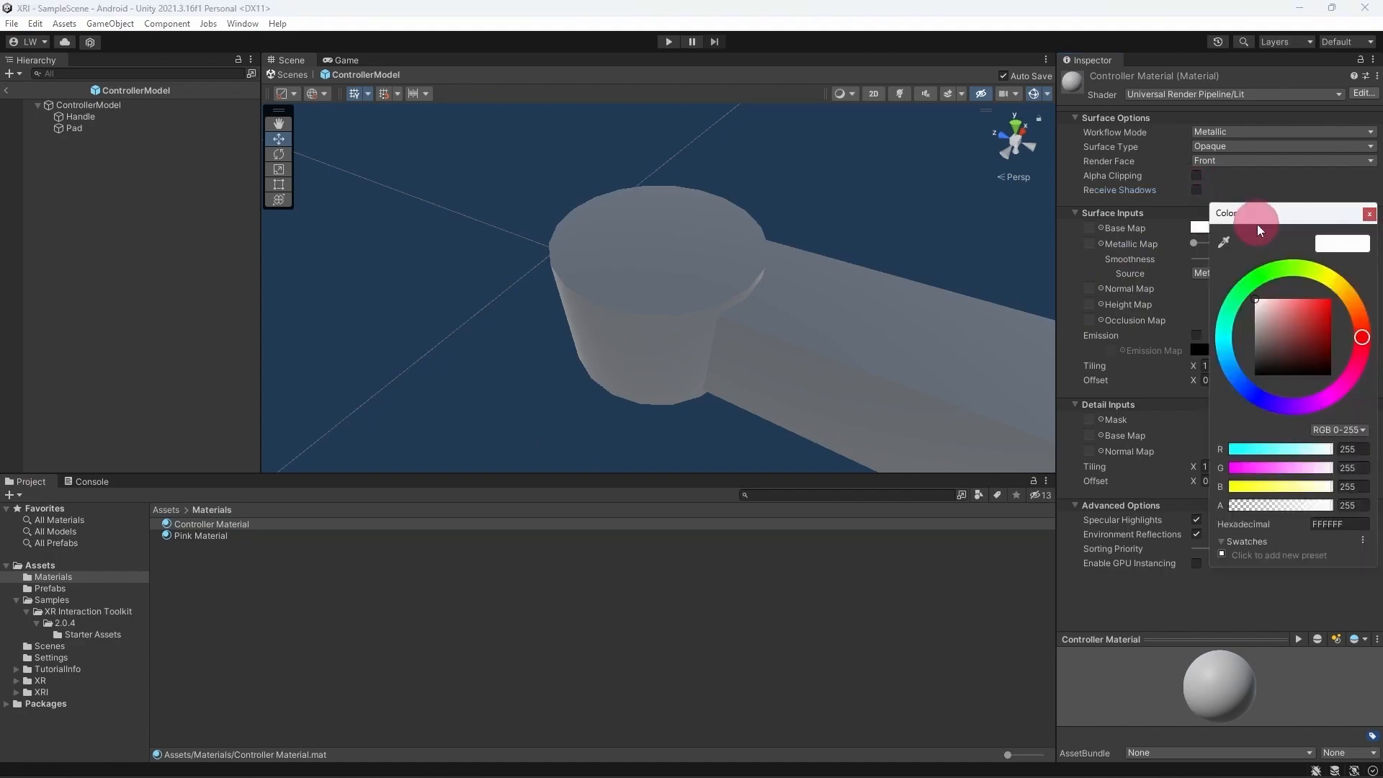
left_click(1249, 379)
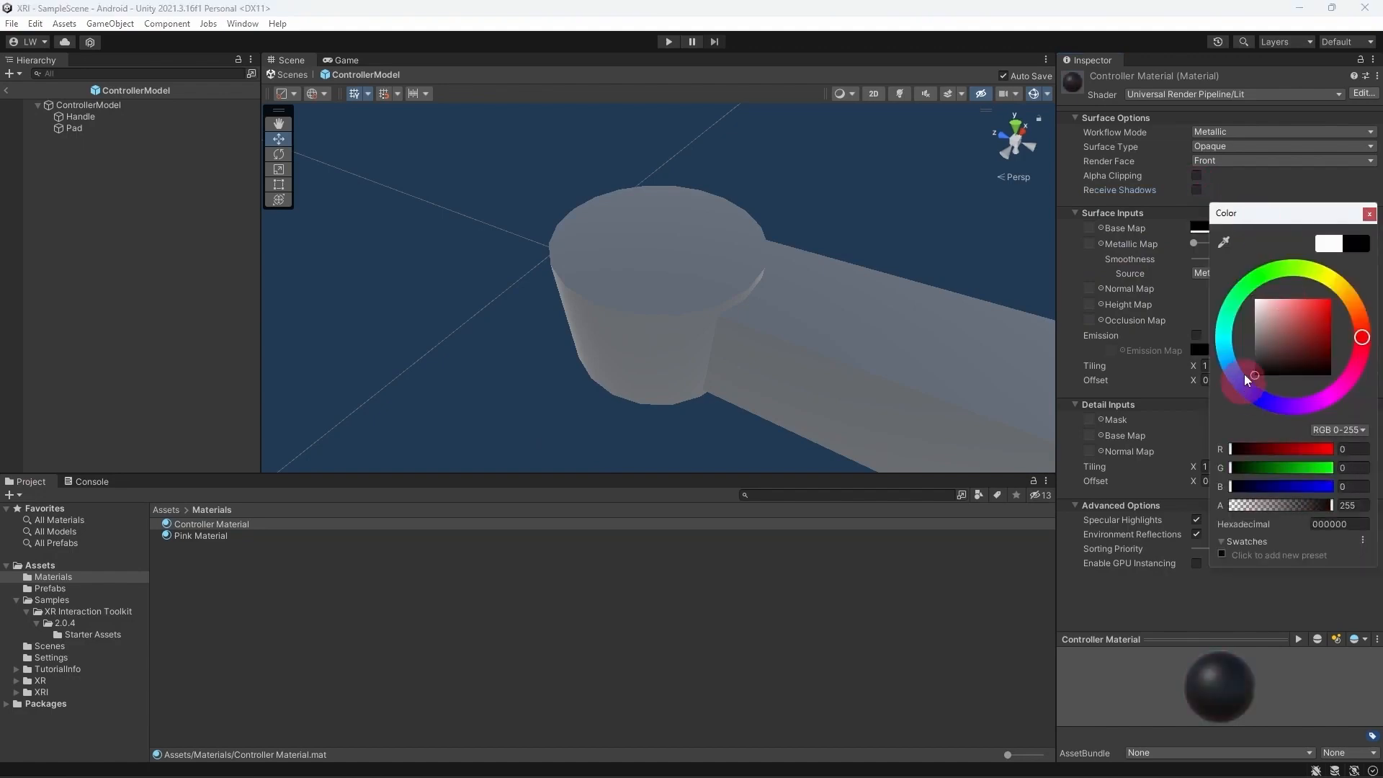
left_click(1369, 213)
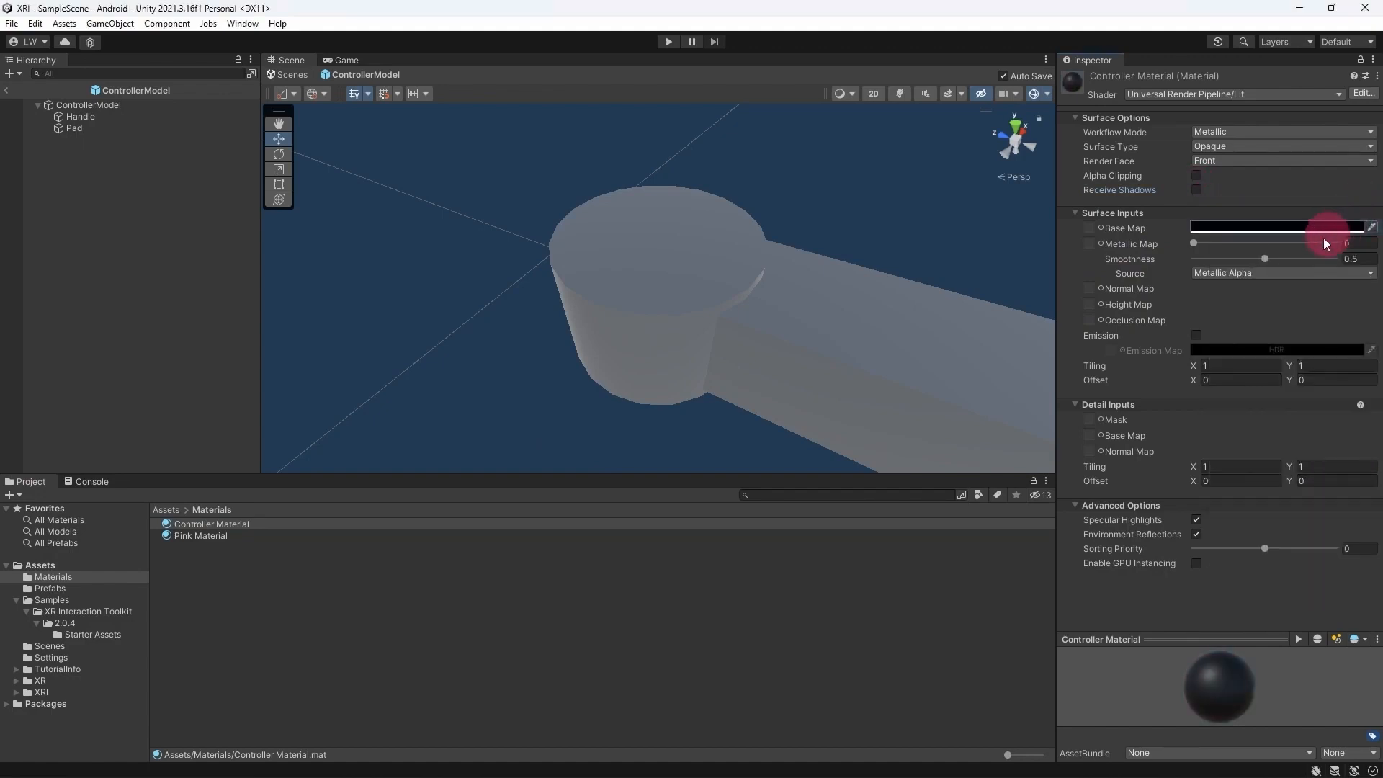
Apply Controller Material to both the Pad and the Handle of the controller model.
left_click(229, 523)
left_click_drag(234, 521, 515, 442)
left_click_drag(231, 524, 901, 353)
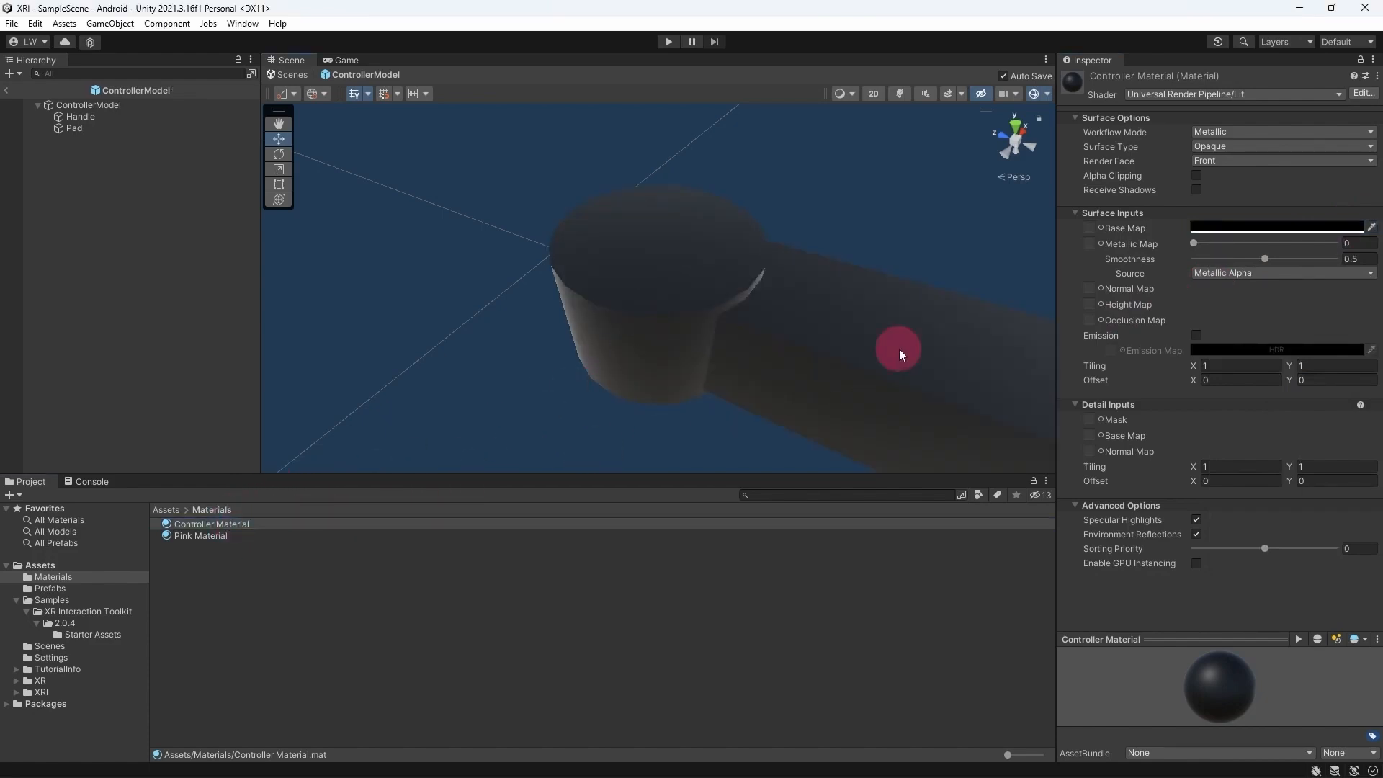
left_click_drag(850, 309, 715, 352, "alt")
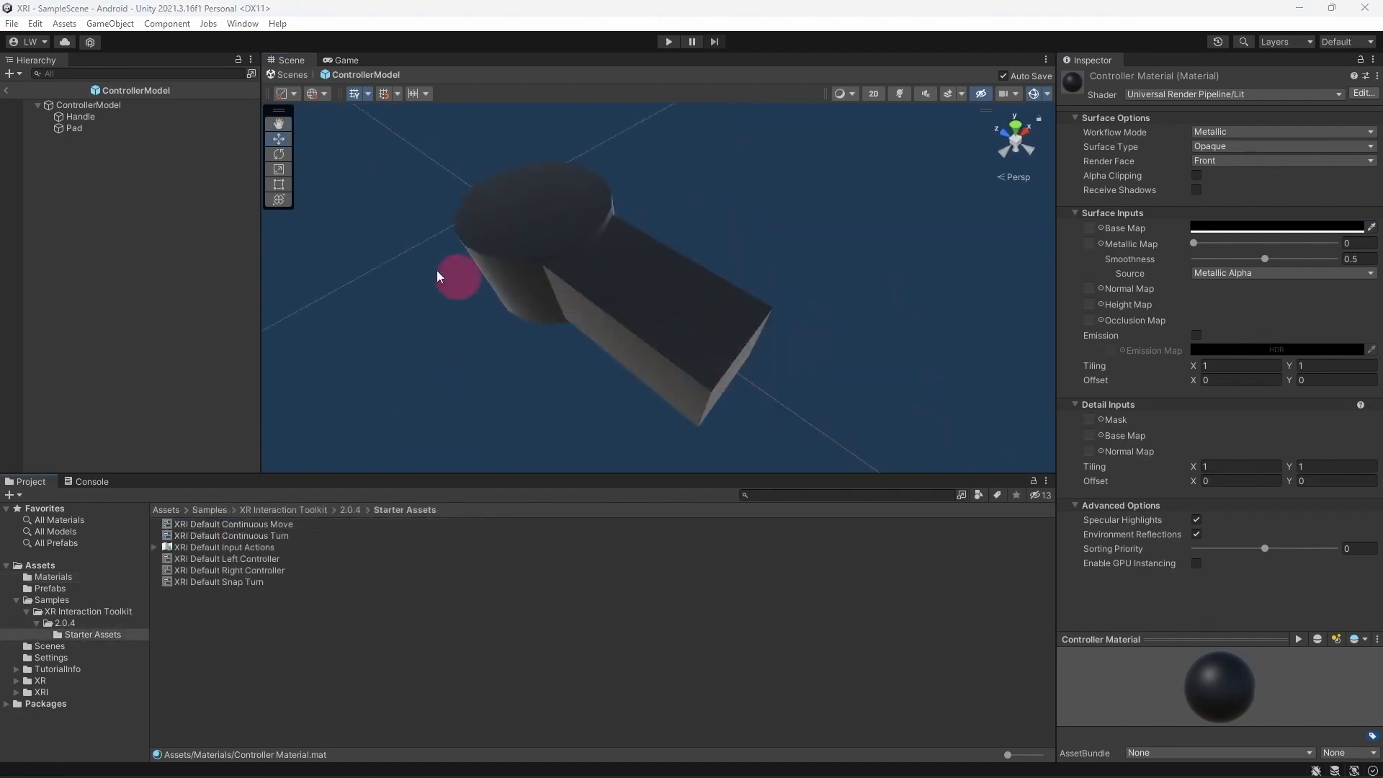
Leave prefab editing and remove the XR Ray Interactor component from RightHand Controller in the SampleScene.
left_click(7, 90)
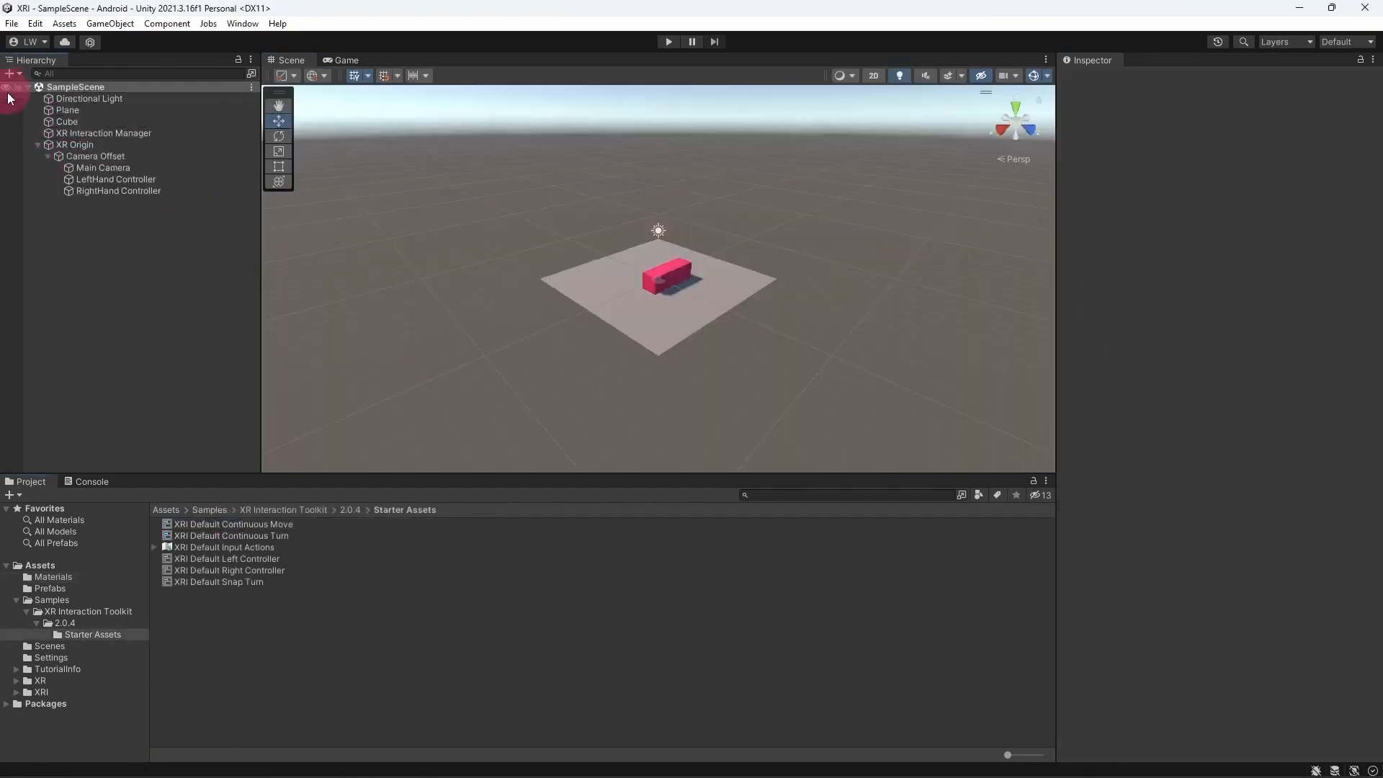
left_click(158, 191)
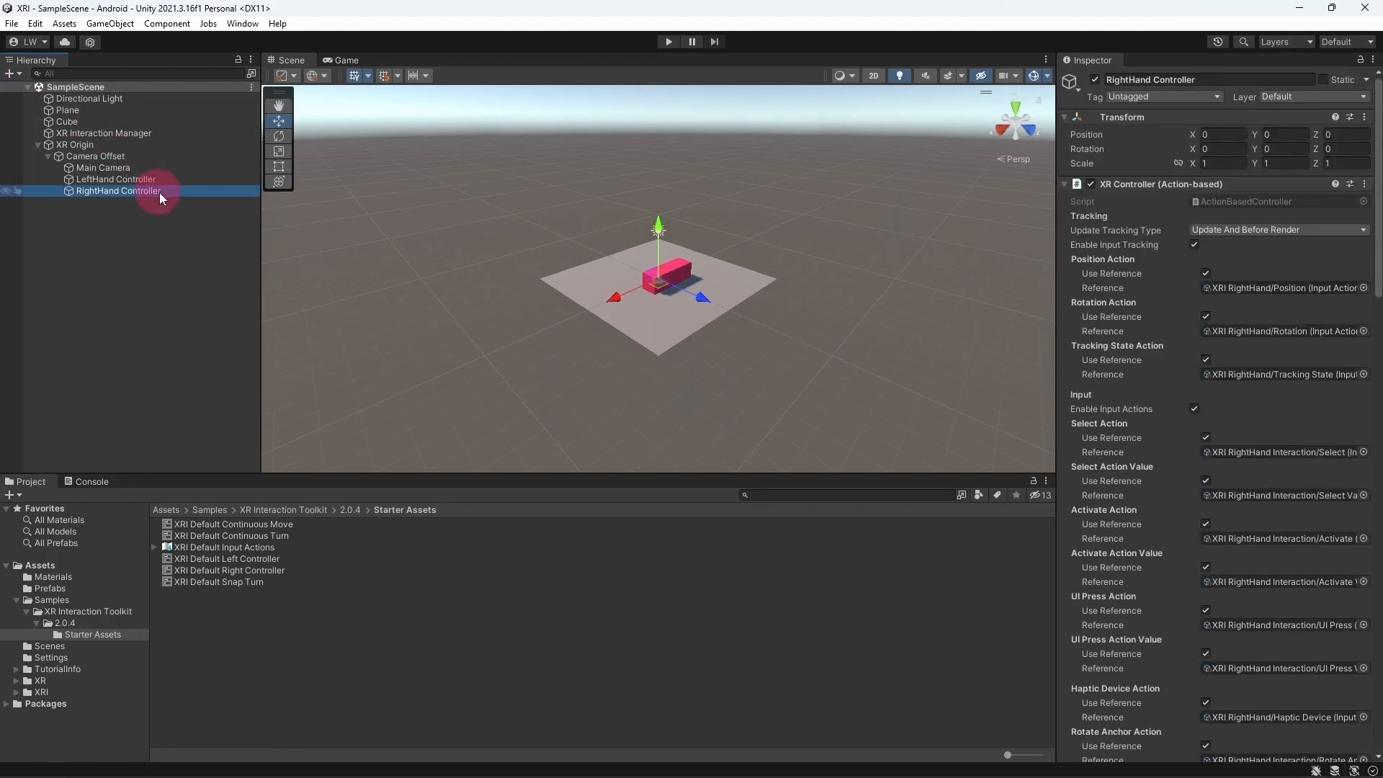
left_click_drag(1377, 199, 1362, 407)
left_click(1364, 247)
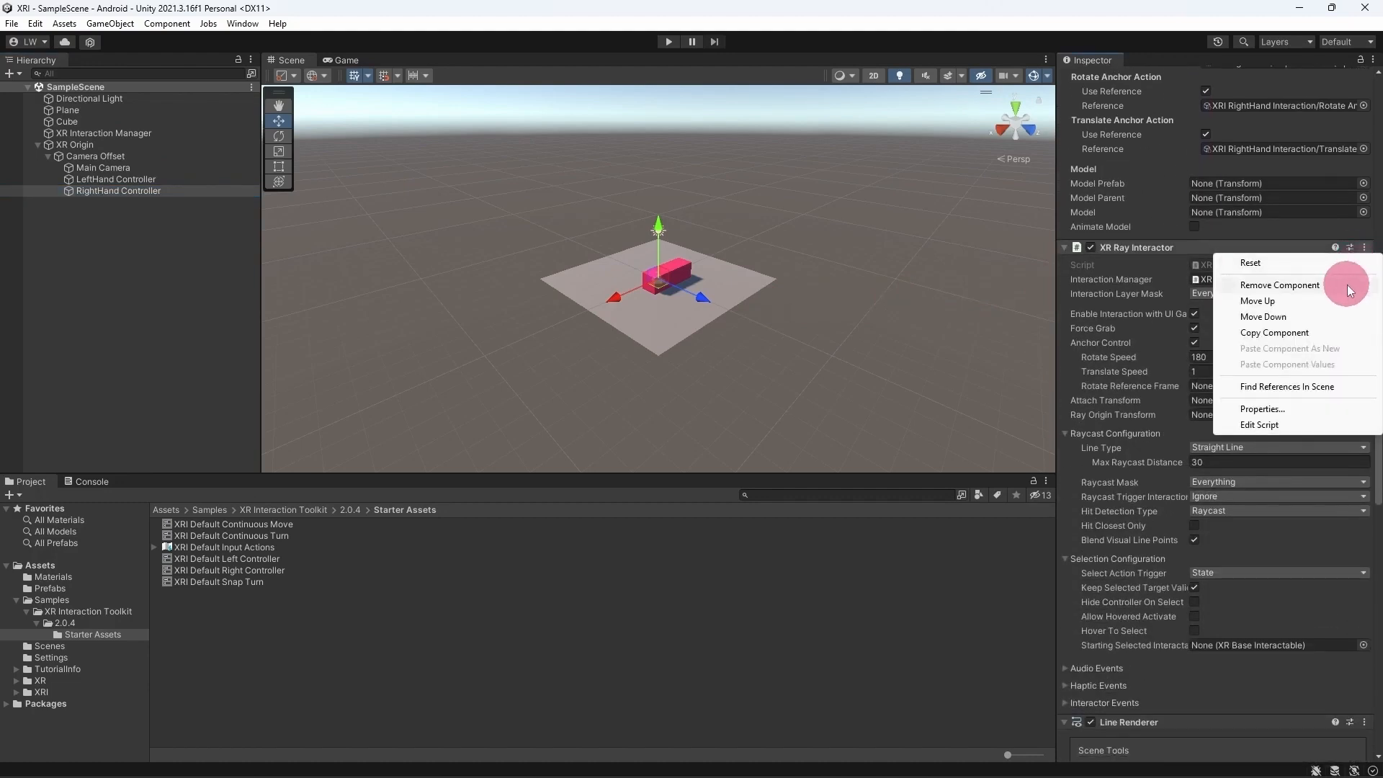
left_click(1355, 287)
Remove the XR Interactor Line Visual and Line Renderer components from RightHand Controller.
scroll(1345, 287, "down", 5)
scroll(1347, 432, "down", 3)
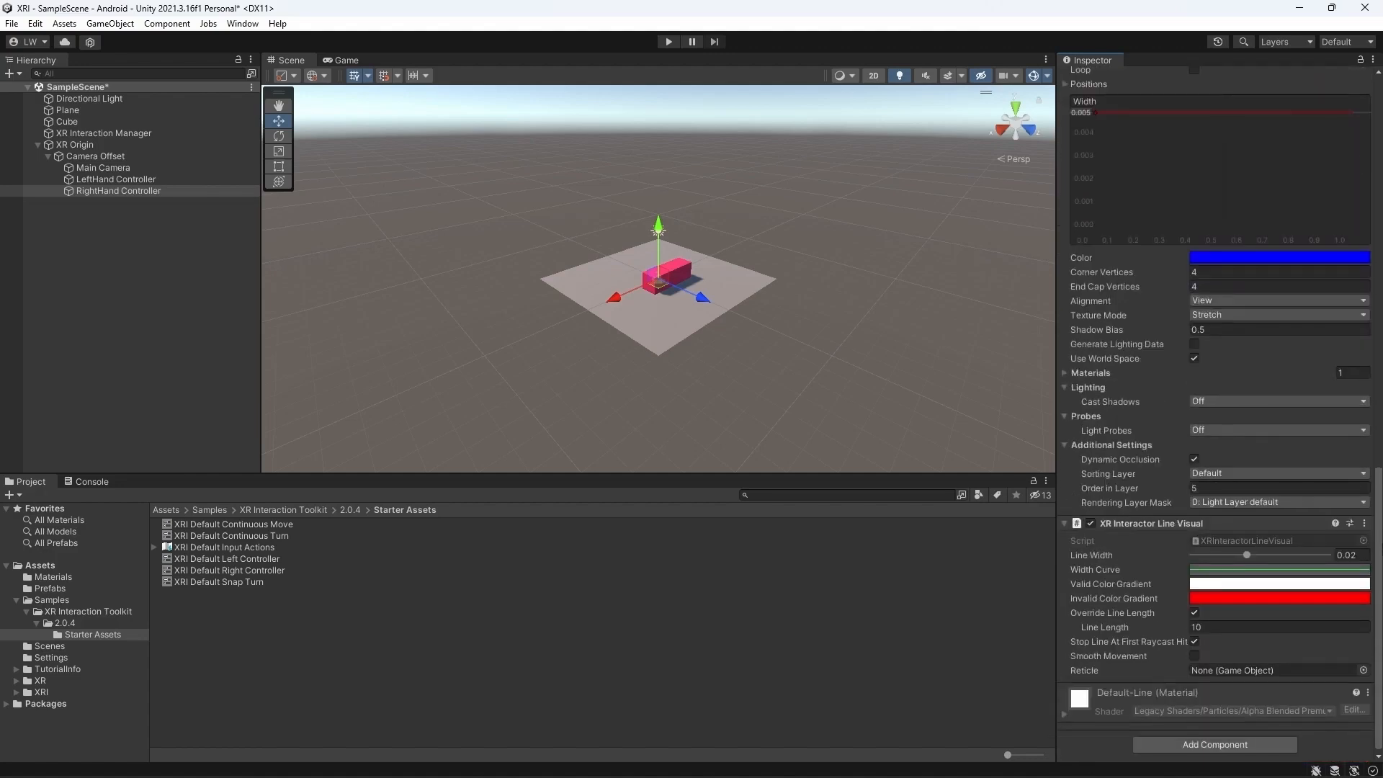
left_click(1365, 523)
left_click(1324, 562)
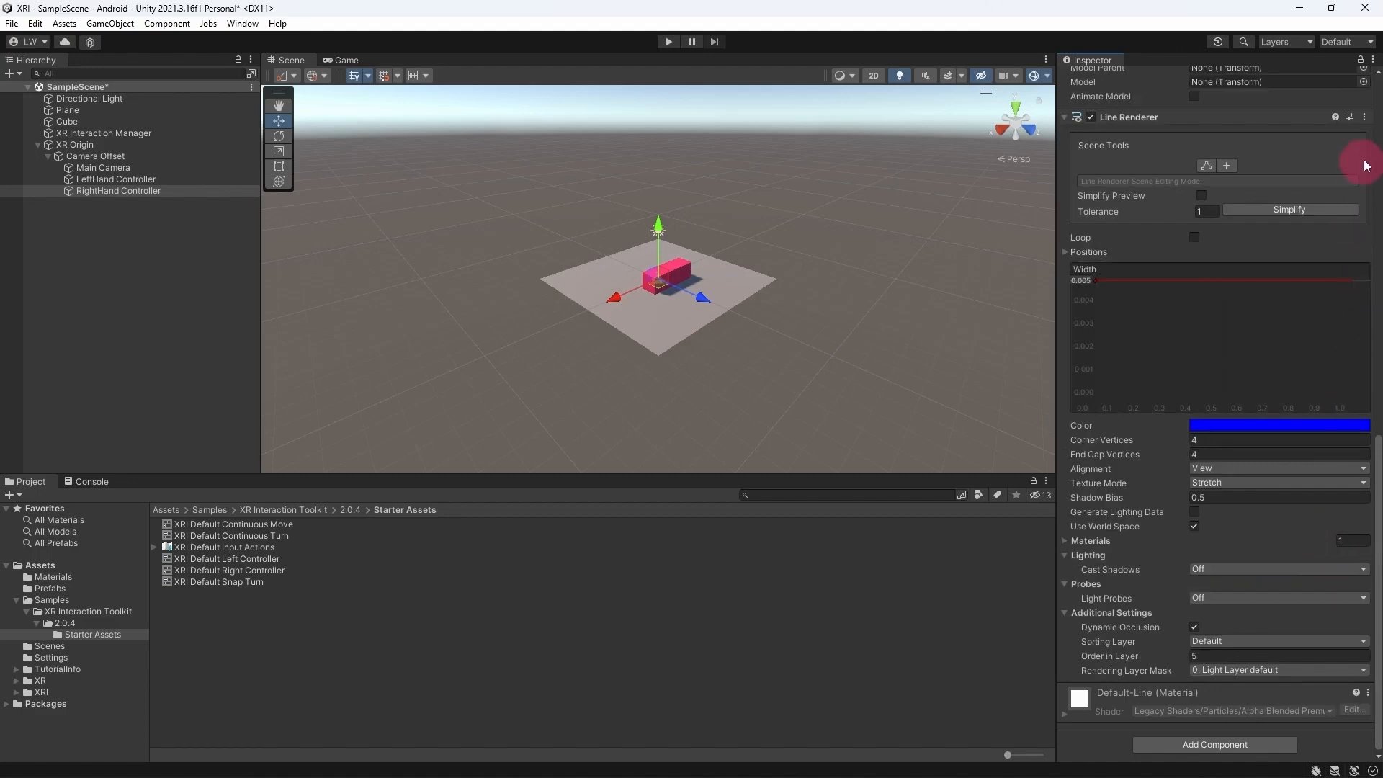
left_click(1366, 118)
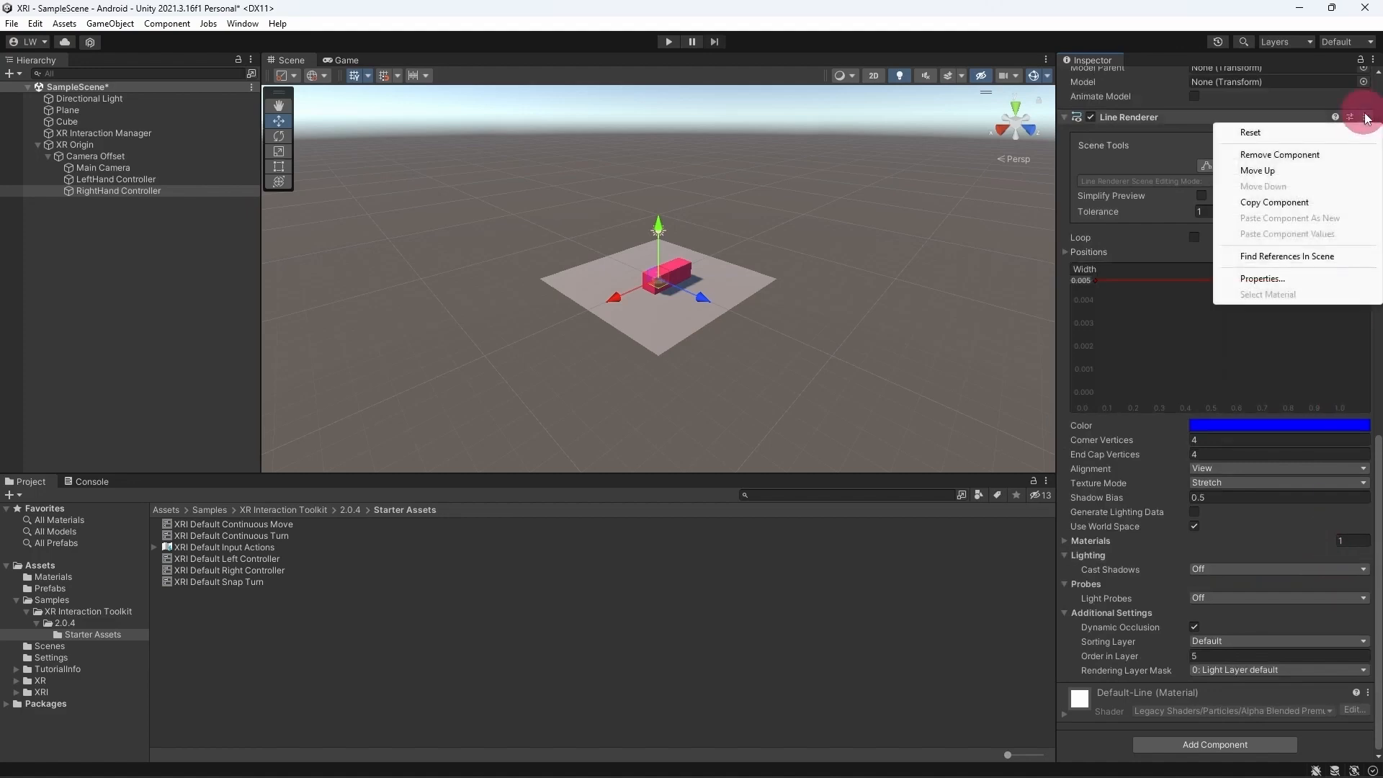
left_click(1338, 158)
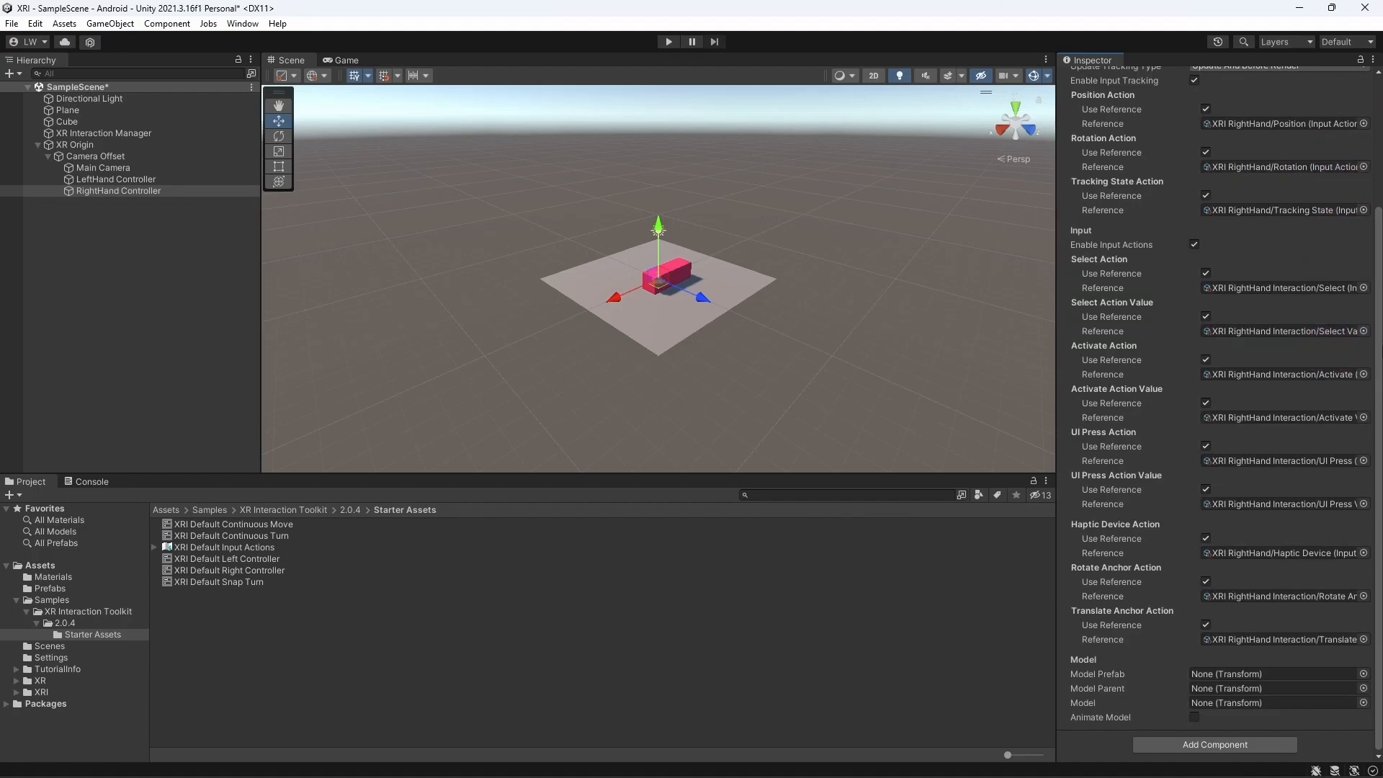
left_click_drag(1379, 346, 1381, 214)
left_click_drag(1380, 160, 1372, 420)
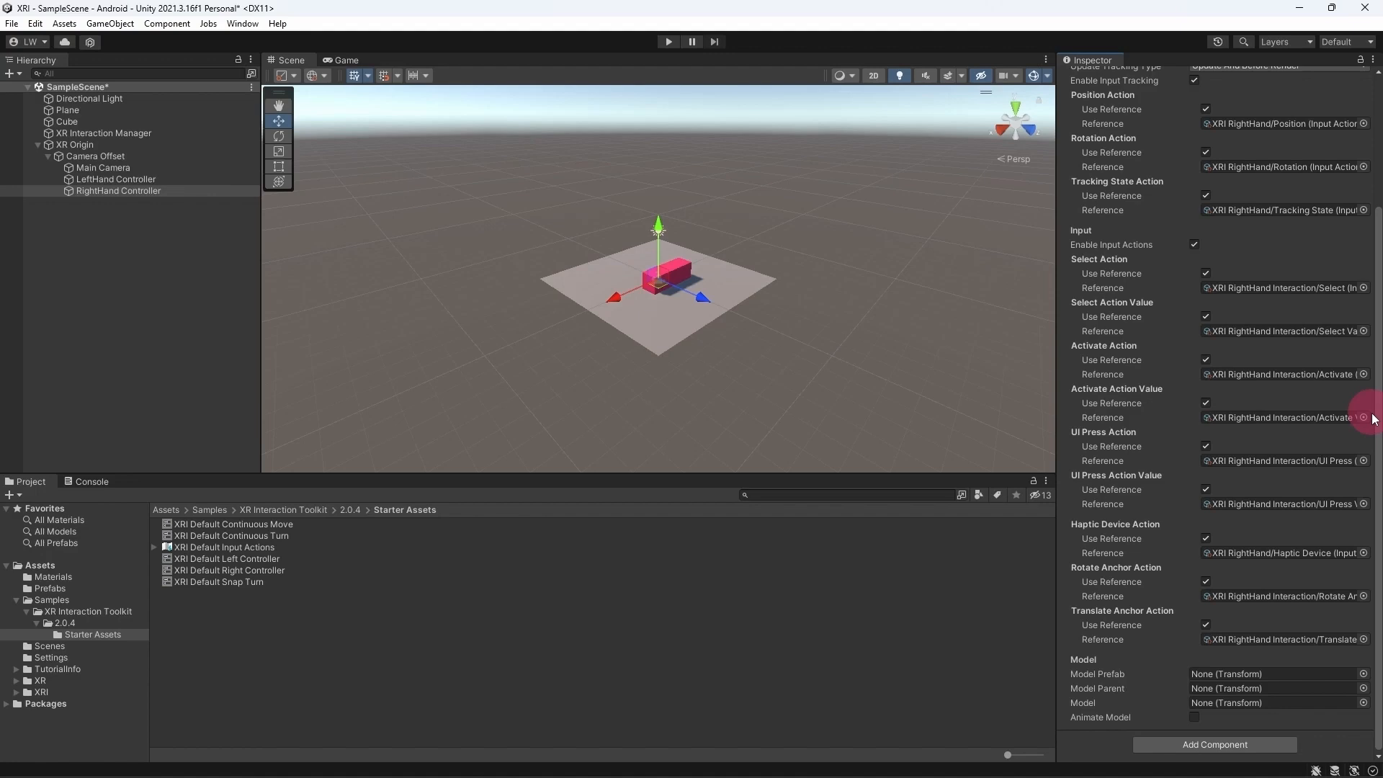
Create an empty child object named ModelParent under RightHand Controller.
left_click(124, 191)
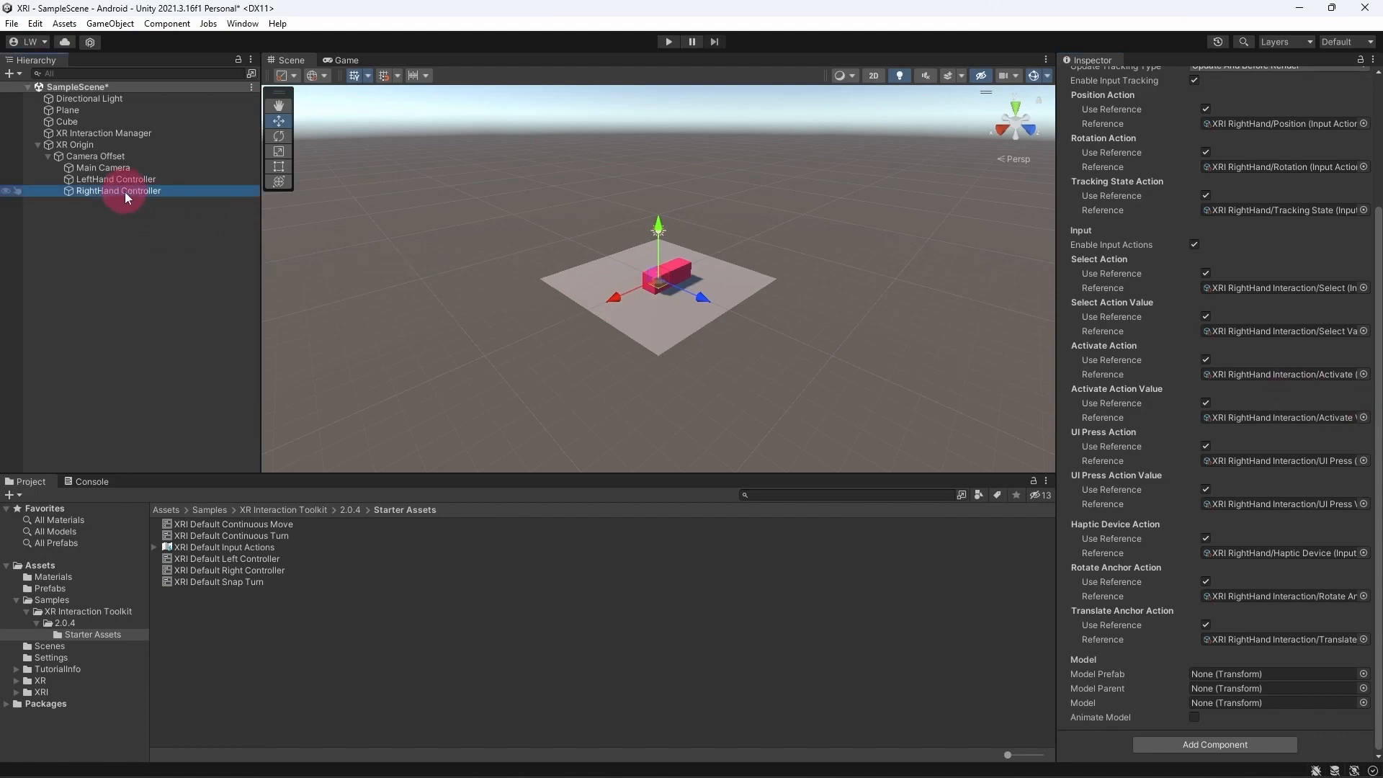
right_click(124, 192)
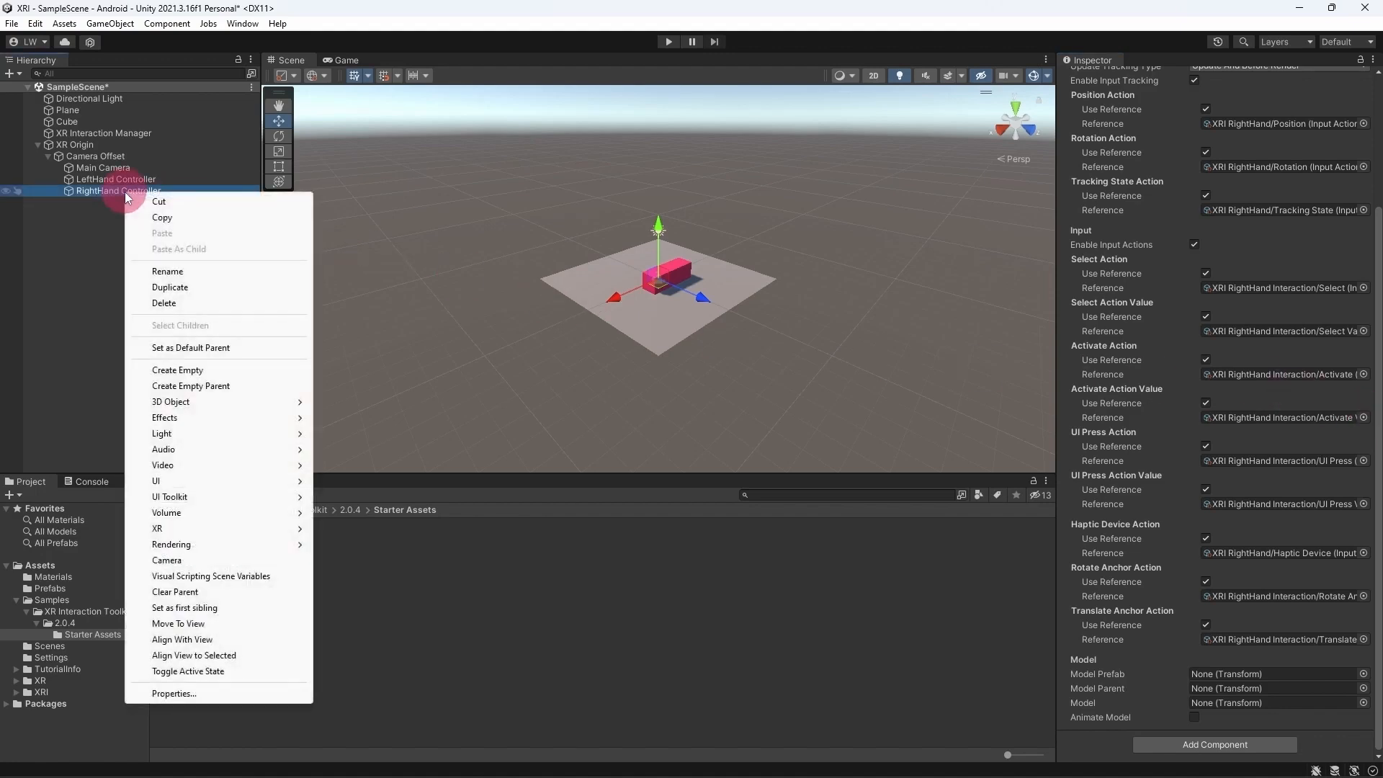
left_click(188, 371)
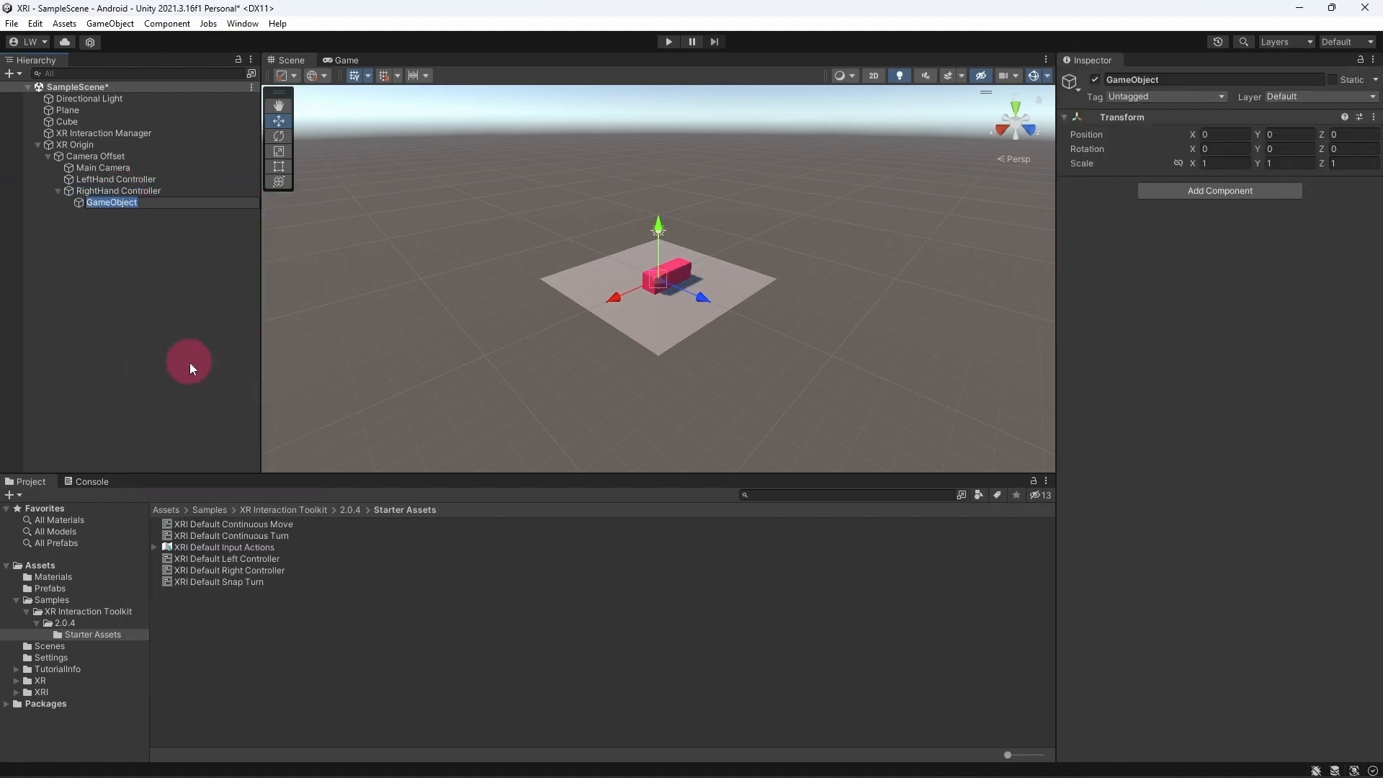
type("ModelParent")
key("Return")
Assign the ControllerModel prefab as Model Prefab and ModelParent as Model Parent in RightHand Controller's XR Controller component.
left_click(141, 192)
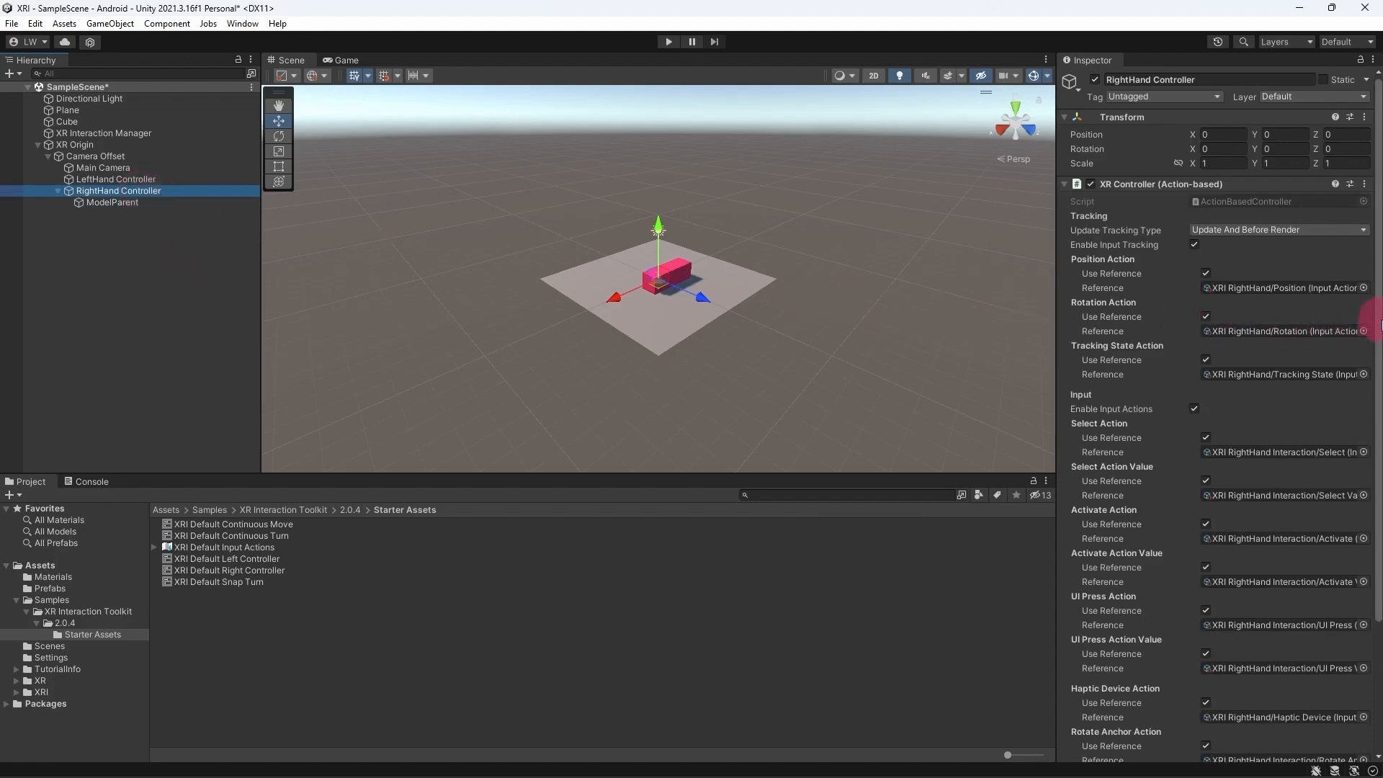
scroll(1372, 324, "down", 4)
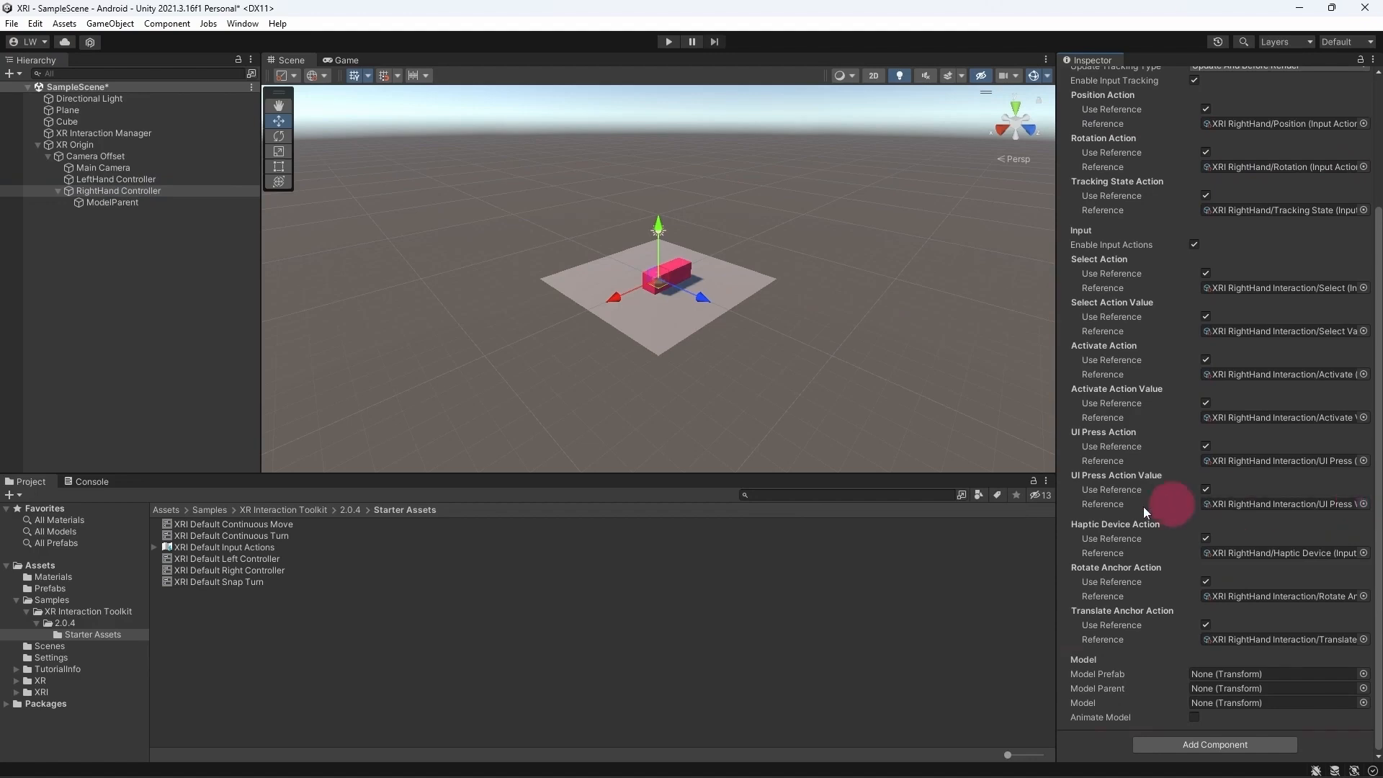
left_click(47, 587)
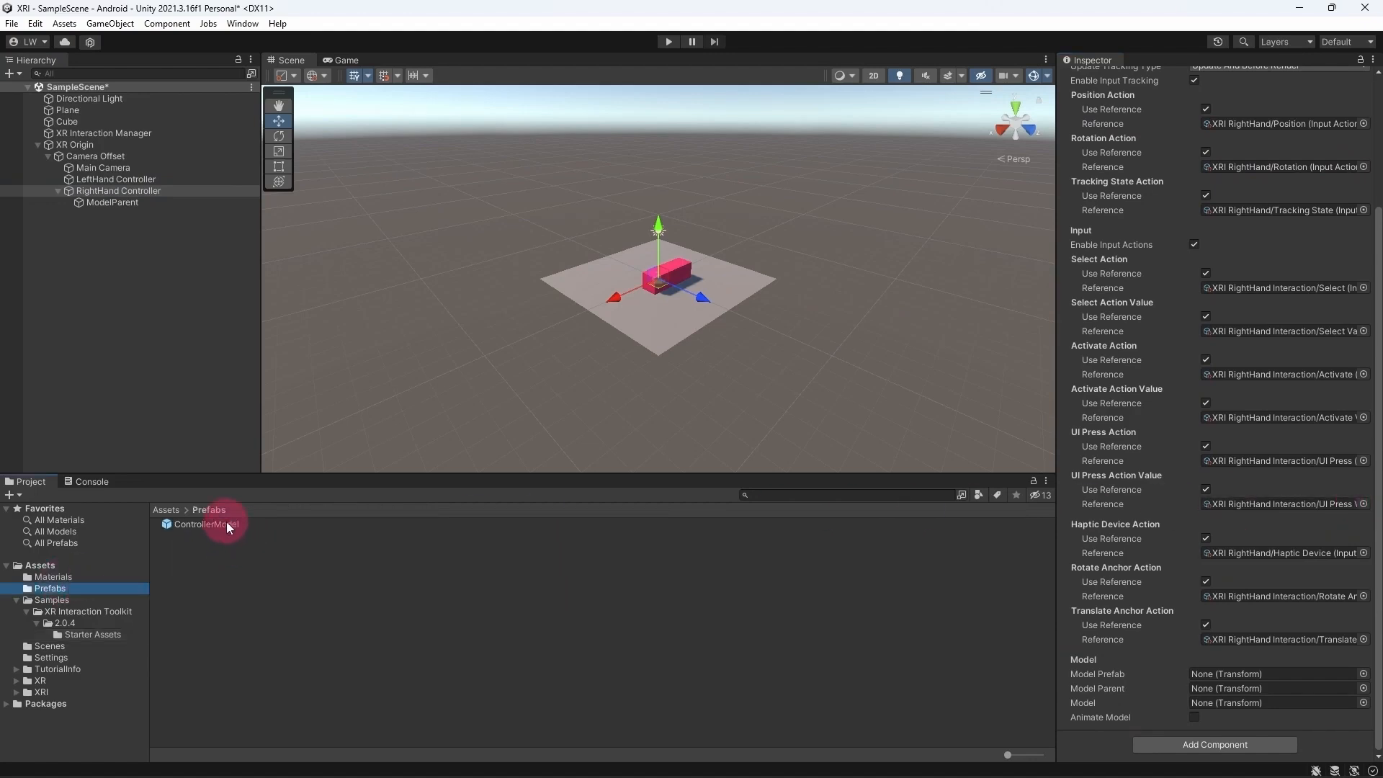
left_click_drag(226, 521, 1225, 671)
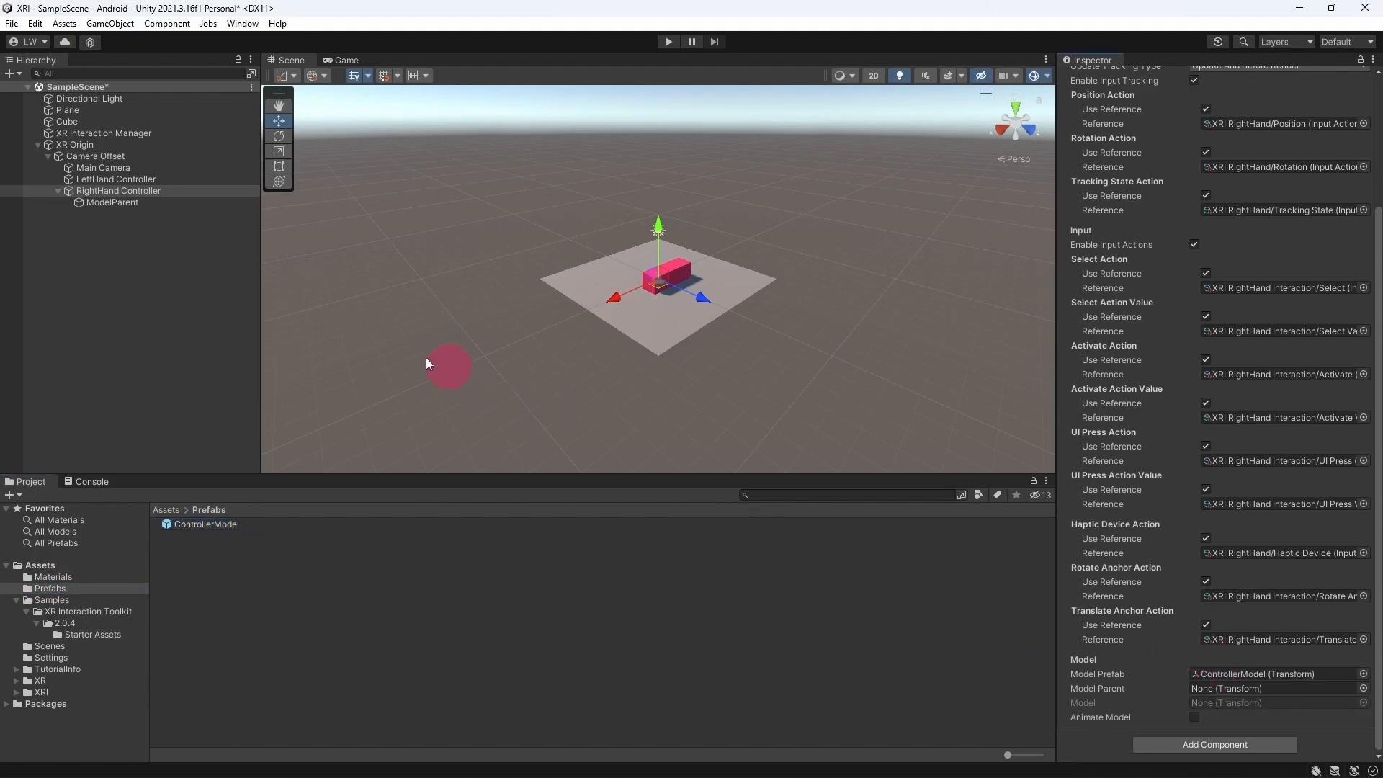
left_click_drag(101, 205, 1245, 685)
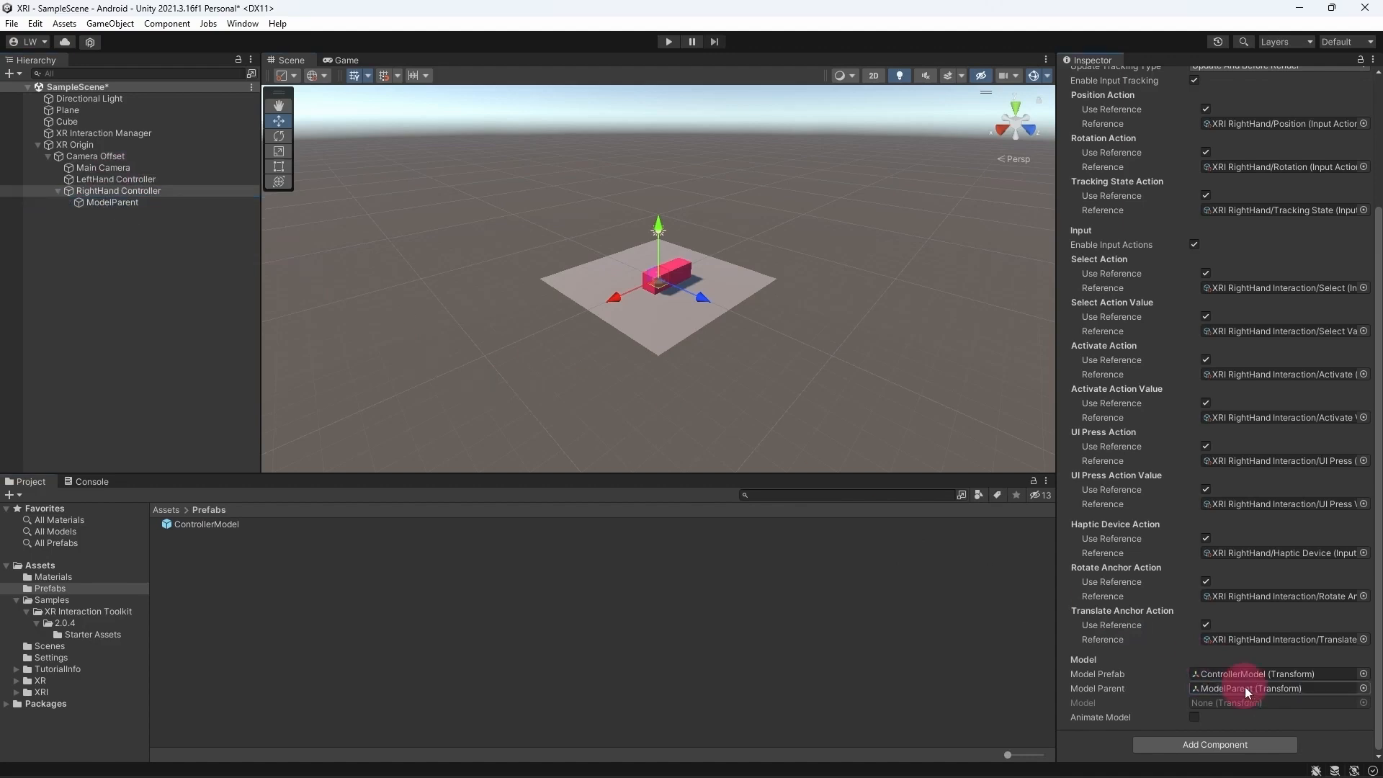
Create an empty child object named ModelParent under LeftHand Controller.
left_click(160, 182)
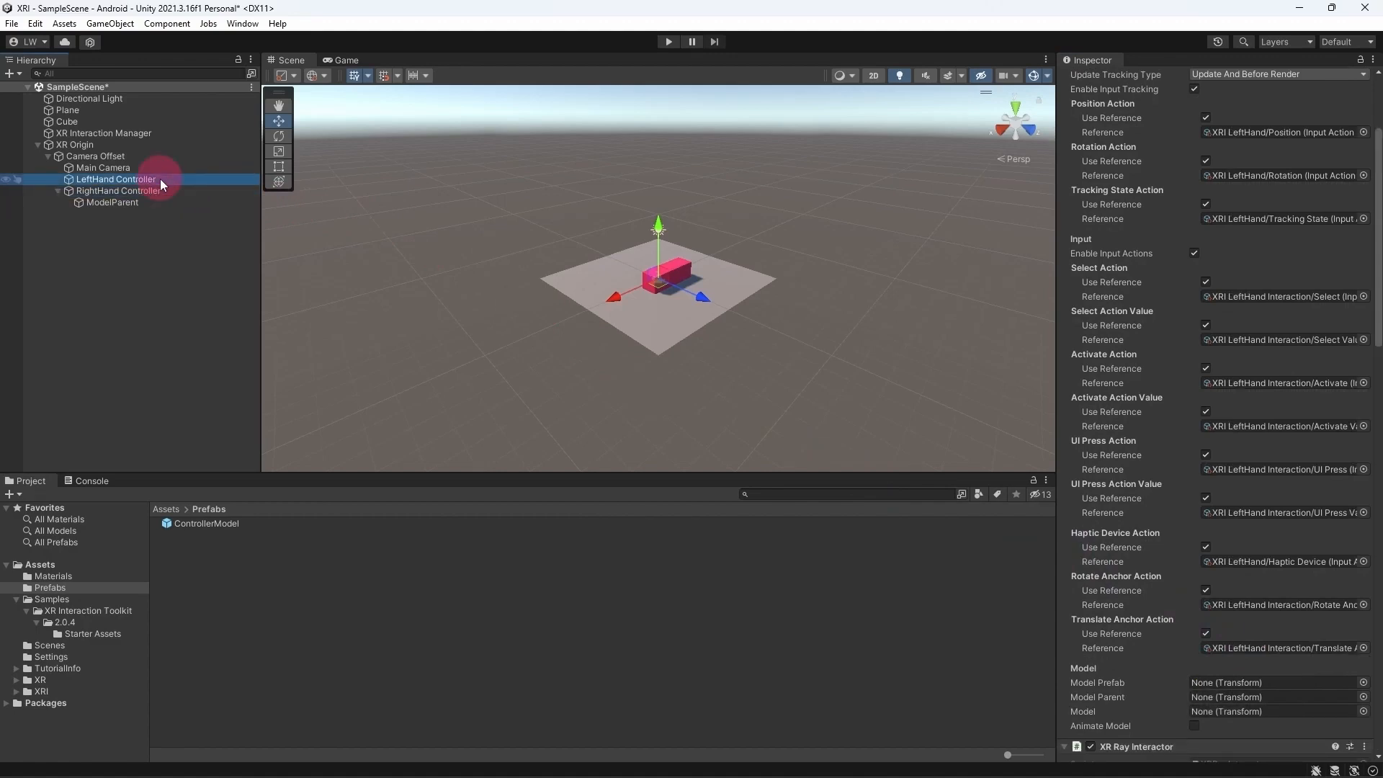
right_click(160, 178)
mouse_move(248, 392)
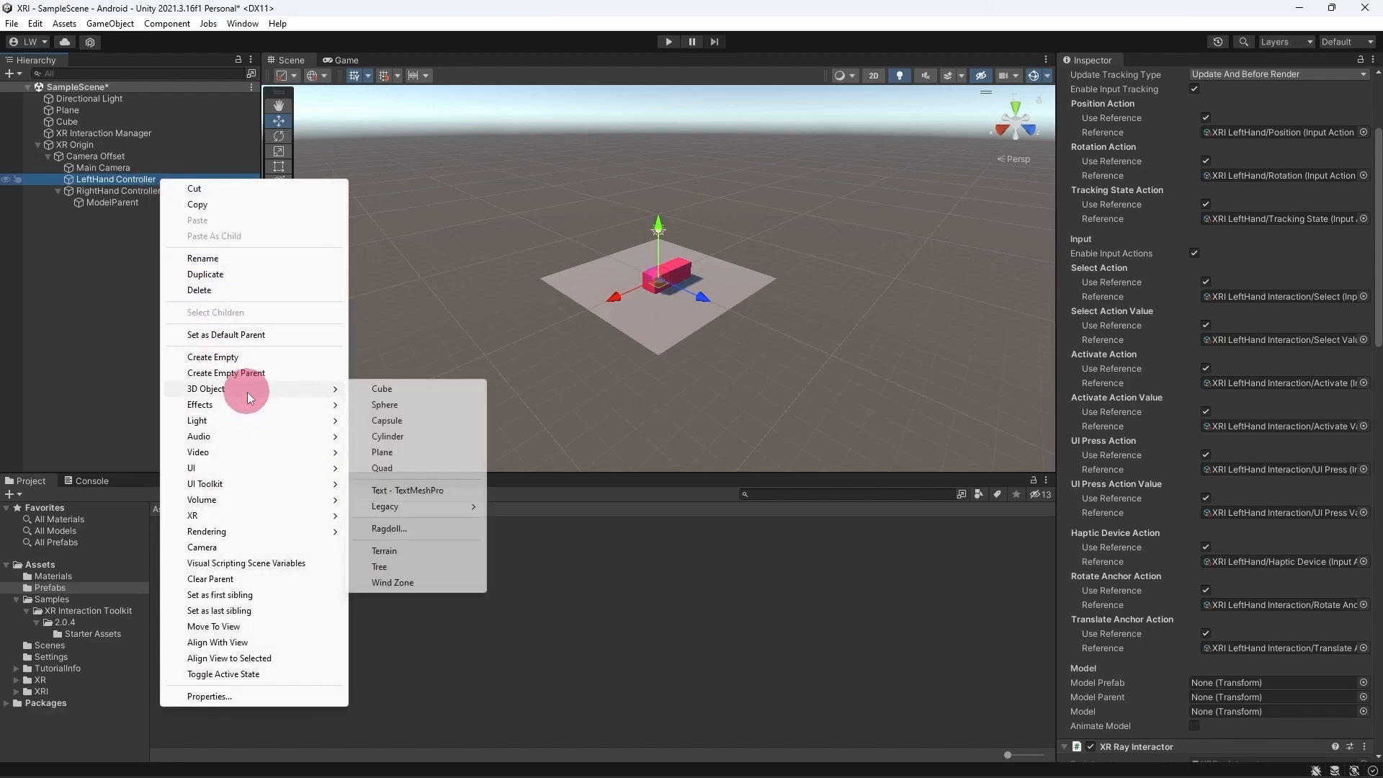
left_click(245, 358)
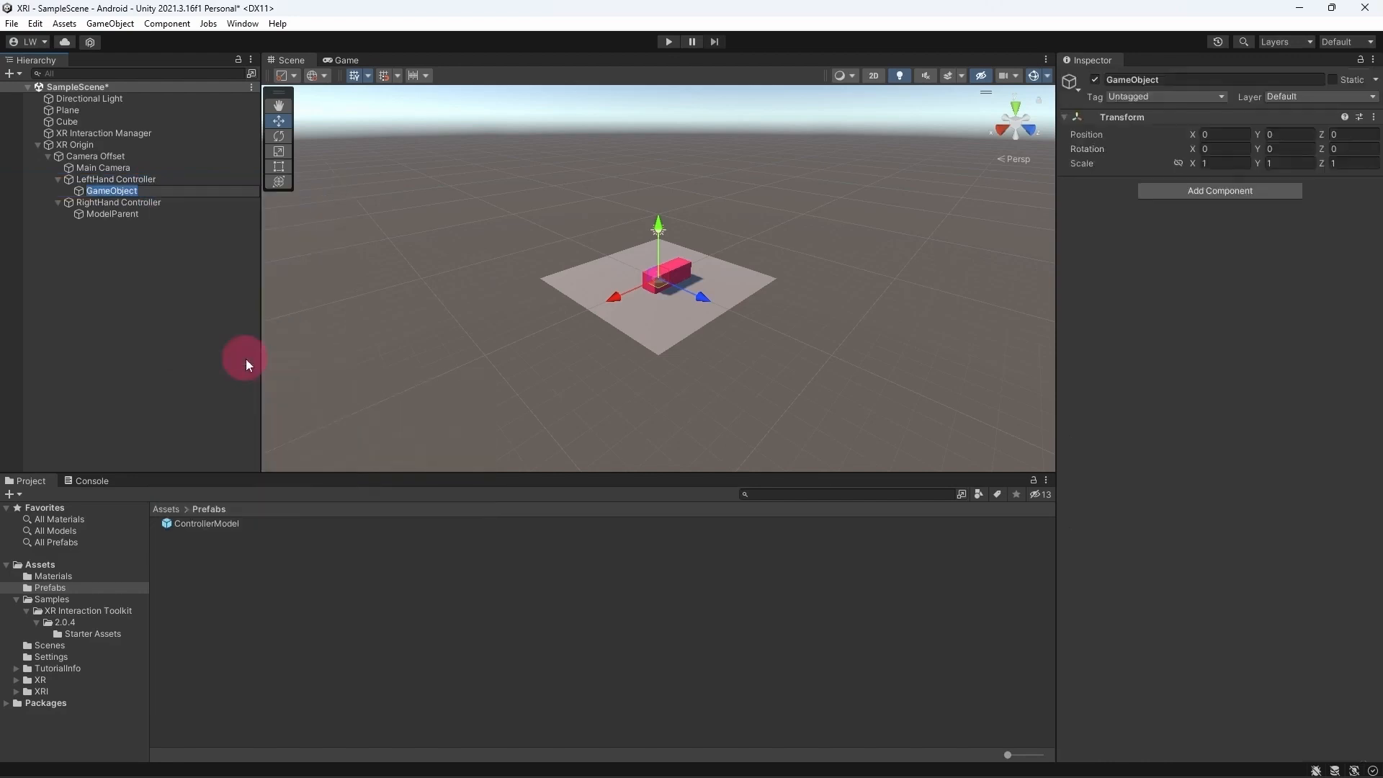
type("ModelParent")
key("Return")
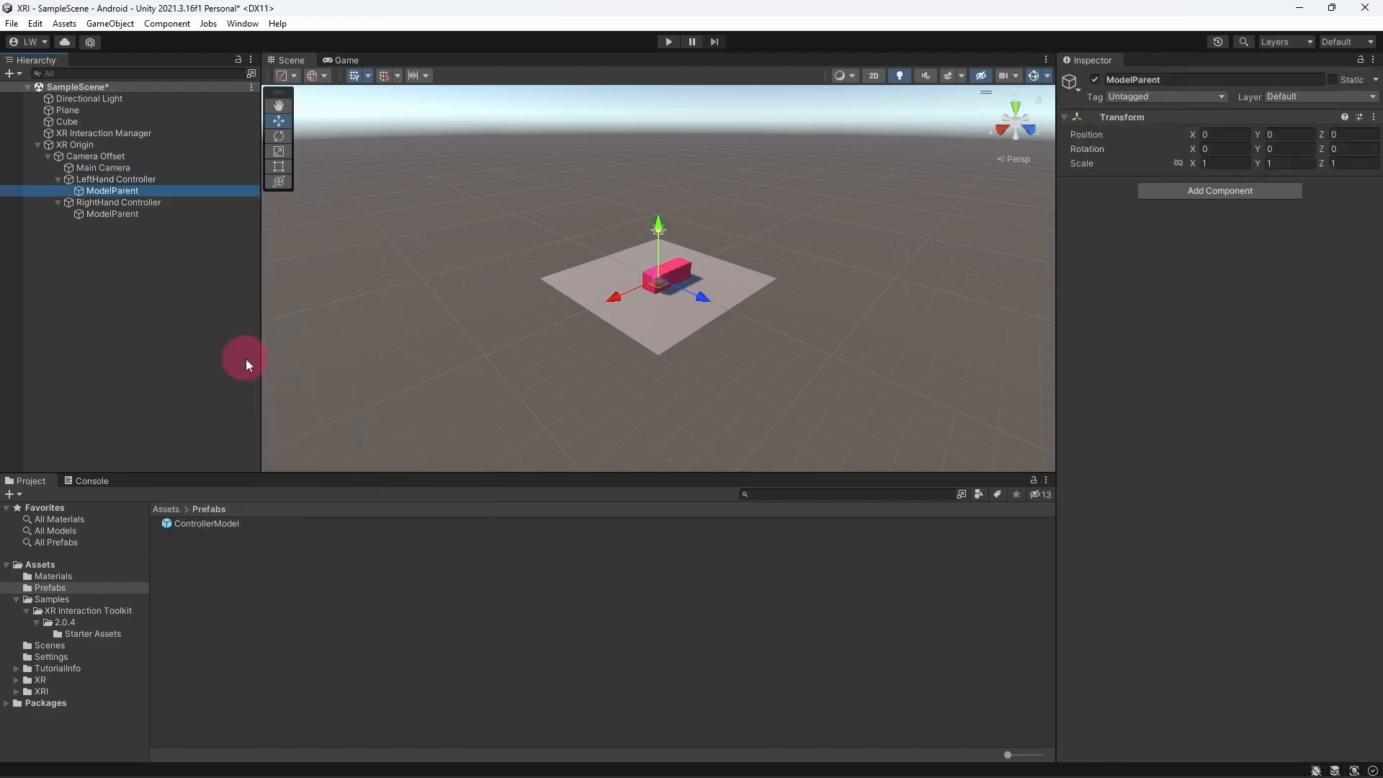
Assign the ControllerModel prefab as Model Prefab and the left ModelParent as Model Parent in LeftHand Controller's XR Controller component.
left_click(141, 180)
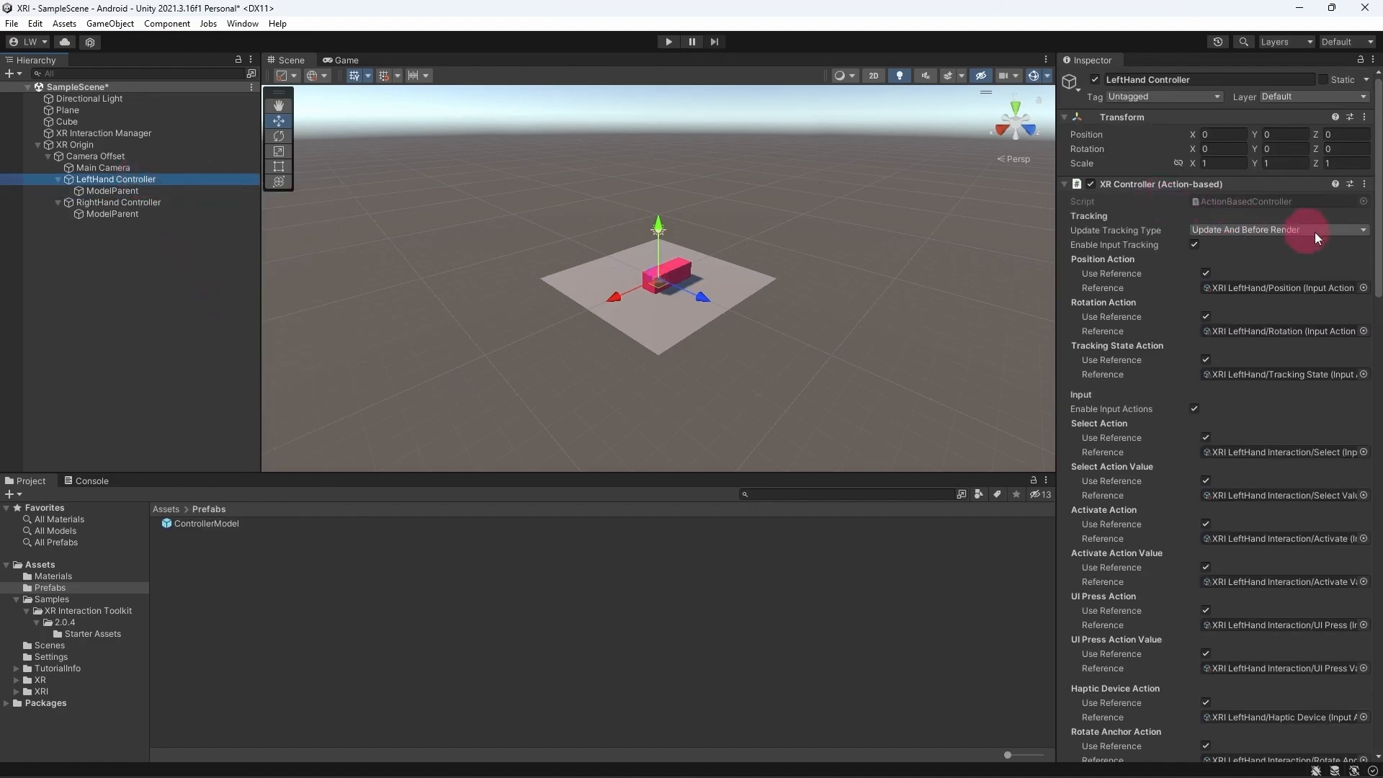
left_click_drag(1379, 249, 1378, 320)
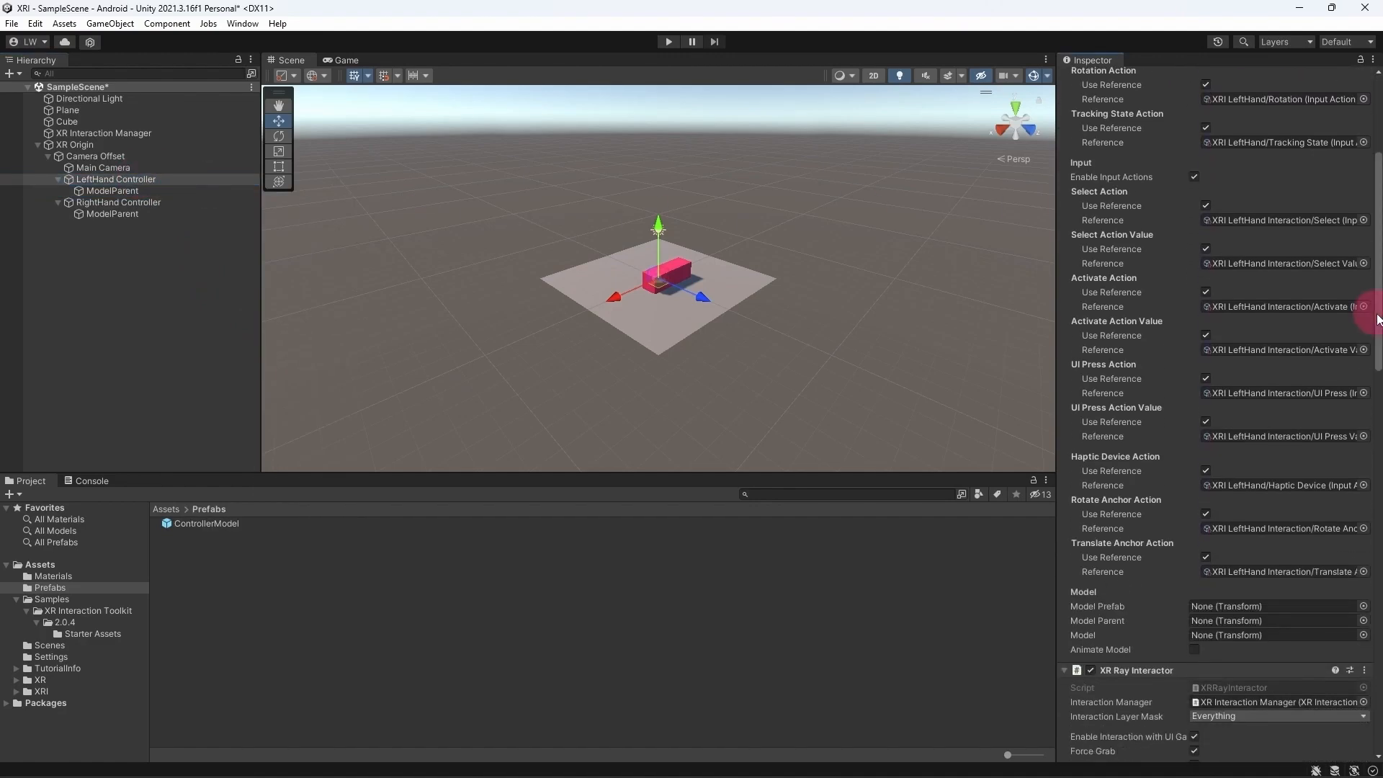
left_click_drag(227, 523, 1224, 614)
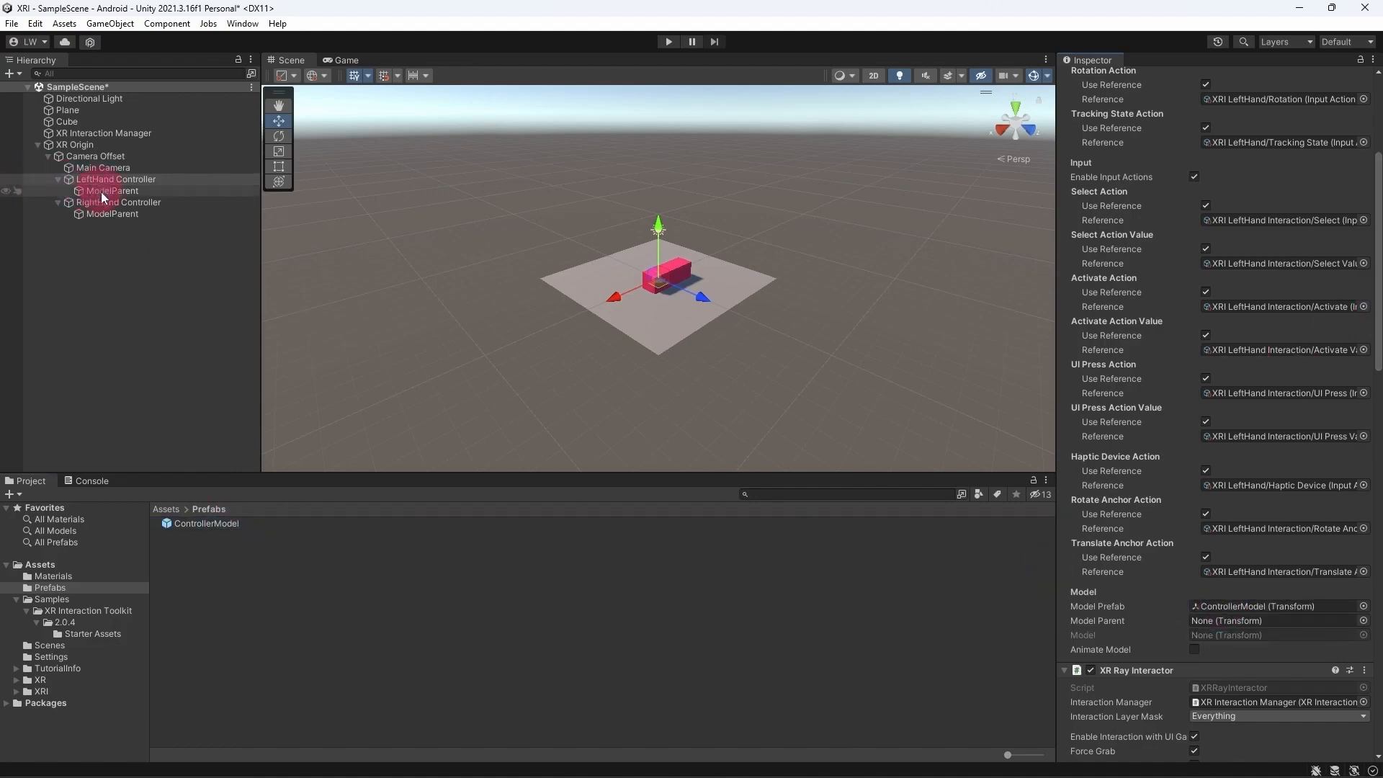
left_click_drag(105, 191, 1201, 615)
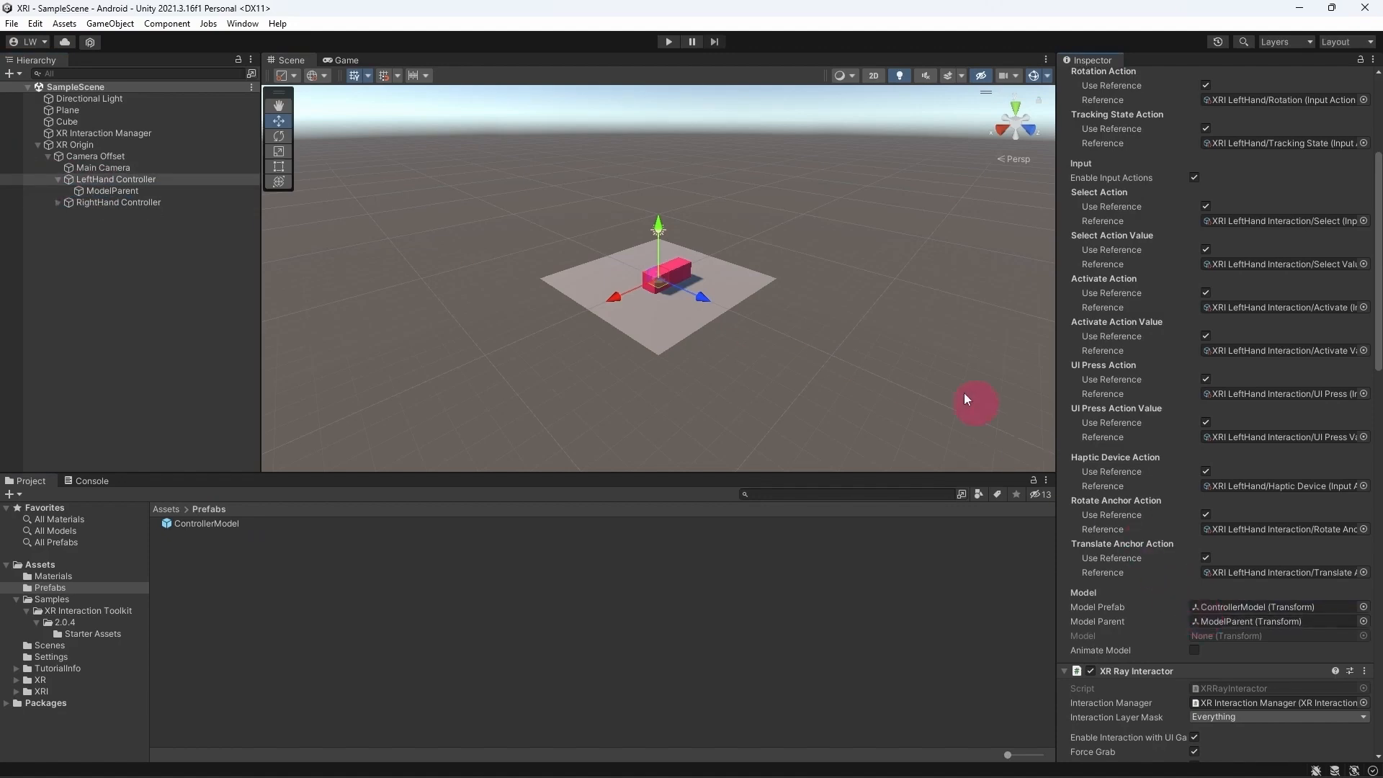
Open the Build Settings to test the scene with the assigned controller models.
left_click(669, 42)
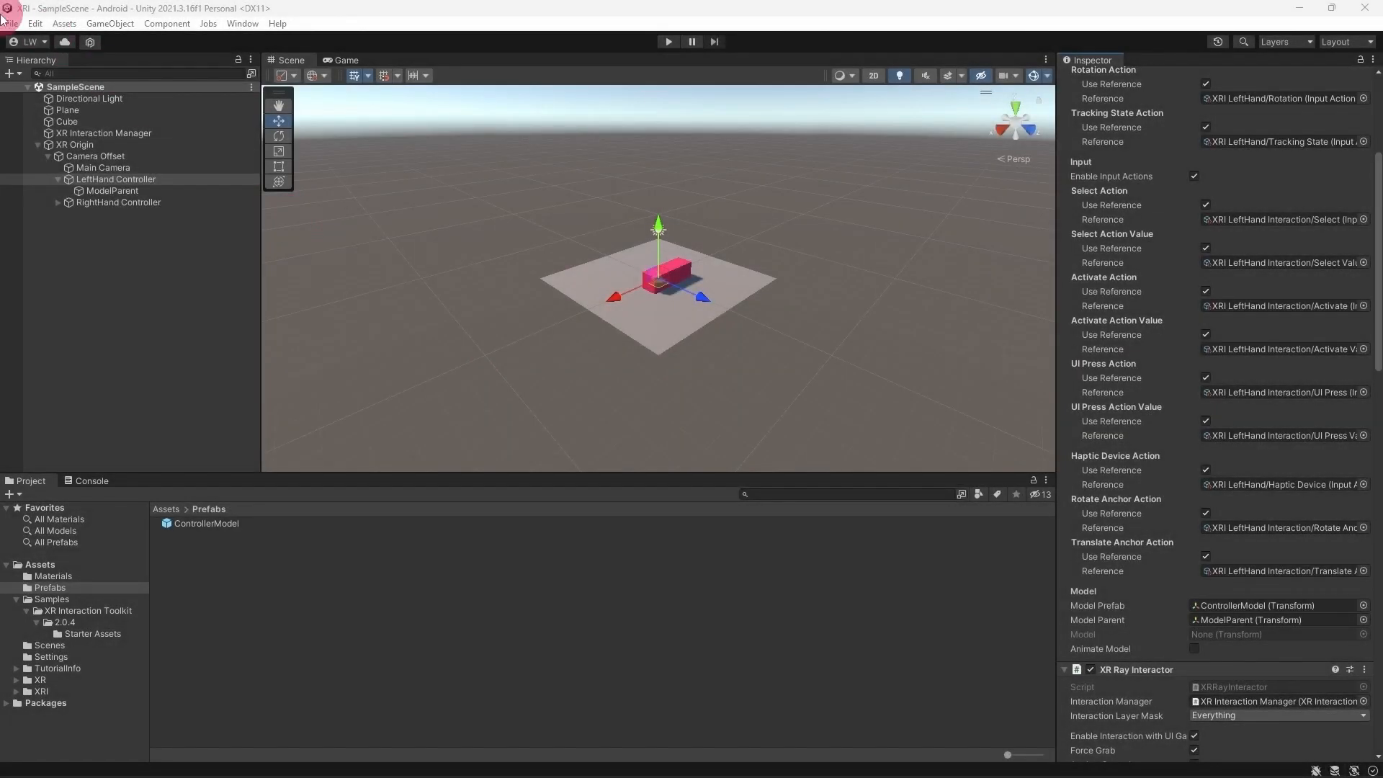
left_click(12, 23)
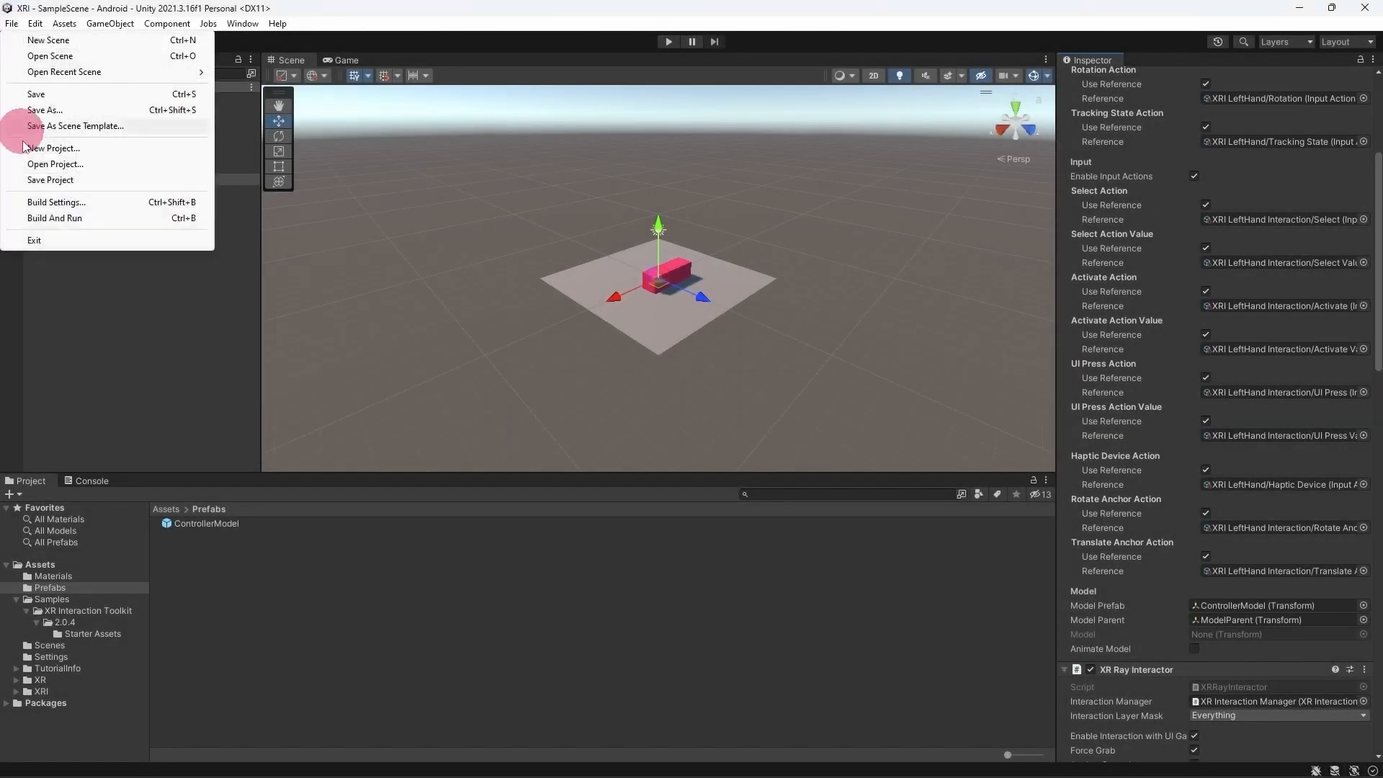
left_click(52, 203)
left_click(825, 605)
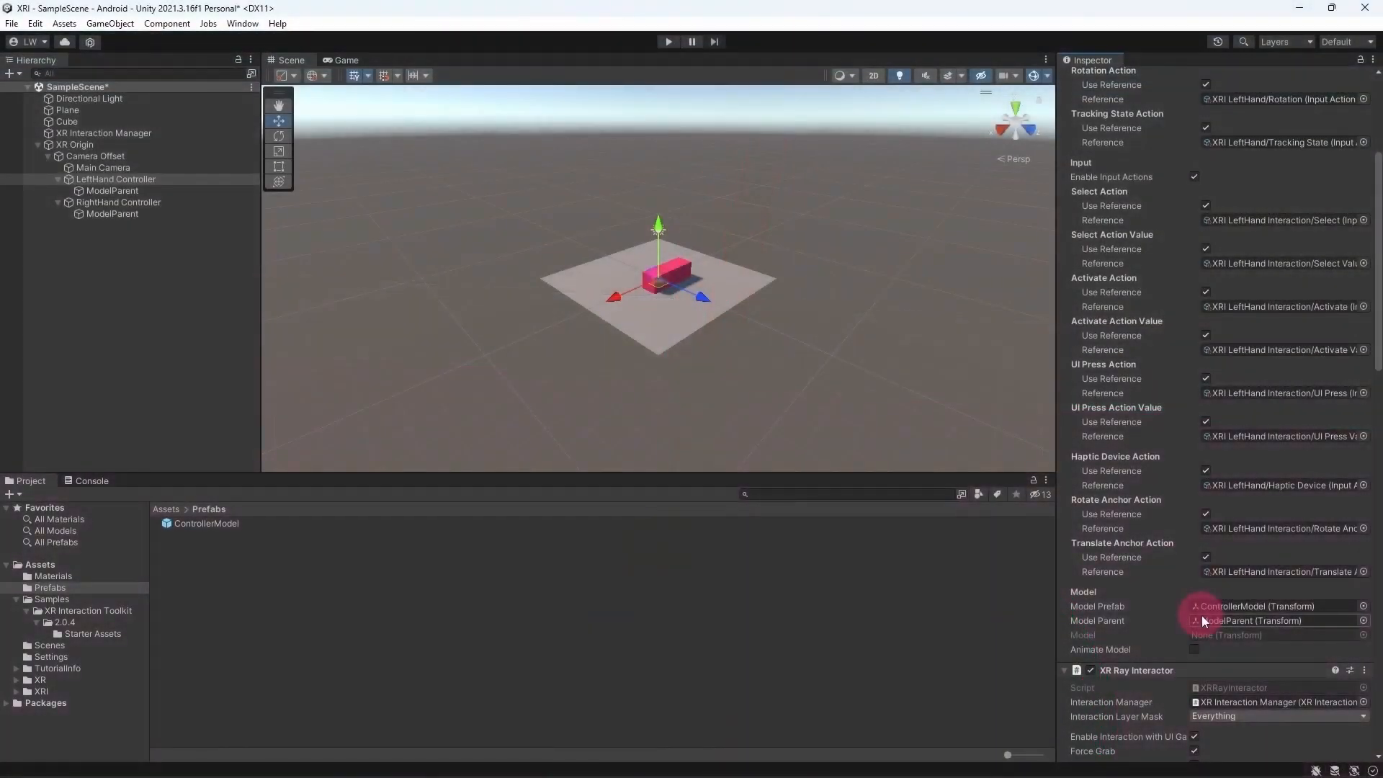
left_click(891, 526)
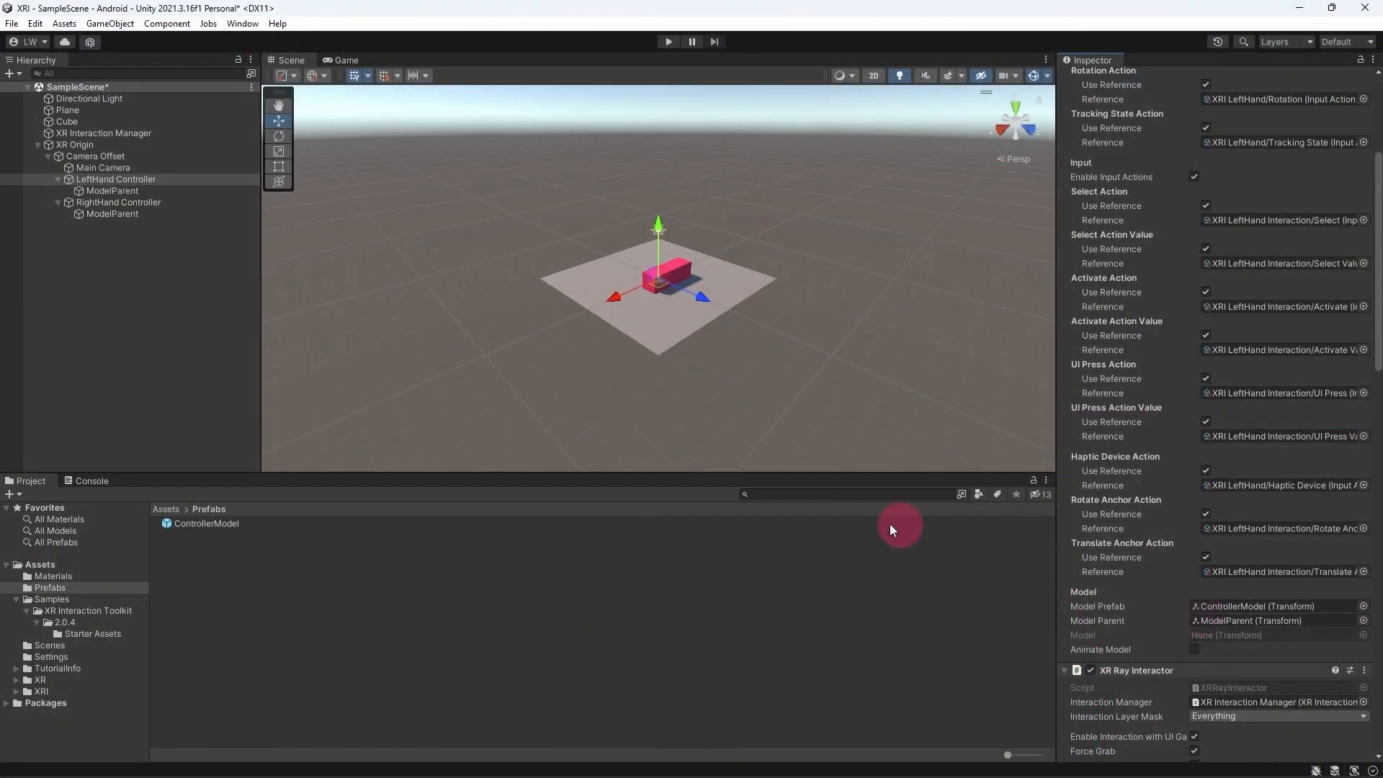
Add a Sphere Collider component to RightHand Controller.
left_click(158, 202)
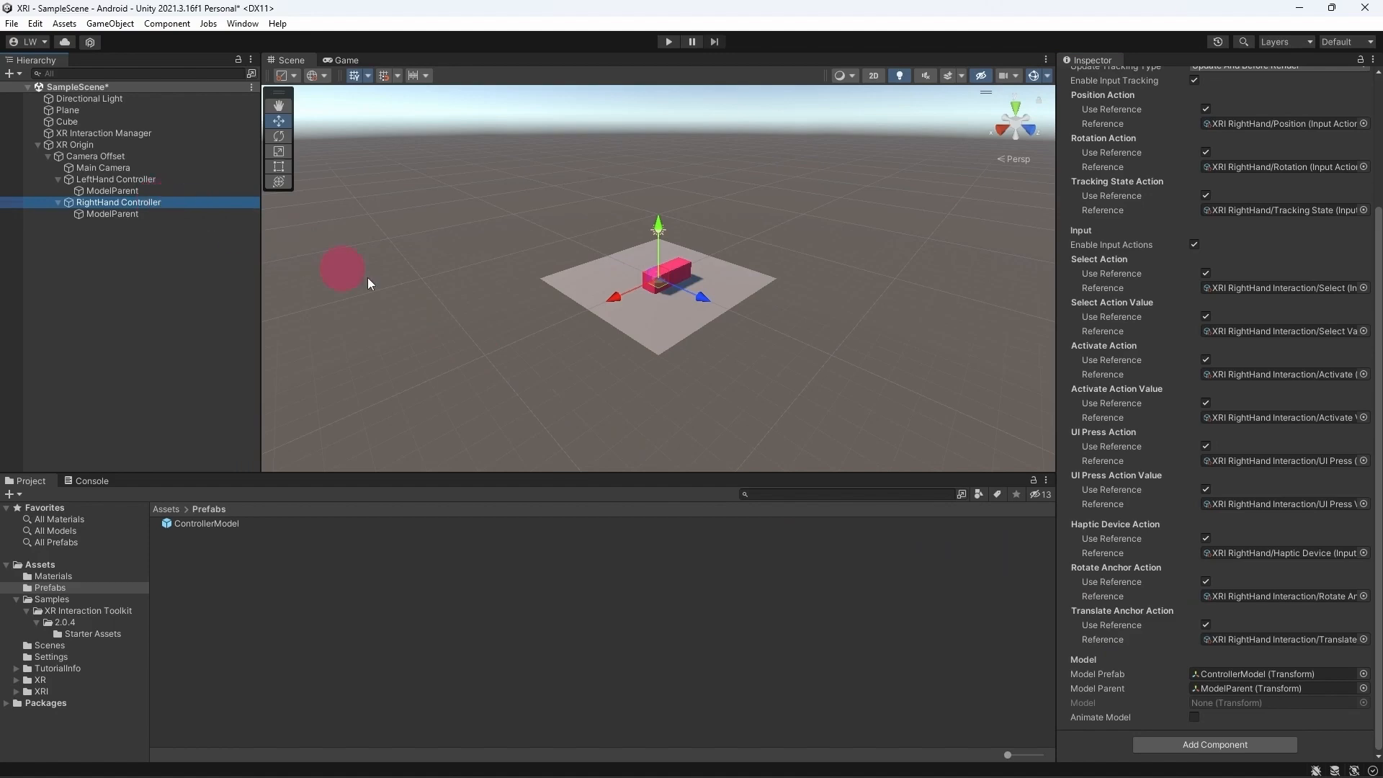
left_click(1195, 745)
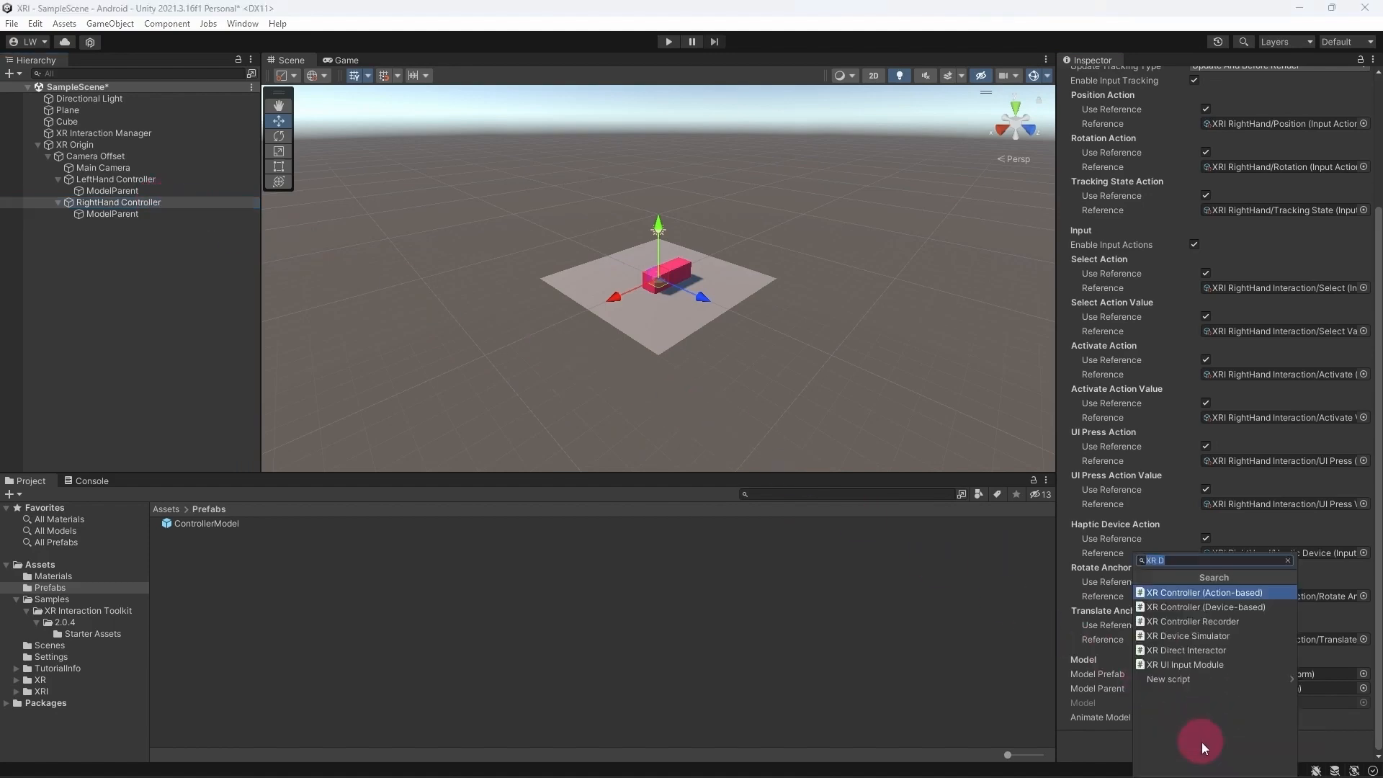
type("S")
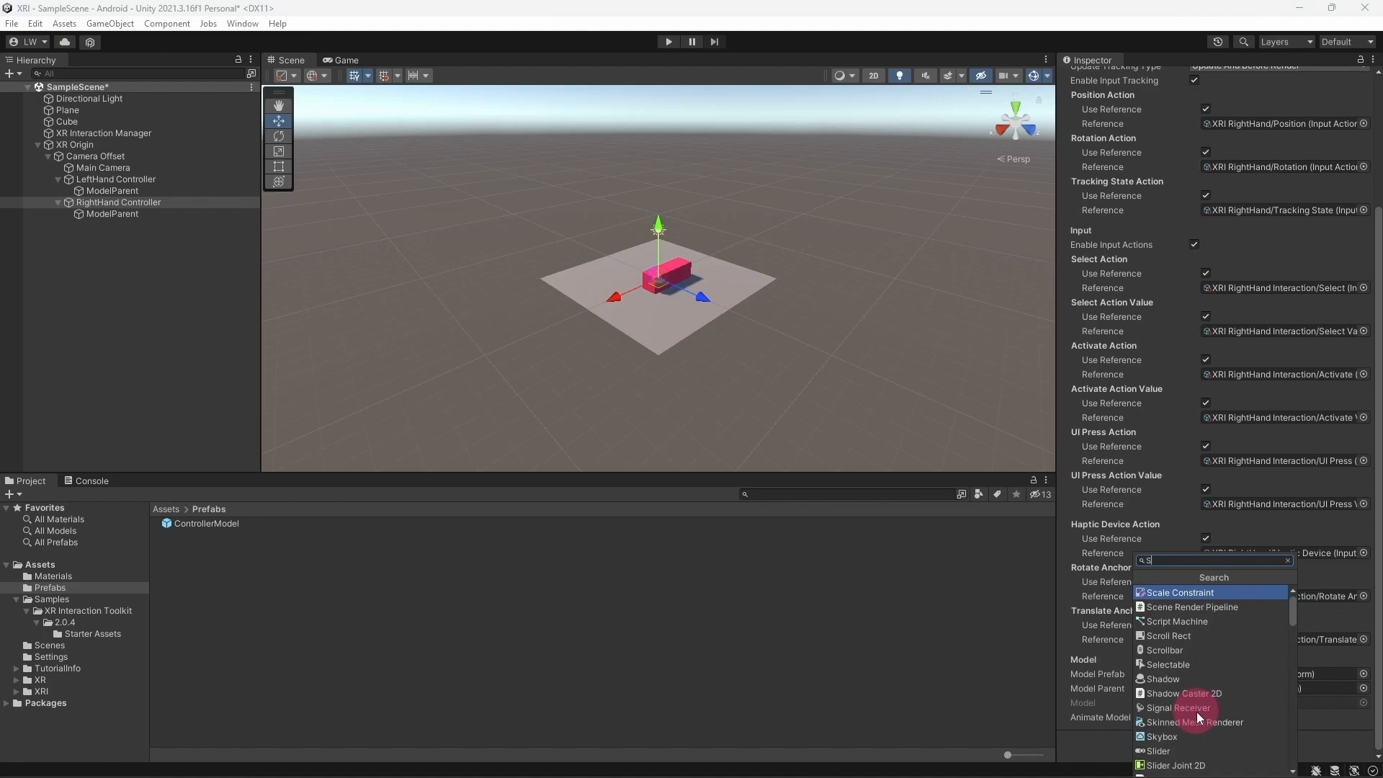
type("pher")
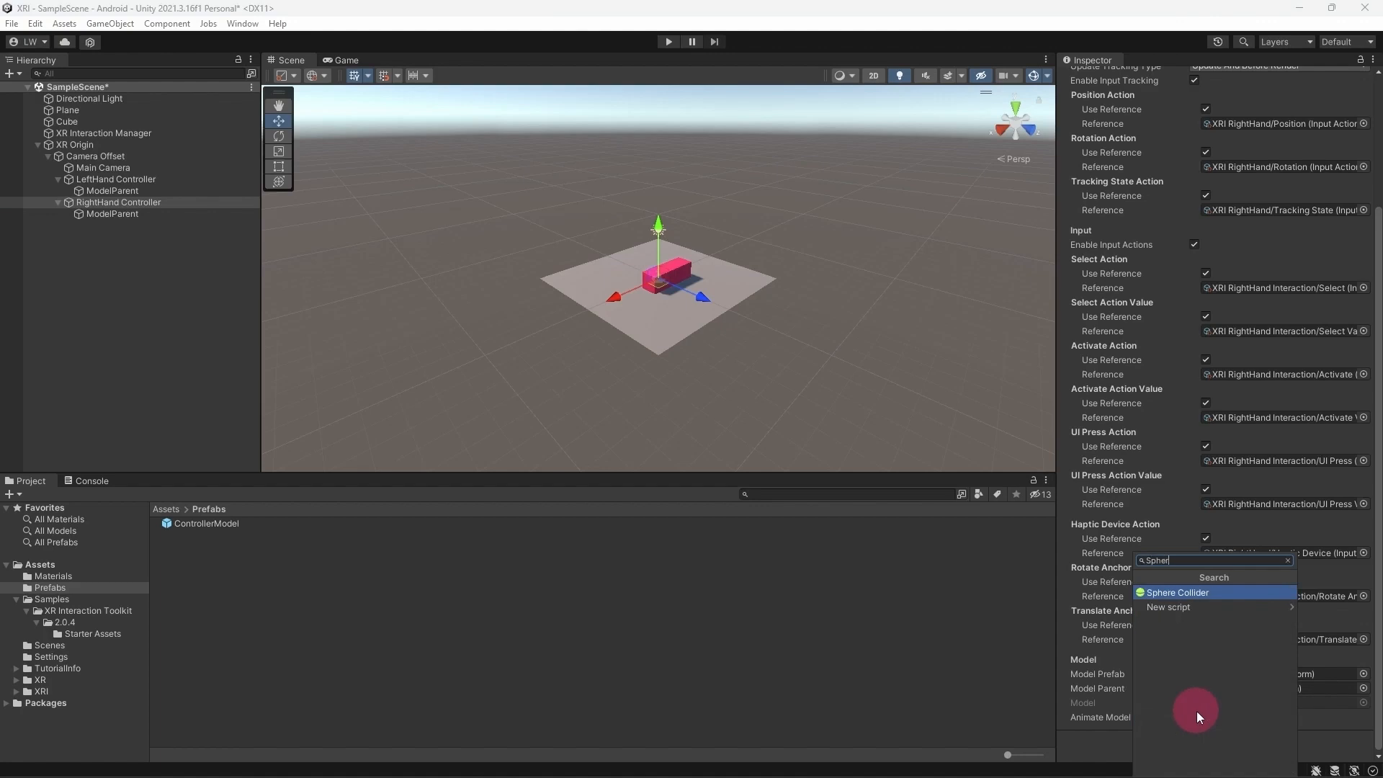
left_click(1169, 590)
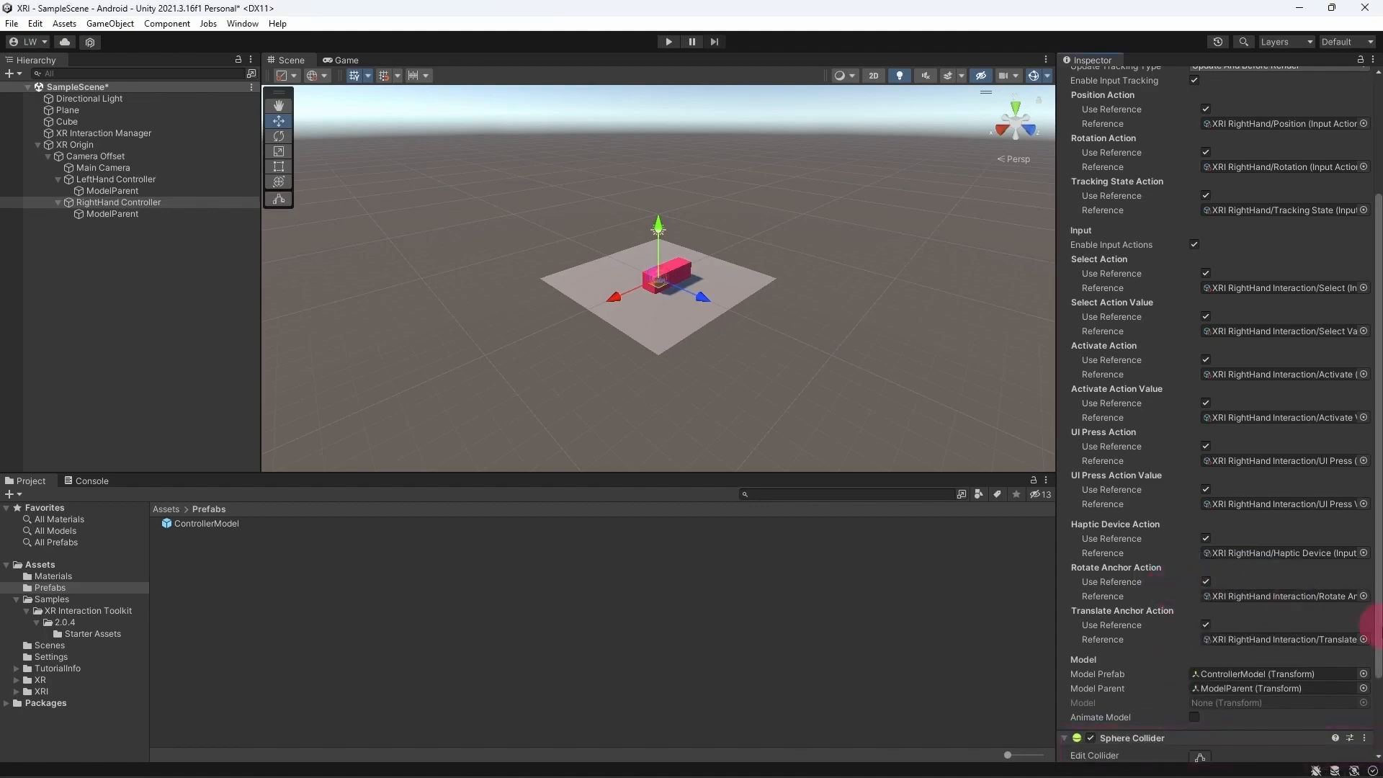
Make RightHand Controller's Sphere Collider a trigger with a radius of 0.05 and save the scene.
scroll(1377, 636, "down", 5)
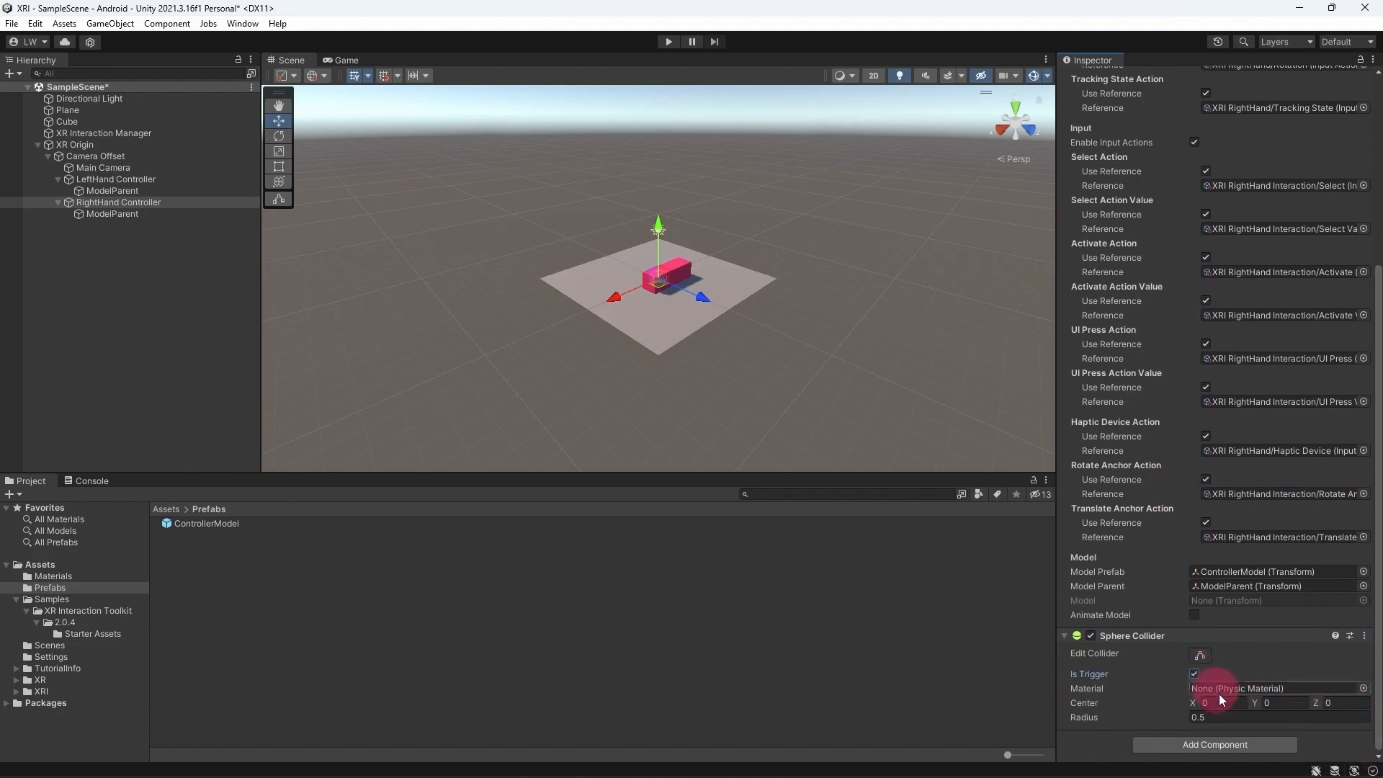
left_click(1228, 716)
left_click(1229, 716)
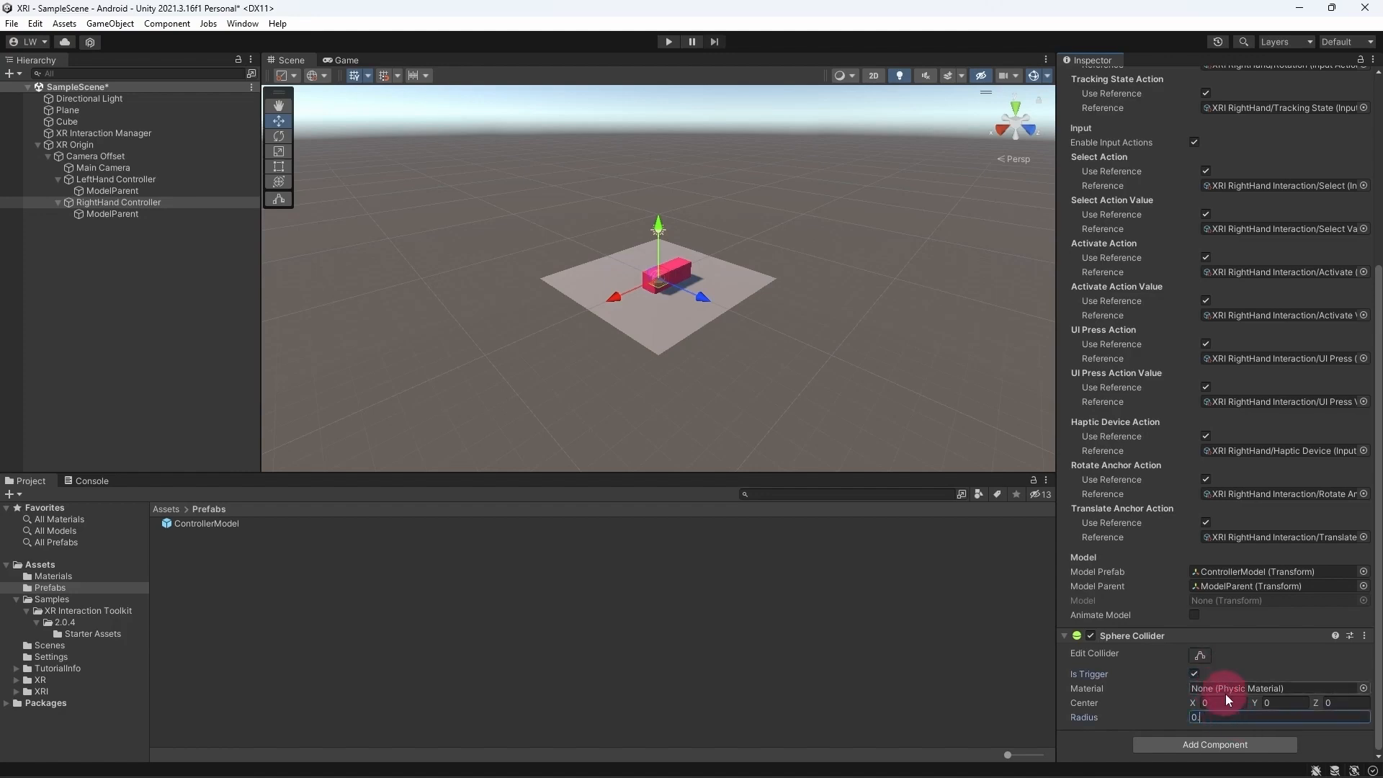
key("f")
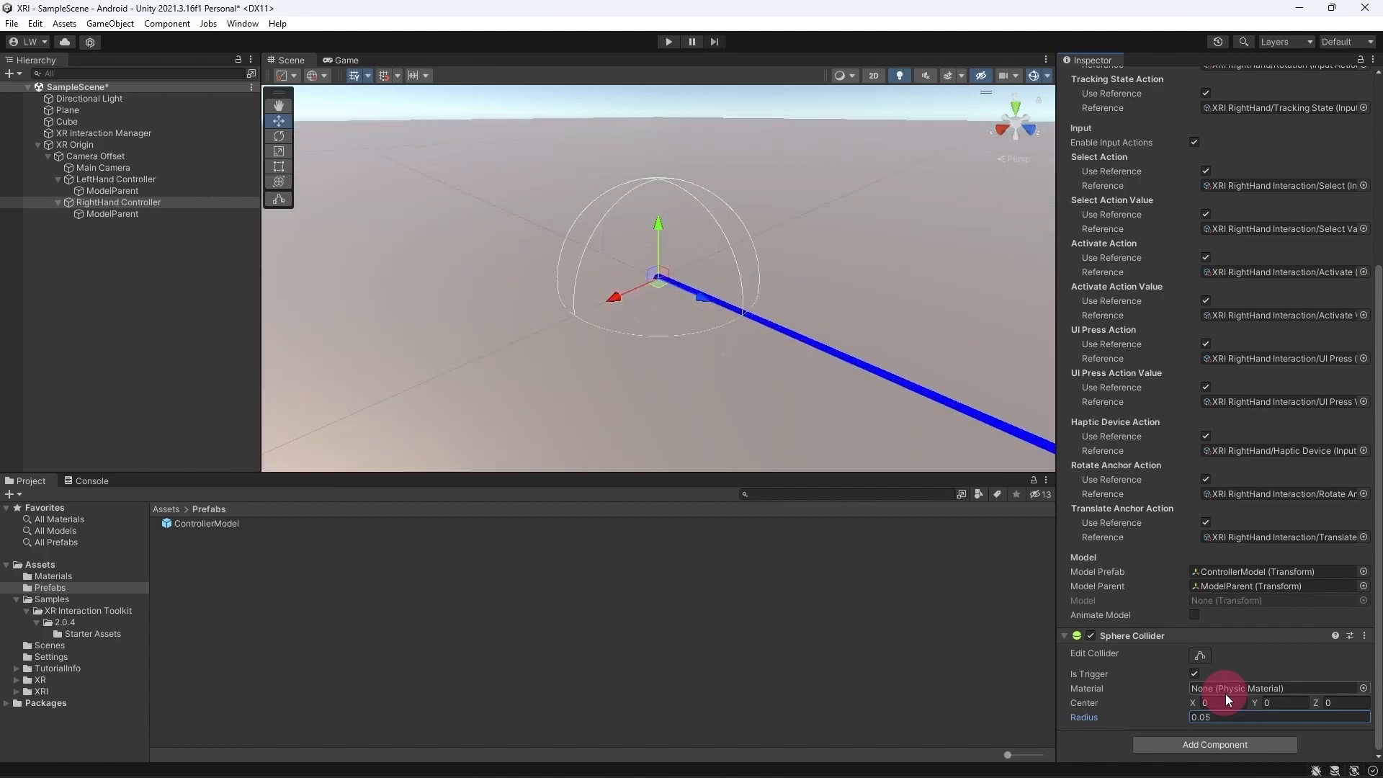
key("ctrl+s")
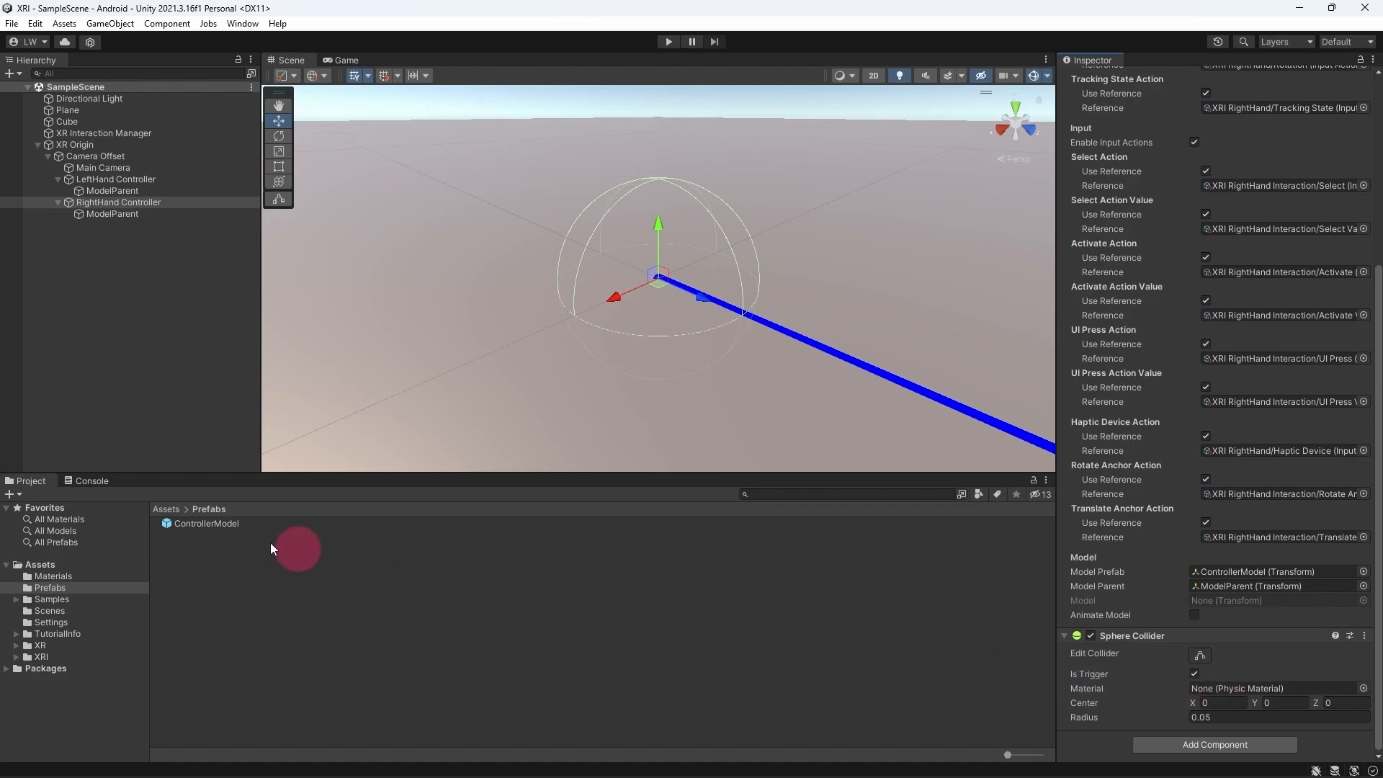
In the ControllerModel prefab, remove the Handle's Box Collider and set its Cast Shadows to Off.
double_click(222, 523)
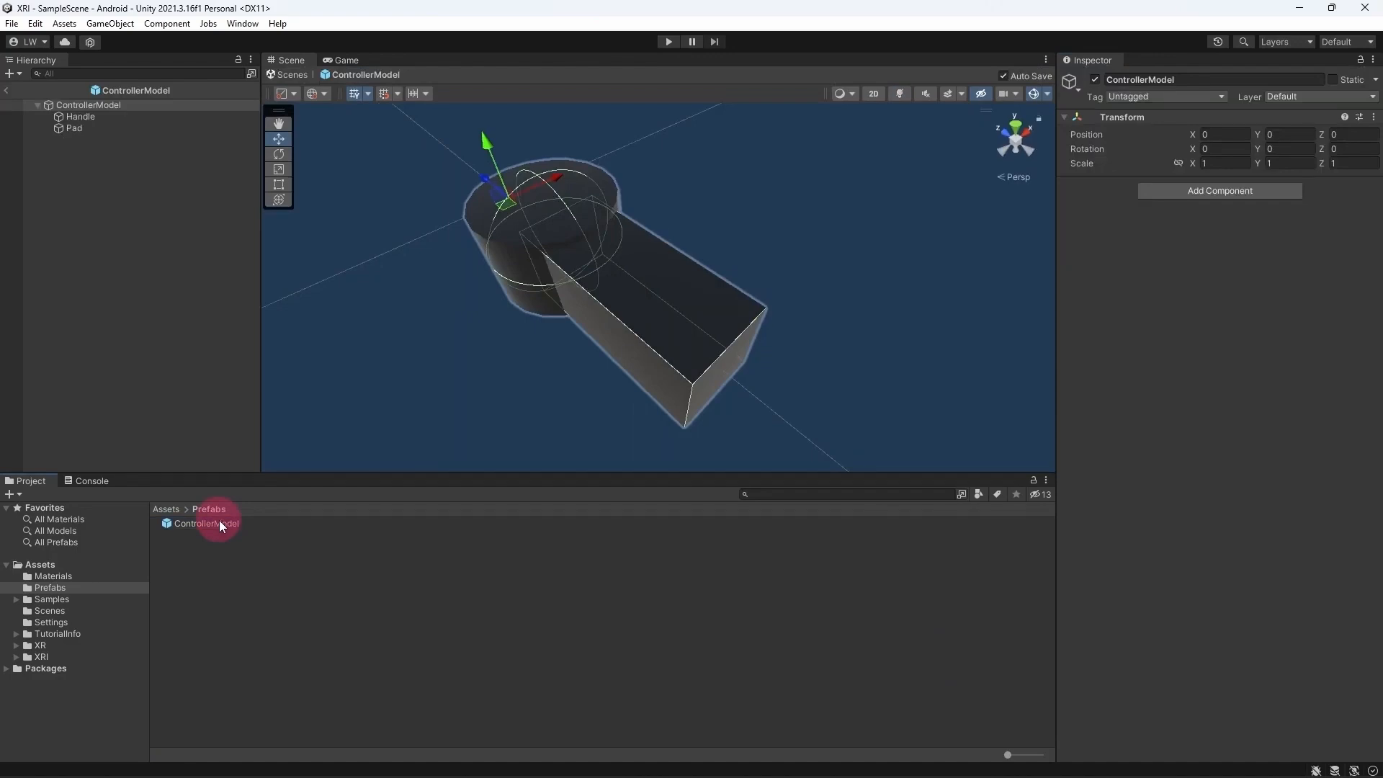
left_click(696, 307)
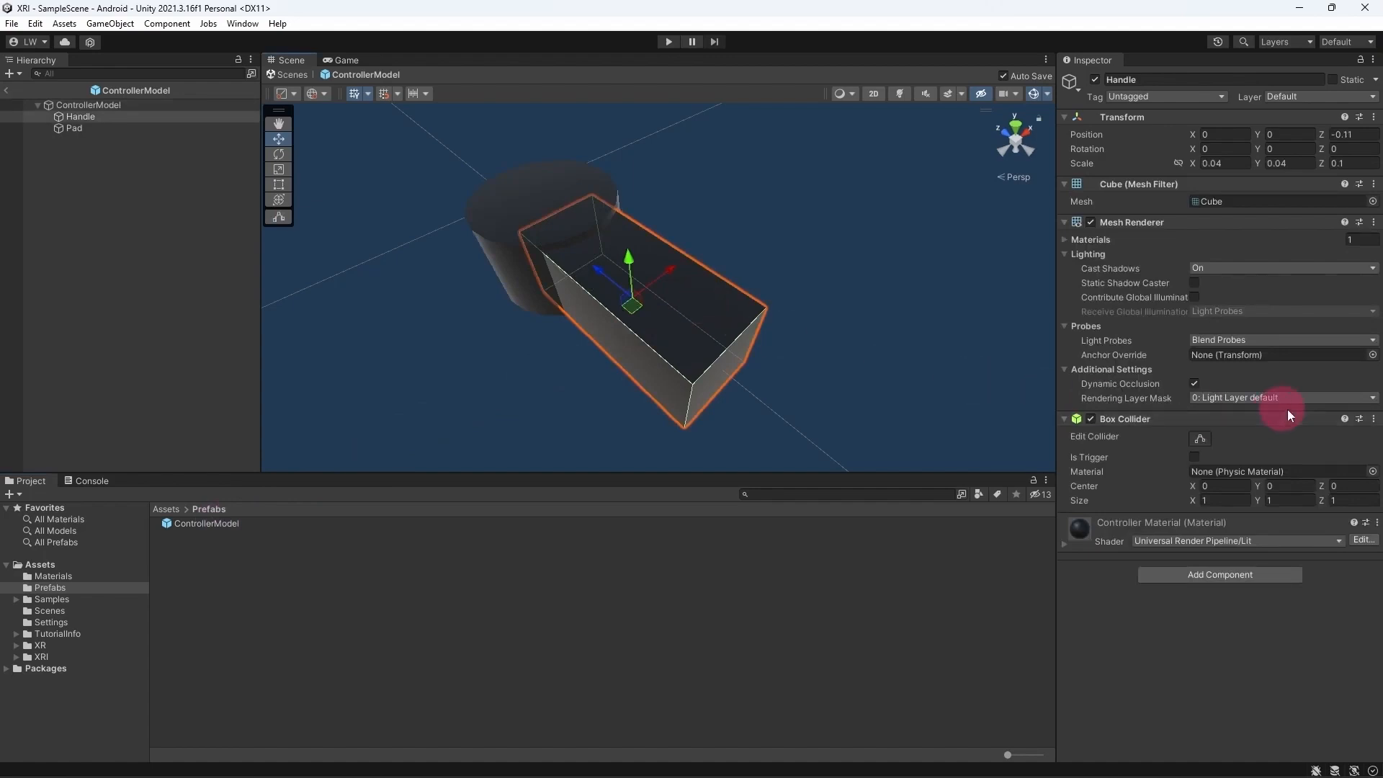
left_click(1373, 419)
left_click(1338, 452)
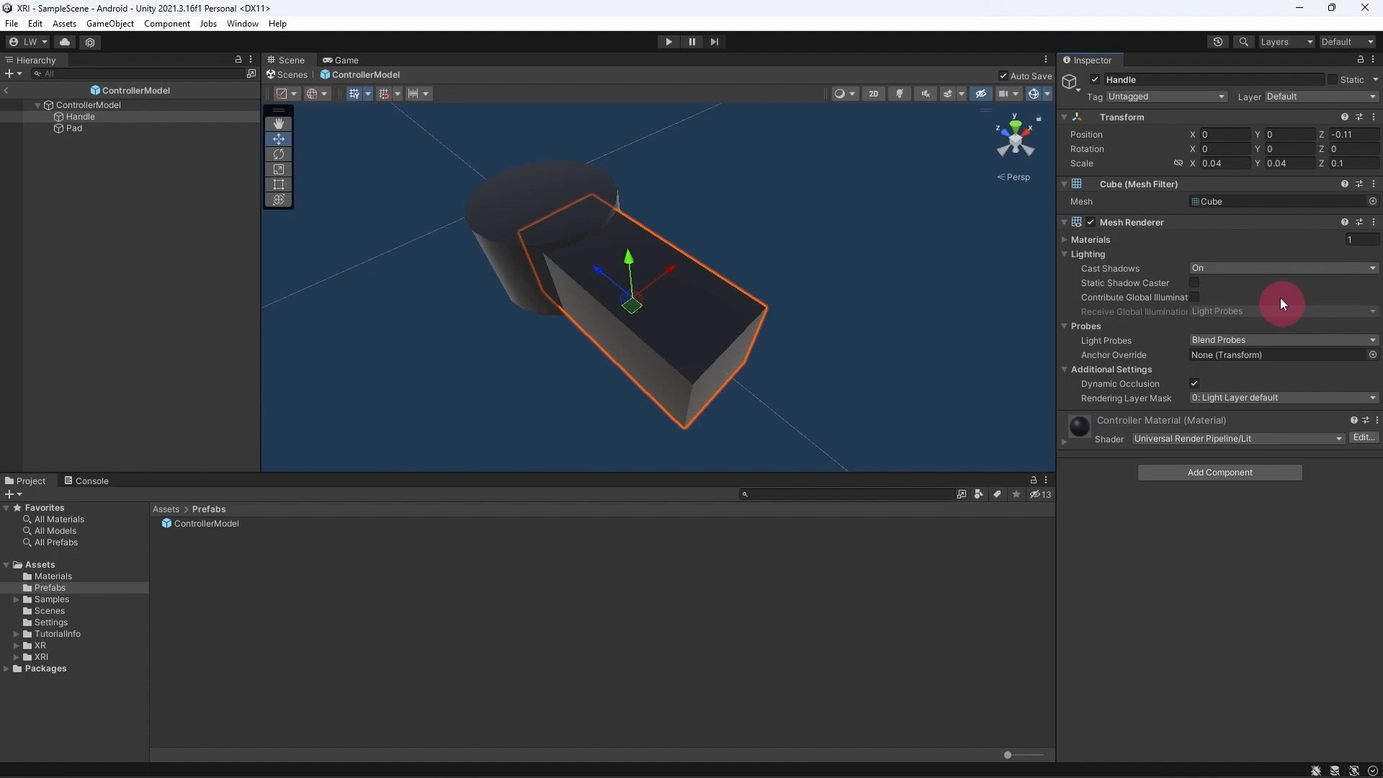
left_click(1273, 272)
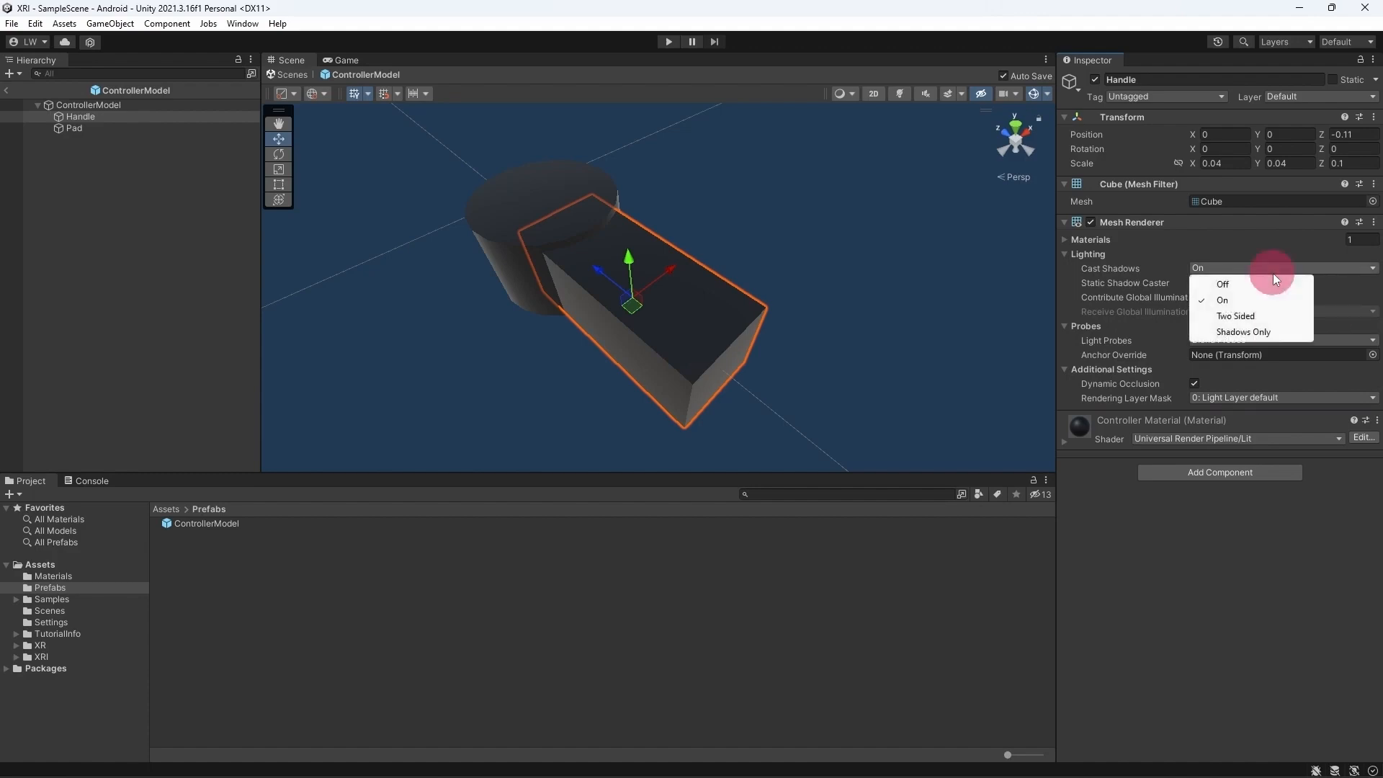
left_click(1272, 282)
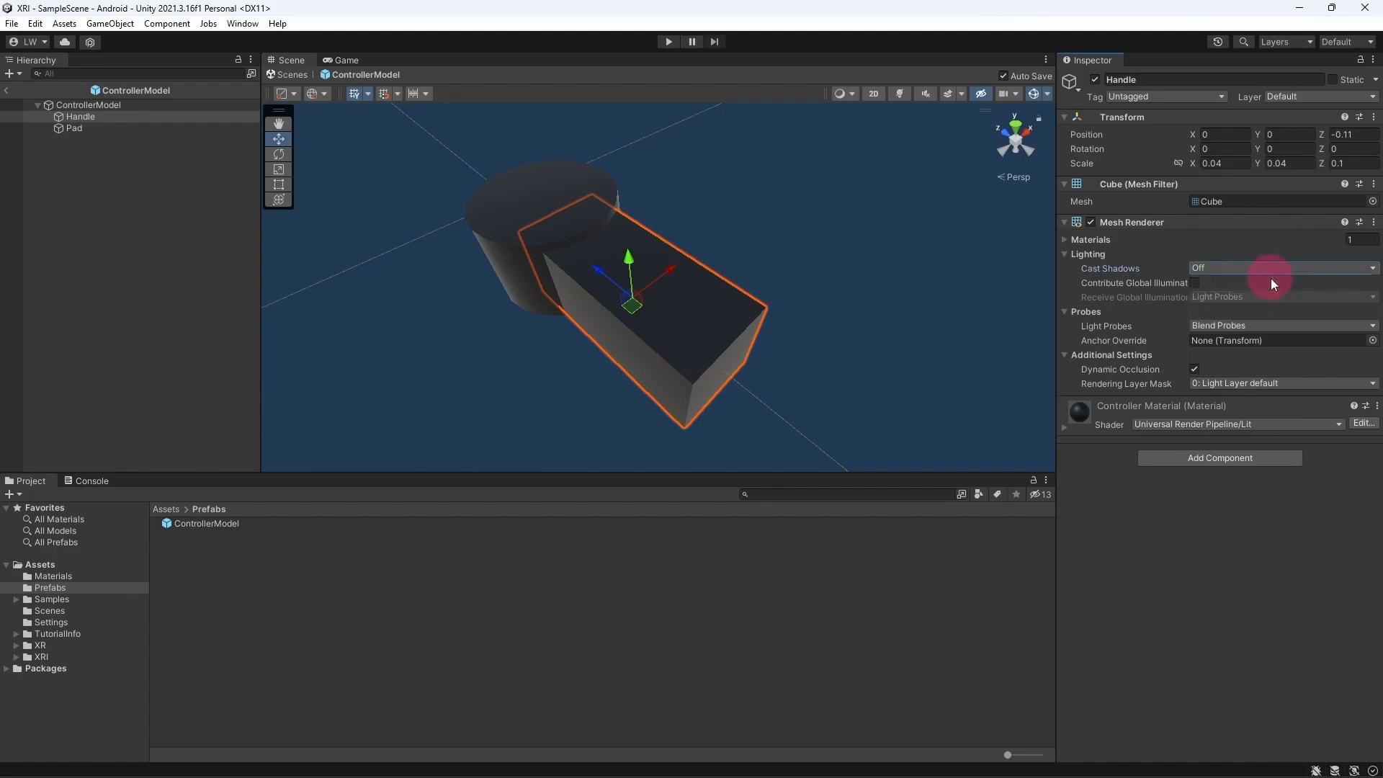
Remove the Pad's Capsule Collider and set its Cast Shadows to Off.
left_click(539, 204)
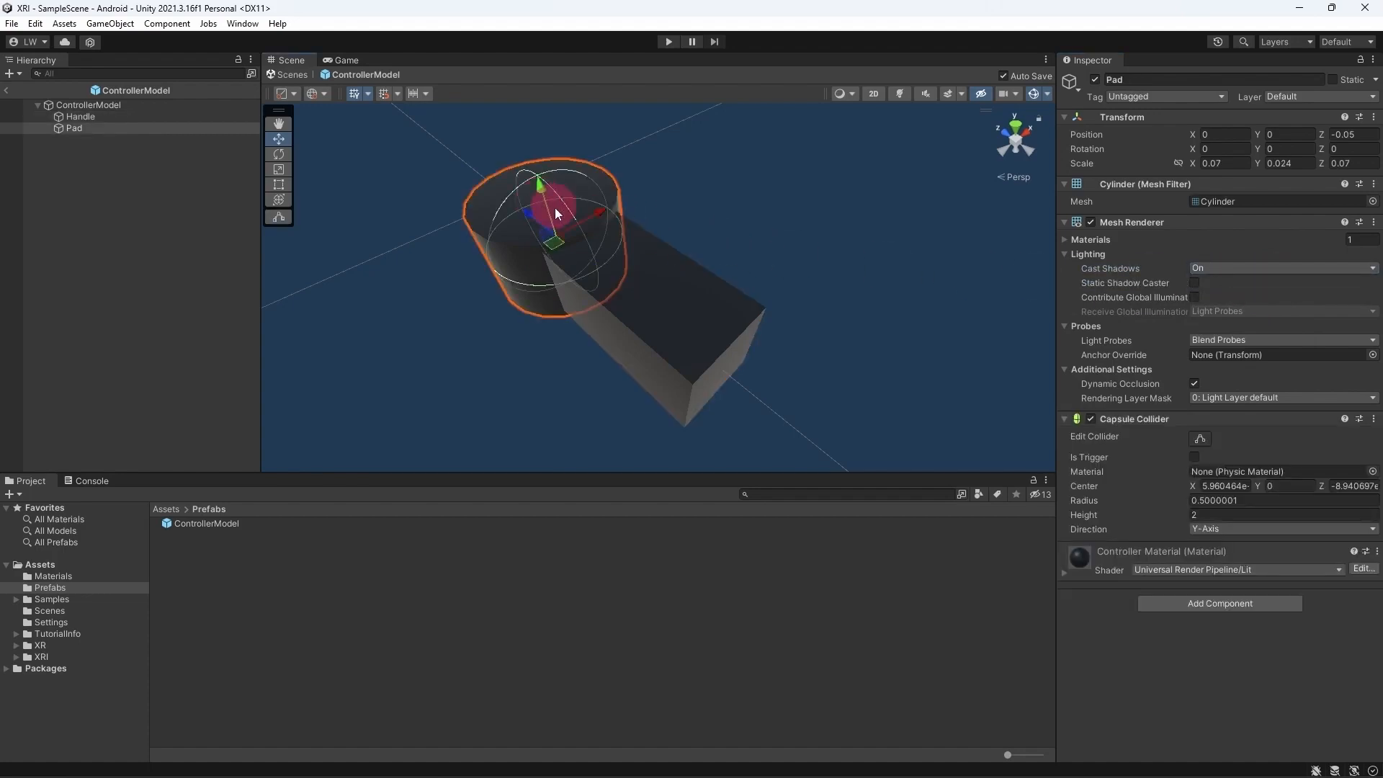
left_click(1373, 419)
left_click(1366, 454)
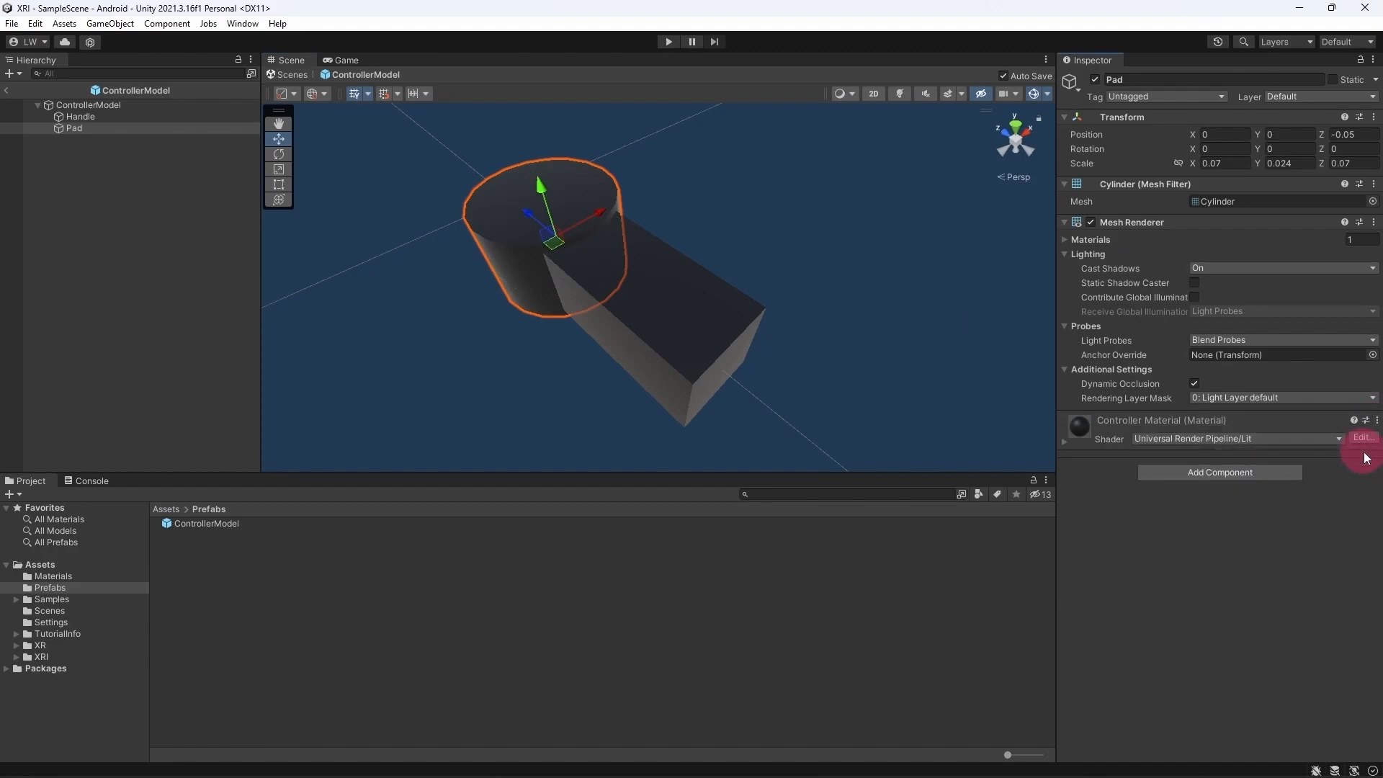
left_click(1282, 269)
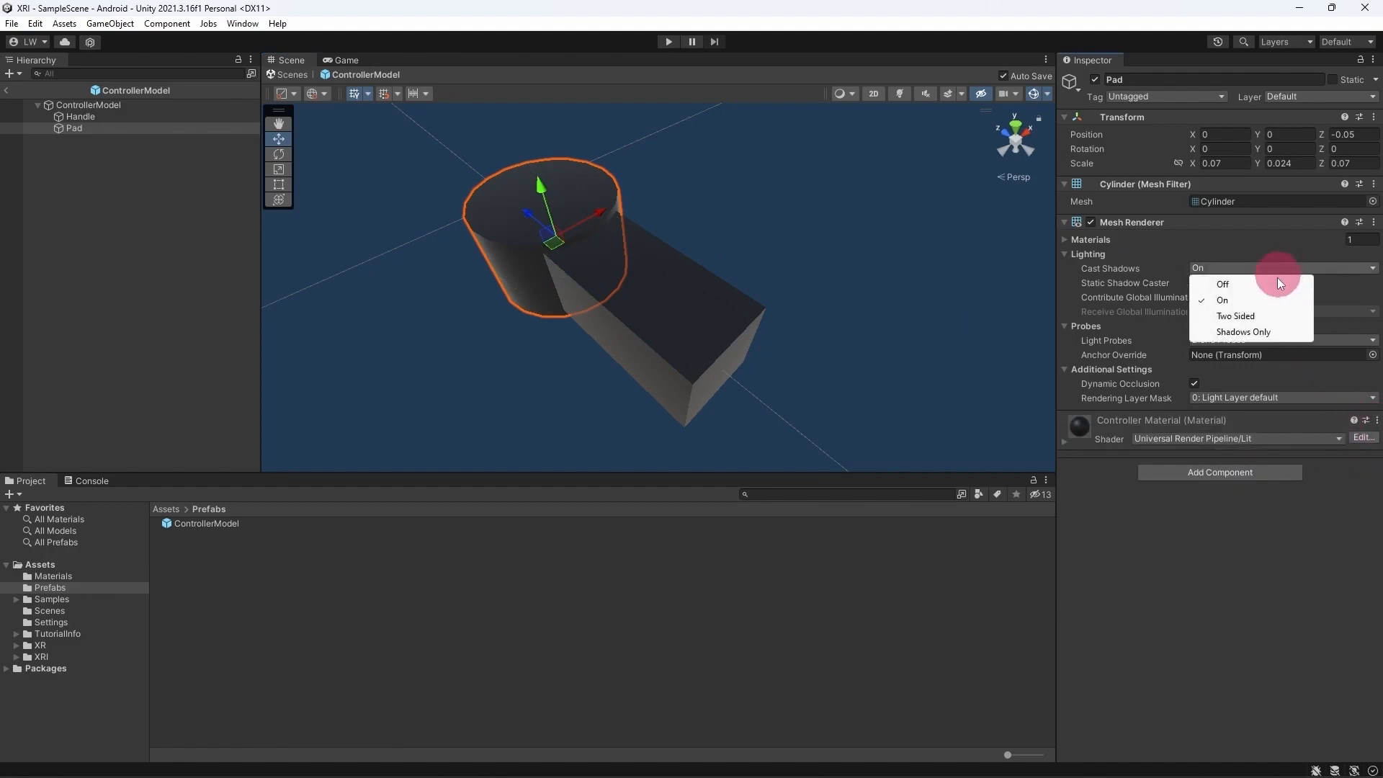
left_click(1278, 286)
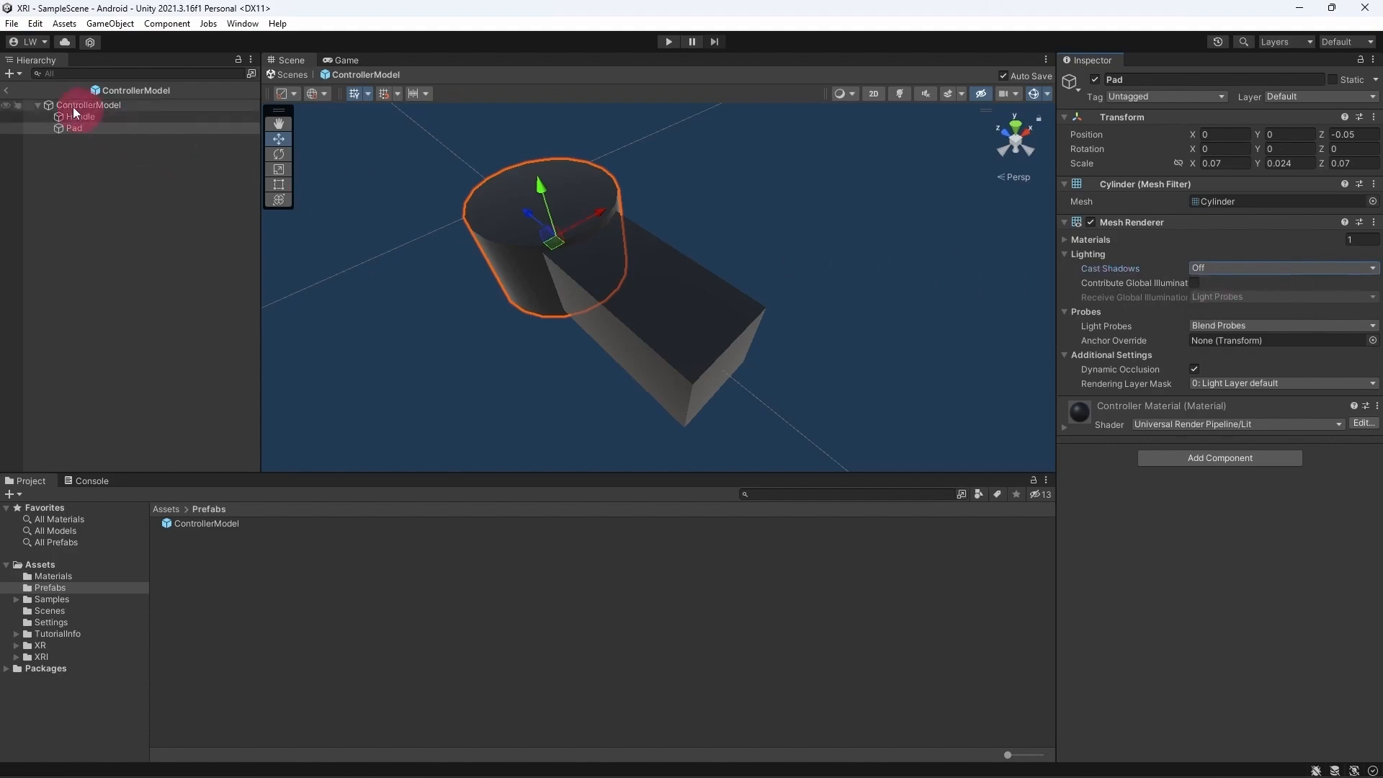
Leave the ControllerModel prefab and add an XR Direct Interactor component to RightHand Controller.
left_click(10, 91)
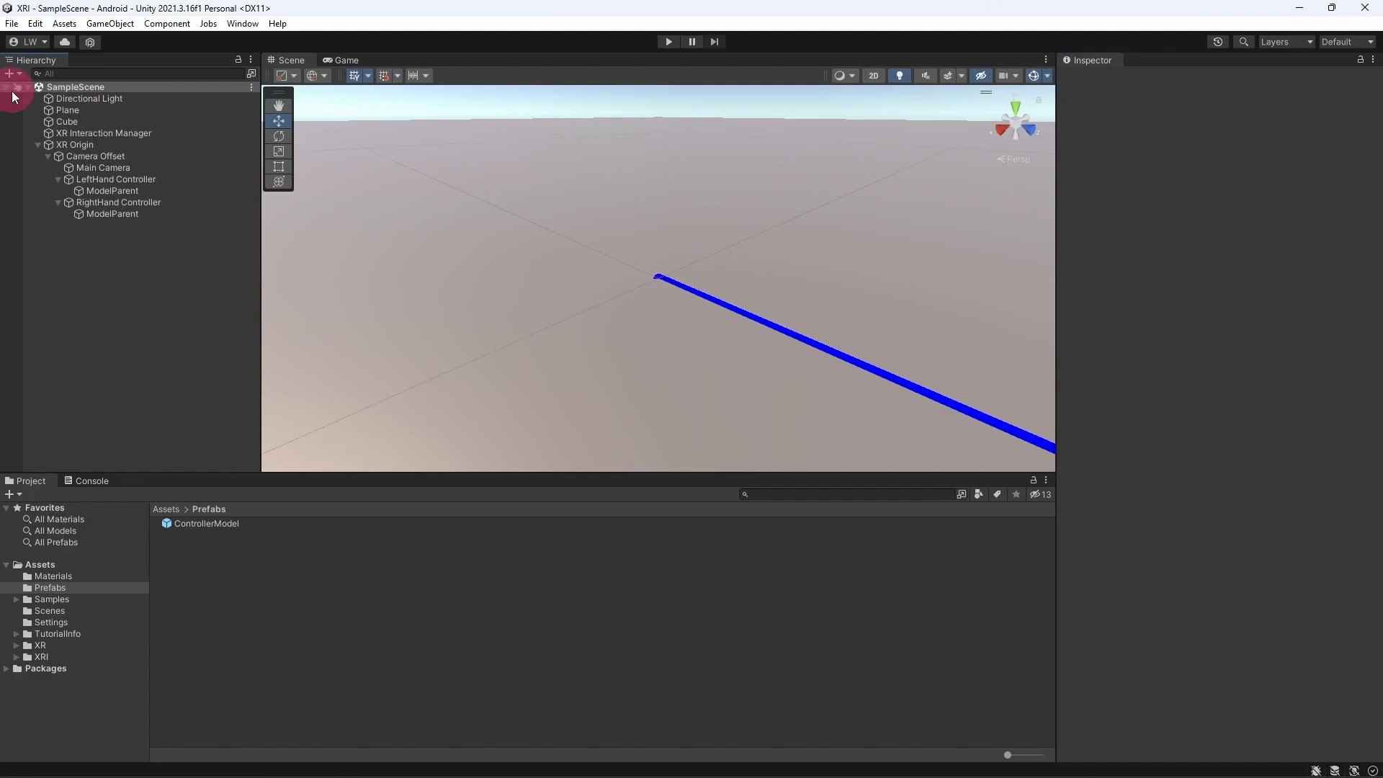
left_click(118, 201)
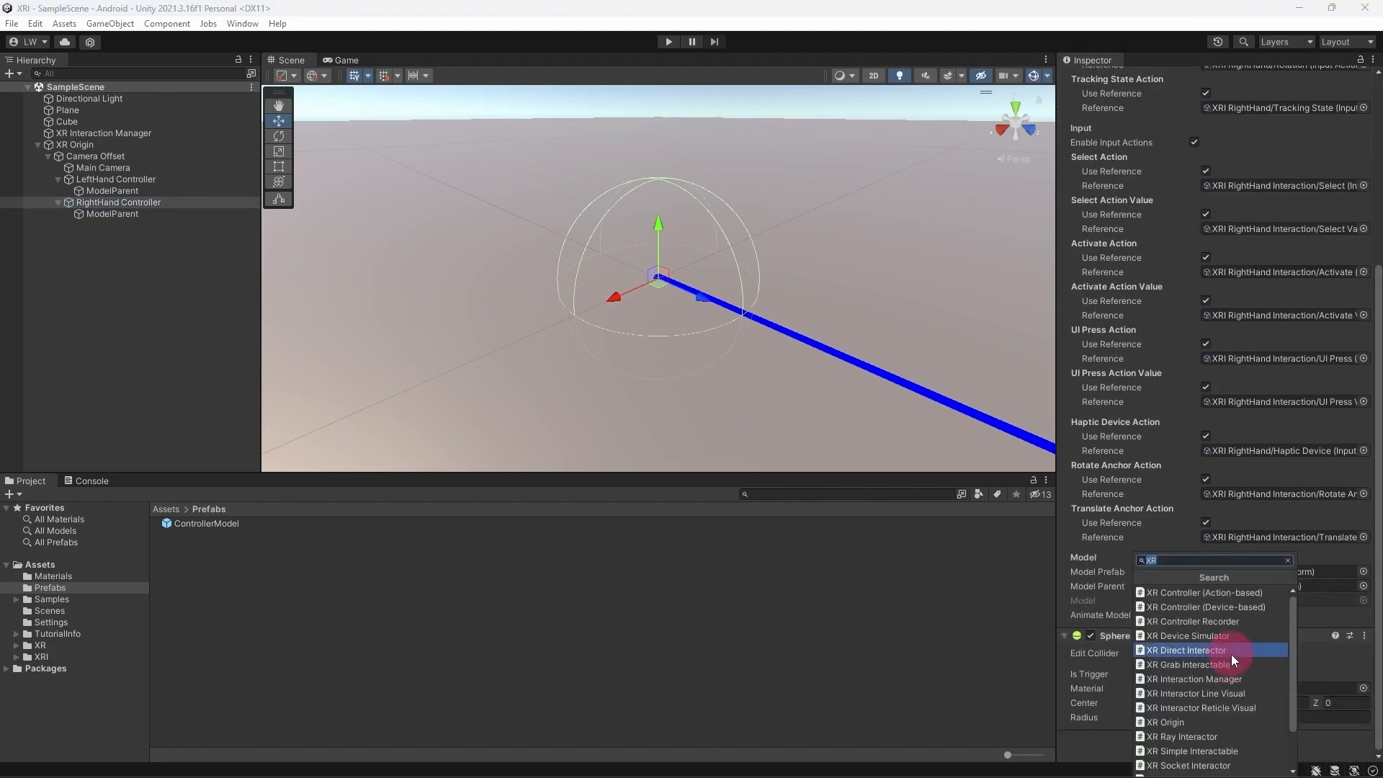
left_click(1185, 650)
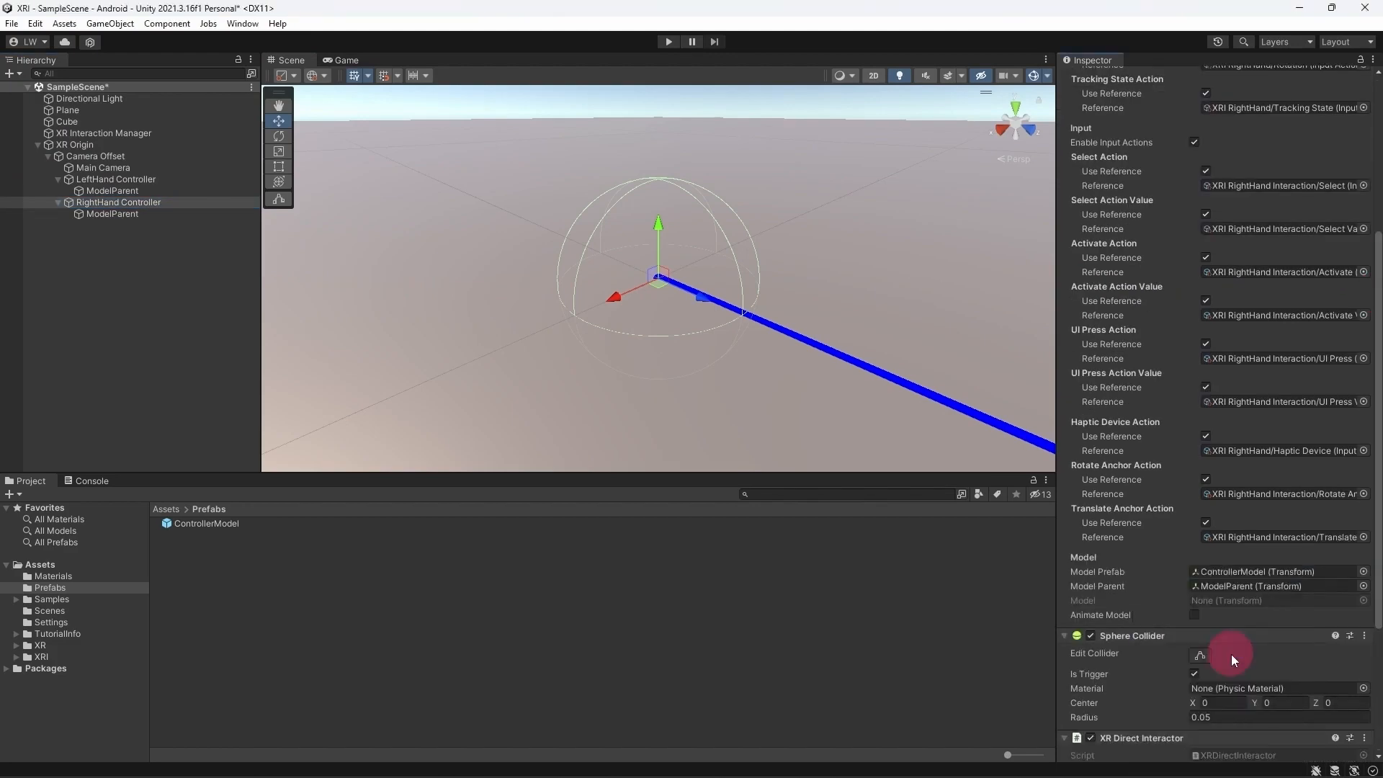
scroll(1368, 724, "down", 3)
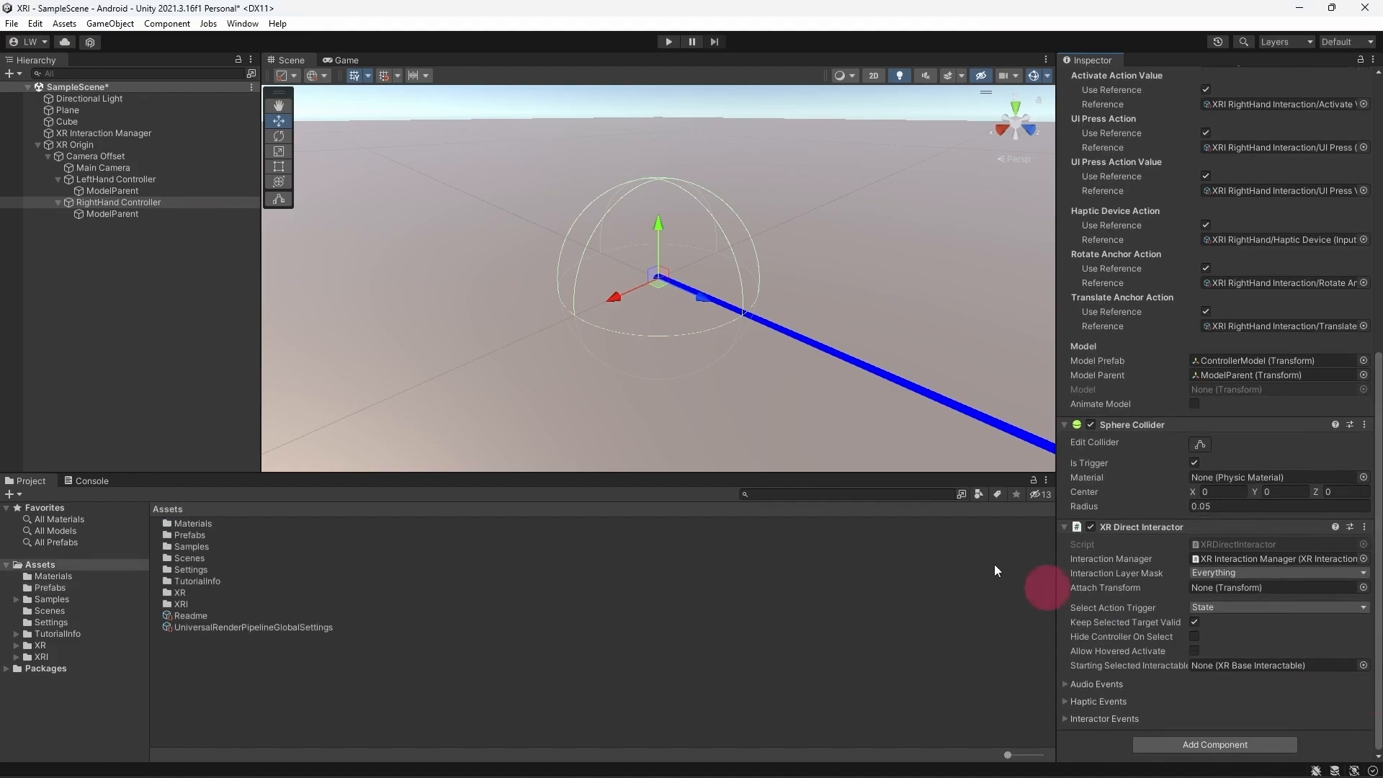
Add an XR Grab Interactable object at the root of the scene, keeping its default name.
right_click(64, 257)
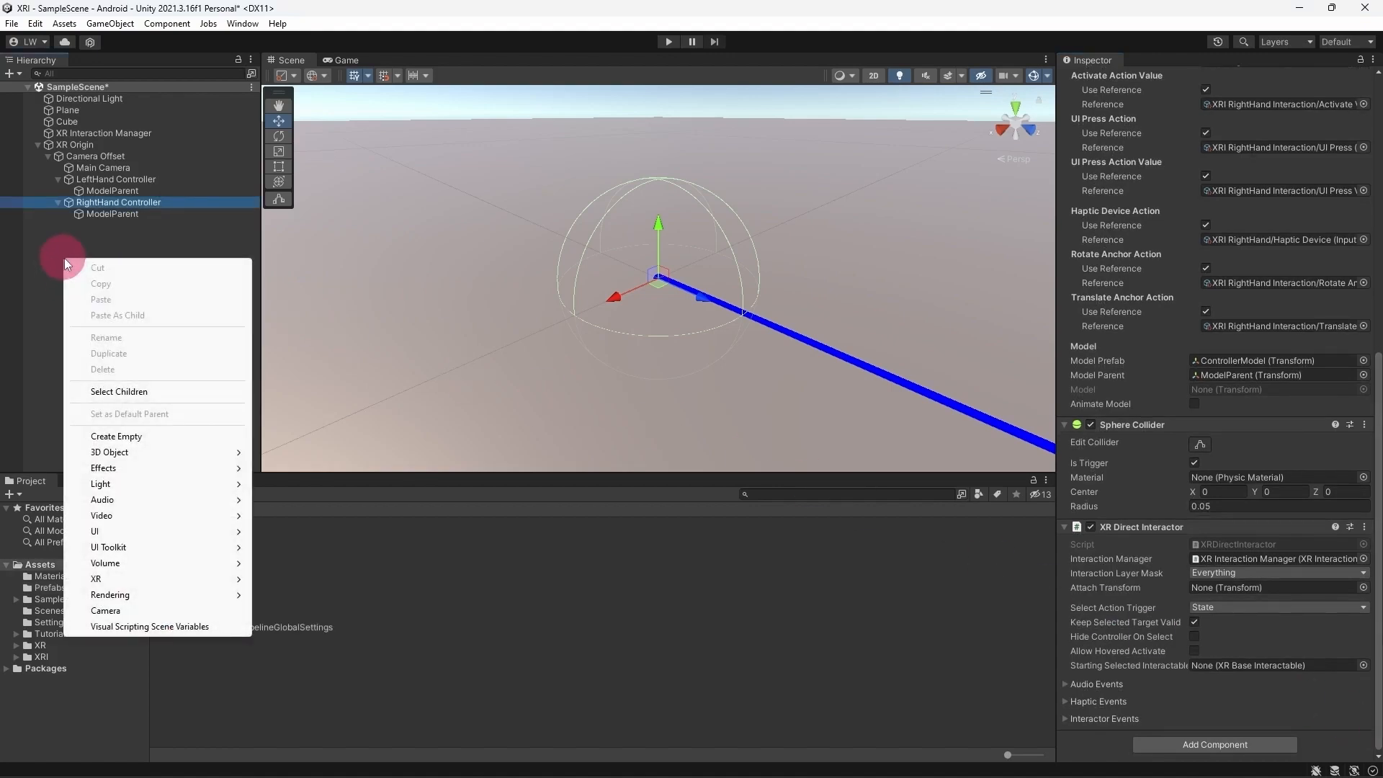
mouse_move(219, 578)
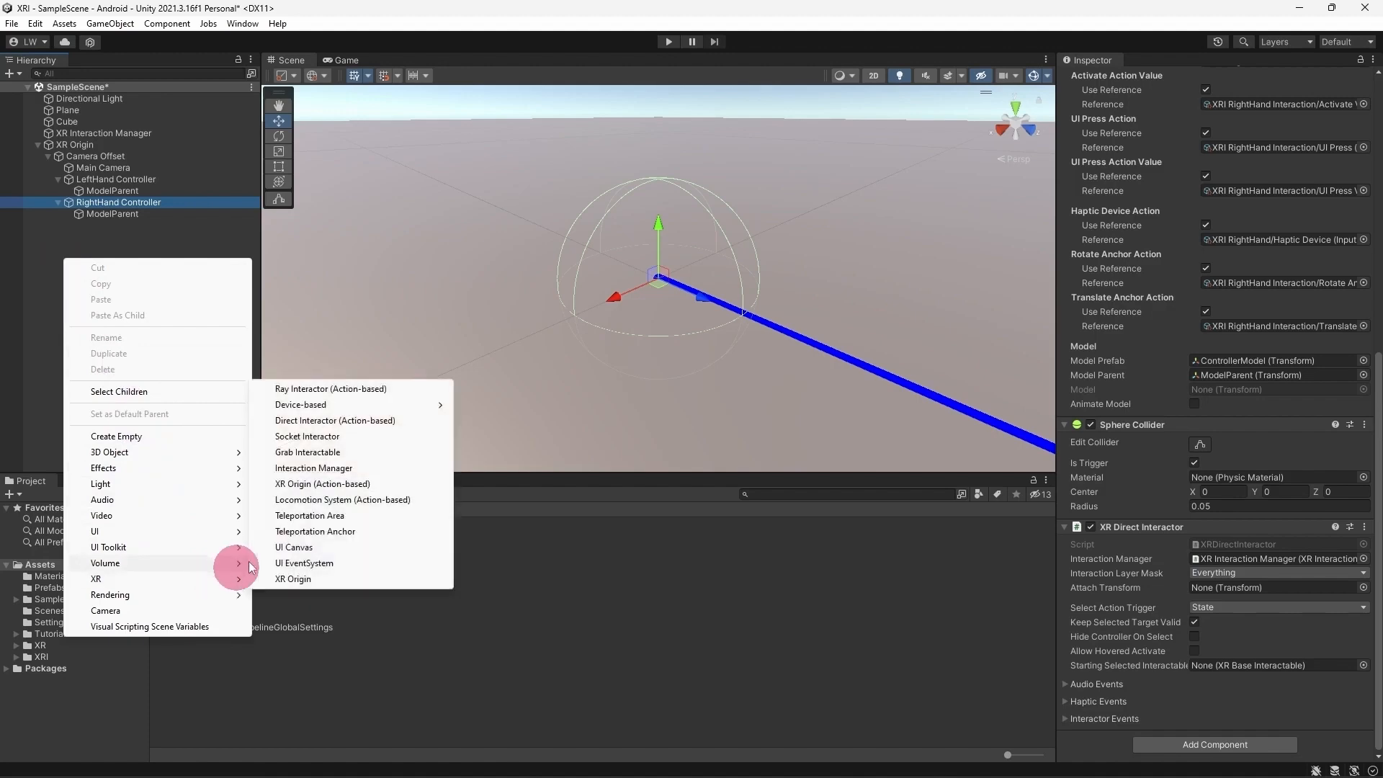
left_click(382, 451)
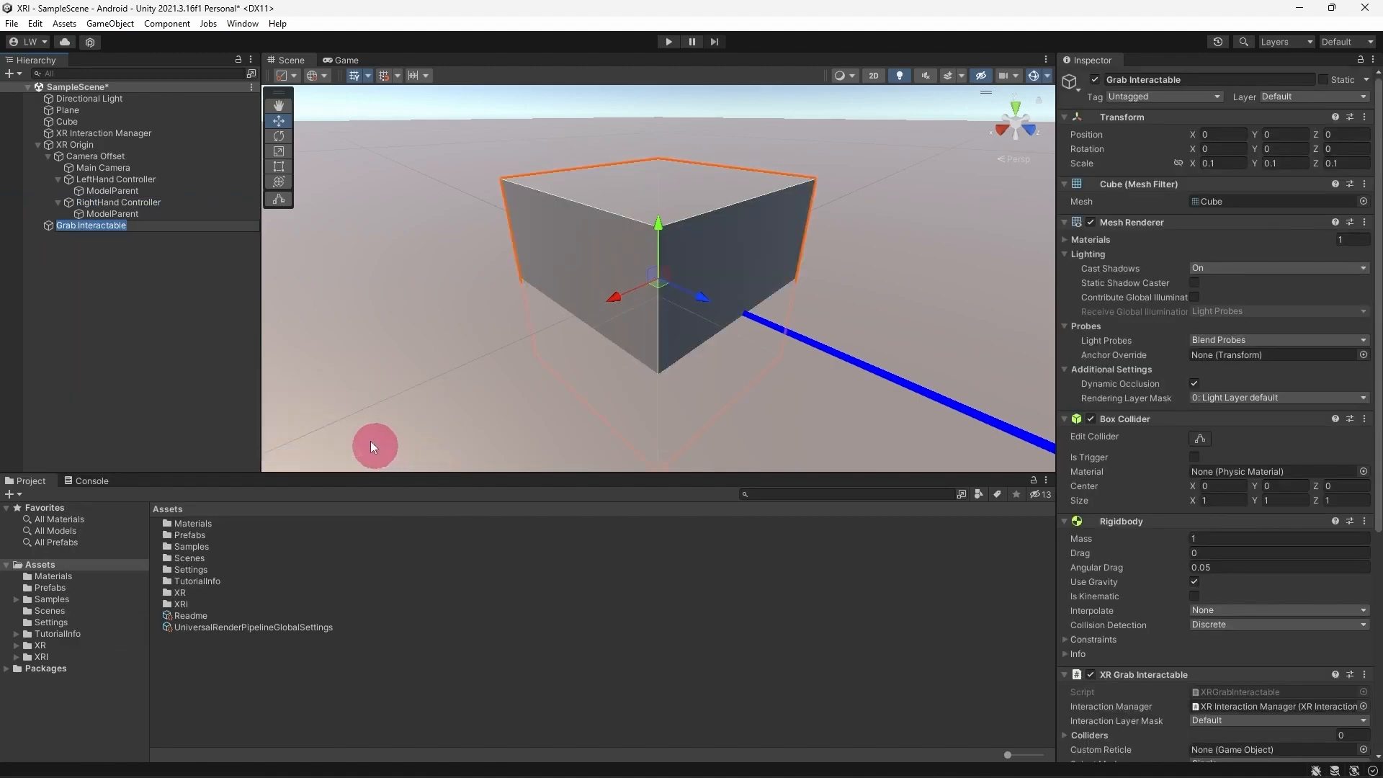
left_click(167, 228)
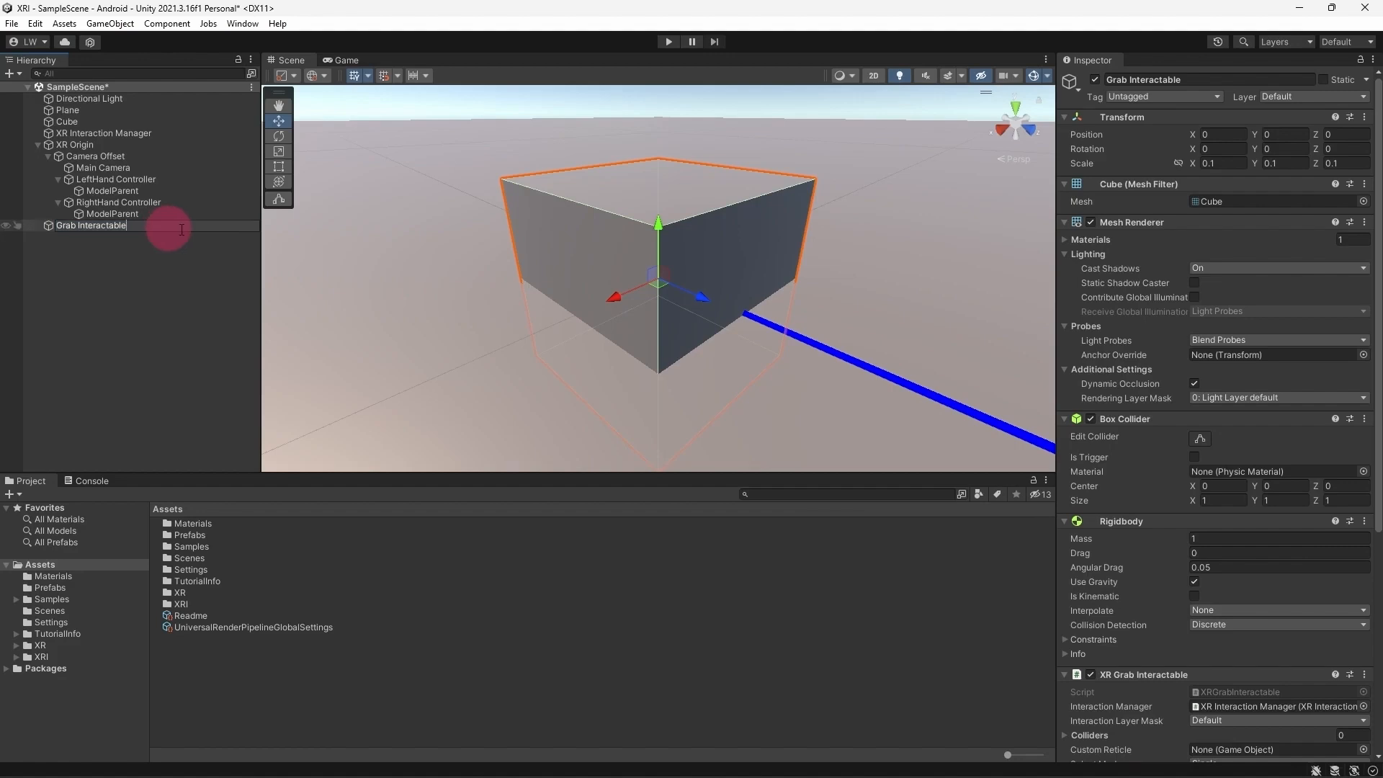
Move the Grab Interactable cube onto the top of the pink cube, at about Y 1.05 and Z 0.32.
scroll(495, 351, "up", 2)
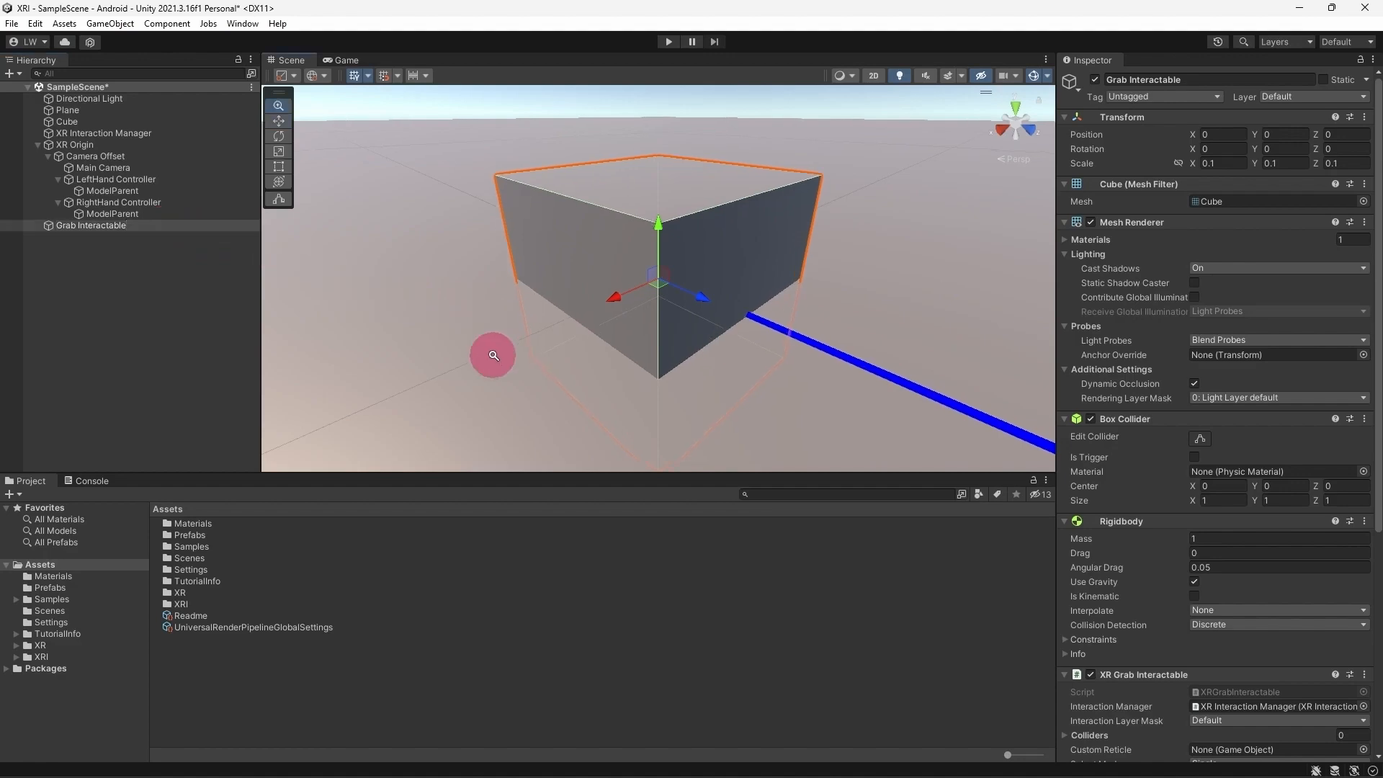
key("f")
left_click_drag(658, 229, 658, 138)
key("f")
left_click_drag(704, 267, 902, 227)
left_click_drag(913, 286, 1145, 198, "alt")
middle_click_drag(850, 282, 798, 246)
left_click_drag(683, 195, 684, 214)
left_click_drag(795, 328, 649, 470, "alt")
middle_click_drag(865, 321, 332, 337)
left_click_drag(605, 202, 638, 194)
left_click_drag(598, 324, 747, 414, "alt")
middle_click_drag(586, 316, 853, 353)
left_click_drag(853, 354, 814, 306, "alt")
Review the XR Grab Interactable settings and run the scene in Play mode to test grabbing the cube.
scroll(1365, 508, "down", 10)
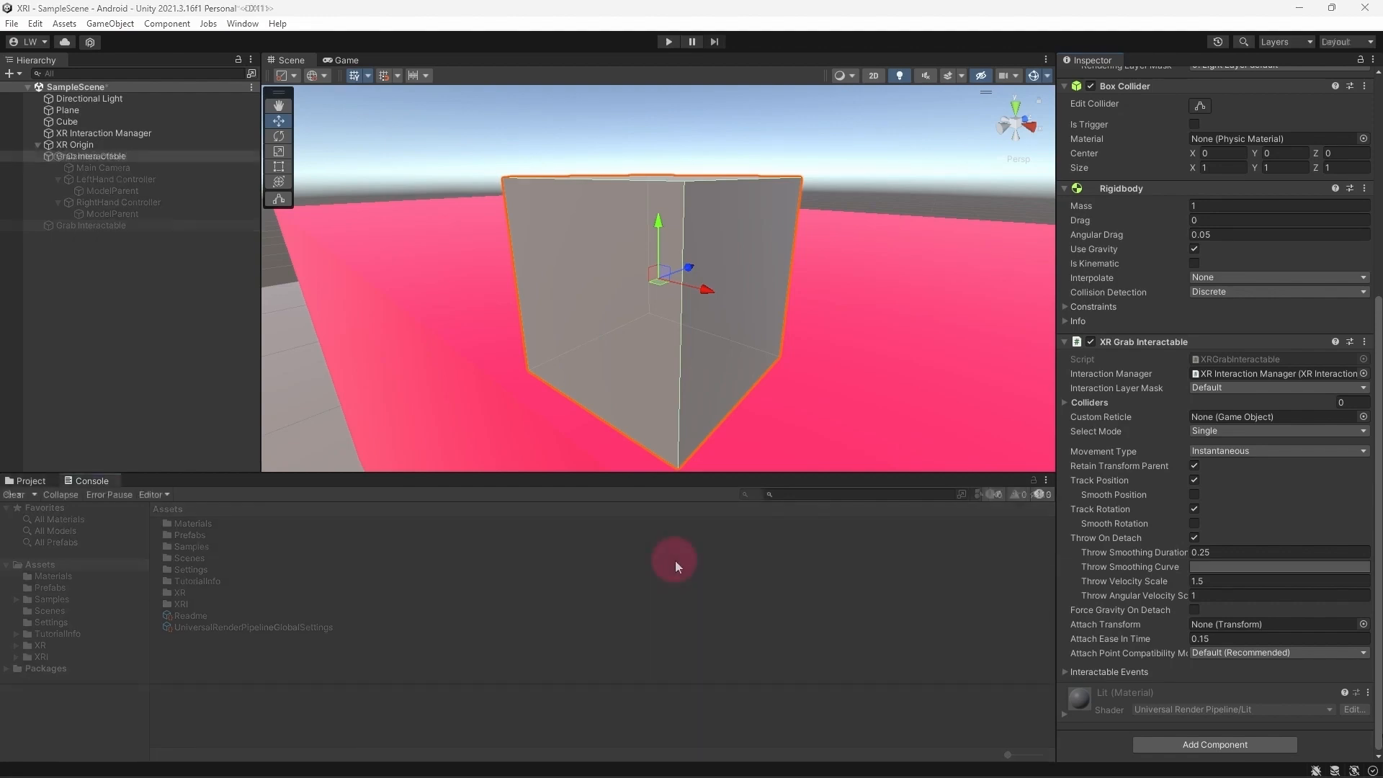
left_click(667, 42)
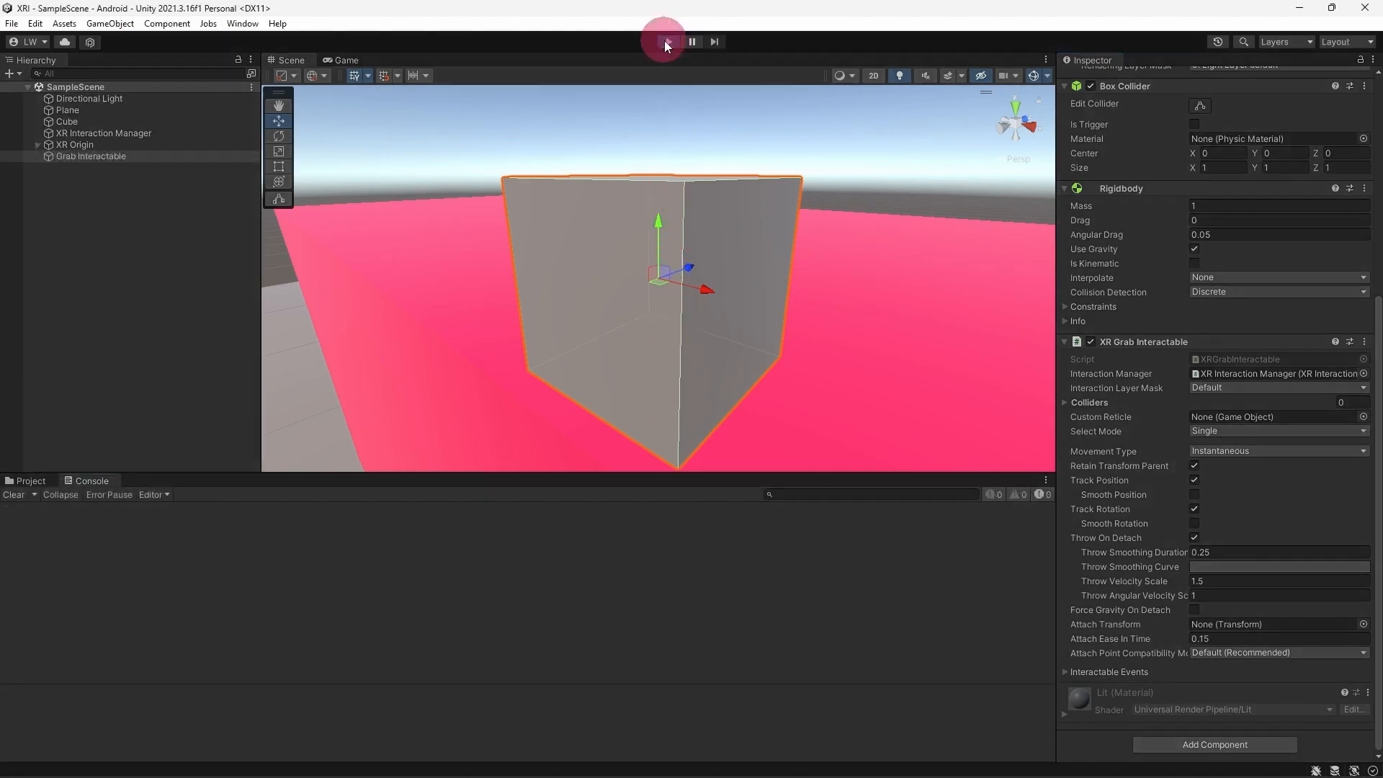
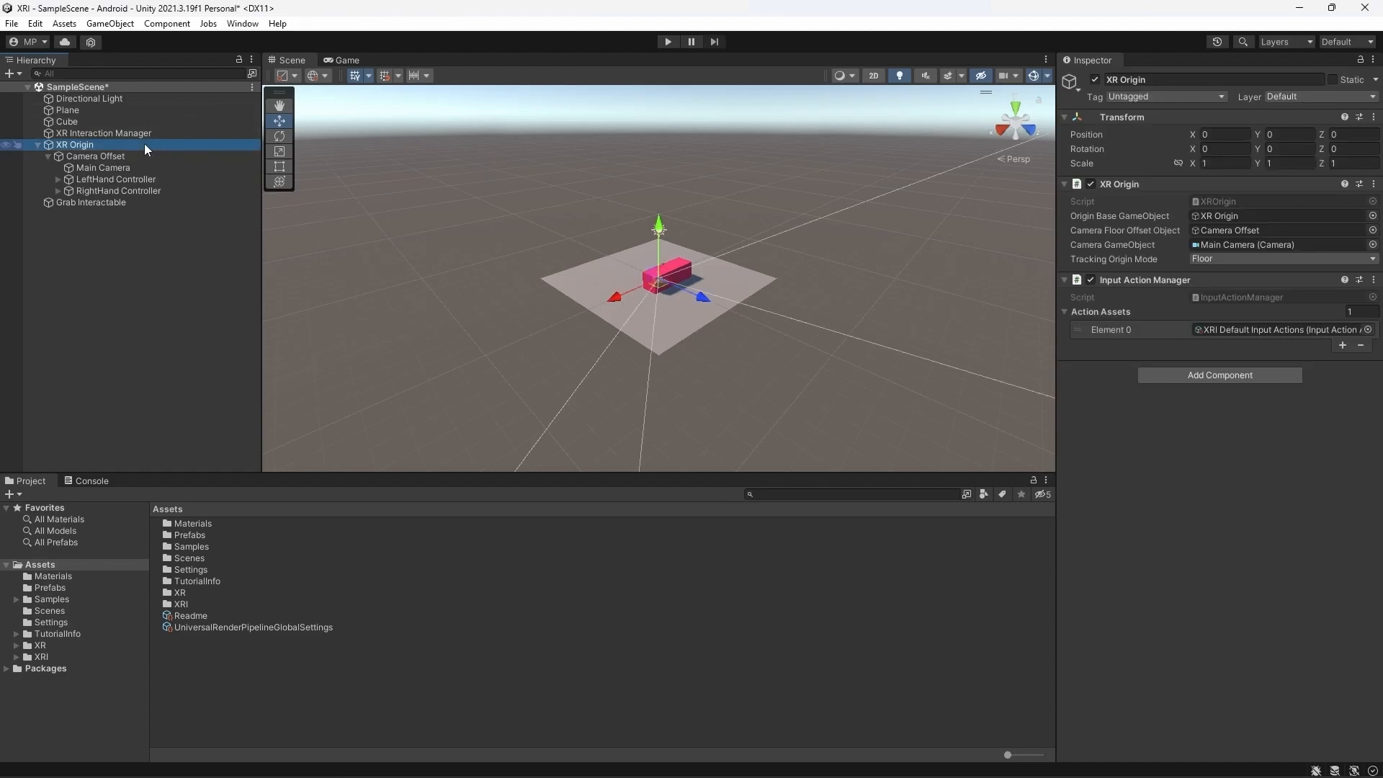
Examine RightHand Controller's components and the Grab Interactable's Distance Calculation Mode and Select Mode options.
left_click(162, 190)
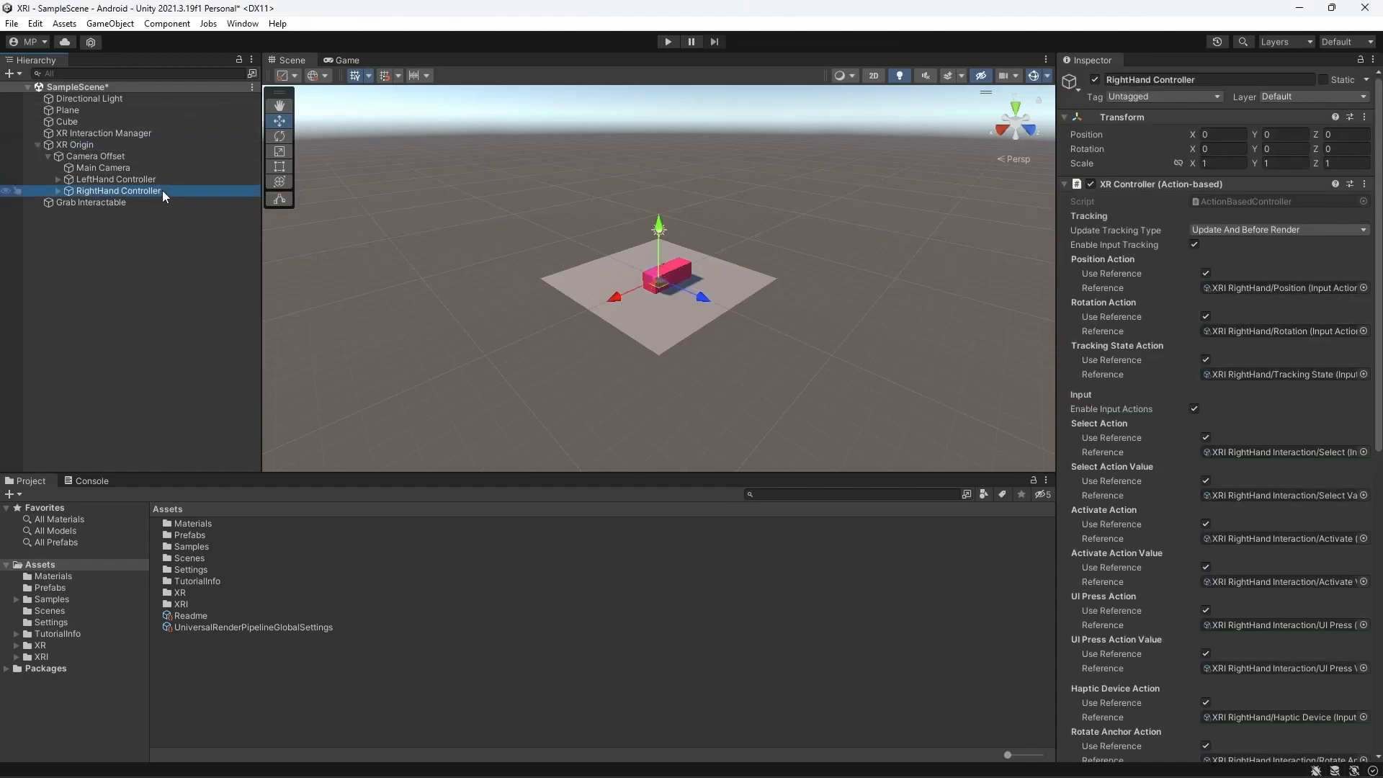
scroll(1280, 270, "down", 15)
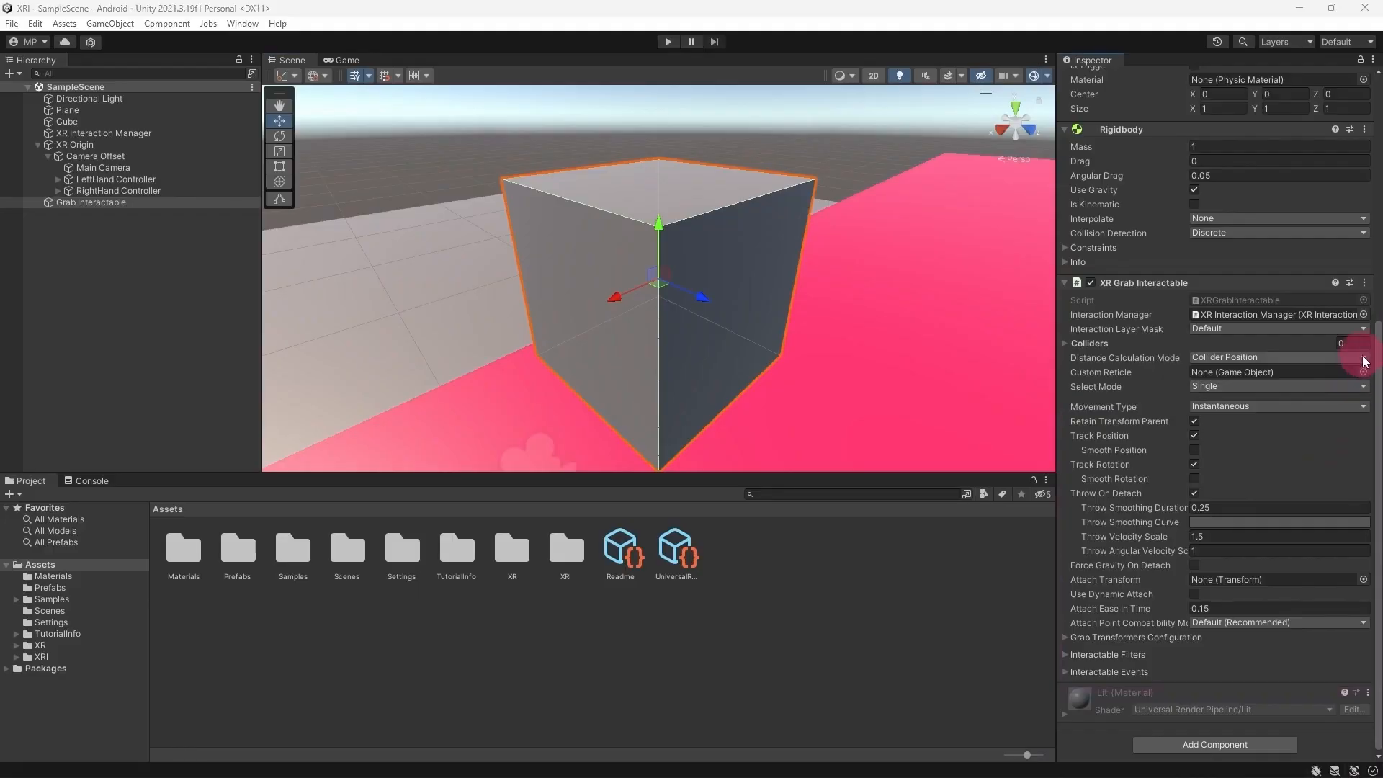
left_click(1363, 359)
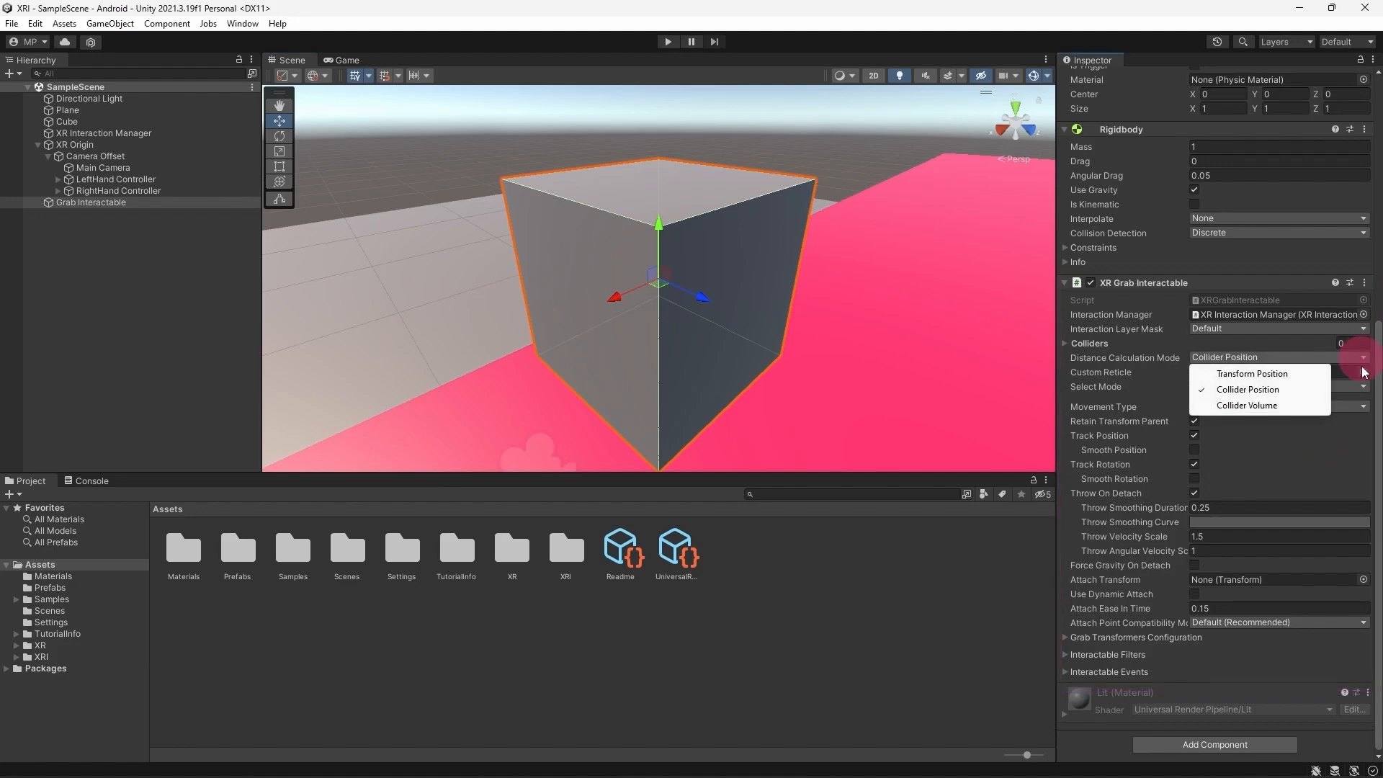
left_click(1345, 448)
left_click(1357, 389)
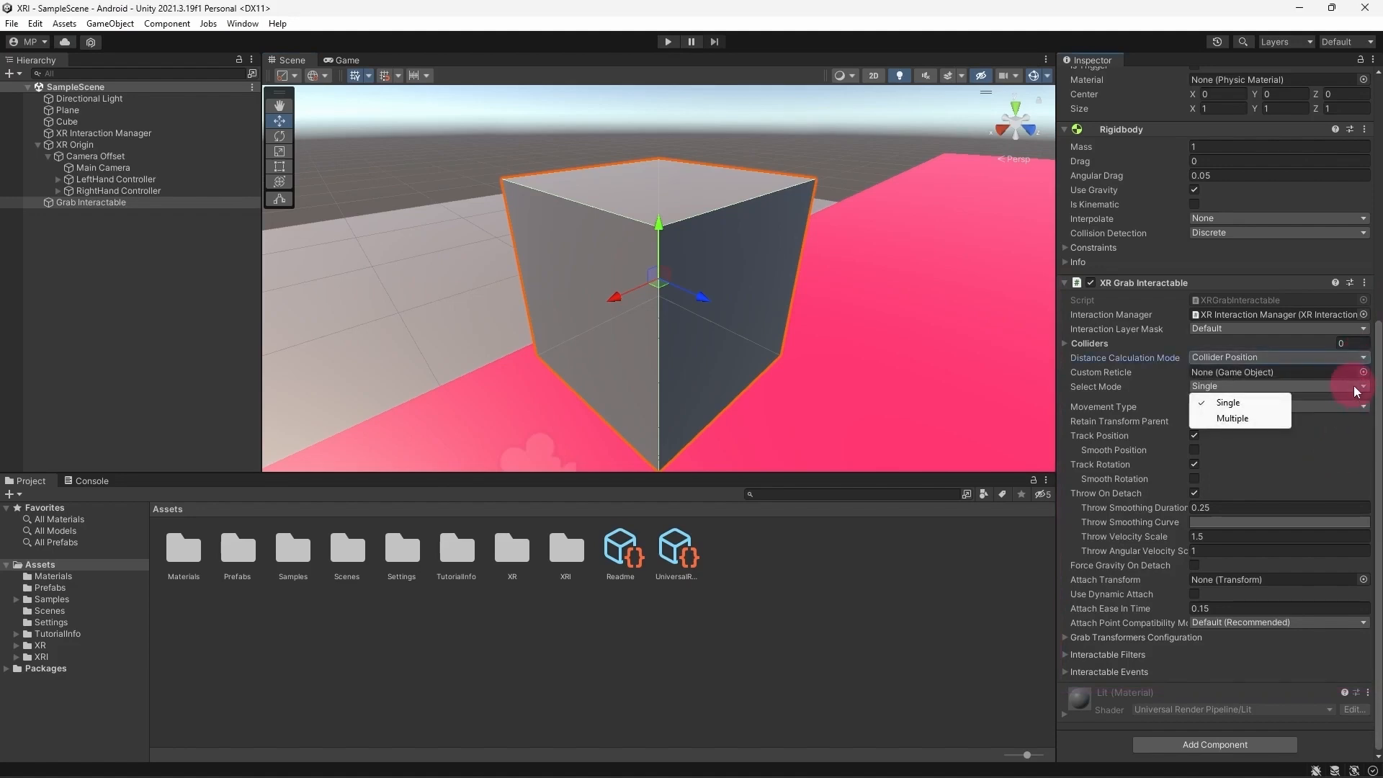
left_click(1346, 412)
Set the Grab Interactable's Movement Type to Kinematic.
left_click(1346, 408)
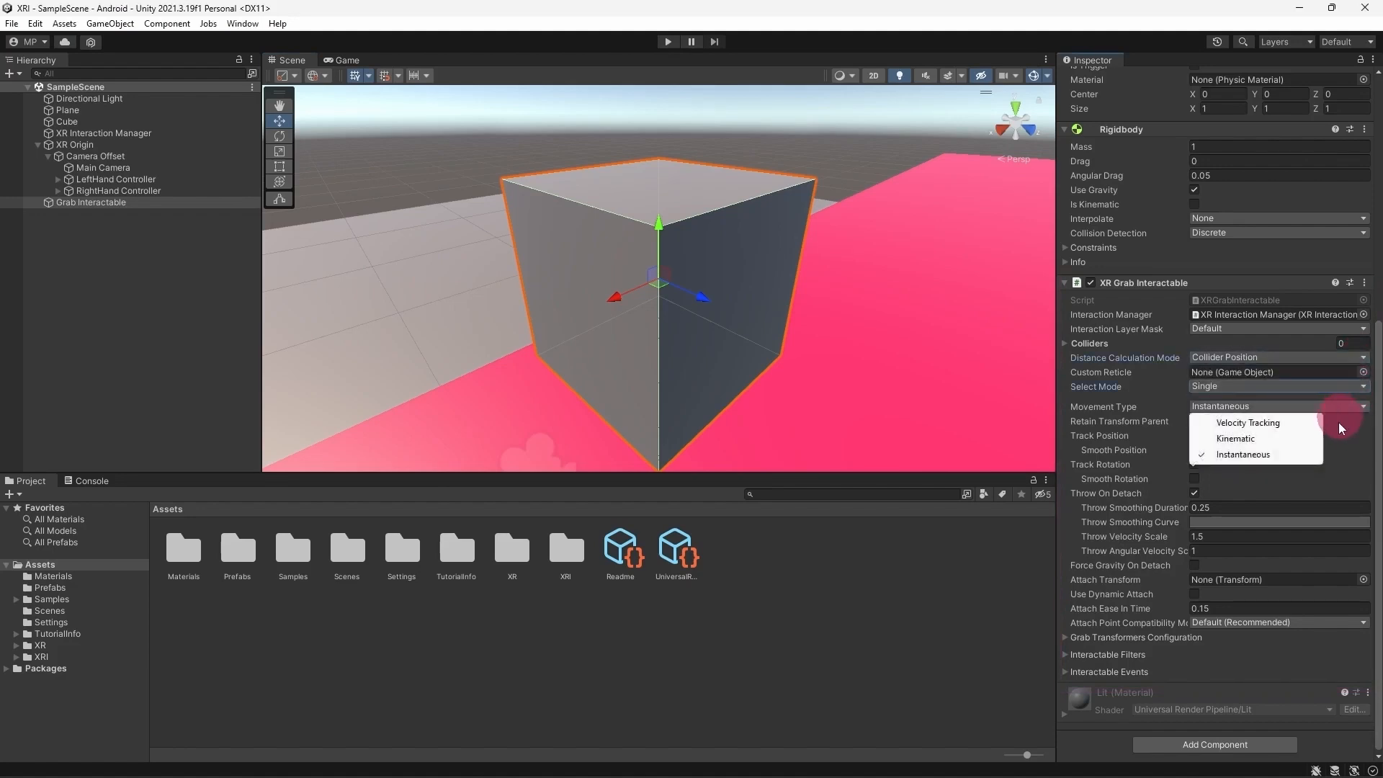
left_click(1305, 439)
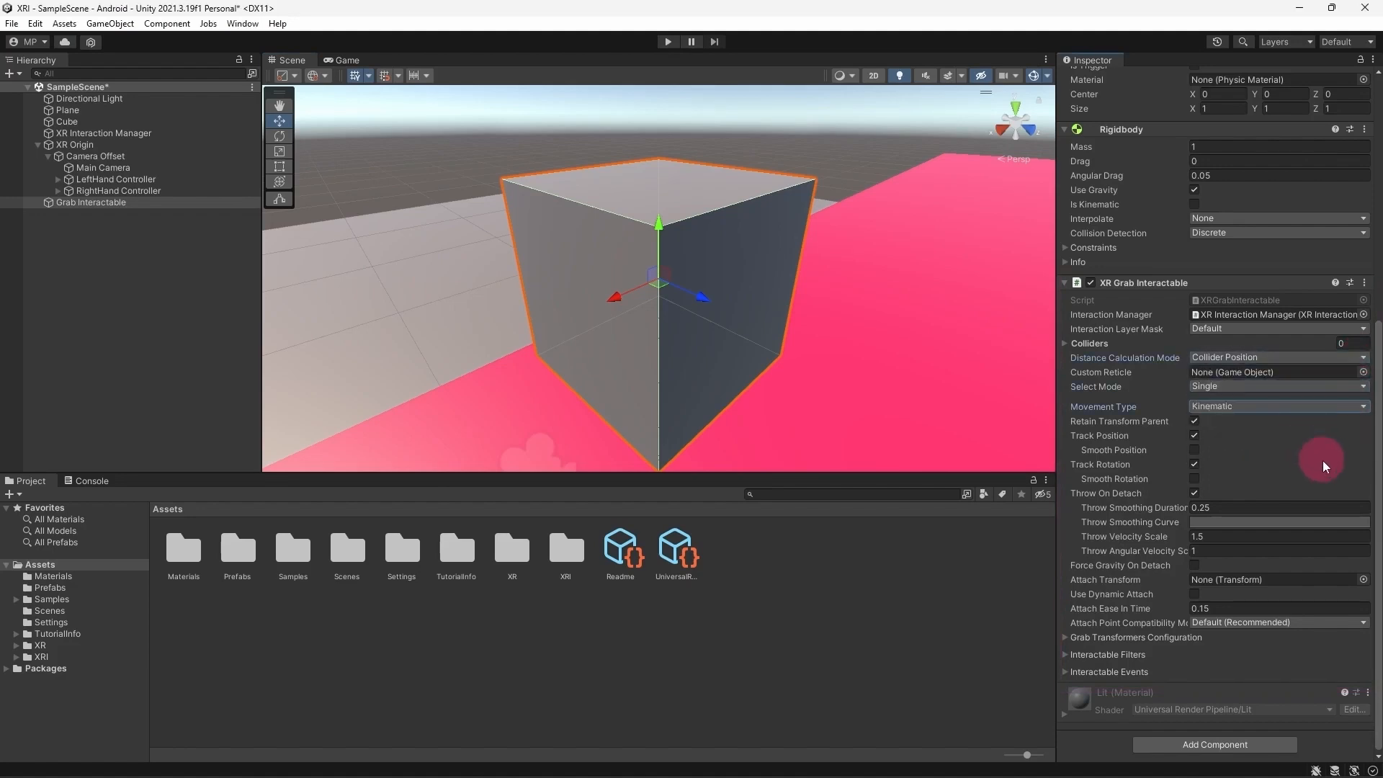
Expand SampleScene down to the hand controllers under Camera Offset and examine RightHand Controller's component settings.
left_click(227, 128)
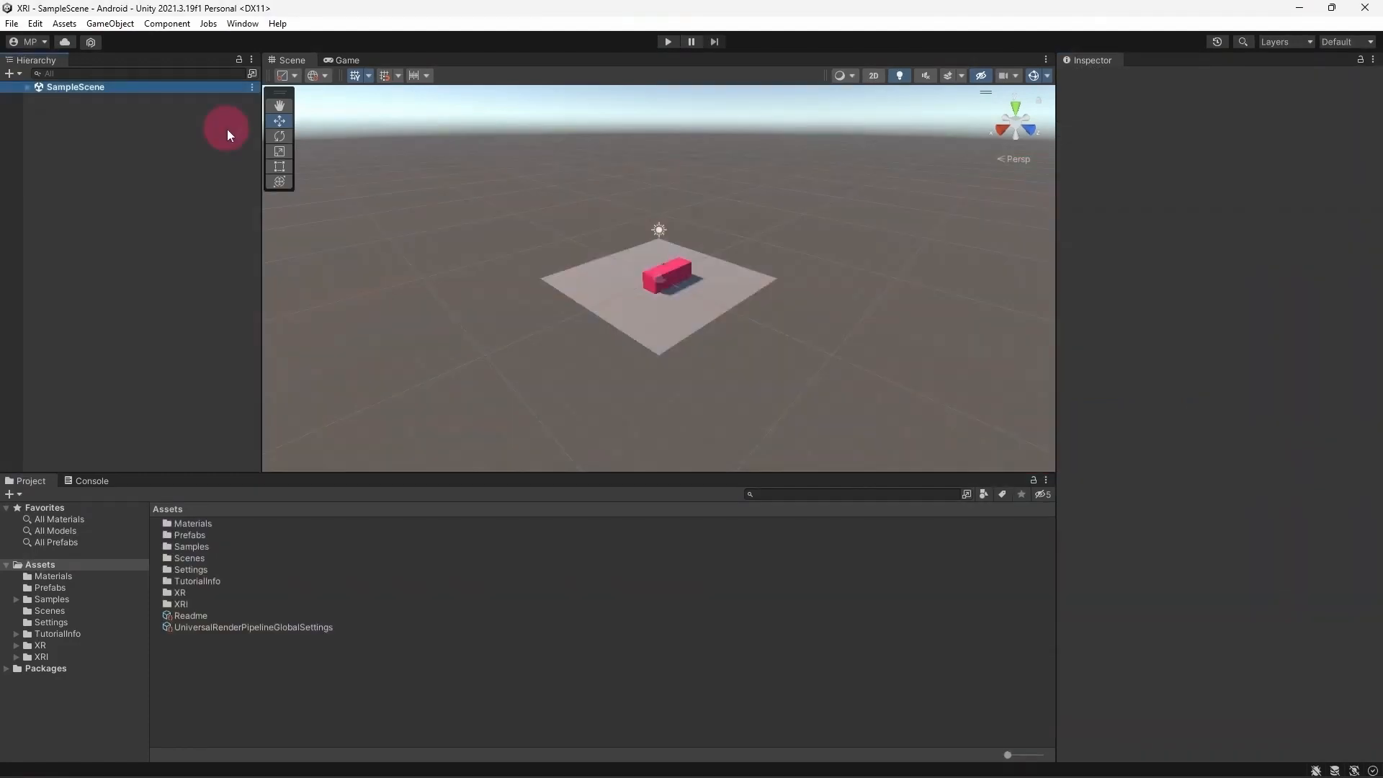
left_click(14, 92)
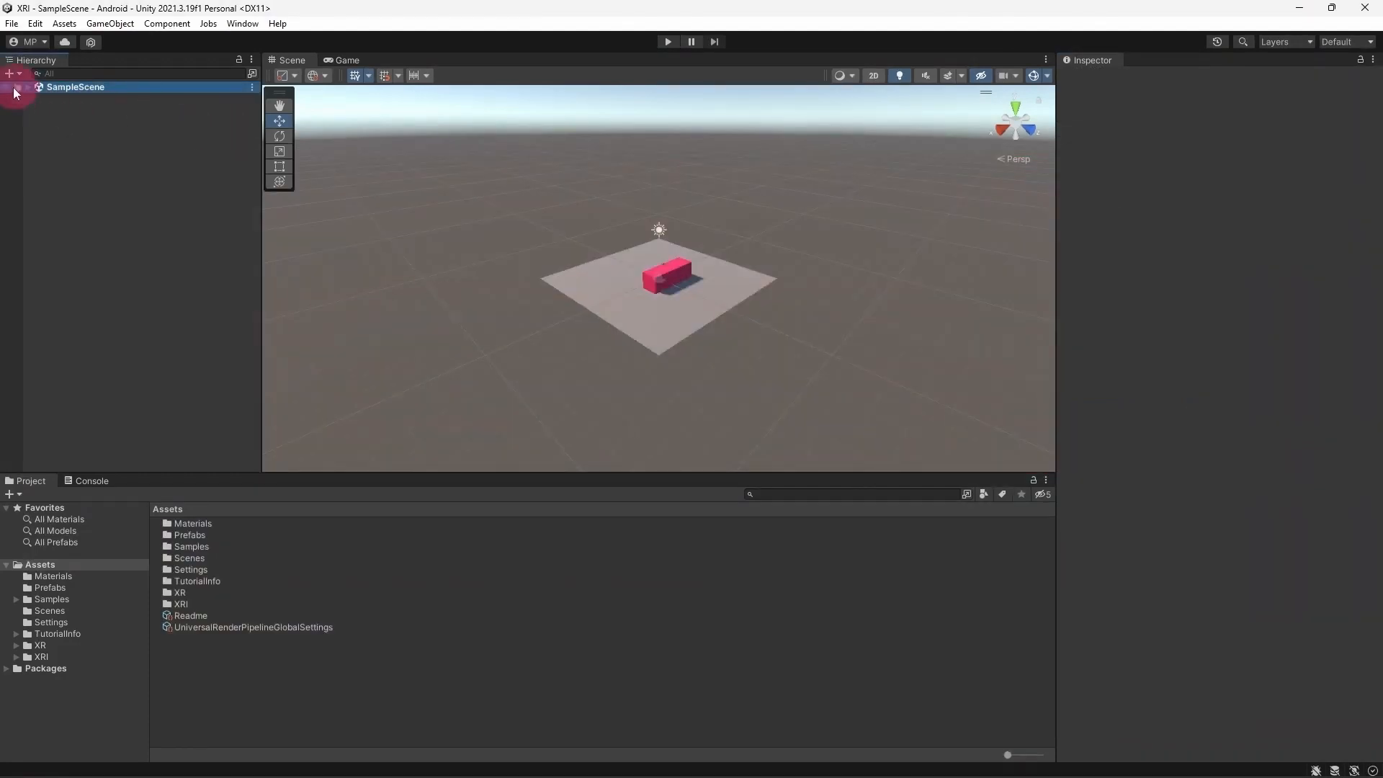
left_click(27, 88)
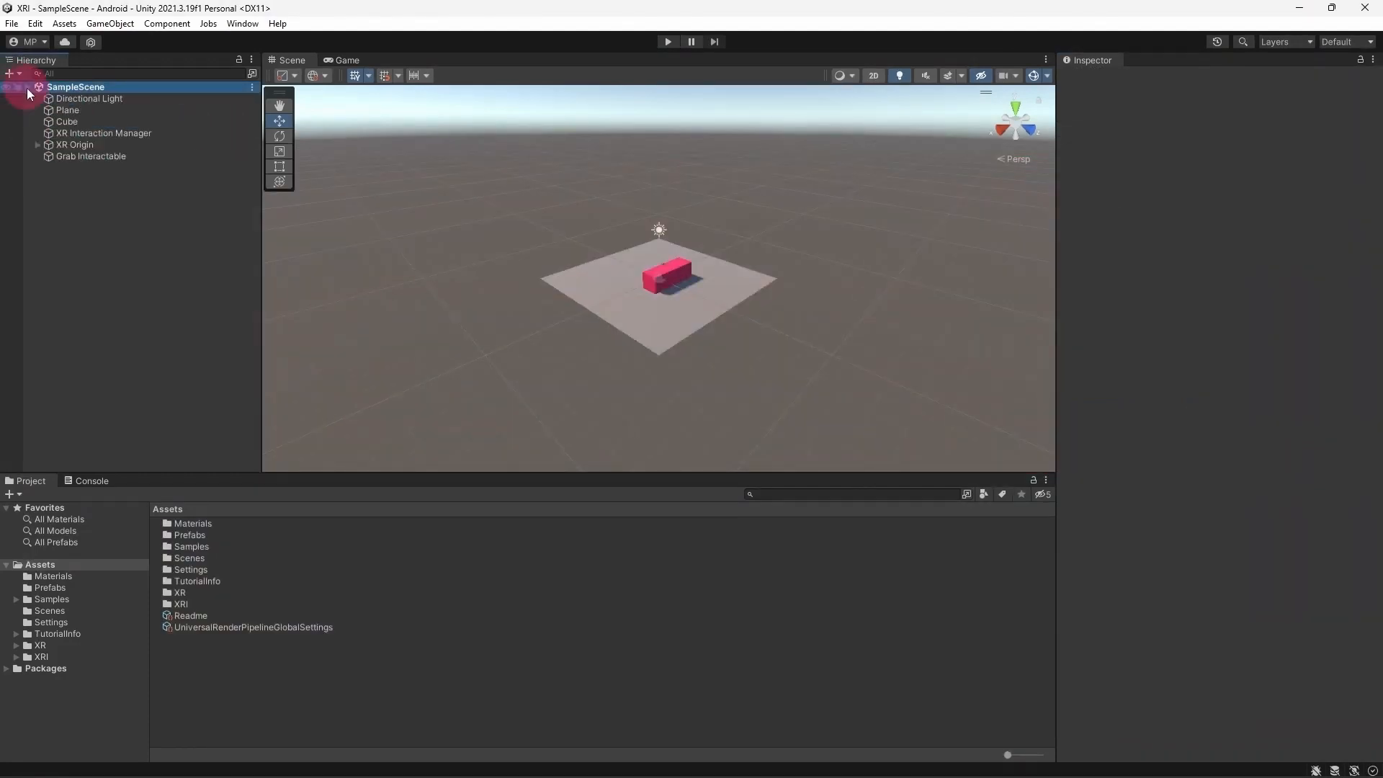
left_click(37, 144)
left_click(49, 157)
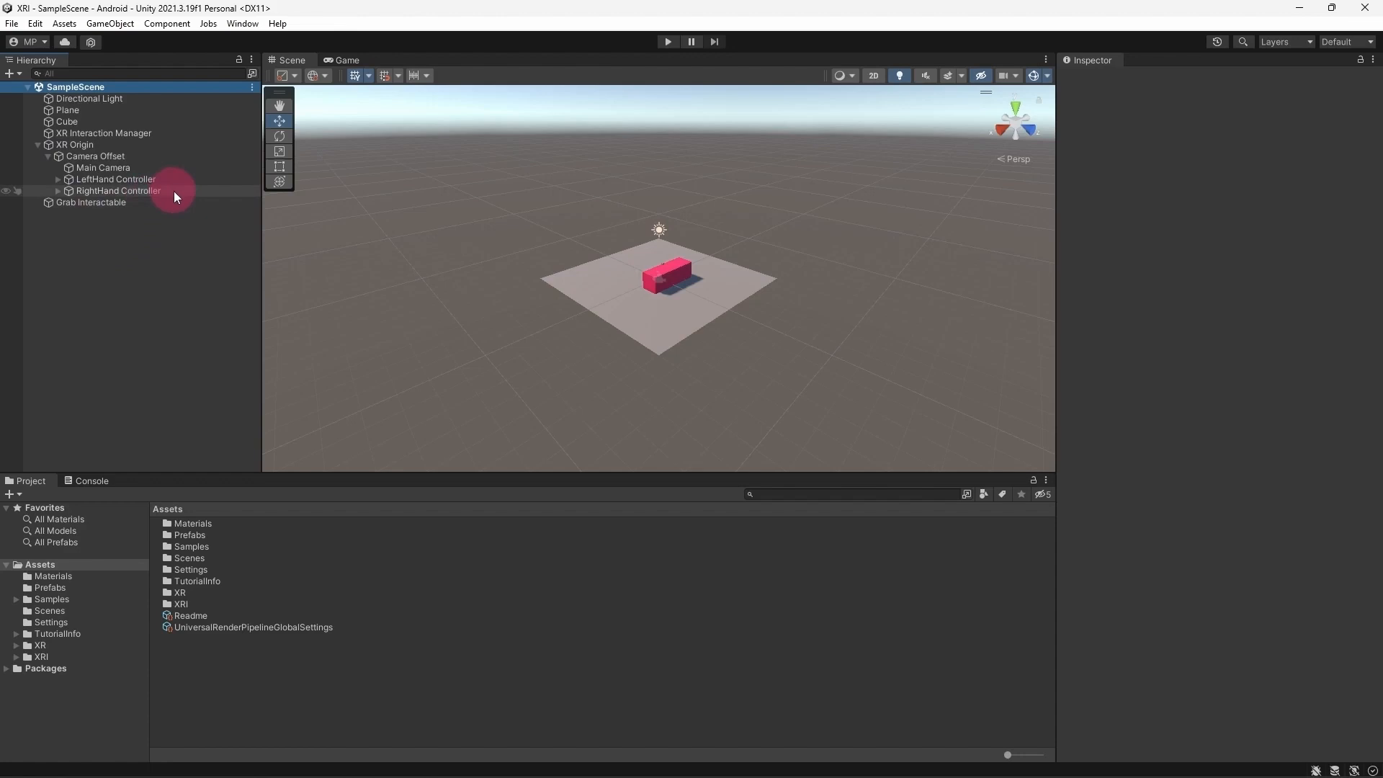
left_click(175, 192)
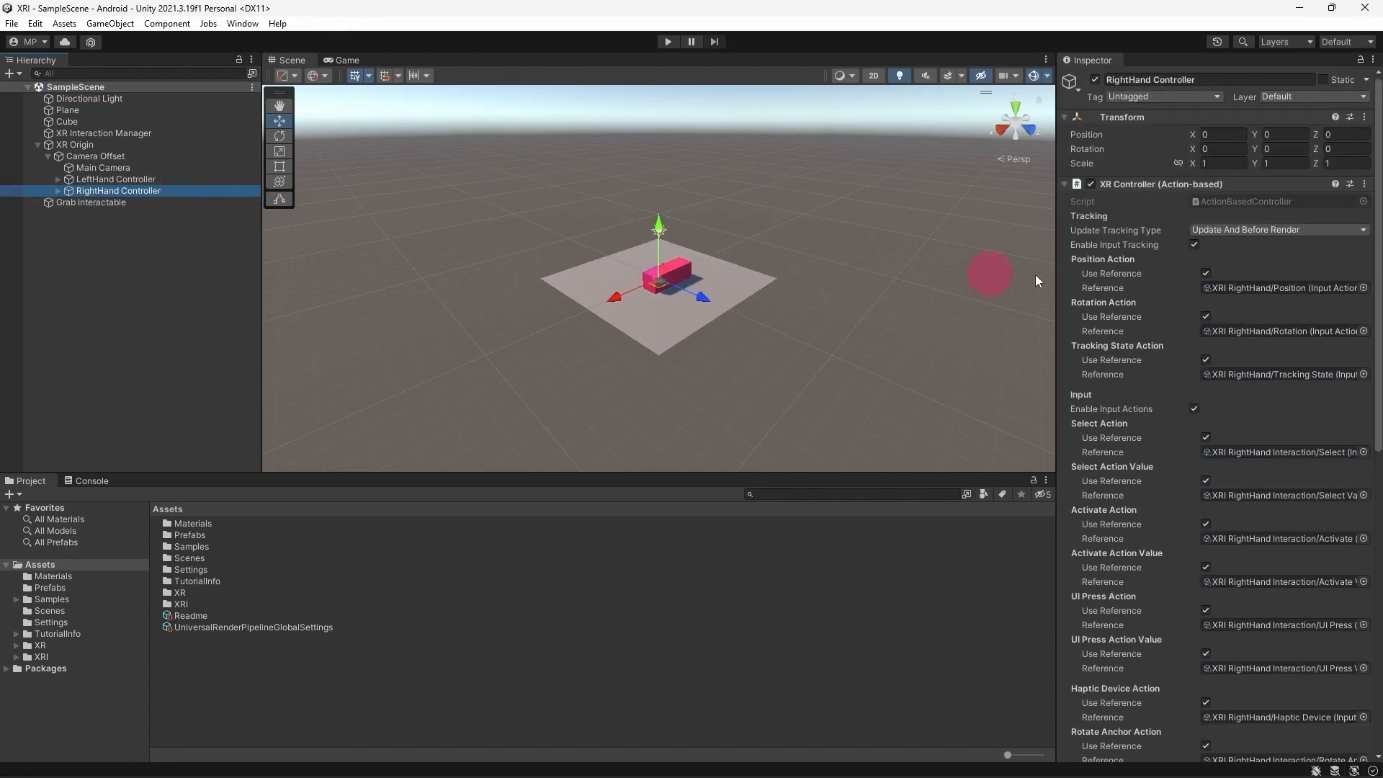
left_click_drag(1376, 284, 1368, 638)
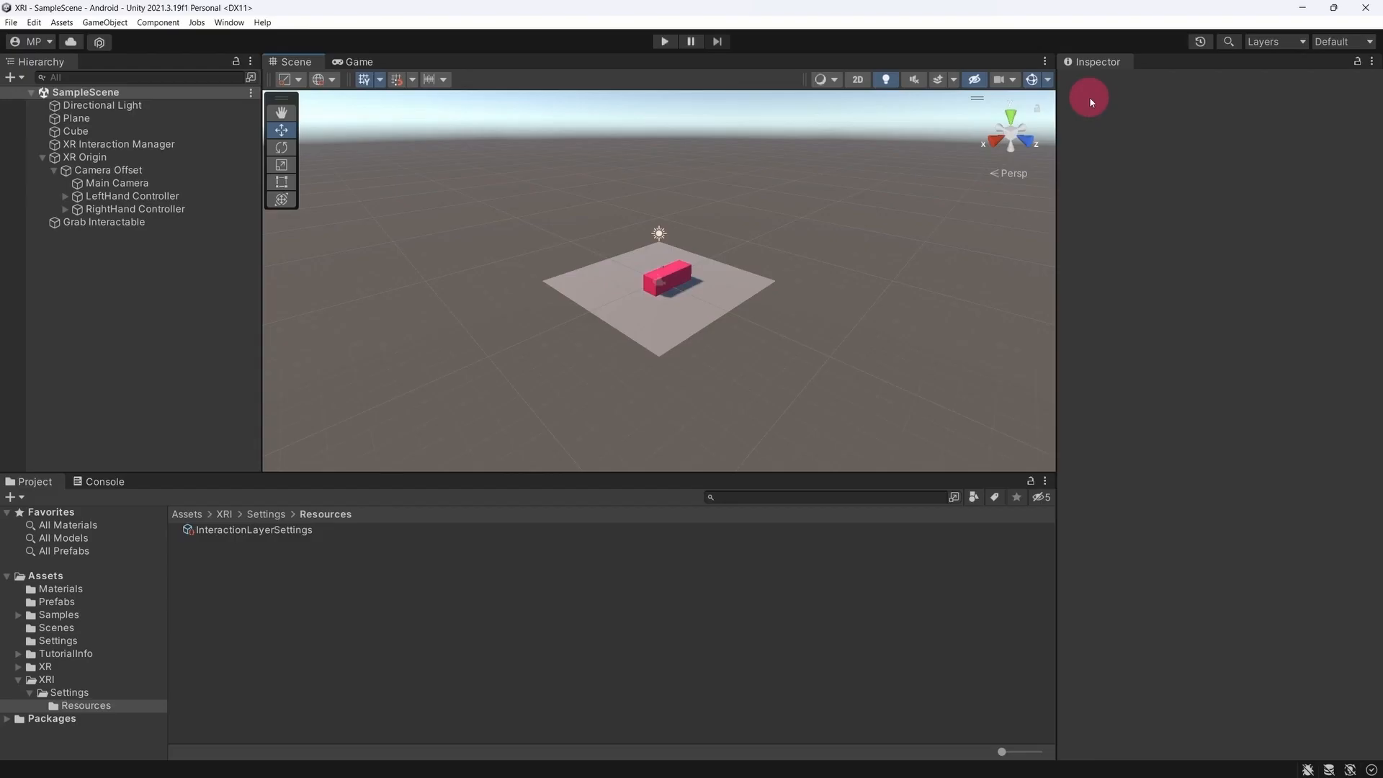
Open the Interaction Layer Settings from the Grab Interactable's Interaction Layer Mask and add a user layer named pickups.
left_click(191, 228)
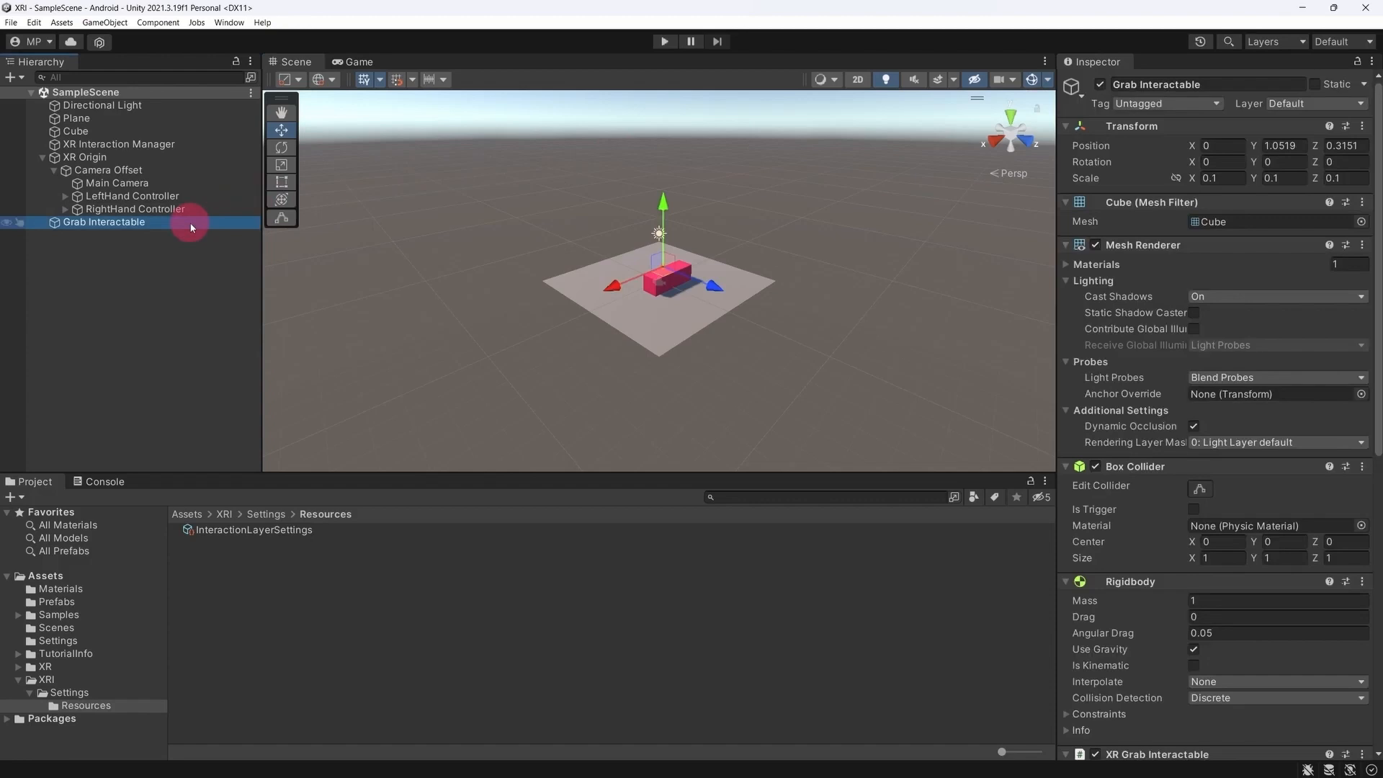
left_click_drag(1378, 124, 1379, 427)
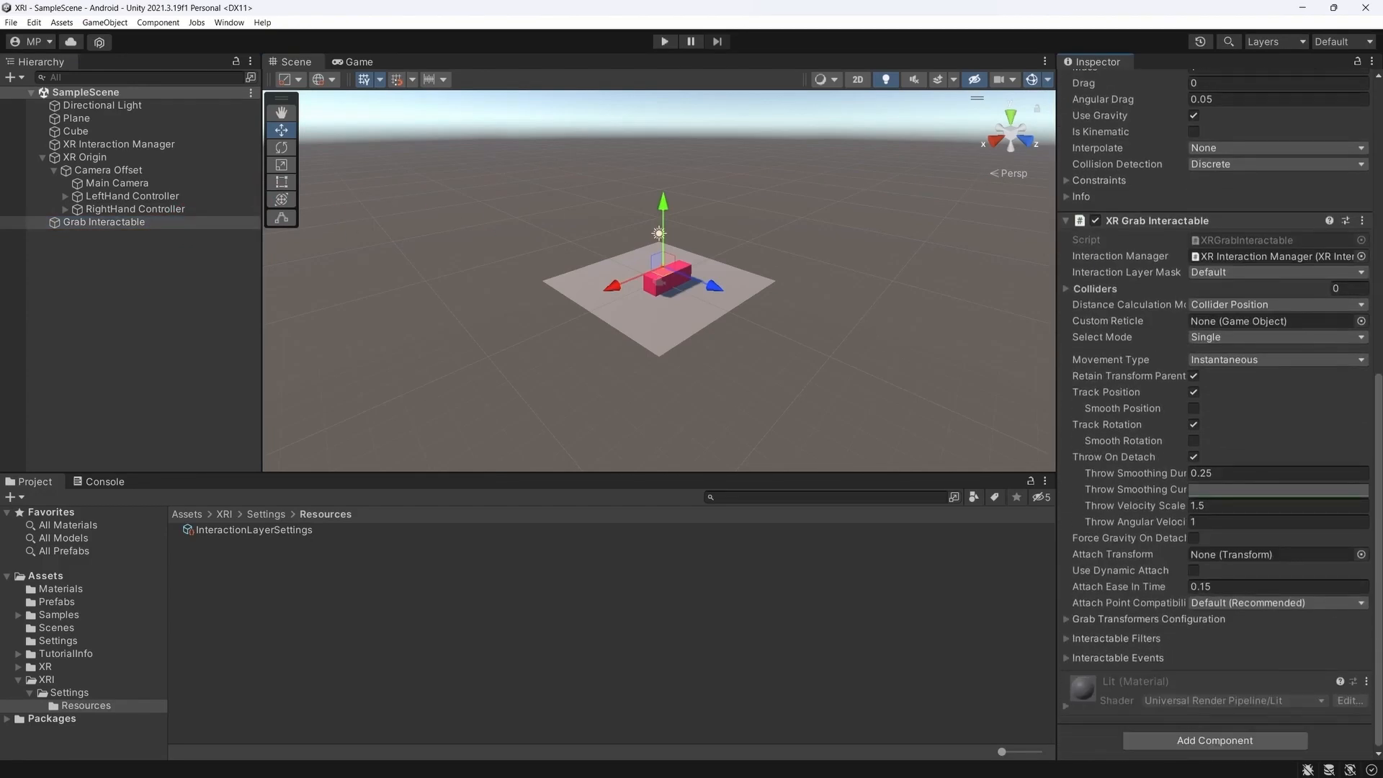
left_click(1252, 274)
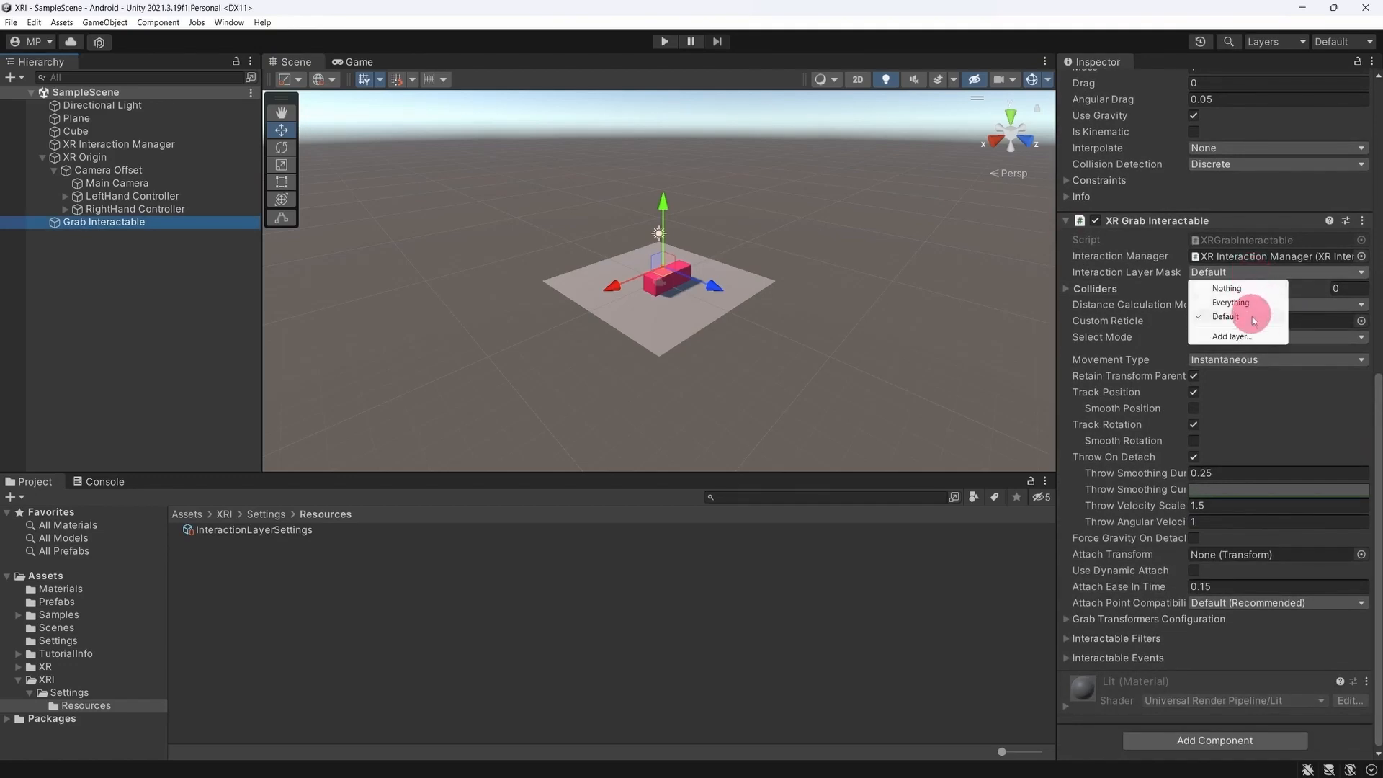
left_click(1258, 336)
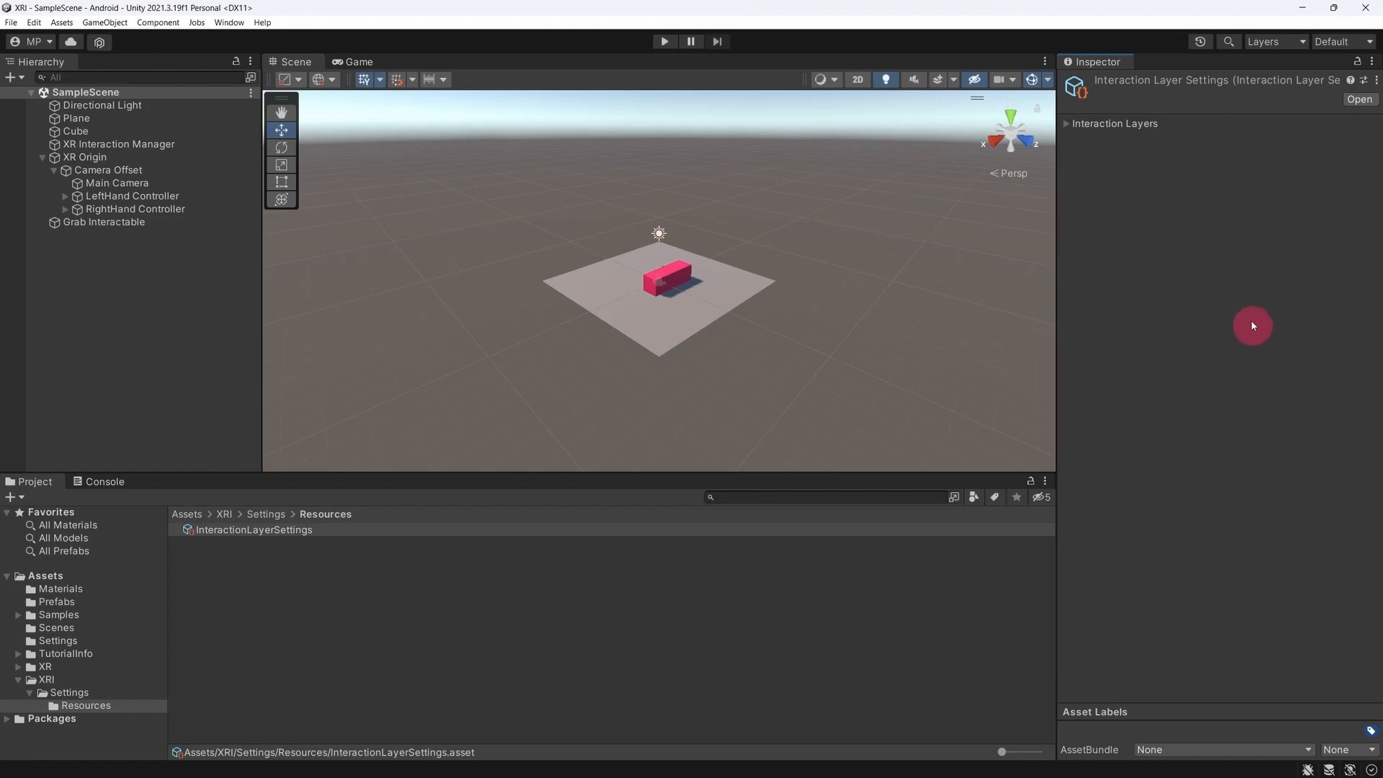
left_click(1121, 124)
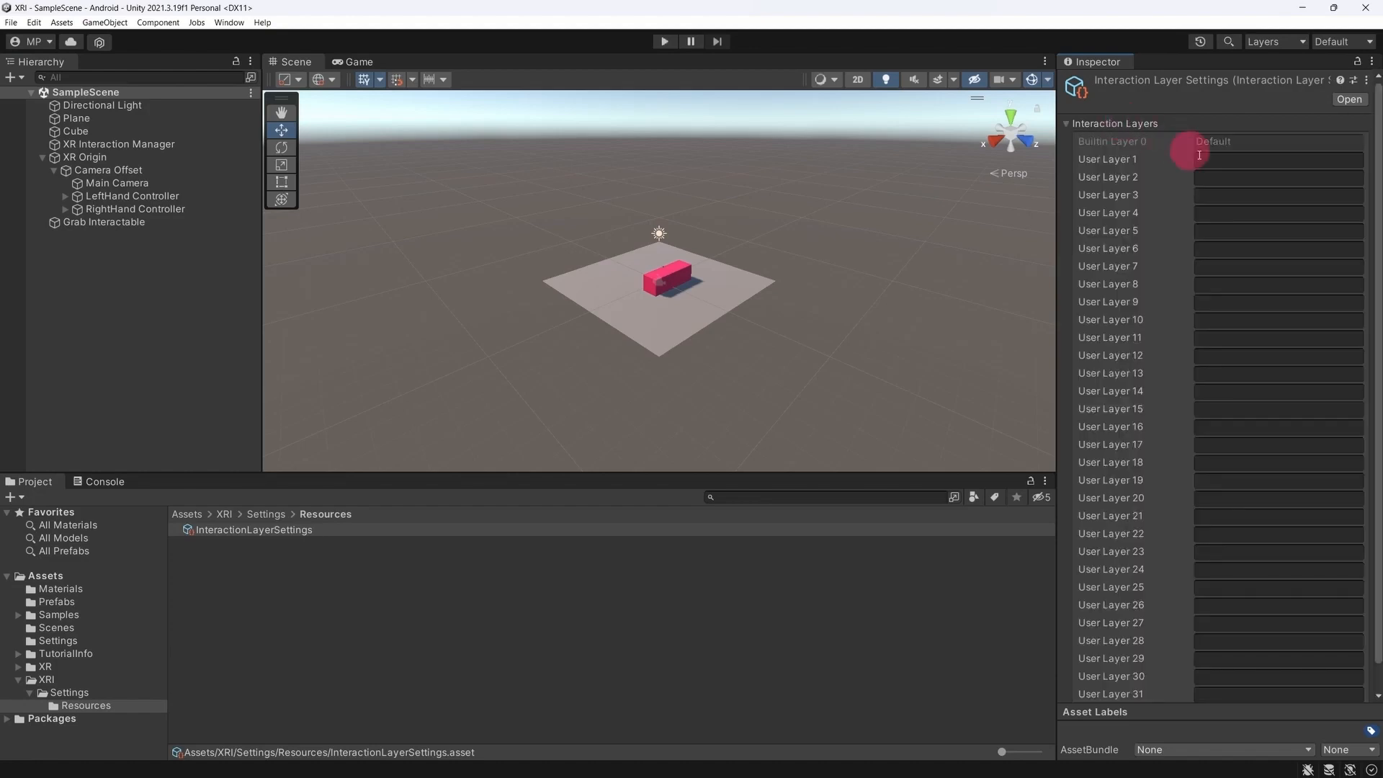
Clear the Grab Interactable's Interaction Layer Mask to Nothing and assign only the pickups layer.
left_click(167, 222)
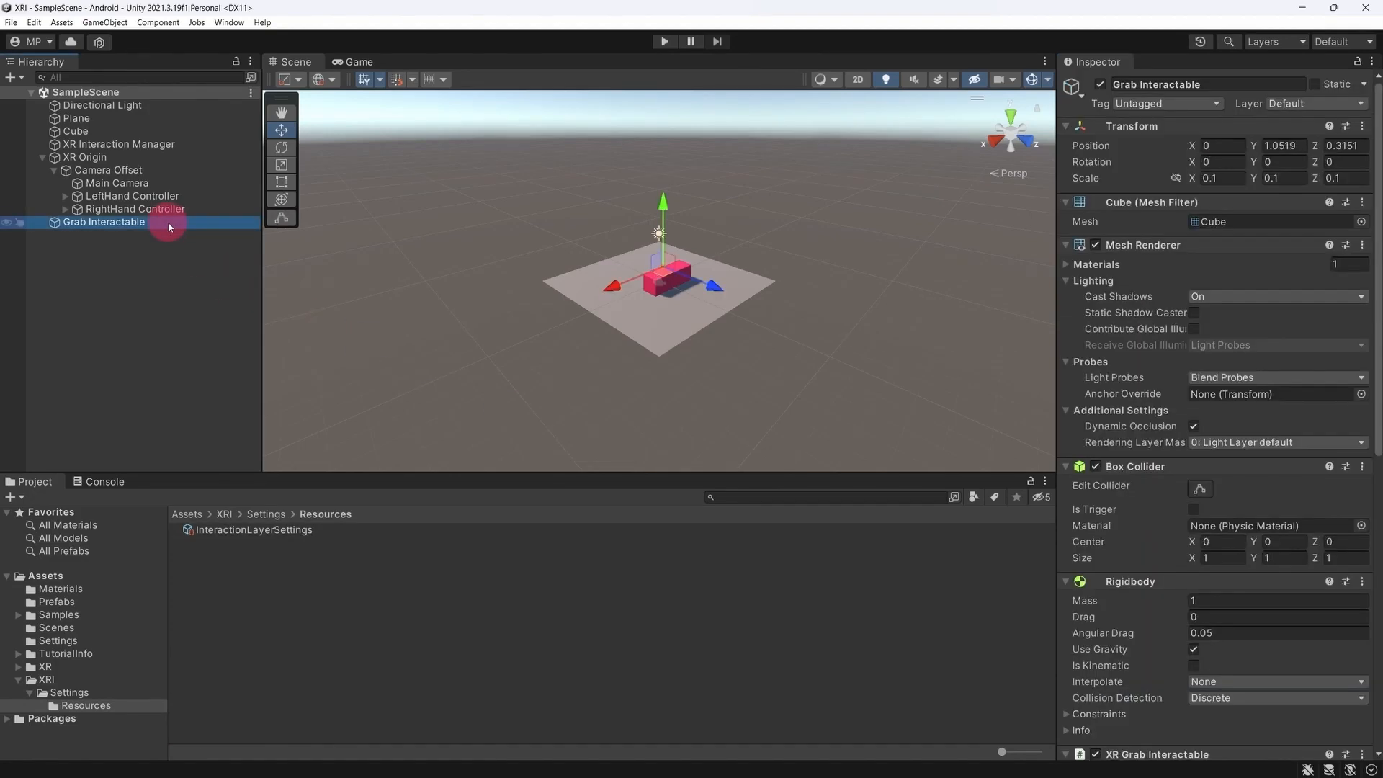
scroll(1362, 272, "down", 10)
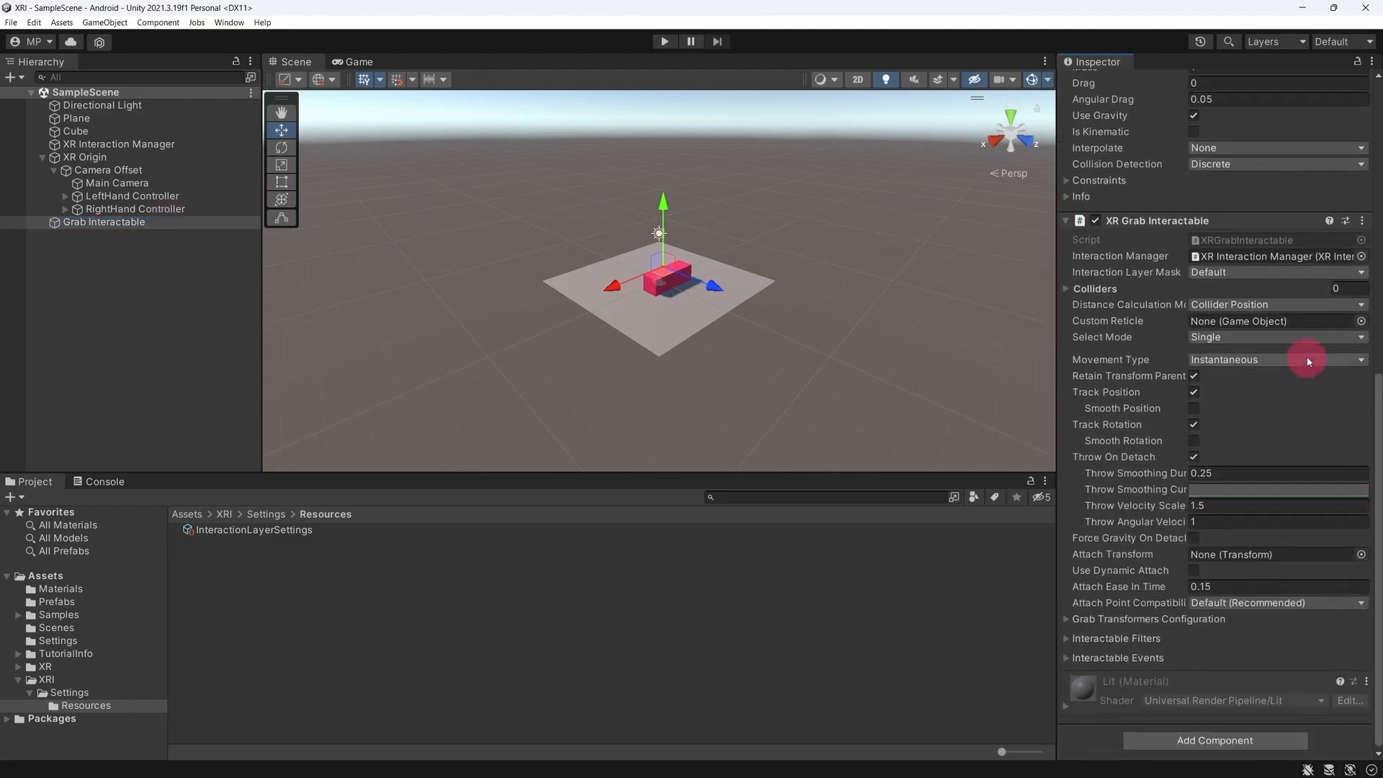
left_click(1272, 273)
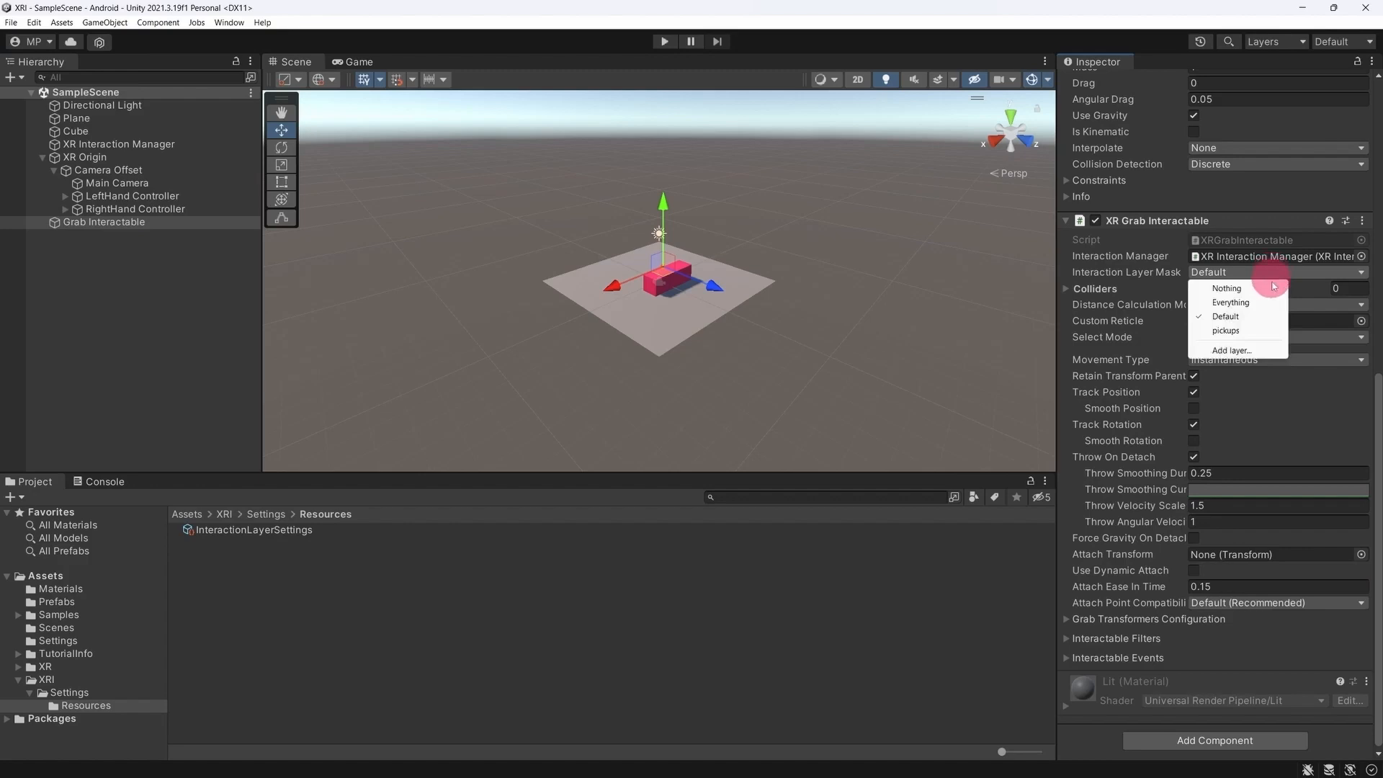
left_click(1275, 290)
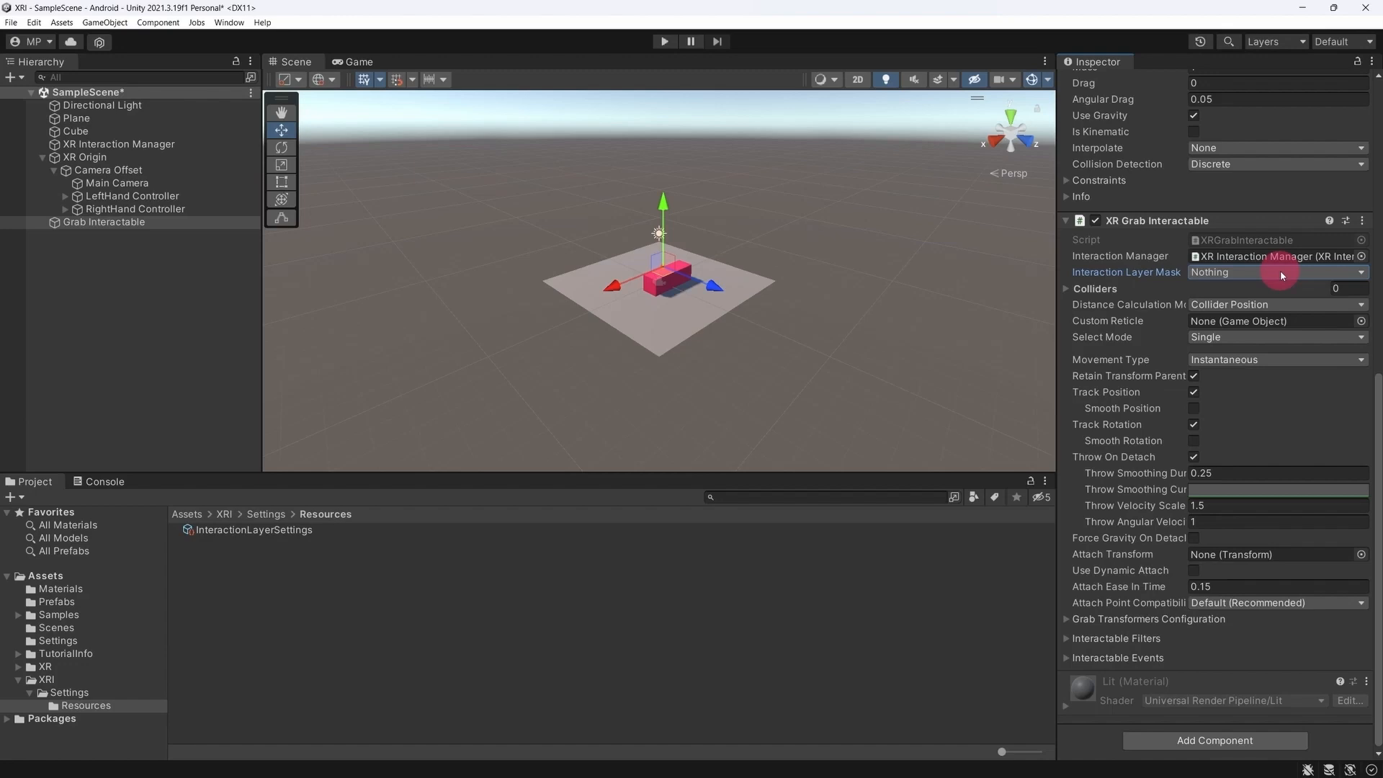
left_click(1280, 275)
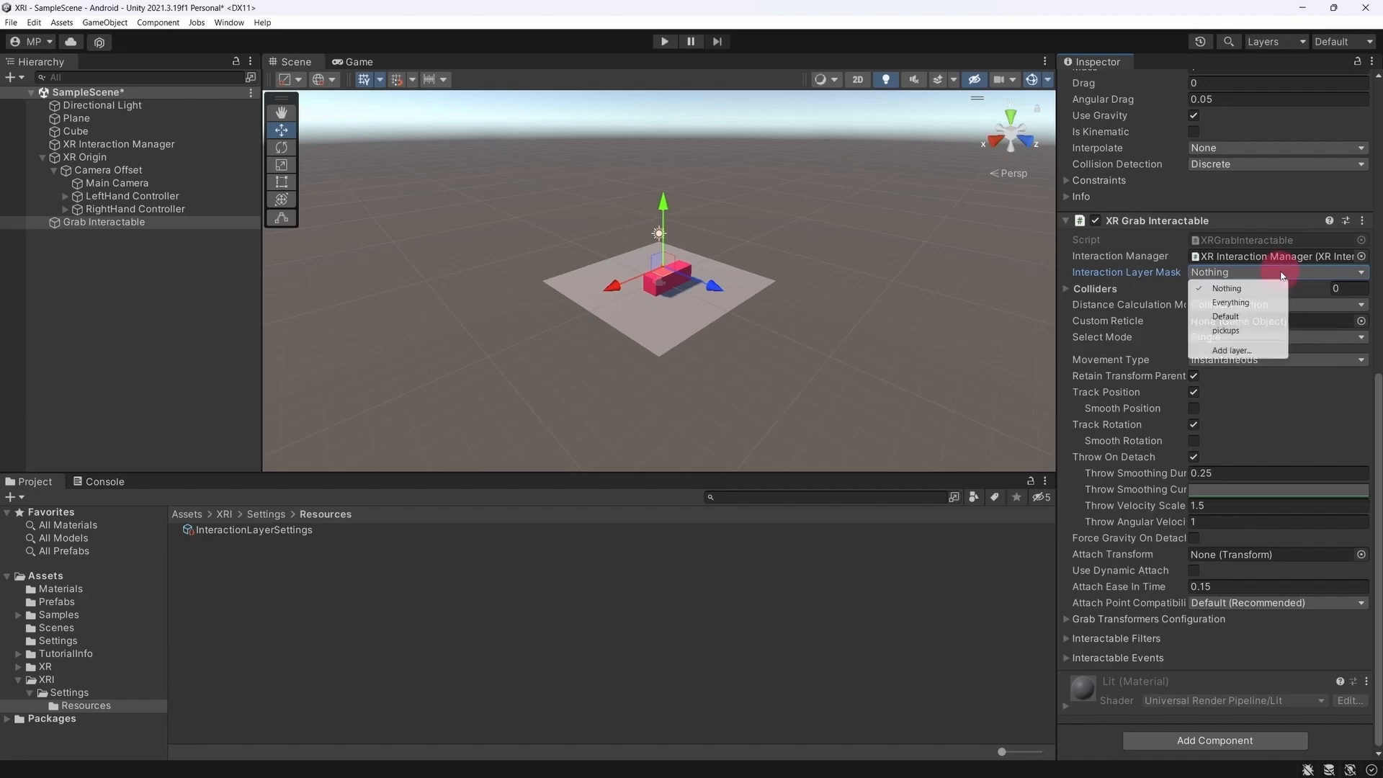
left_click(1265, 330)
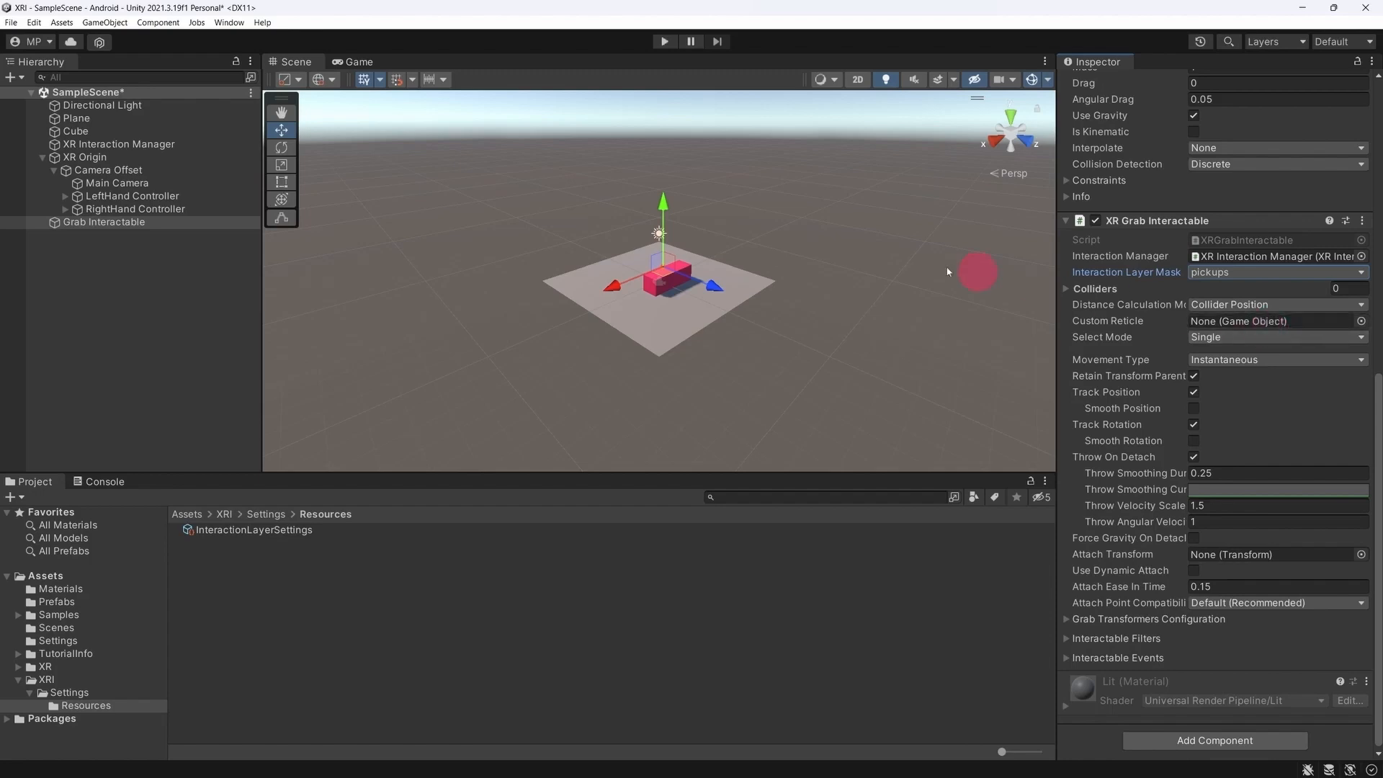
Clear the Interaction Layer Mask of RightHand Controller's XR Direct Interactor to Nothing and assign only the pickups layer.
left_click(193, 209)
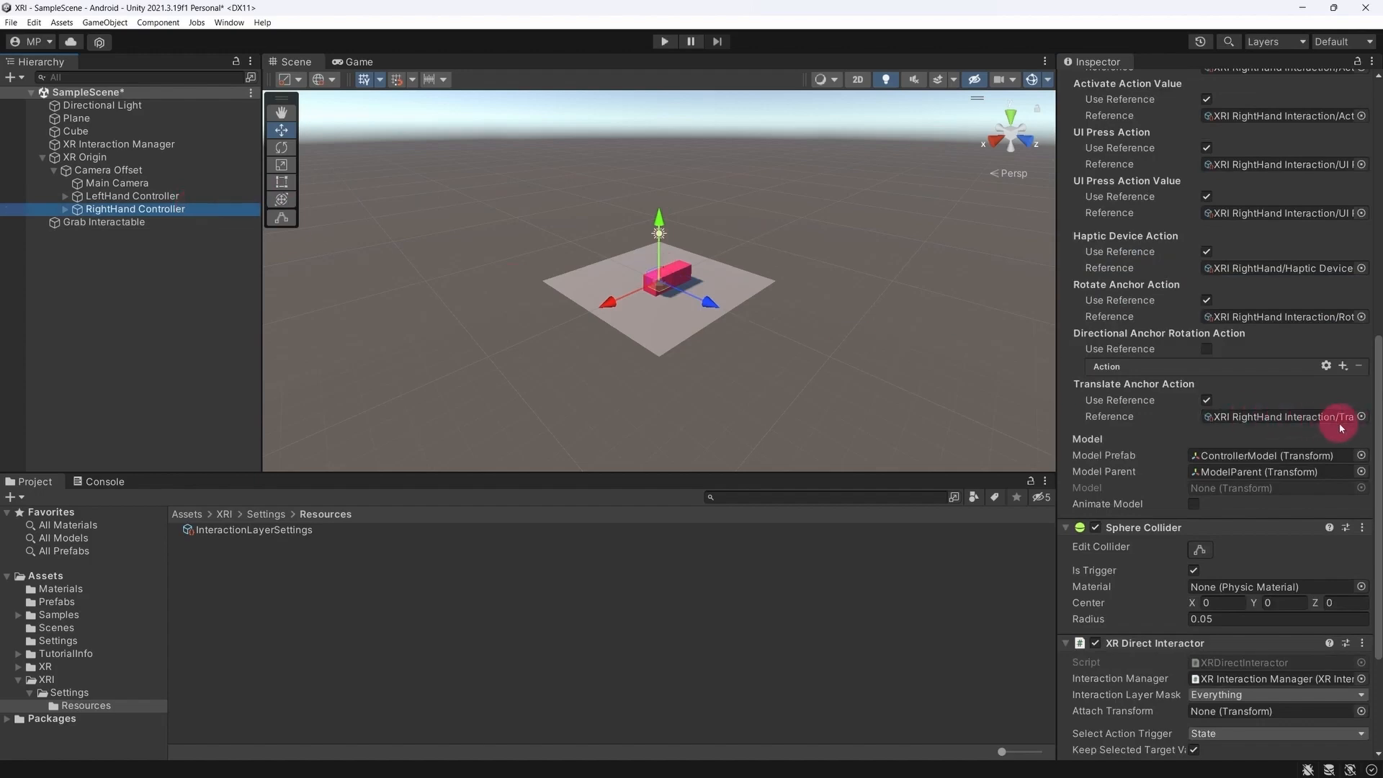
scroll(1378, 460, "down", 3)
left_click_drag(1377, 460, 1380, 621)
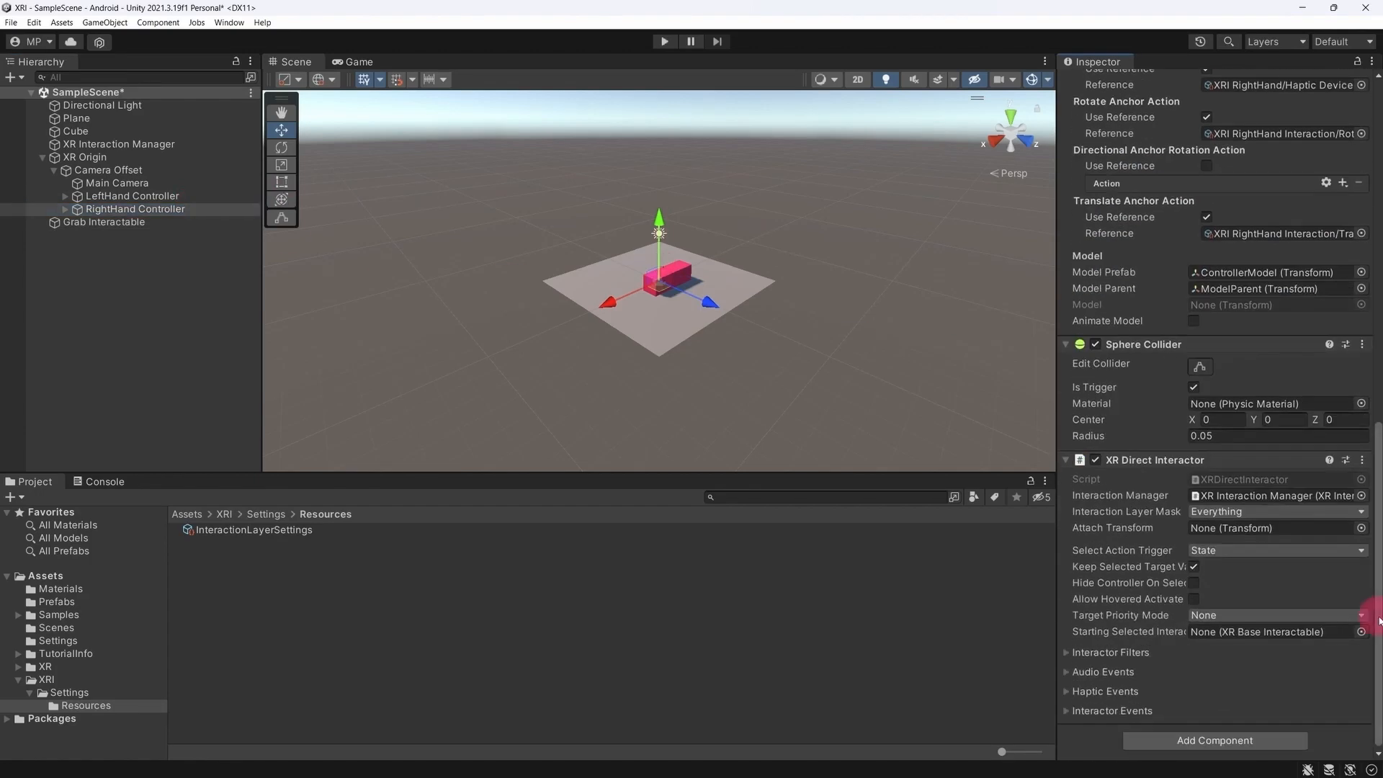
left_click(1310, 513)
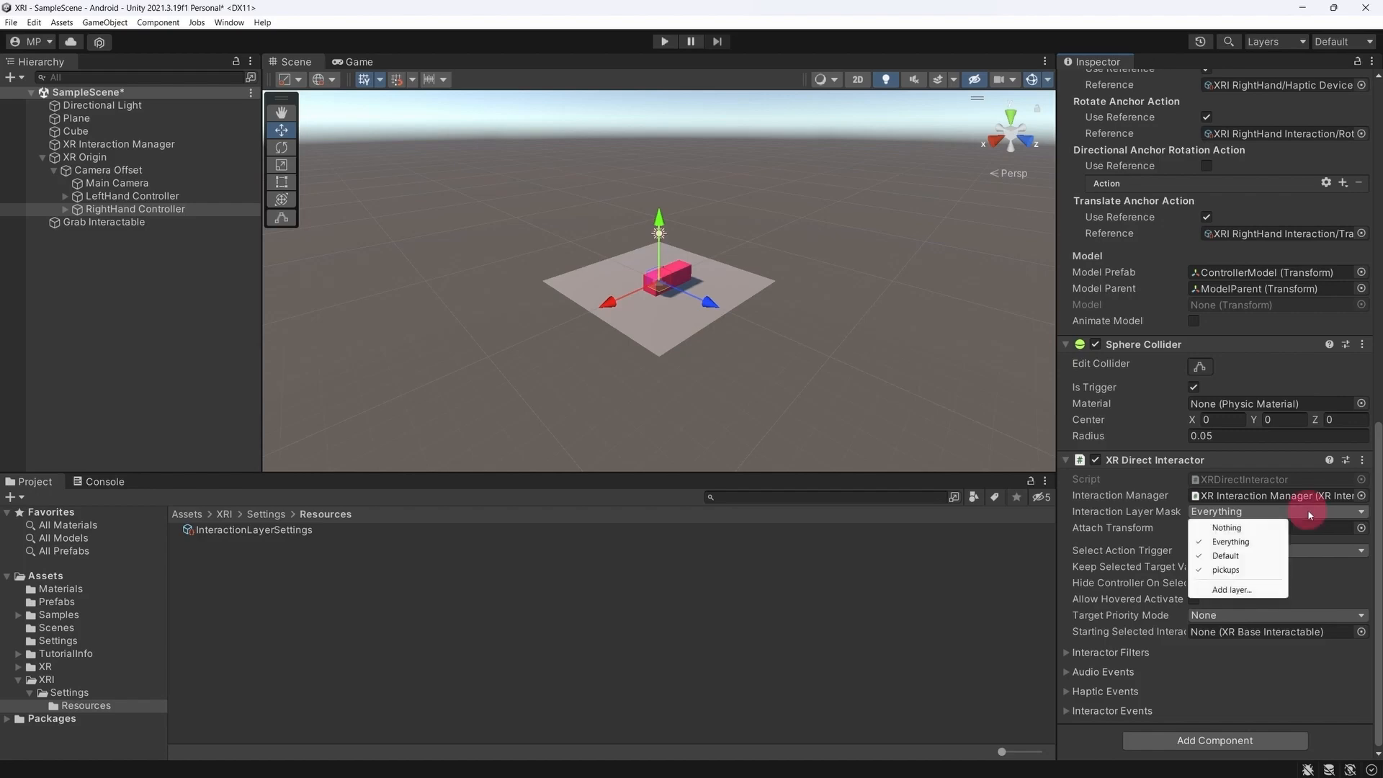
left_click(1275, 528)
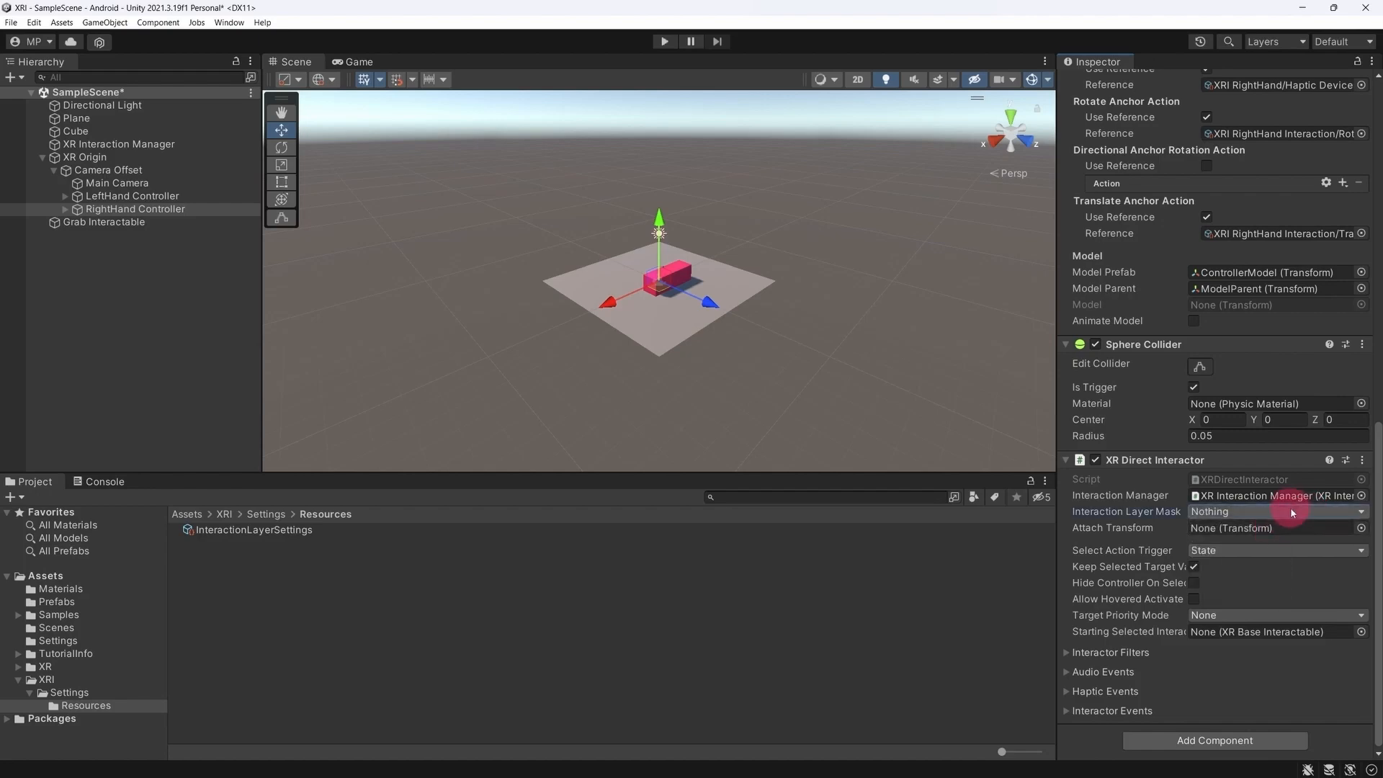
left_click(1292, 513)
left_click(1269, 568)
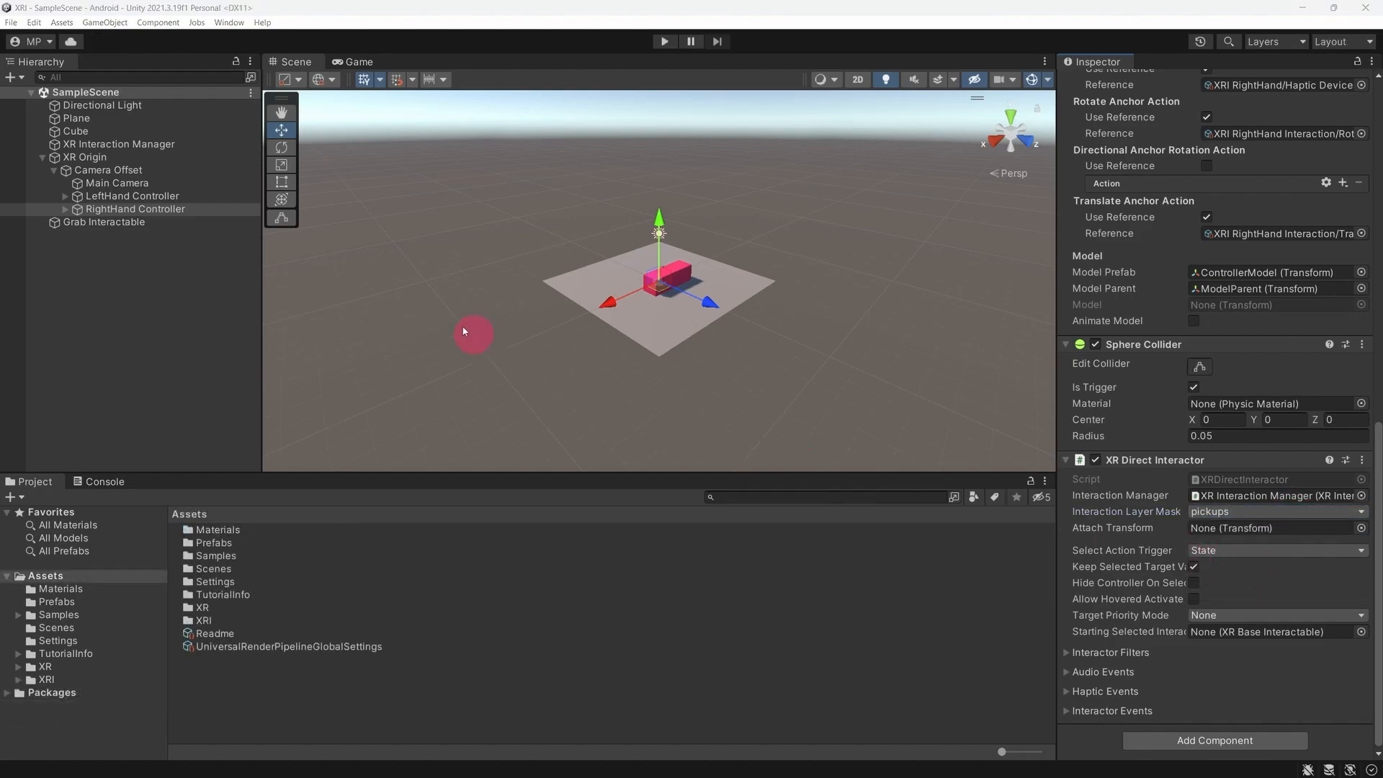
Clear the Interaction Layer Mask of LeftHand Controller's XR Ray Interactor to Nothing and assign only the Default layer.
left_click(193, 195)
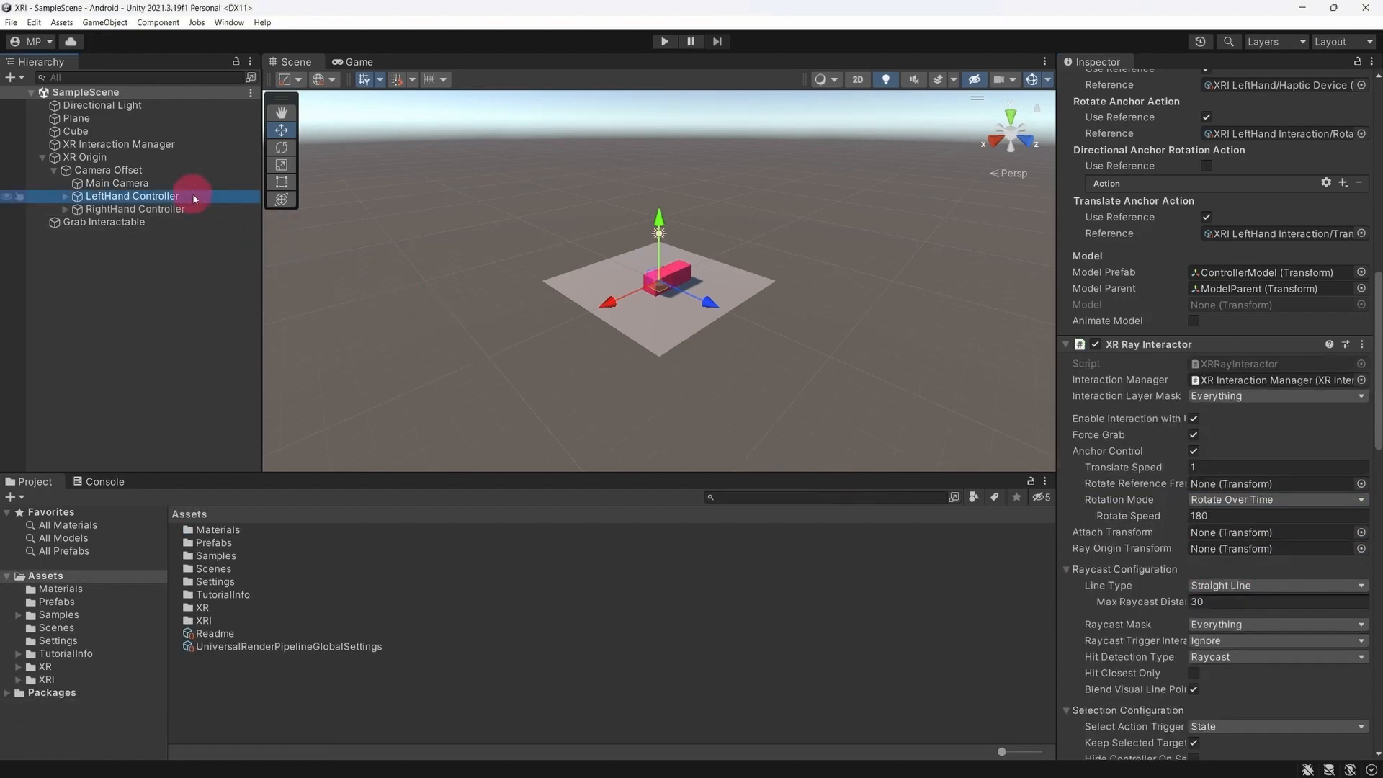
left_click_drag(1380, 331, 1375, 395)
left_click(1374, 395)
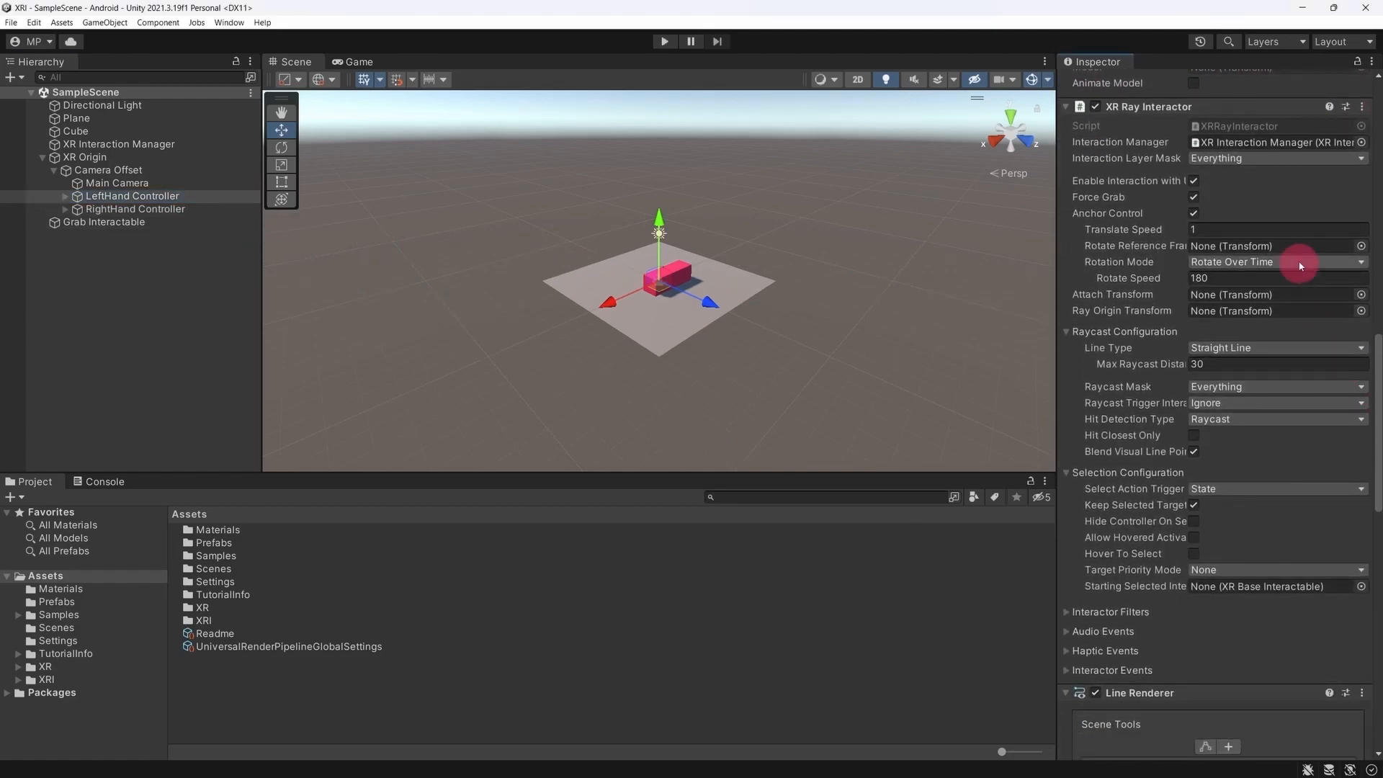
left_click(1275, 162)
left_click(1265, 175)
left_click(1269, 162)
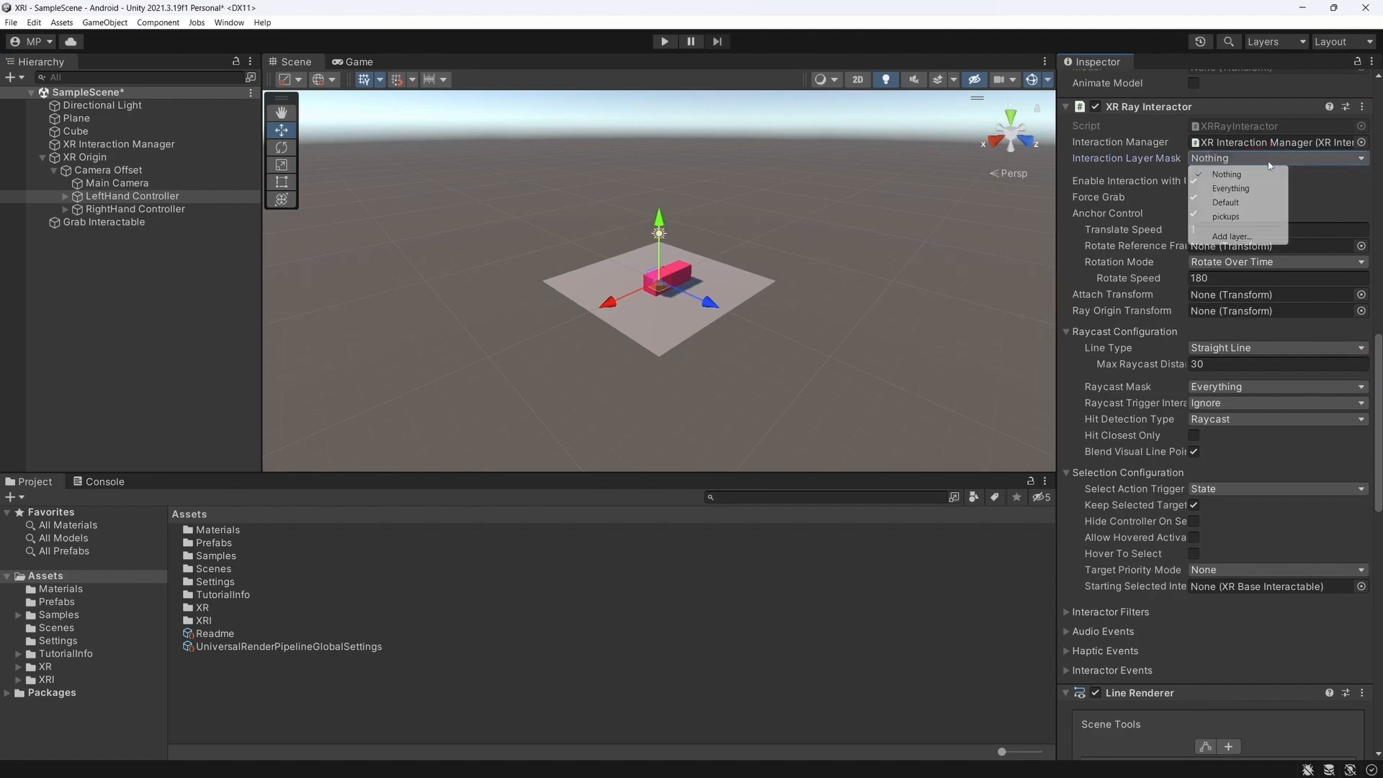
left_click(1264, 202)
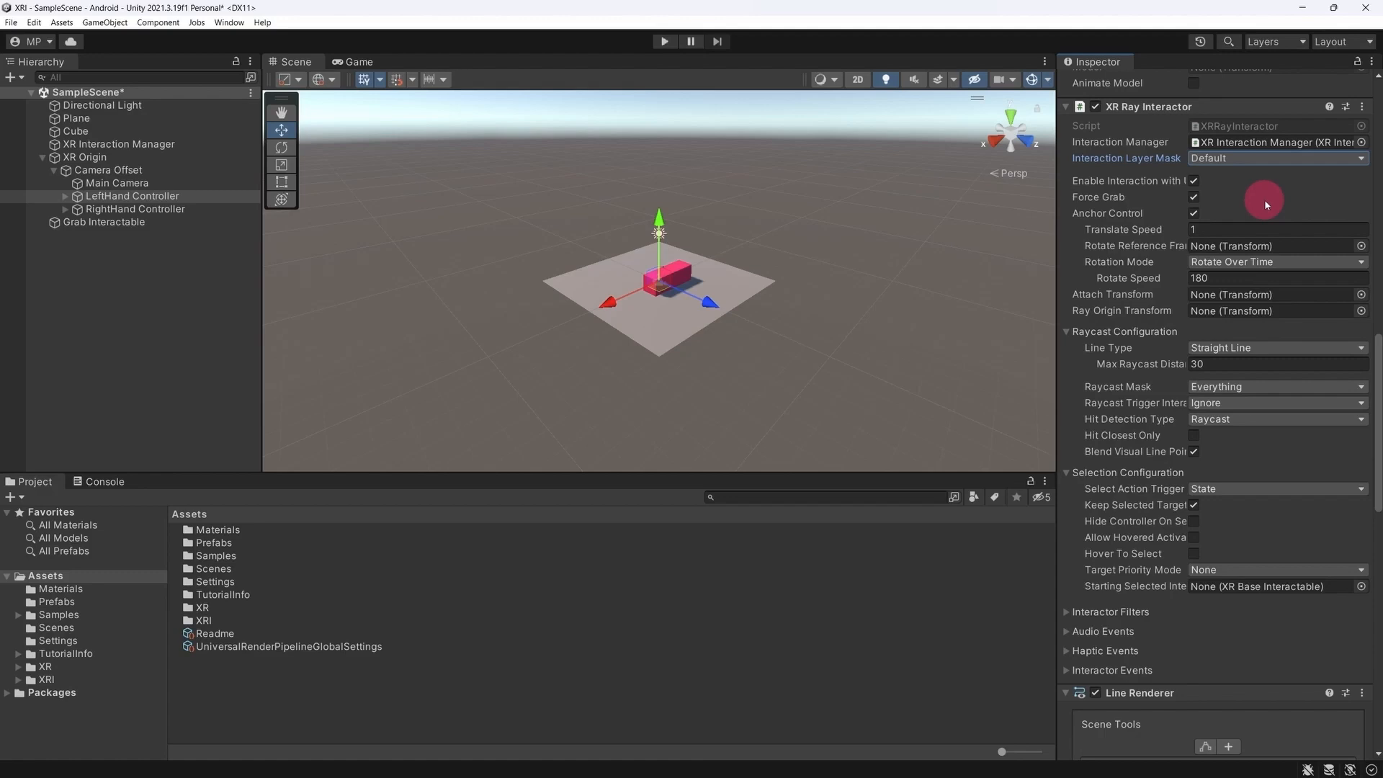
scroll(1264, 199, "down", 1)
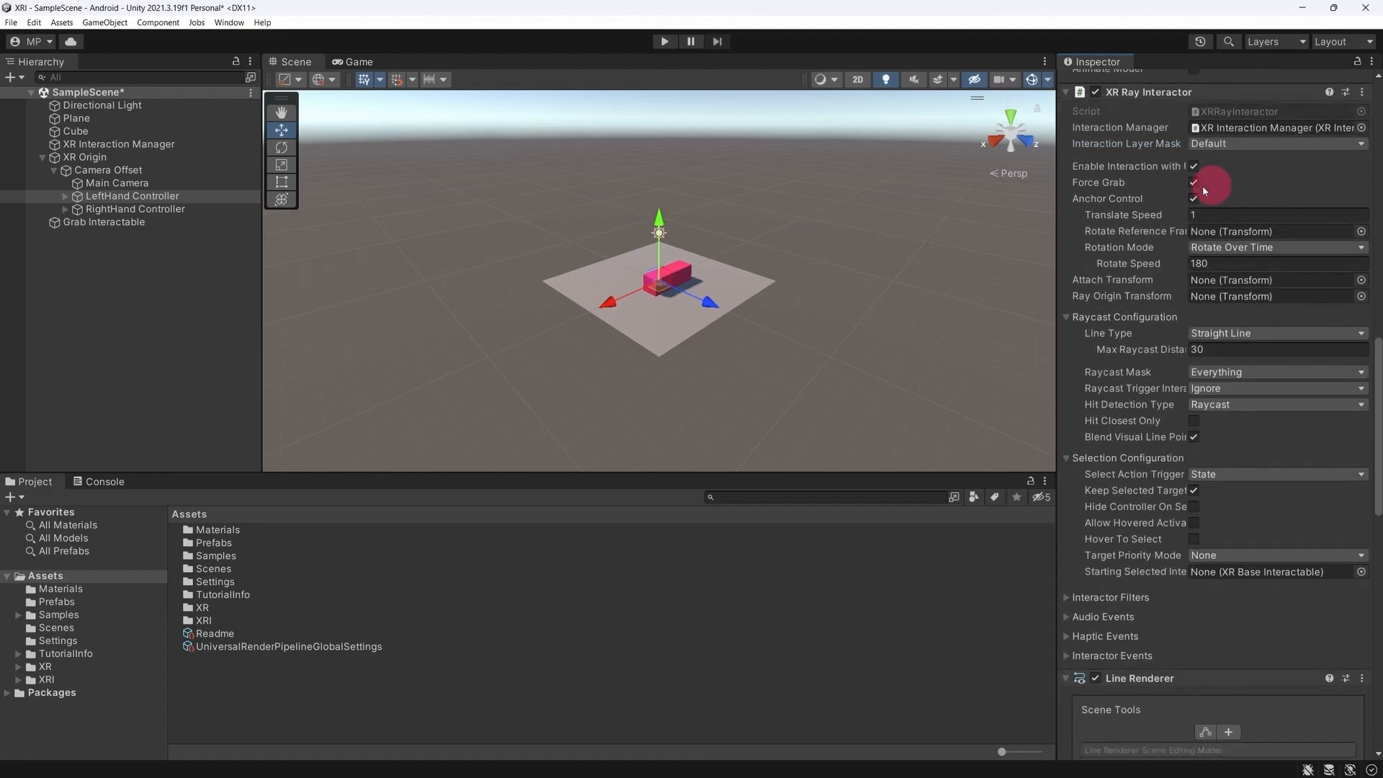
Add a second XR Grab Interactable object at the root of SampleScene.
right_click(106, 350)
mouse_move(180, 634)
left_click(407, 523)
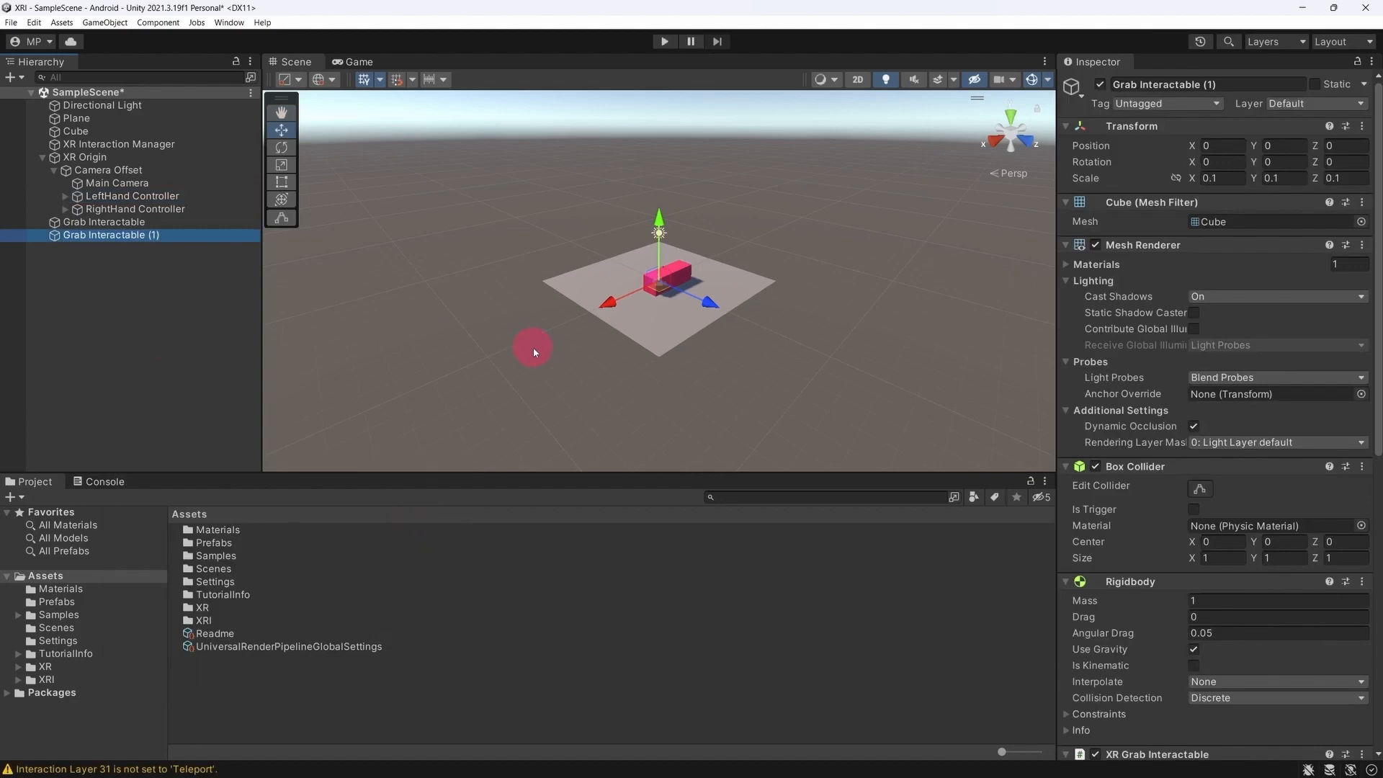
Move the second grab interactable onto the pink block beside the first, at about X -0.181, Y 1.057, Z 0.329.
key("f")
scroll(528, 349, "down", 5)
left_click_drag(528, 349, 928, 223, "alt")
left_click_drag(611, 278, 611, 108)
left_click_drag(721, 180, 828, 245, "alt")
left_click_drag(670, 182, 568, 119)
left_click_drag(756, 216, 1038, 223, "alt")
left_click_drag(797, 131, 794, 146)
left_click_drag(840, 234, 632, 214, "alt")
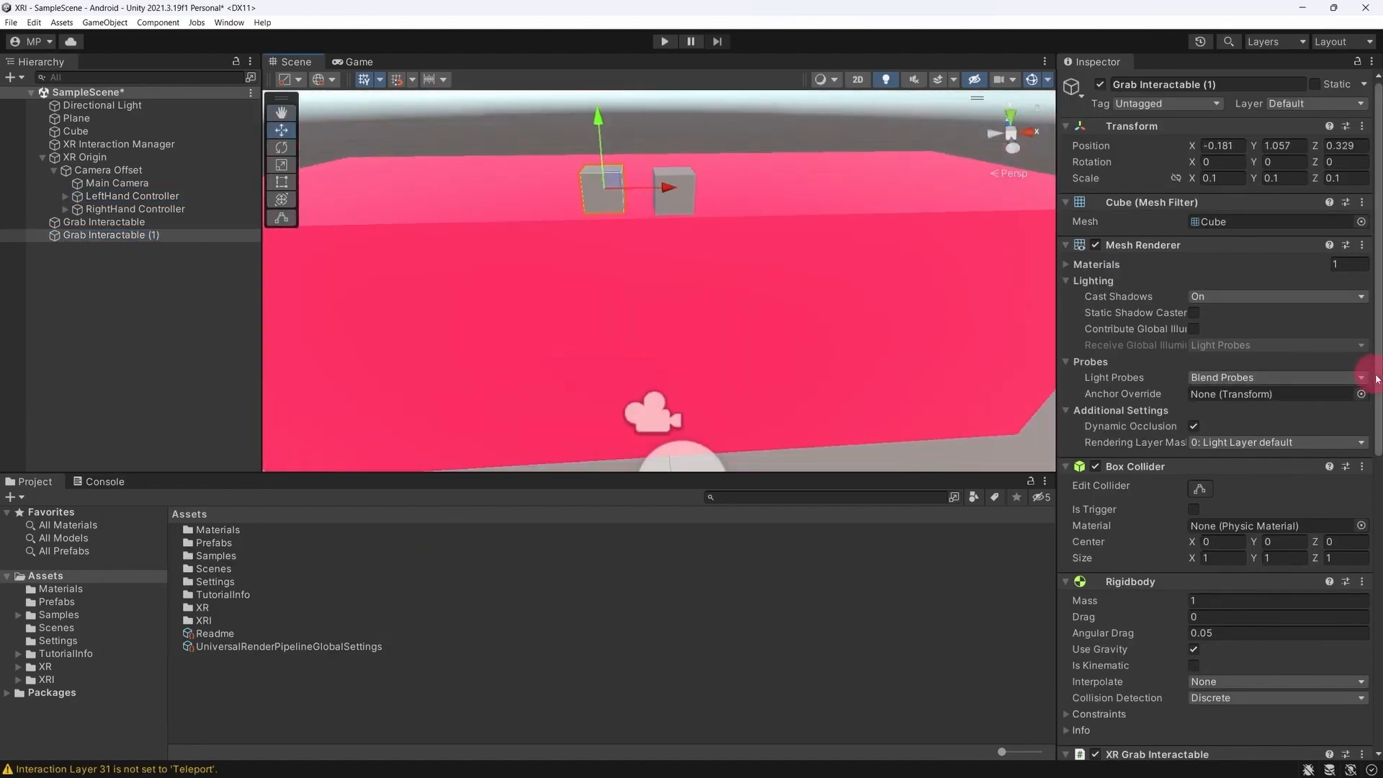
Check the second grab interactable's Interaction Layer Mask and test grabbing both cubes in Play mode, ending the test run.
scroll(1358, 367, "down", 10)
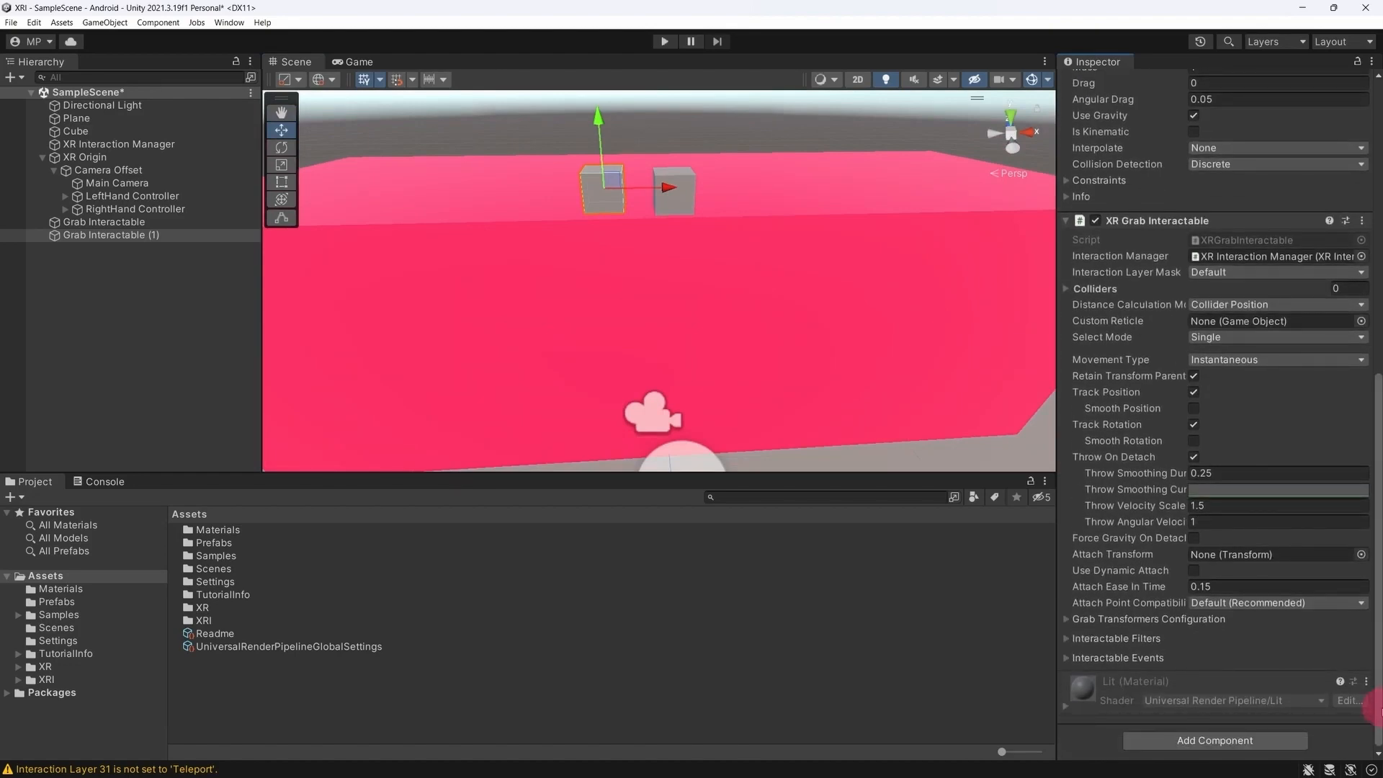
left_click(663, 40)
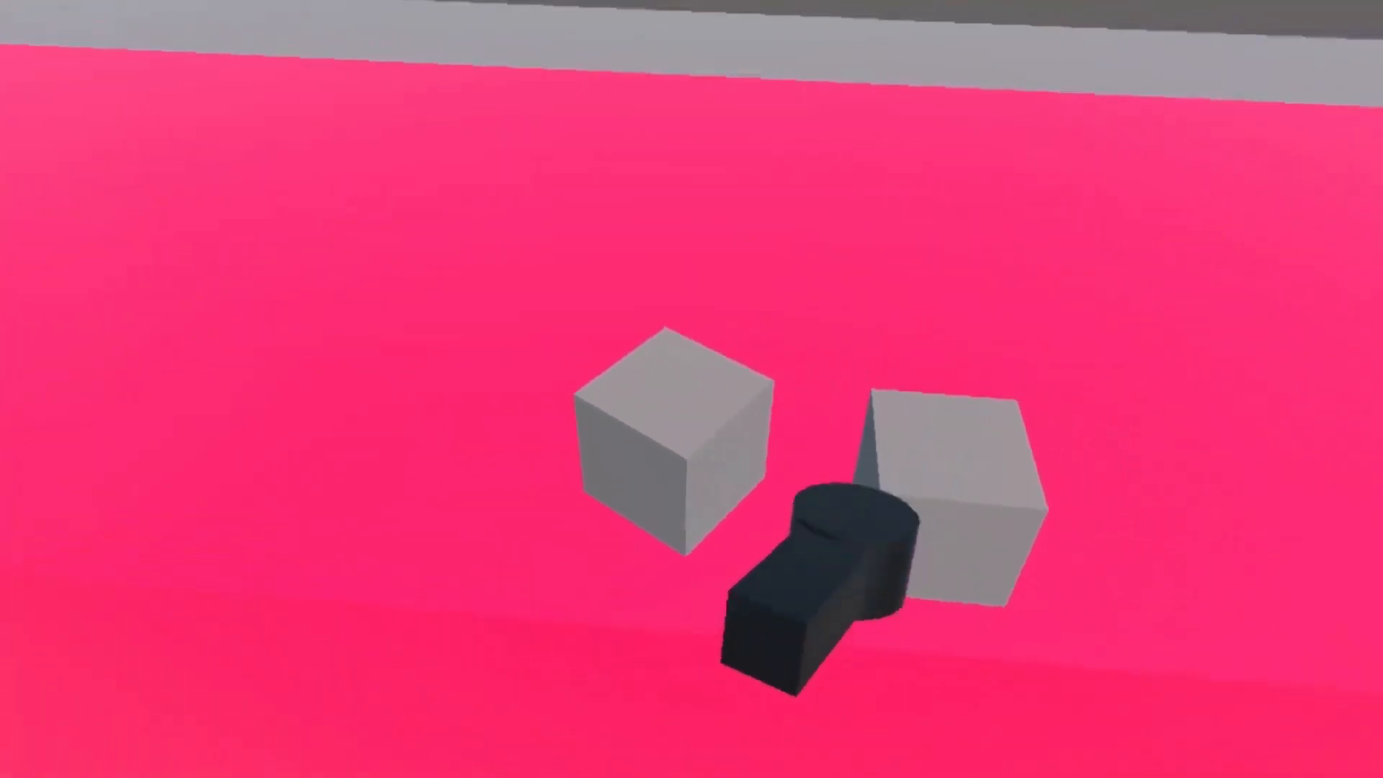
left_click(662, 41)
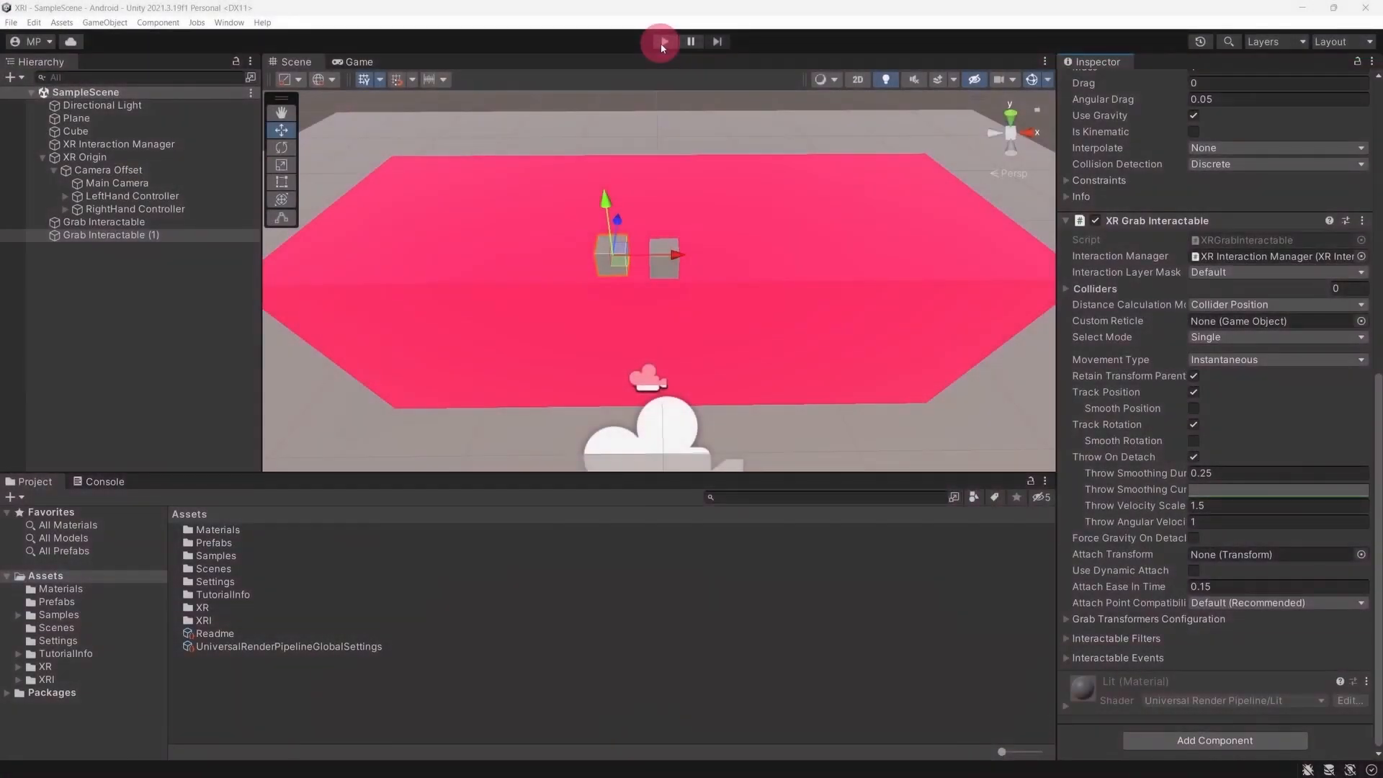
Set the Interaction Layer Mask of LeftHand Controller's XR Ray Interactor back to Everything.
left_click(155, 196)
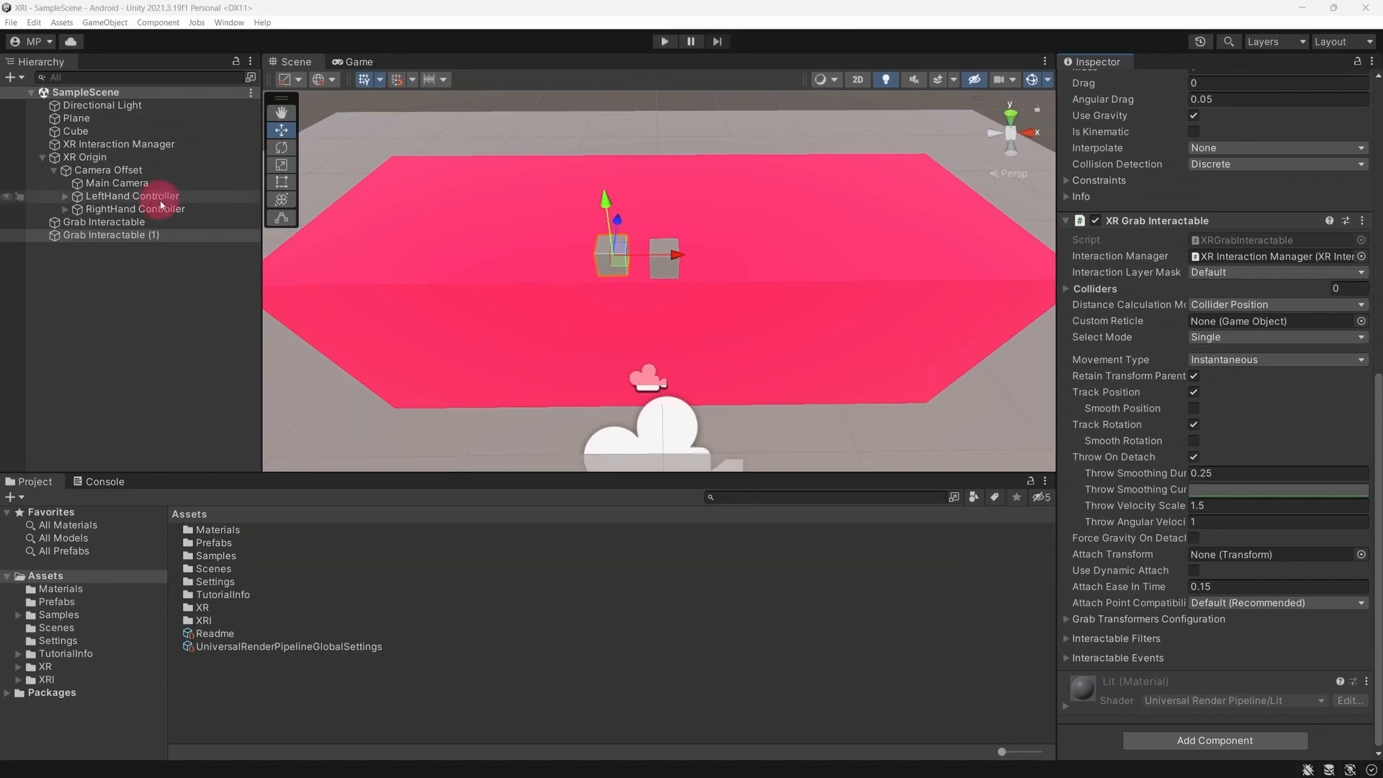
left_click(1306, 585)
left_click(1225, 637)
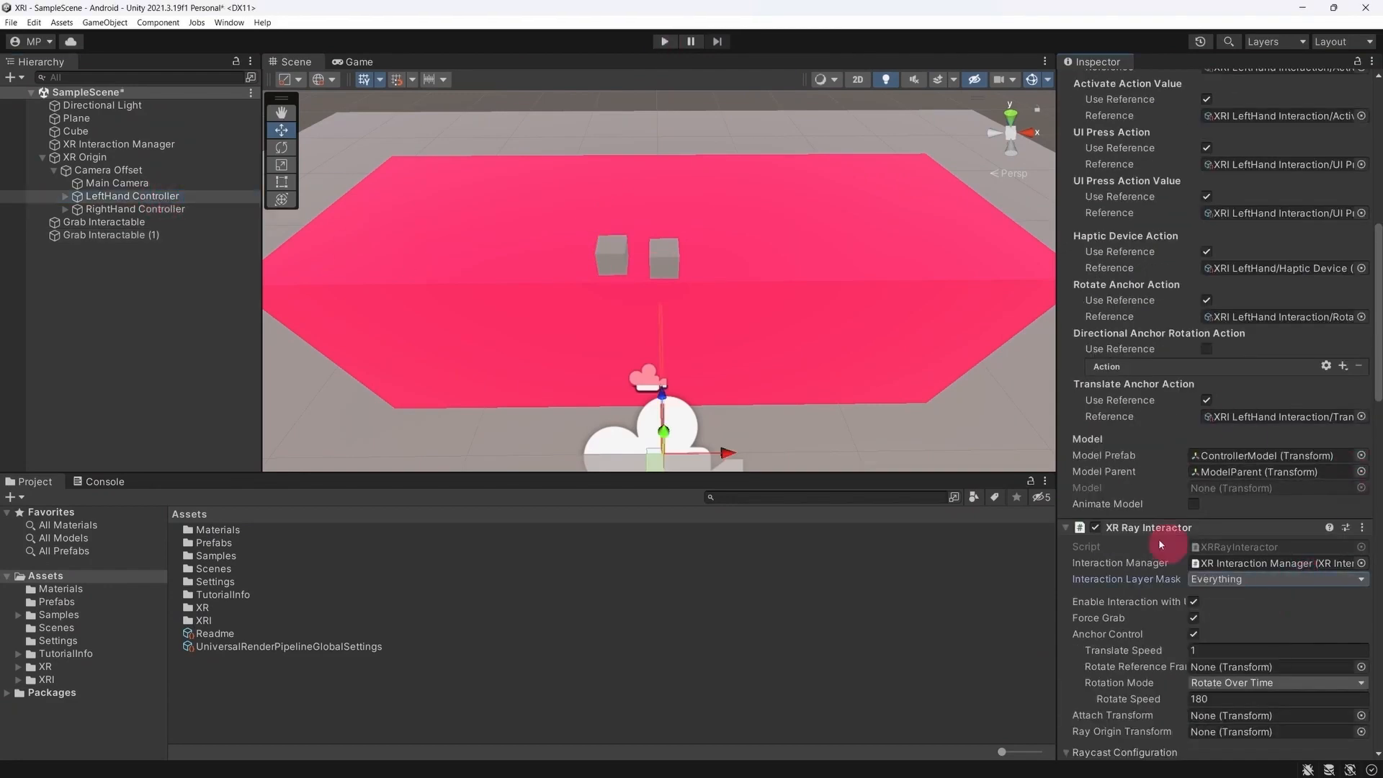
Set the Interaction Layer Mask of RightHand Controller's XR Direct Interactor back to Everything.
left_click(135, 209)
scroll(1176, 531, "down", 5)
left_click(1267, 511)
left_click(1266, 540)
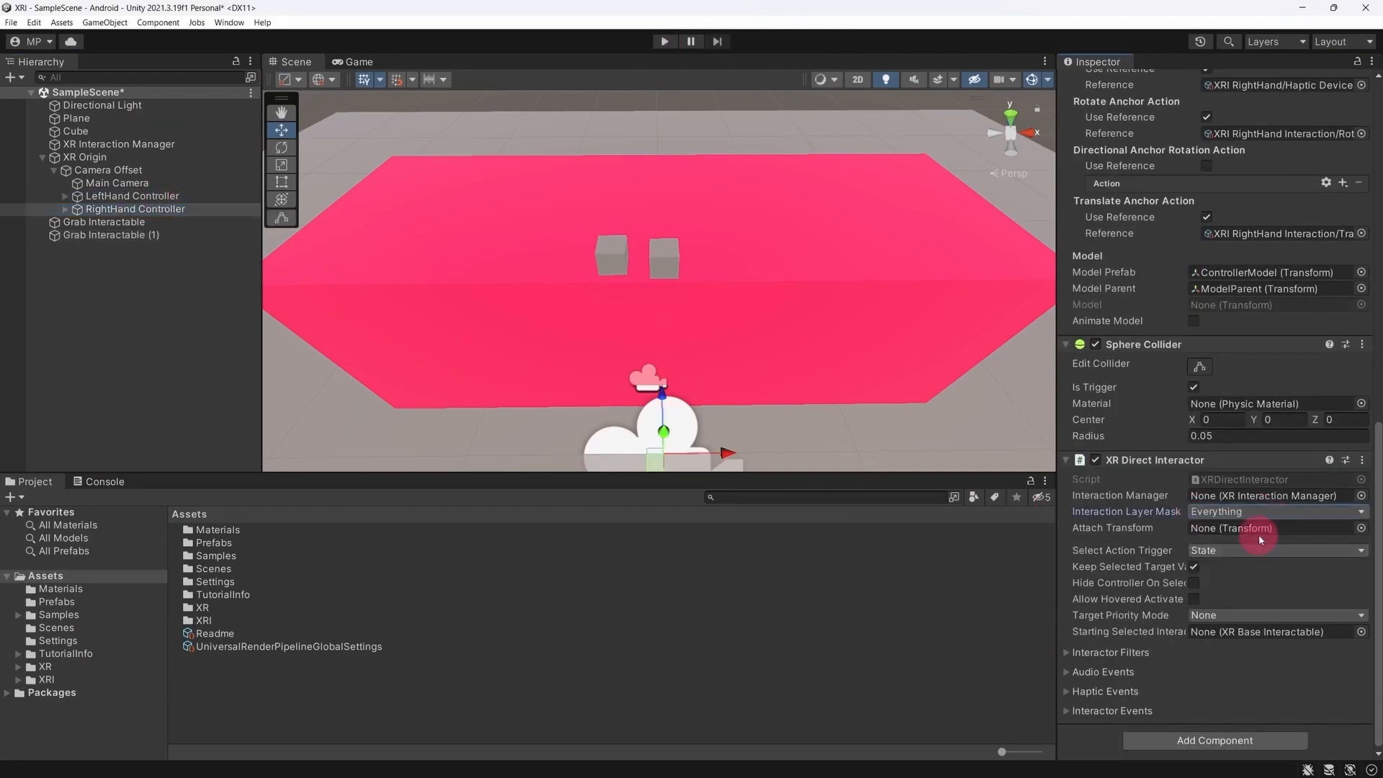
Reset the original Grab Interactable's Interaction Layer Mask to only Default and delete the second grab interactable.
left_click(166, 222)
left_click(1334, 273)
left_click(1246, 288)
left_click(1266, 275)
left_click(1241, 318)
left_click(163, 237)
key("Delete")
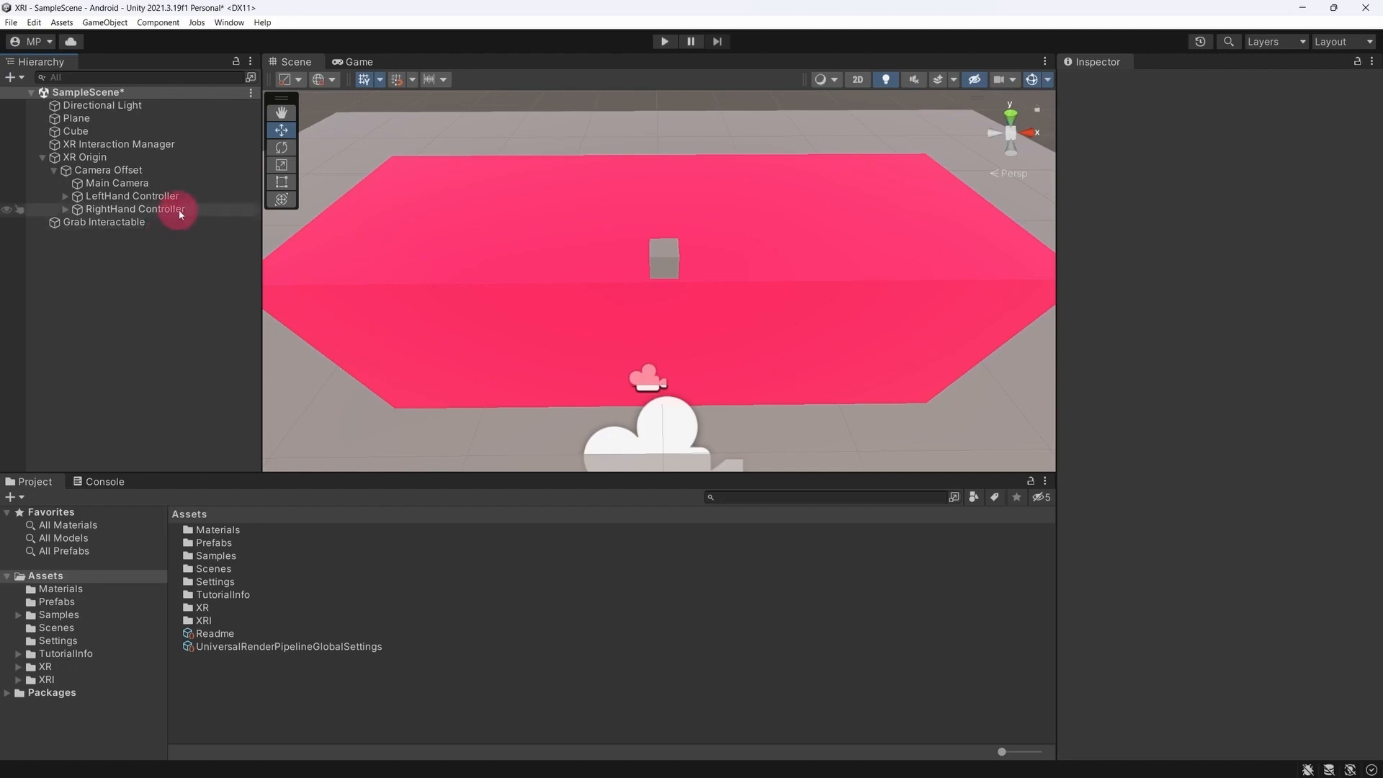
Create an empty child of RightHand Controller named AttachPoint and set its Y position to 0.1.
left_click(180, 211)
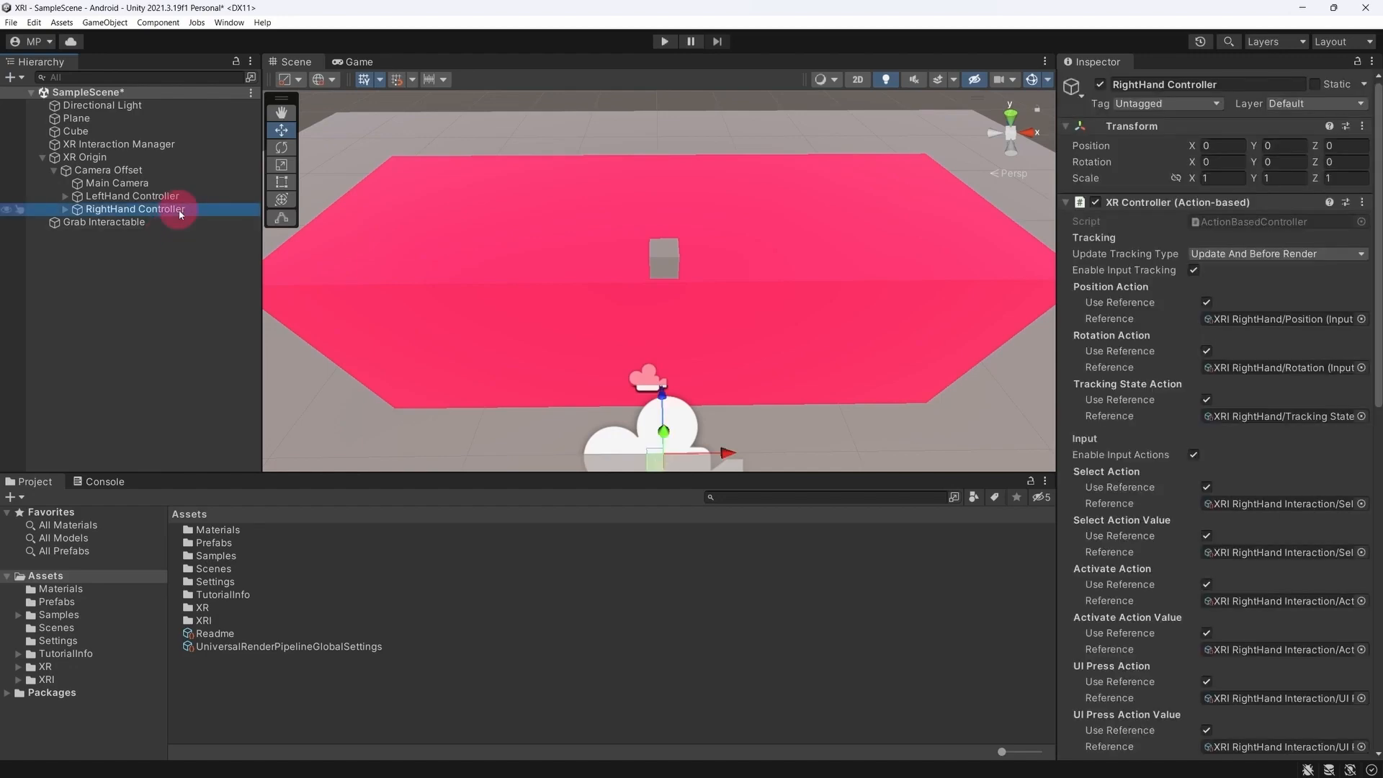
left_click(1380, 314)
left_click_drag(1381, 315, 1381, 657)
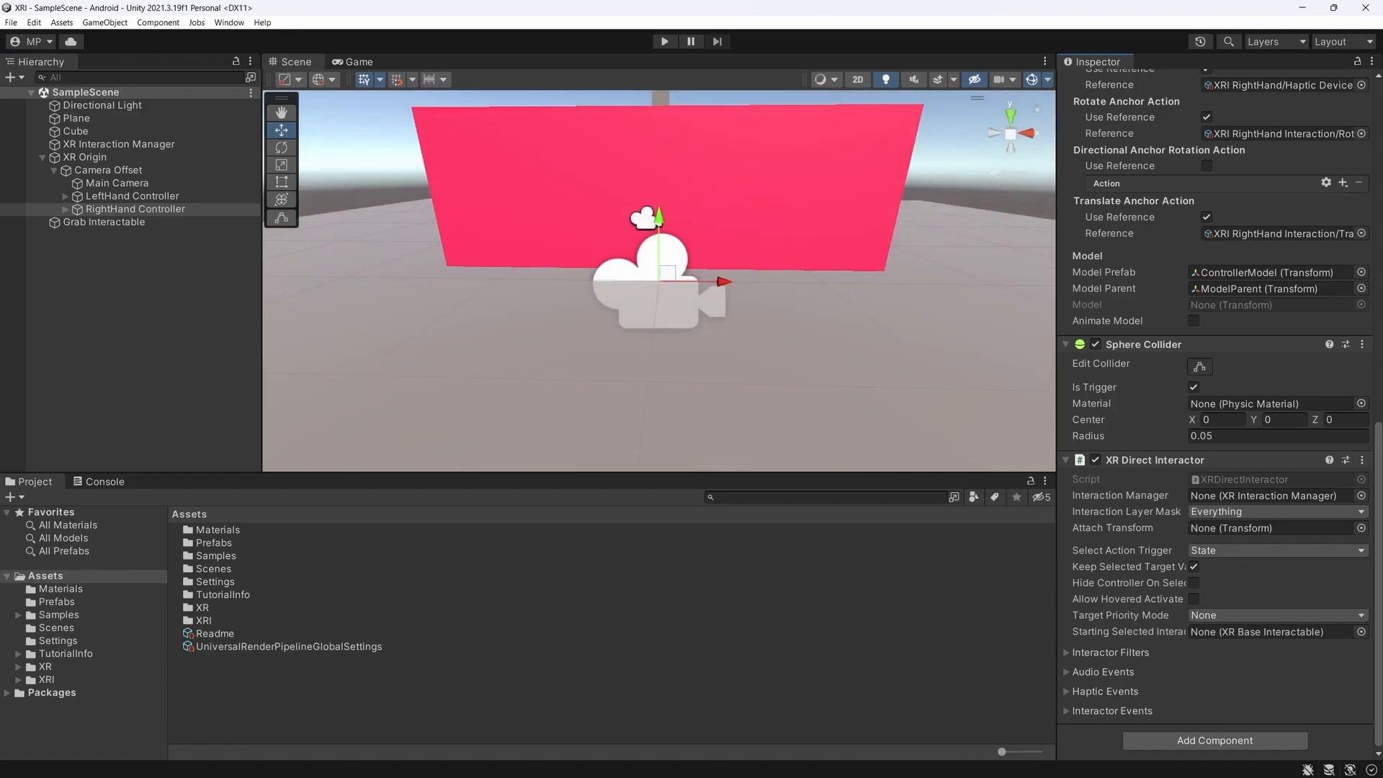
right_click(201, 209)
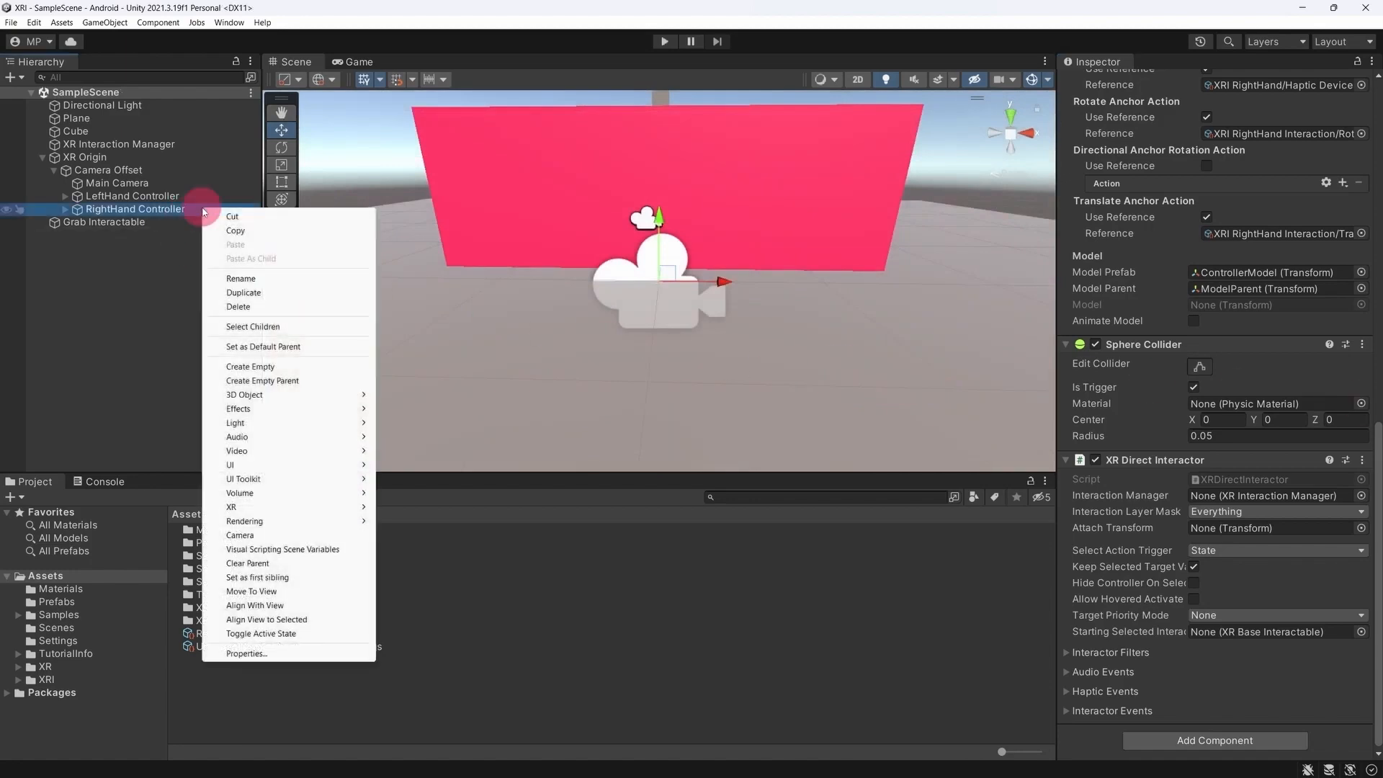
left_click(256, 366)
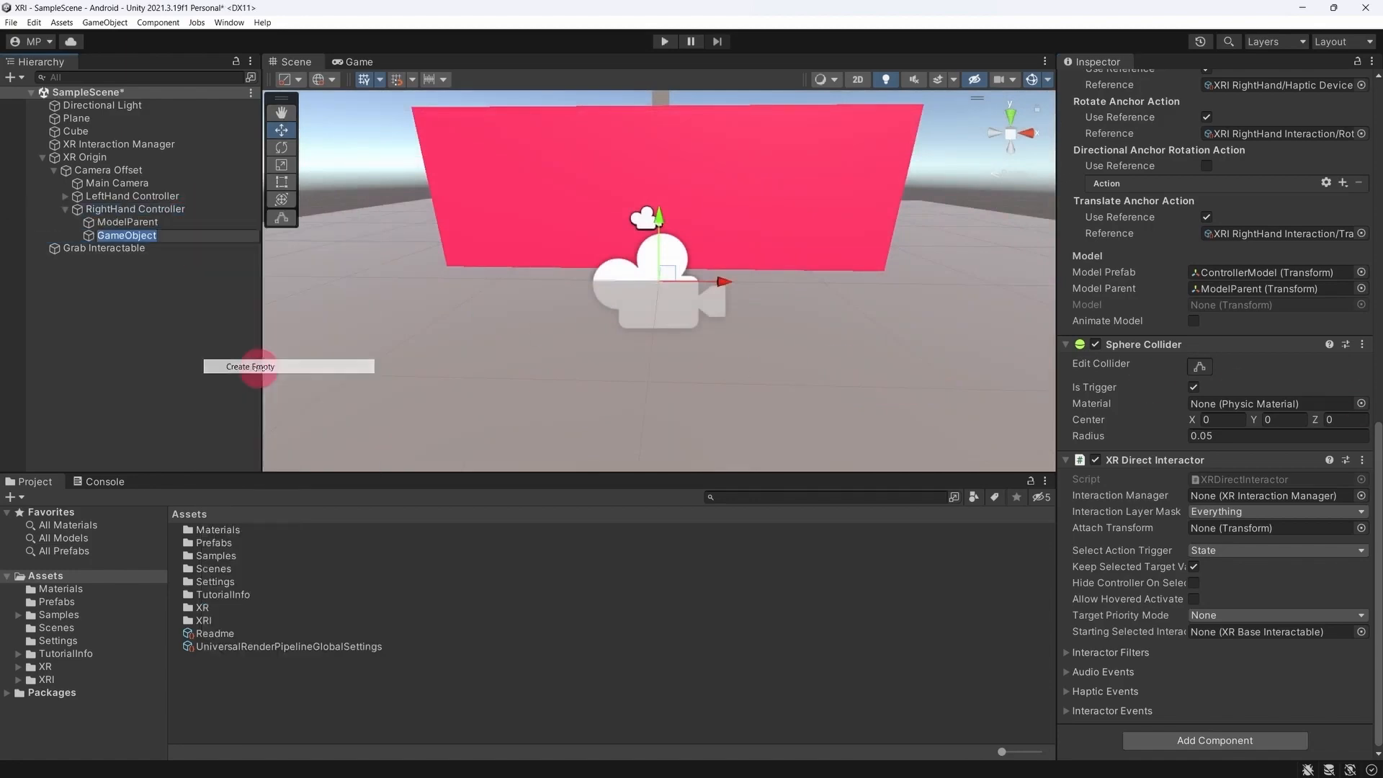
type("AttachPoint")
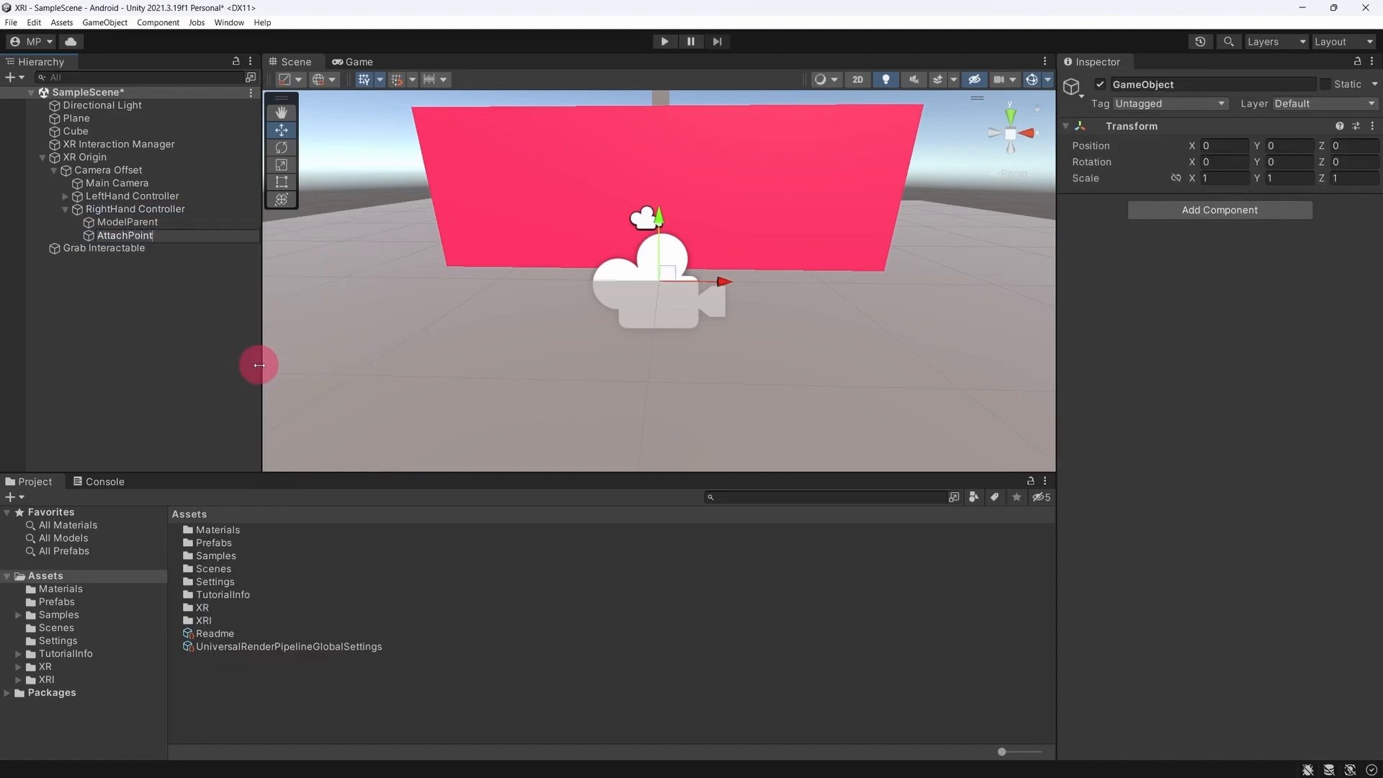
key("Return")
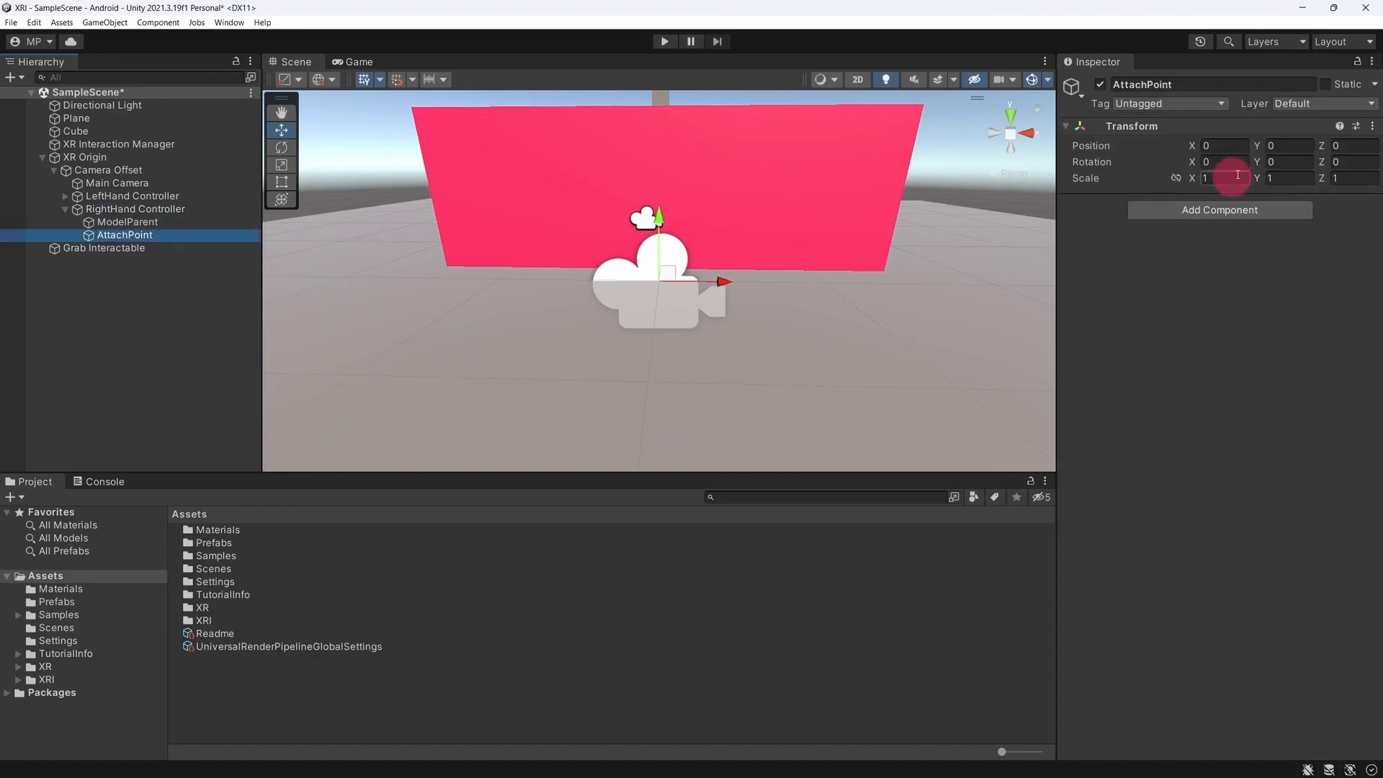
left_click(1293, 146)
type("0.1")
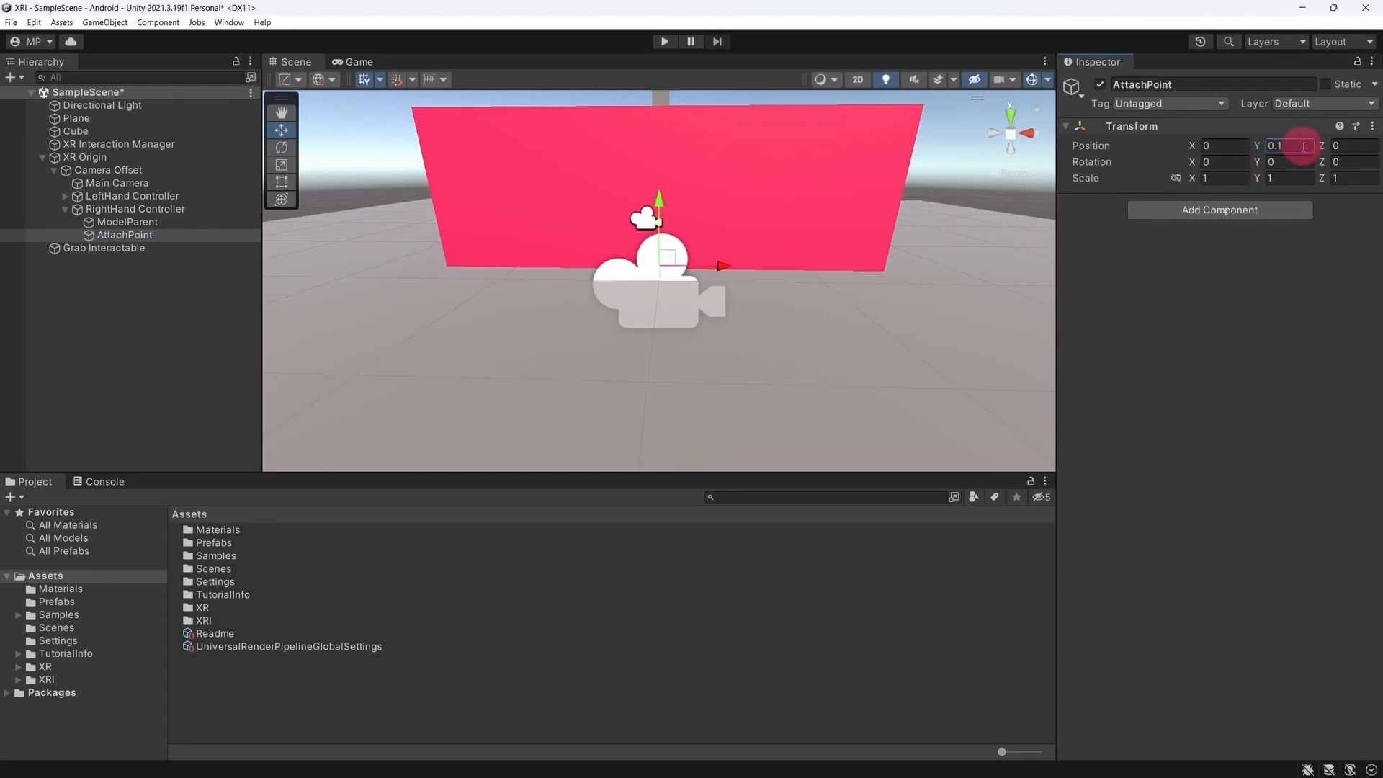
Assign AttachPoint as the Attach Transform of RightHand Controller's XR Direct Interactor.
left_click(220, 208)
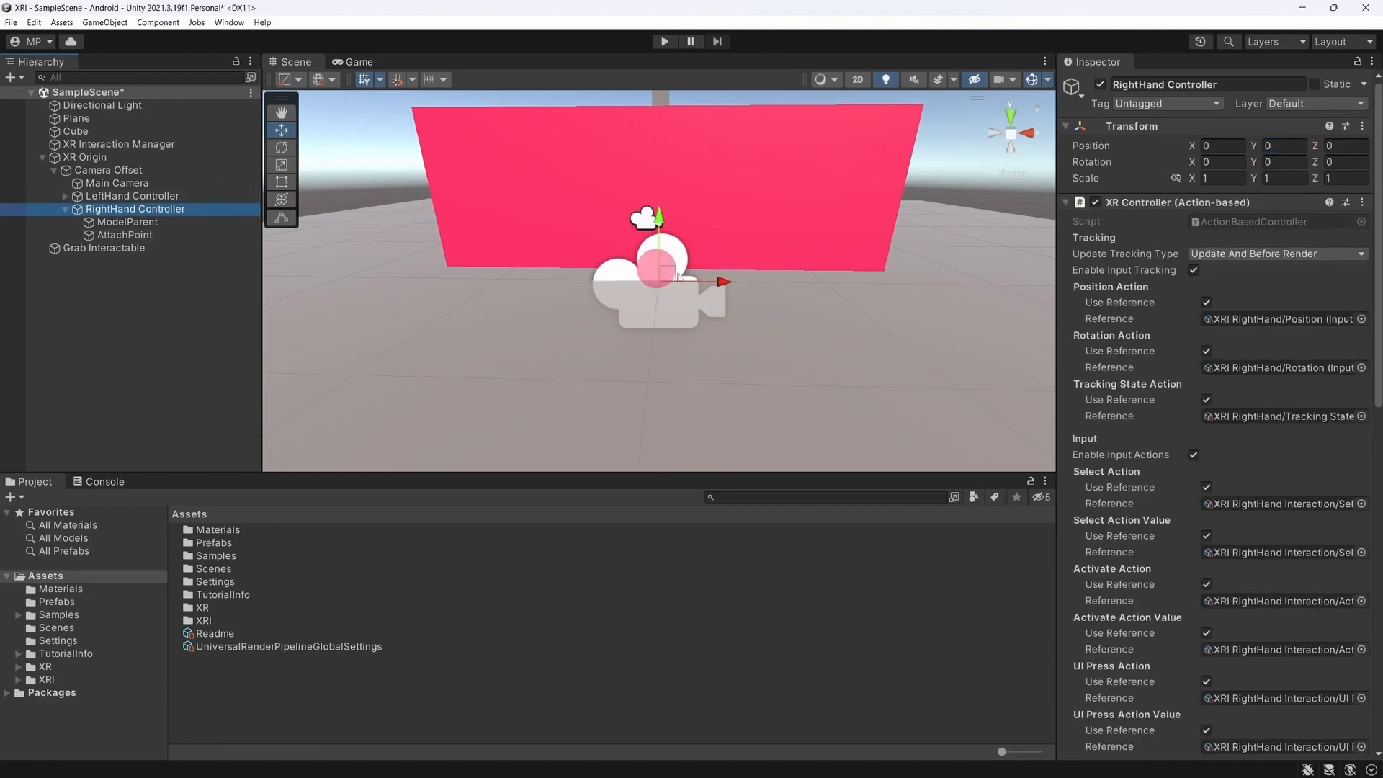
left_click(1378, 305)
left_click_drag(1378, 304, 1378, 645)
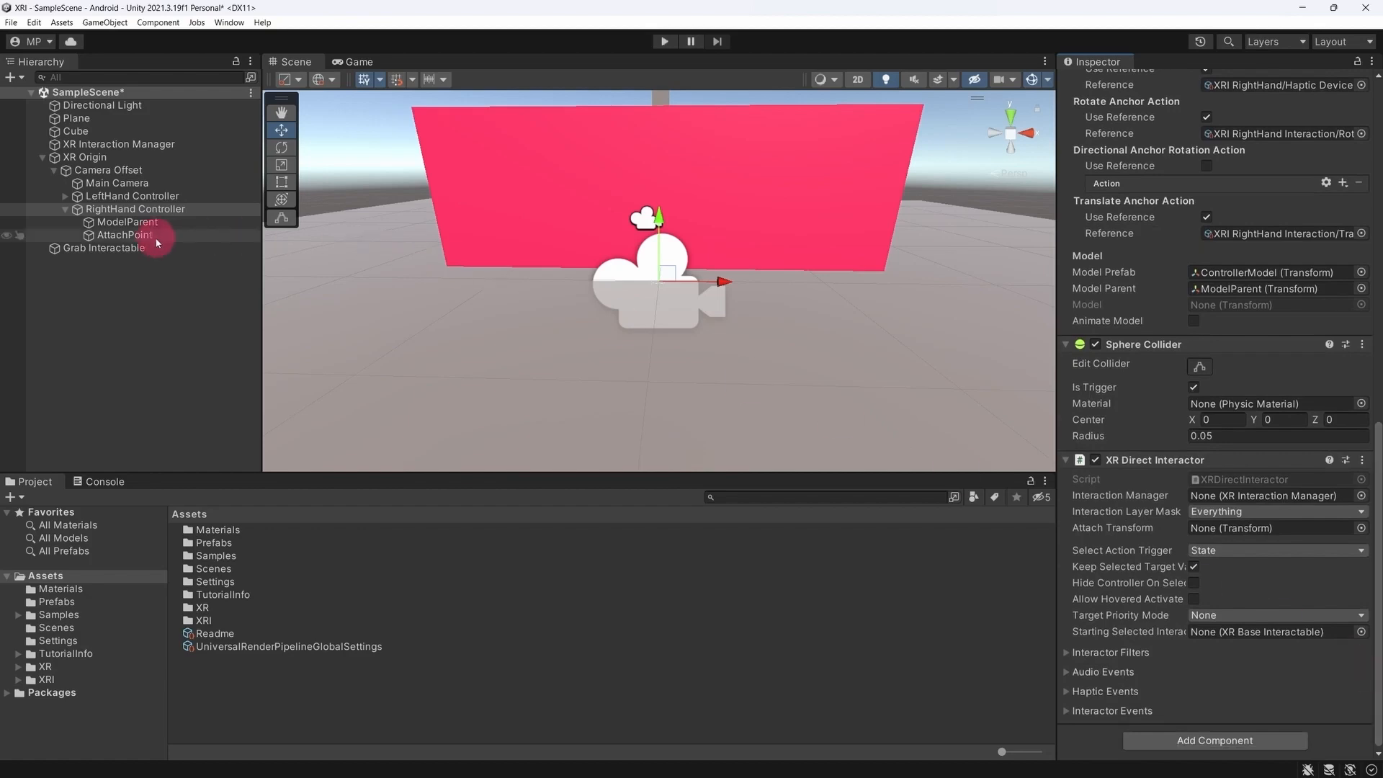
left_click_drag(168, 239, 1226, 531)
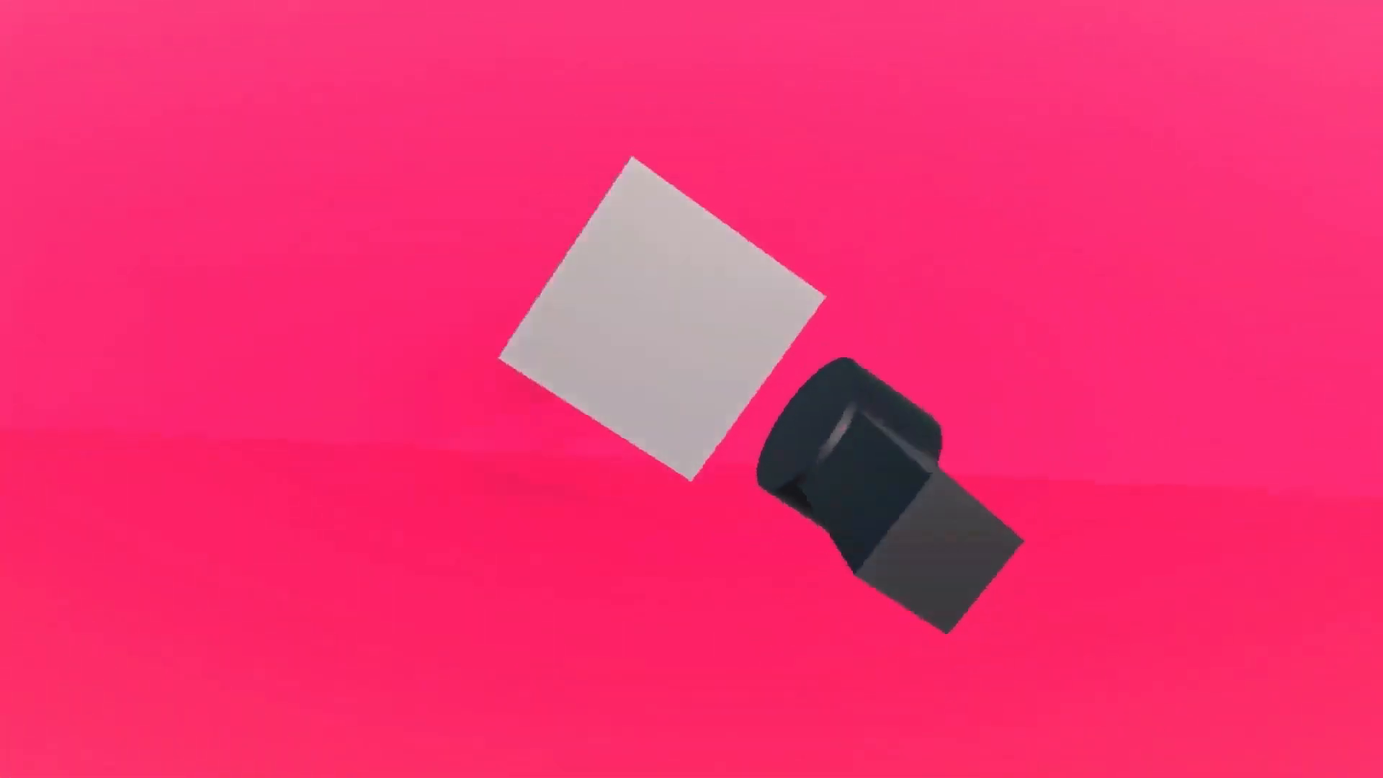
End the play test and clear the Attach Transform of RightHand Controller's XR Direct Interactor.
left_click(662, 42)
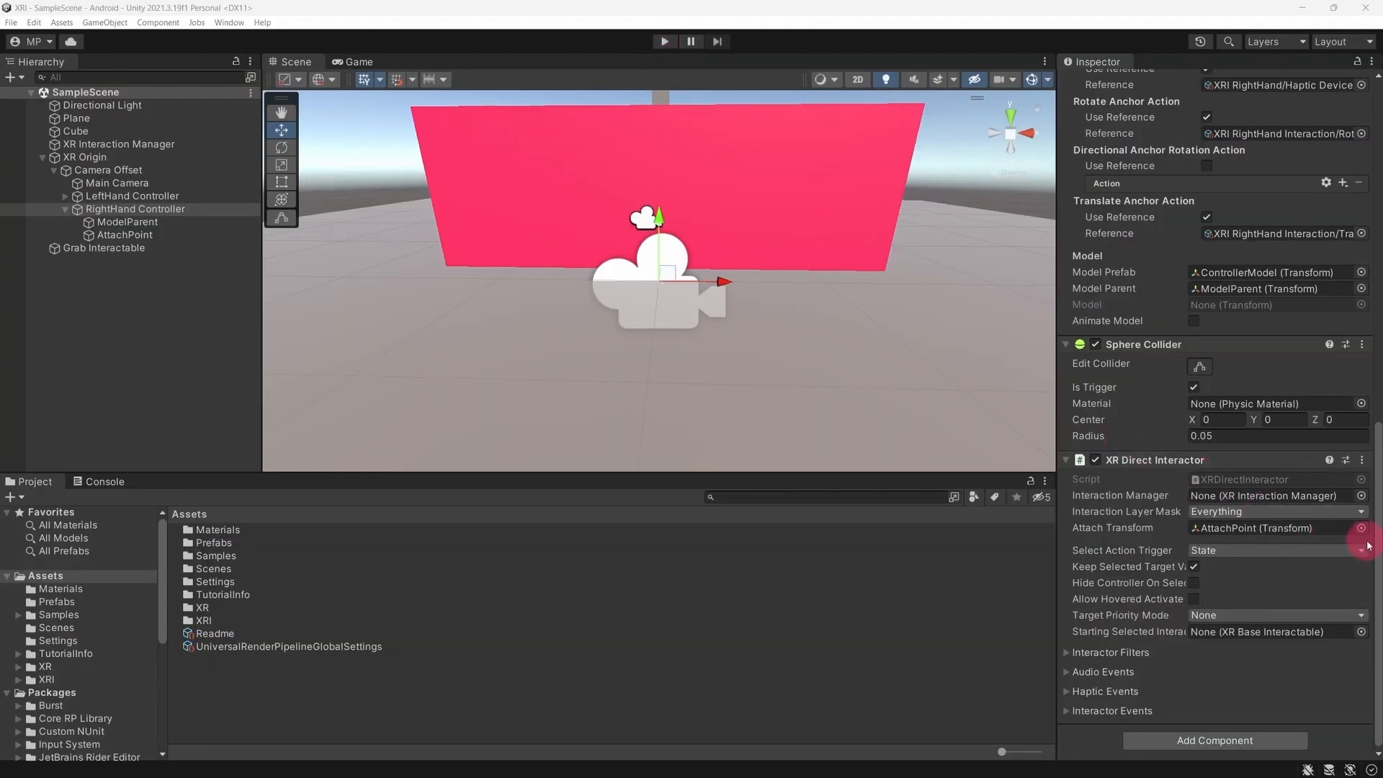
left_click(1343, 528)
key("Delete")
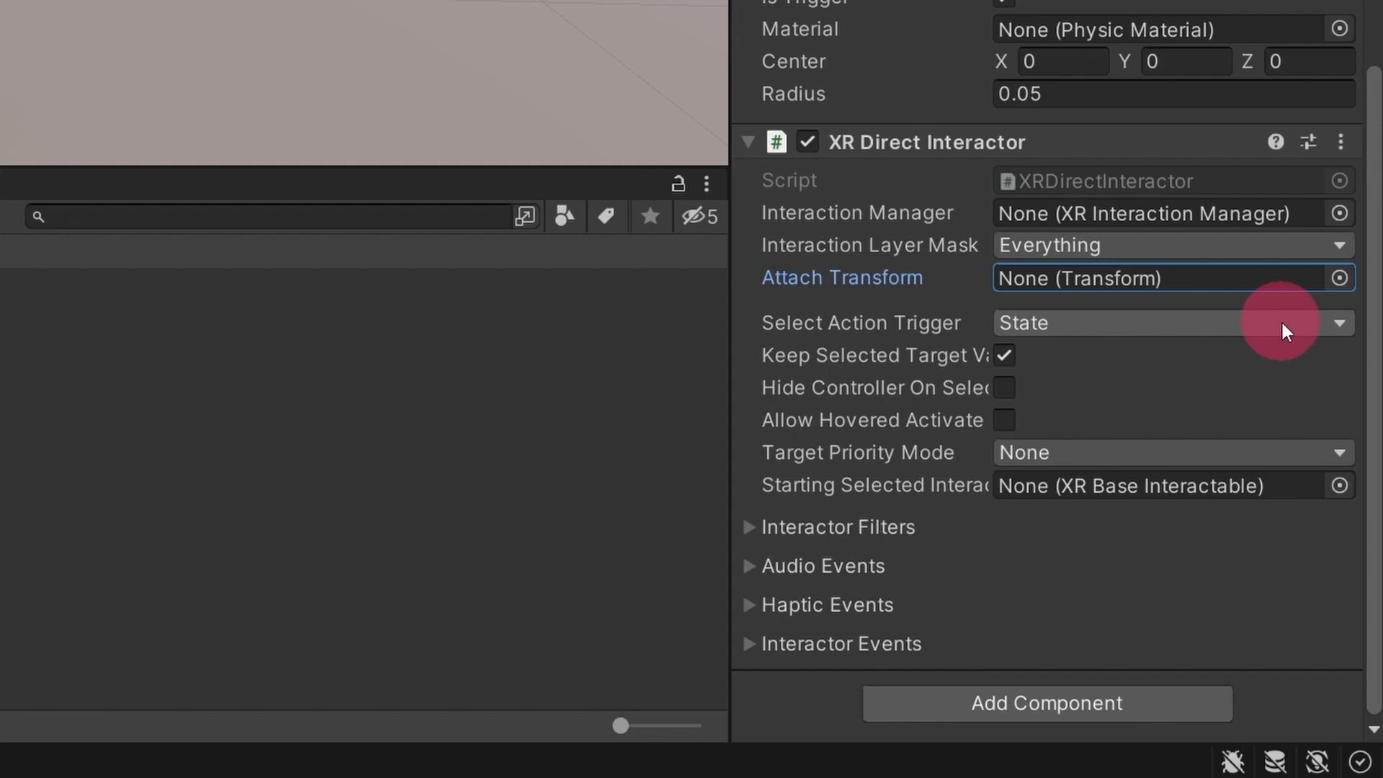
Try the State Change and Toggle options for the XR Direct Interactor's Select Action Trigger and return it to State.
left_click(1282, 333)
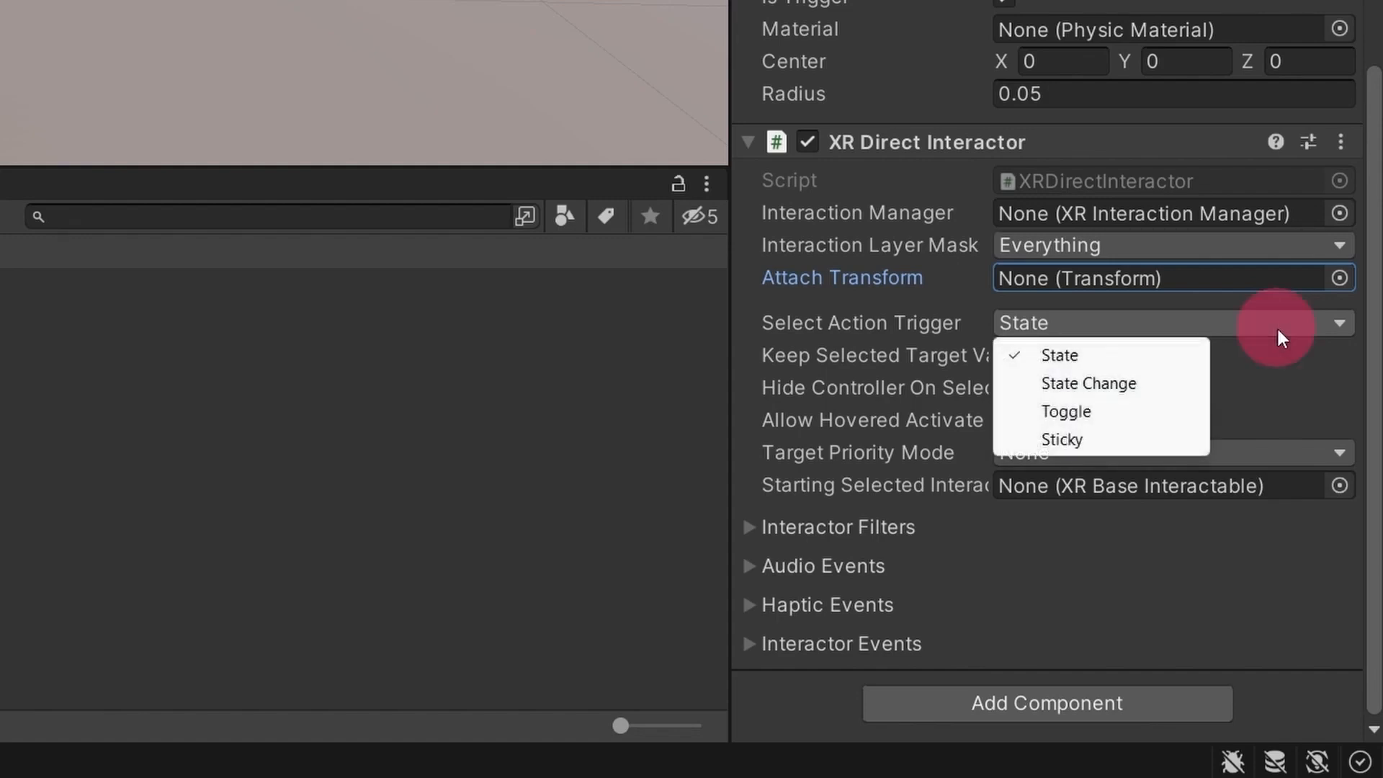
left_click(1220, 396)
left_click(1321, 322)
left_click(1087, 383)
left_click(1176, 316)
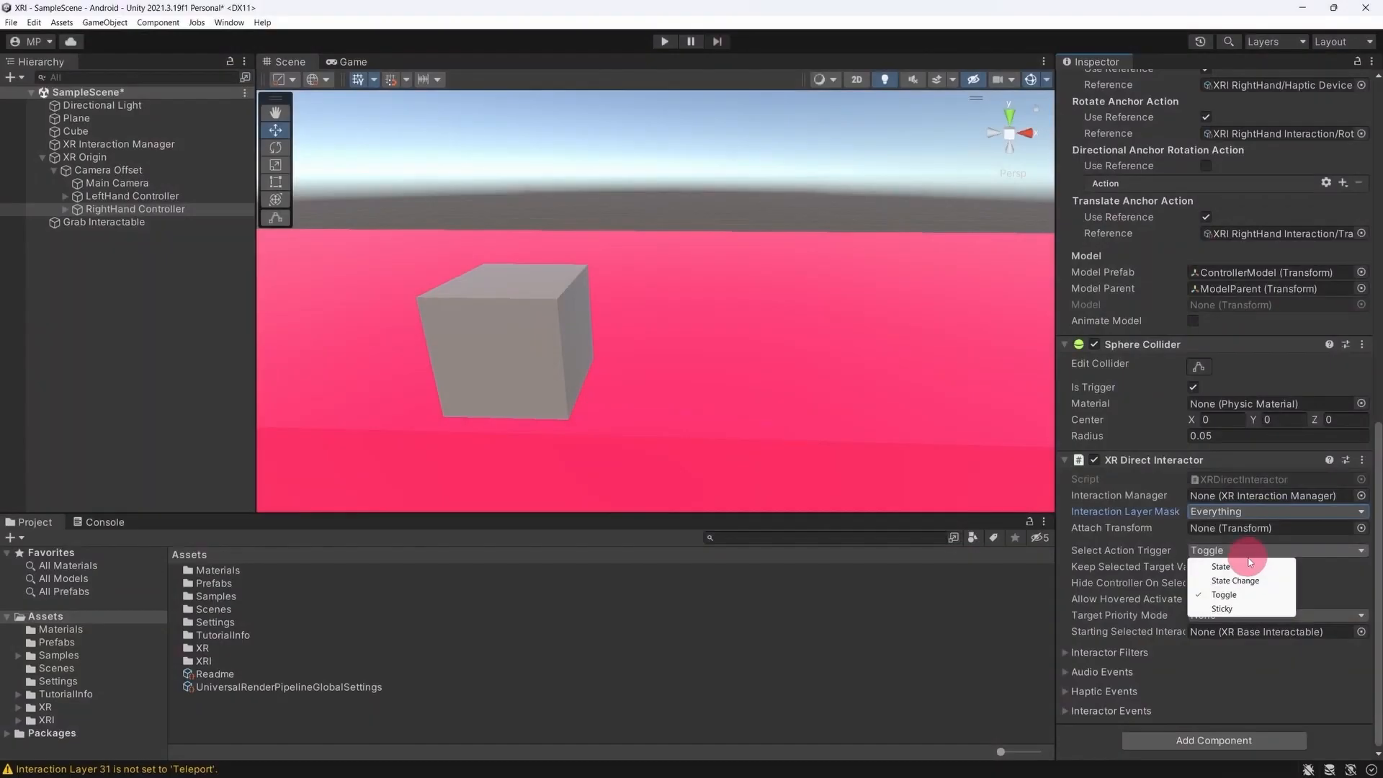
left_click(1080, 355)
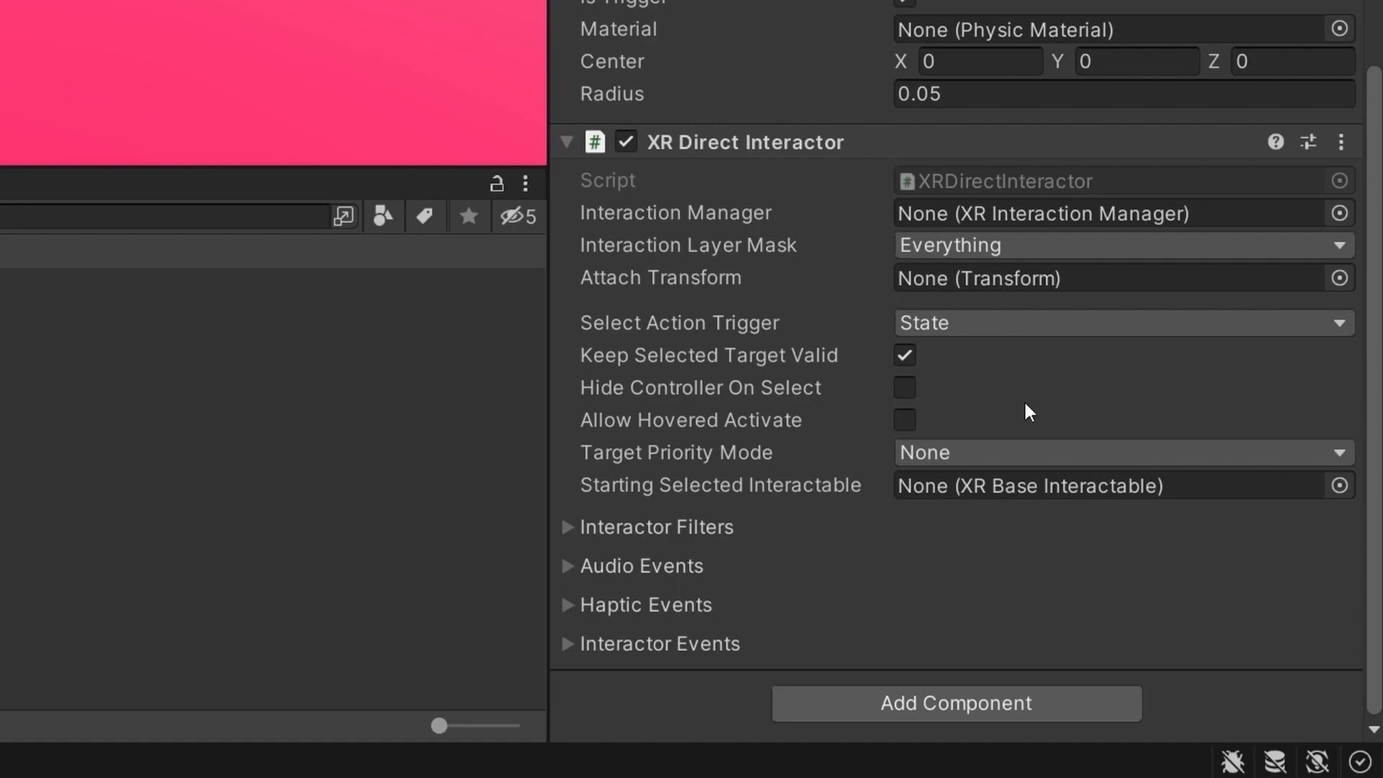
mouse_move(755, 355)
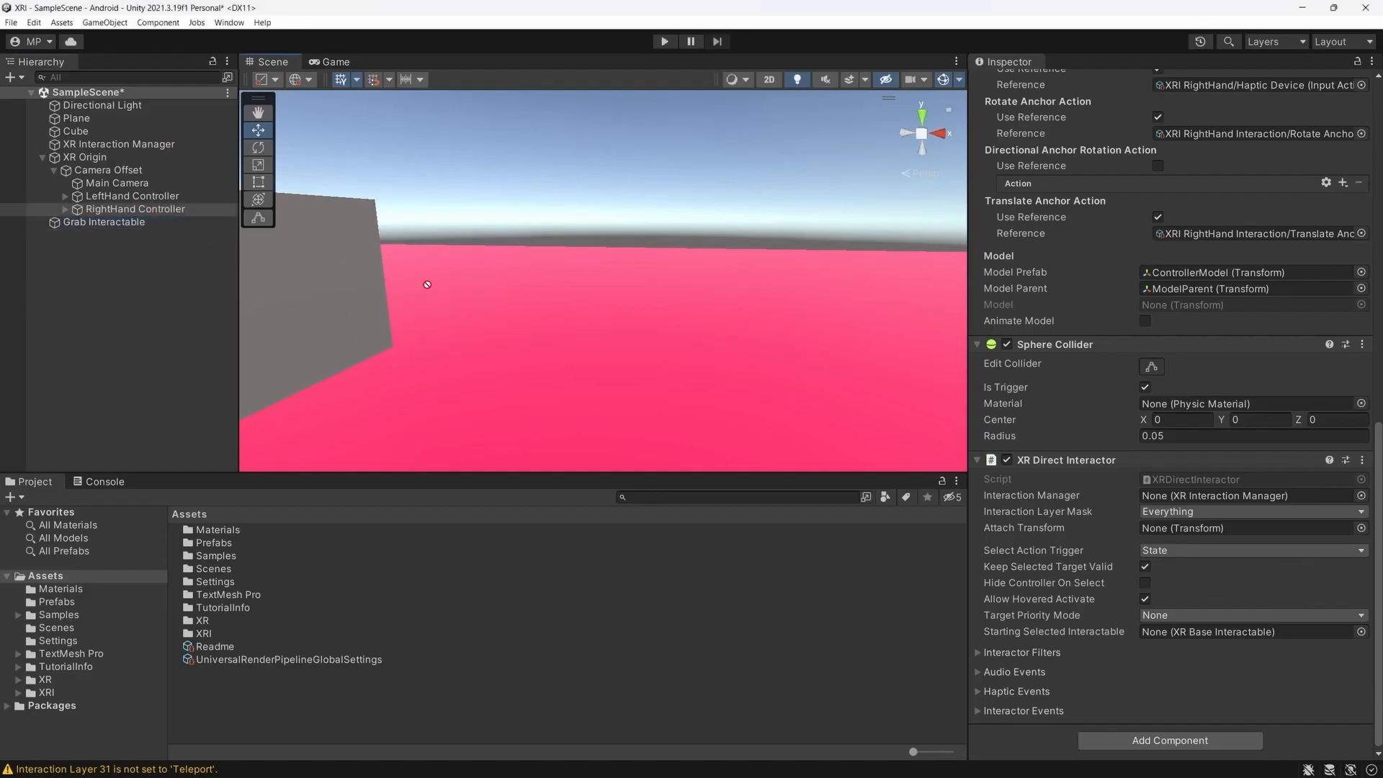
Assign Grab Interactable as the XR Direct Interactor's Starting Selected Interactable and set its Select Action Trigger to Sticky.
left_click(1228, 637)
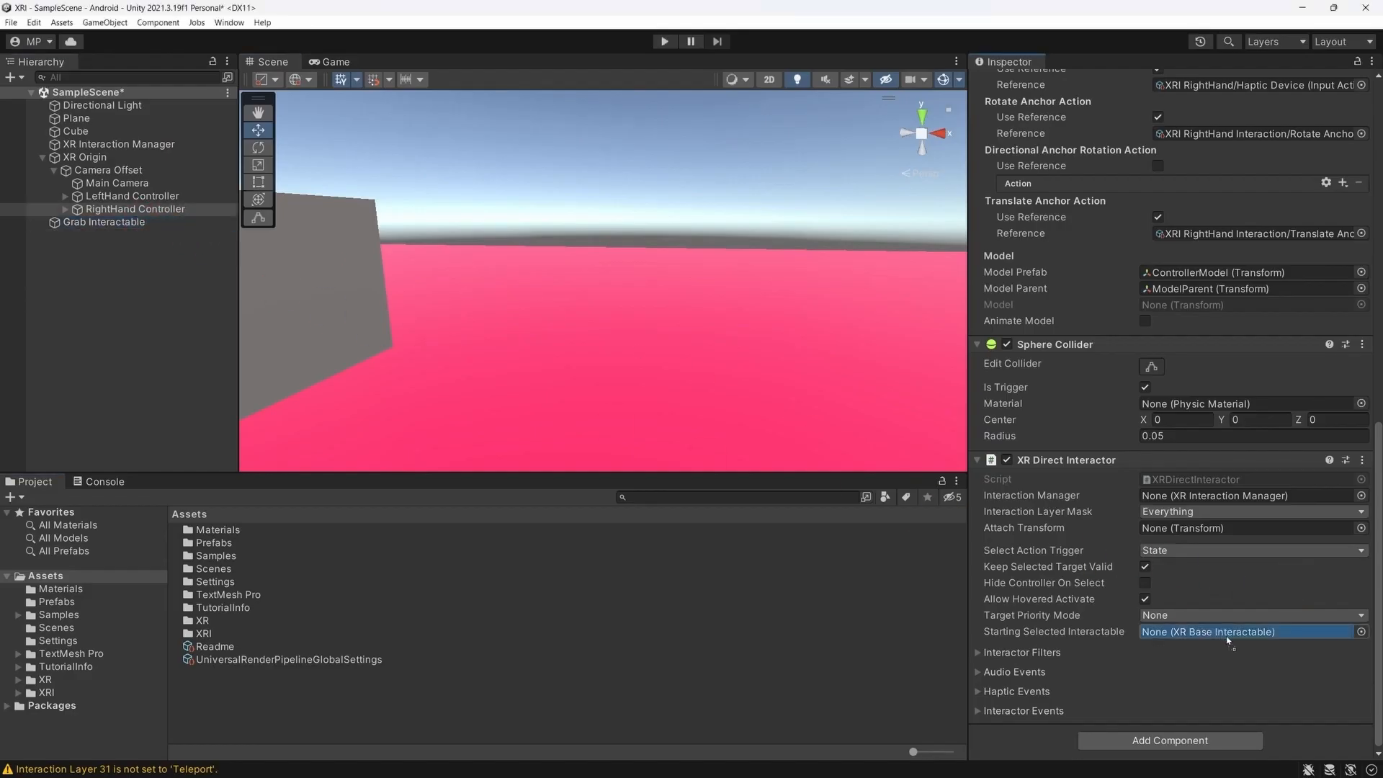
left_click_drag(1229, 640, 1229, 639)
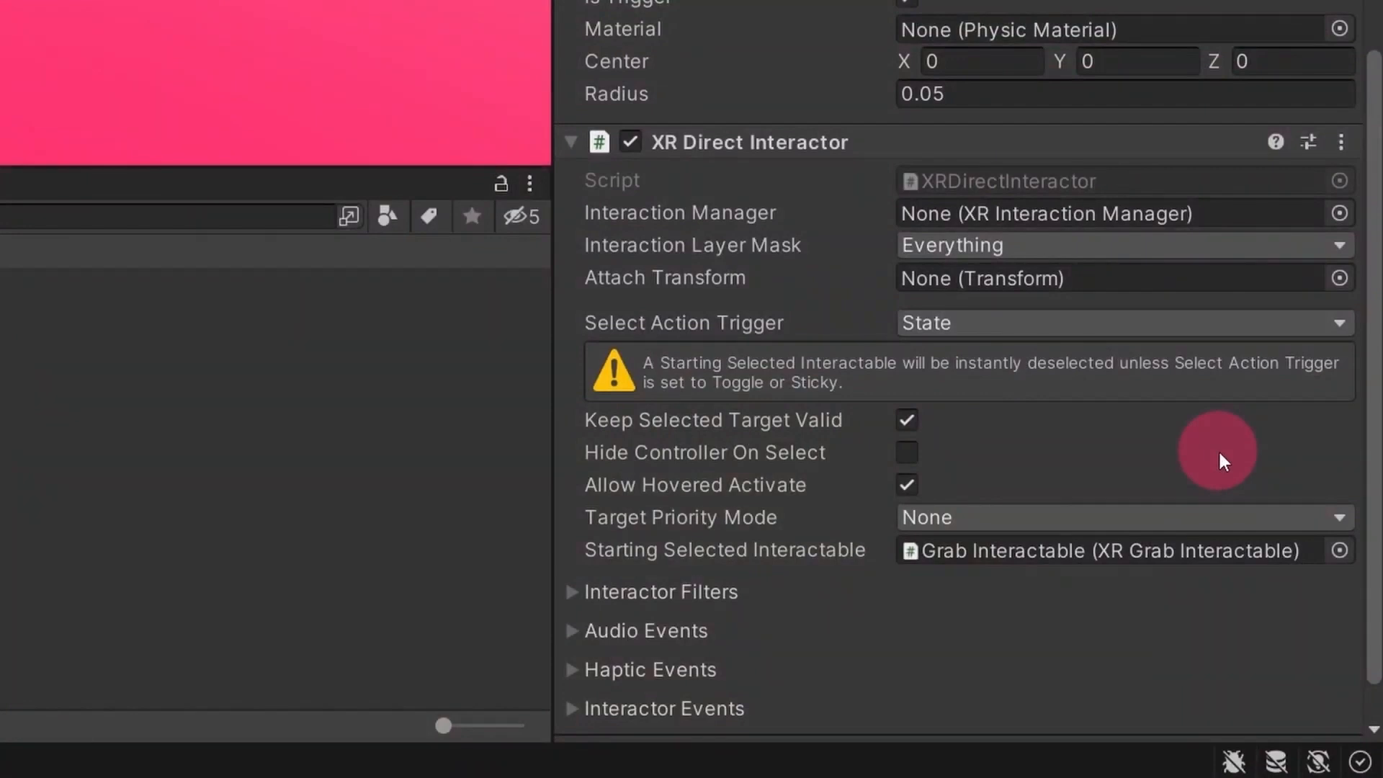
left_click(1187, 317)
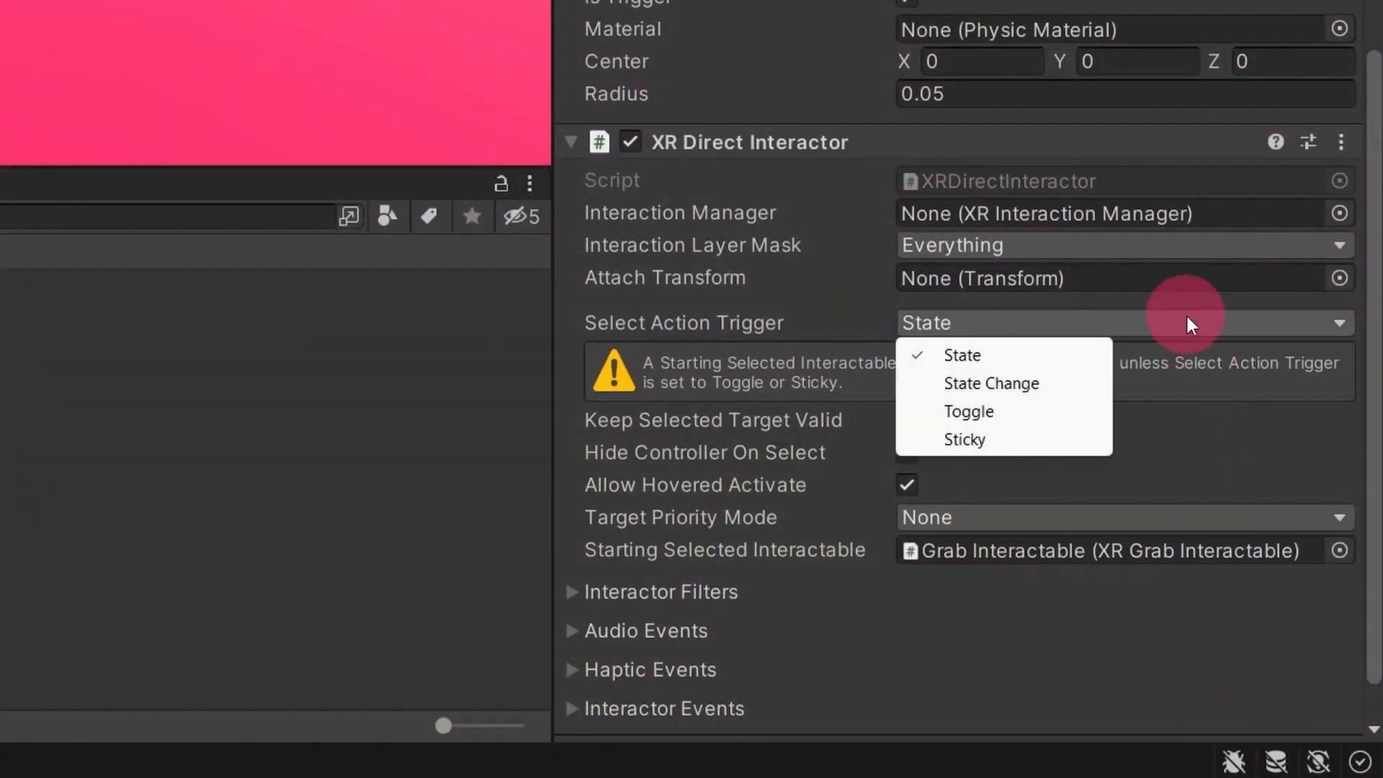
left_click(1053, 442)
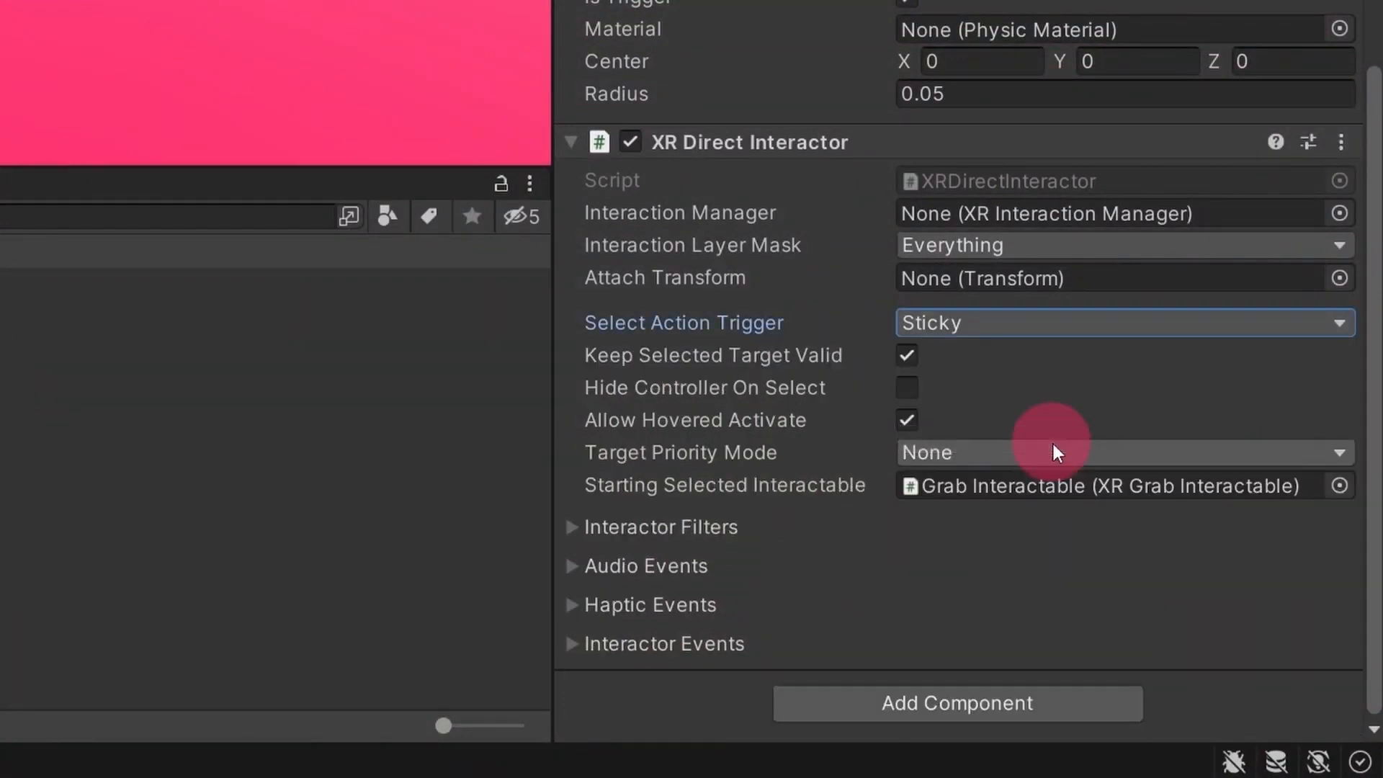
left_click(1106, 385)
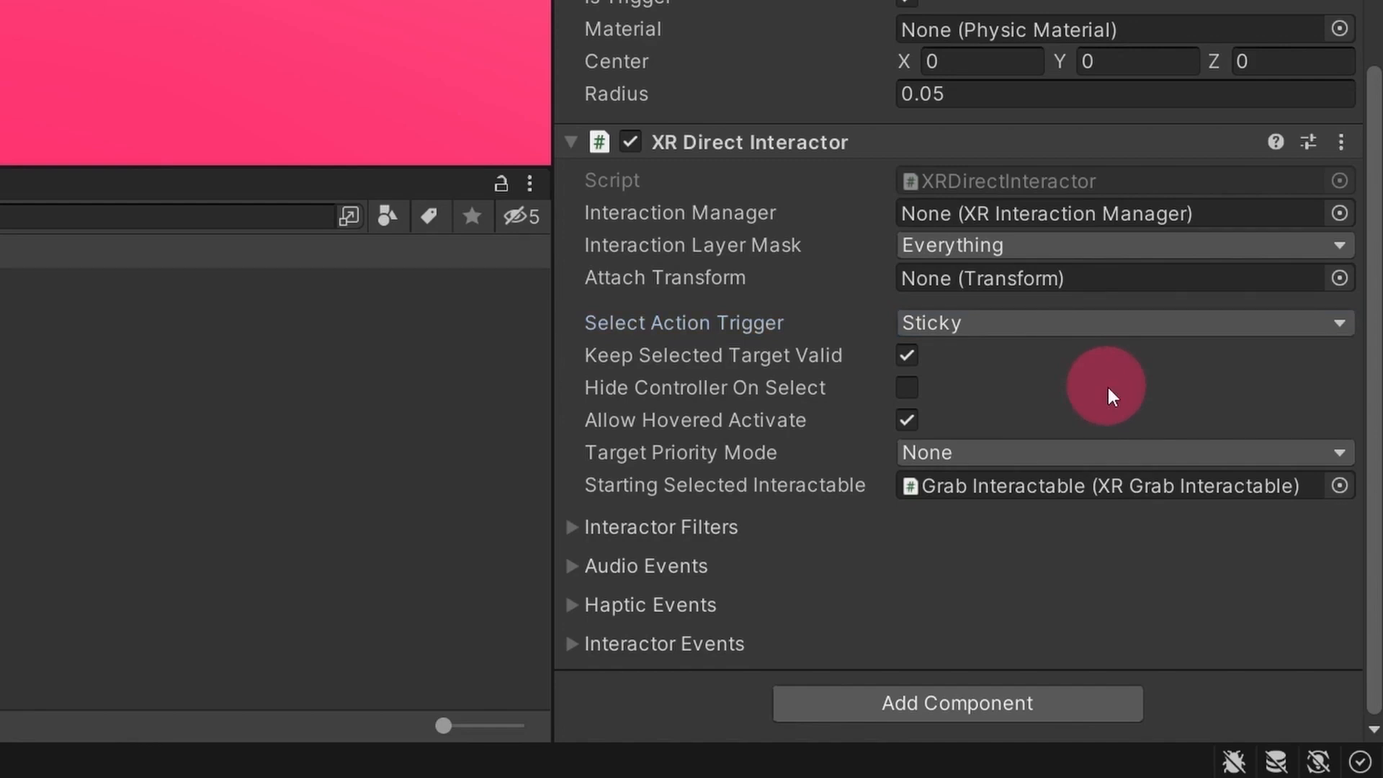
Examine the Interactor Filters, Audio Events, Haptic Events and Interactor Events settings of the XR Direct Interactor.
left_click(694, 528)
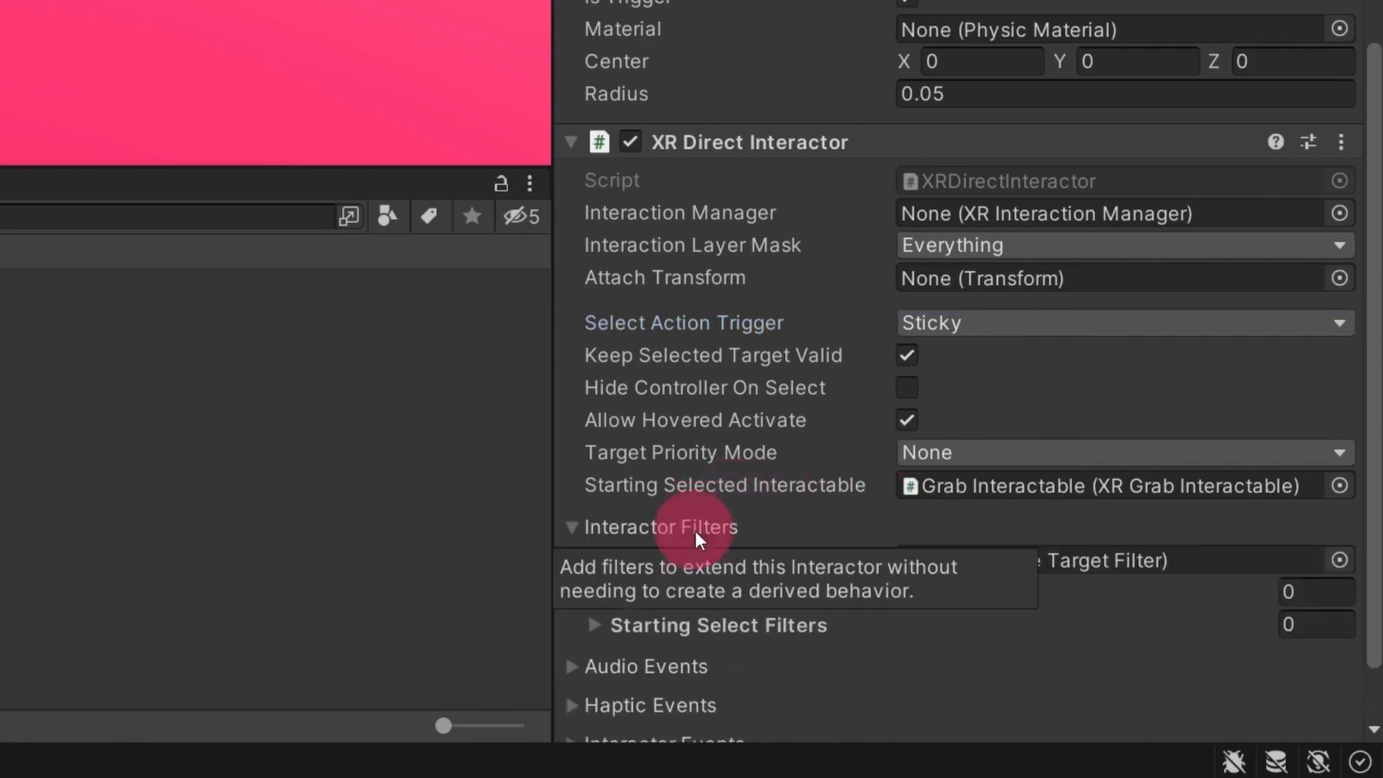
left_click(686, 667)
scroll(751, 638, "down", 5)
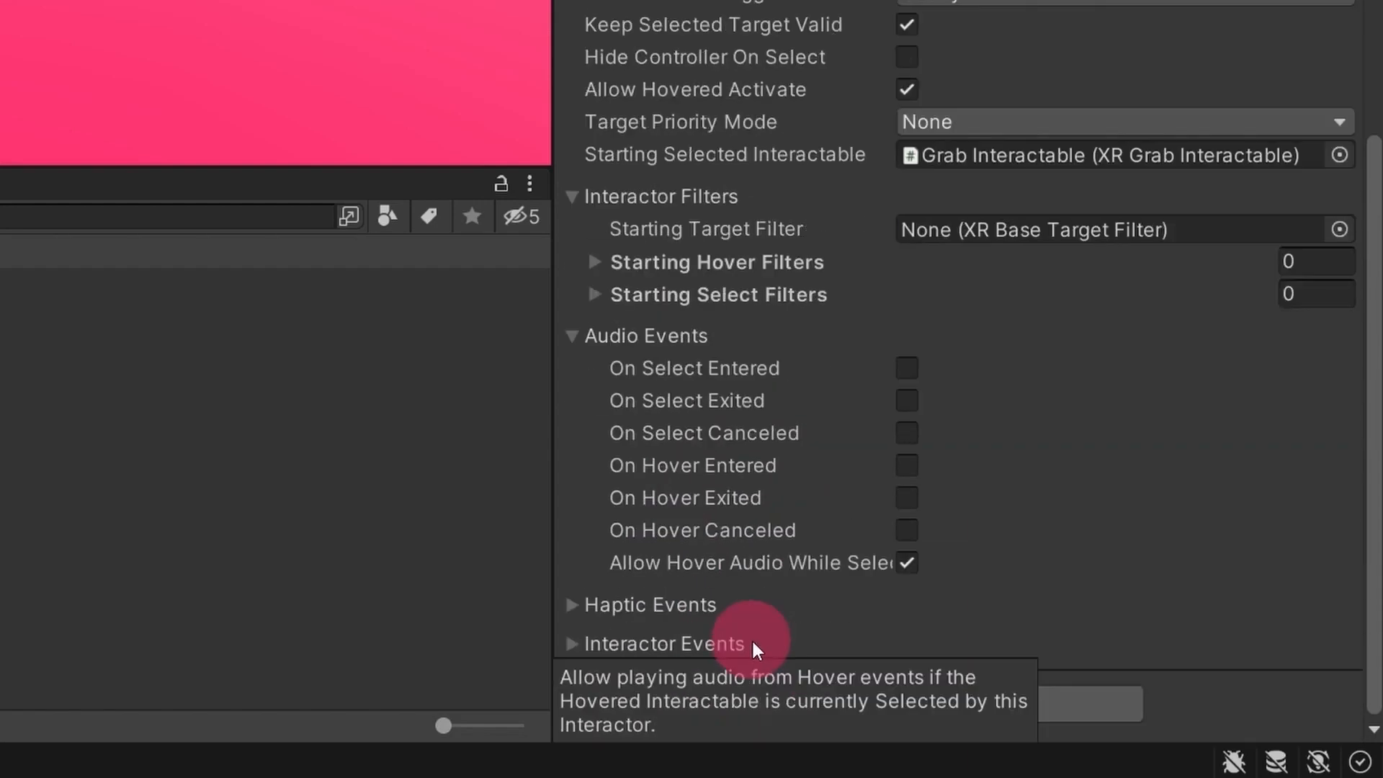
left_click(693, 609)
scroll(713, 601, "down", 3)
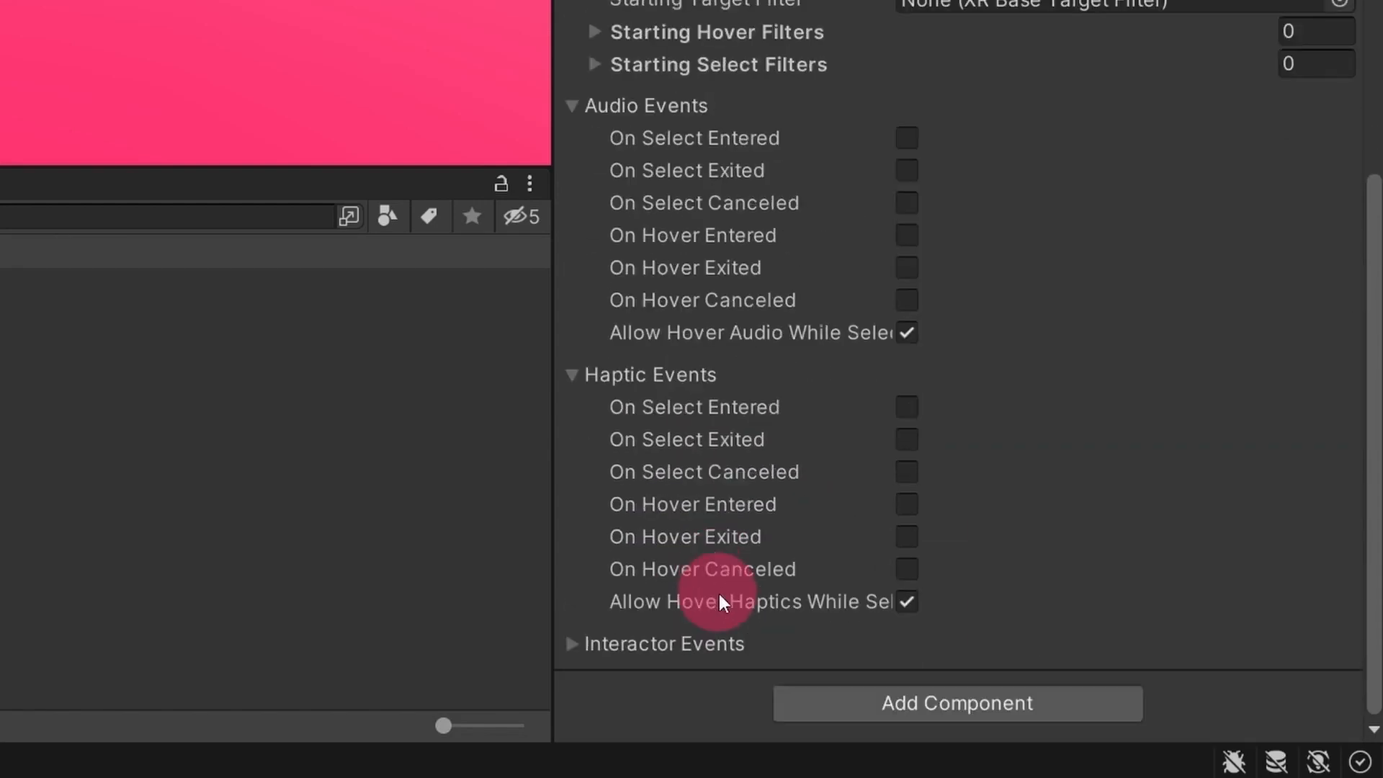
left_click(693, 642)
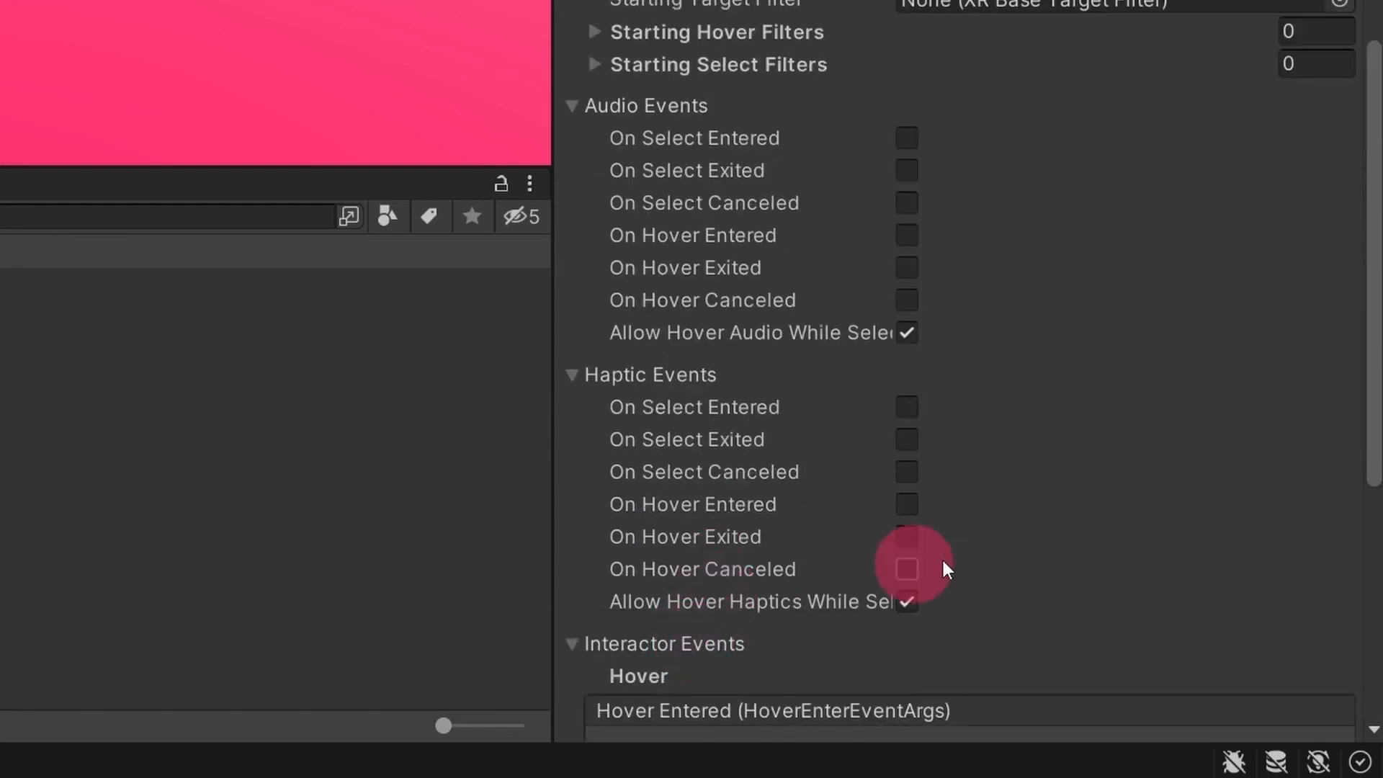
scroll(965, 558, "down", 5)
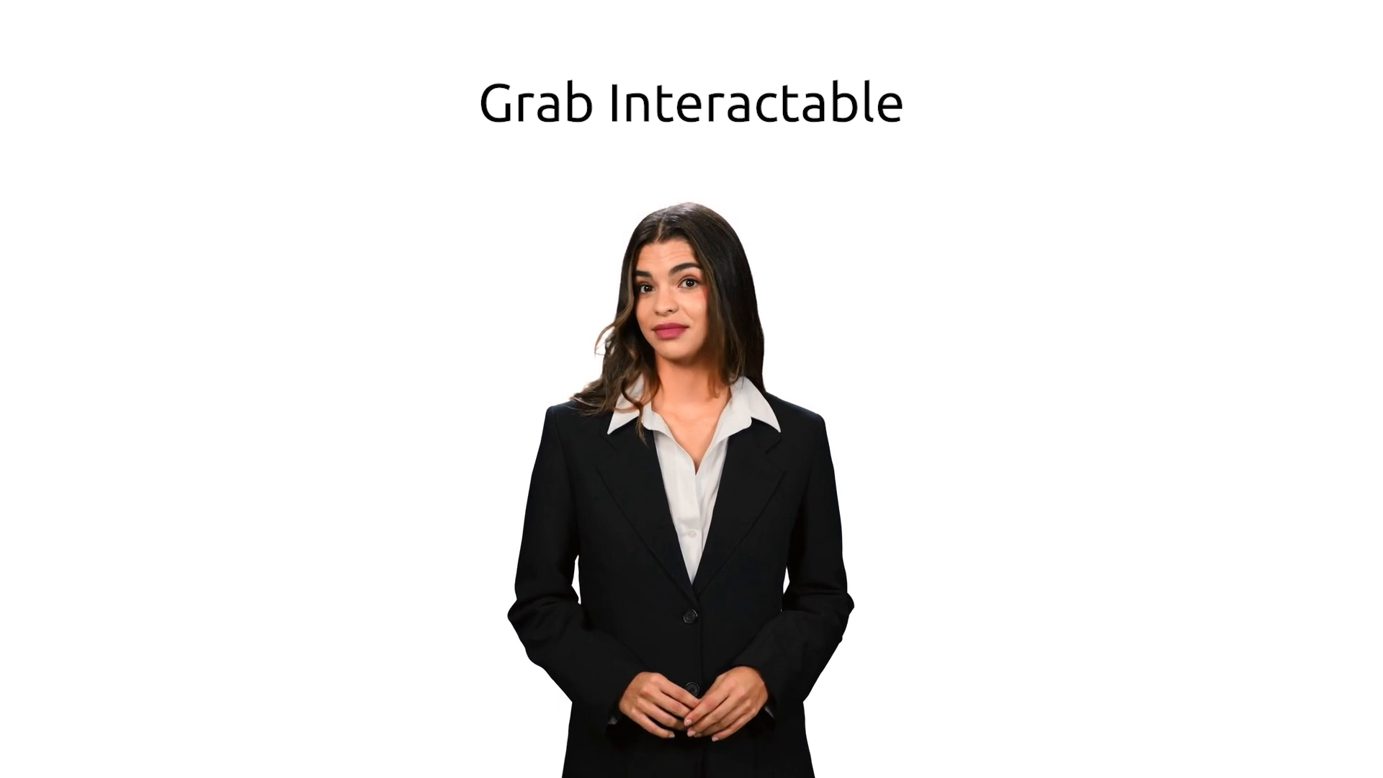
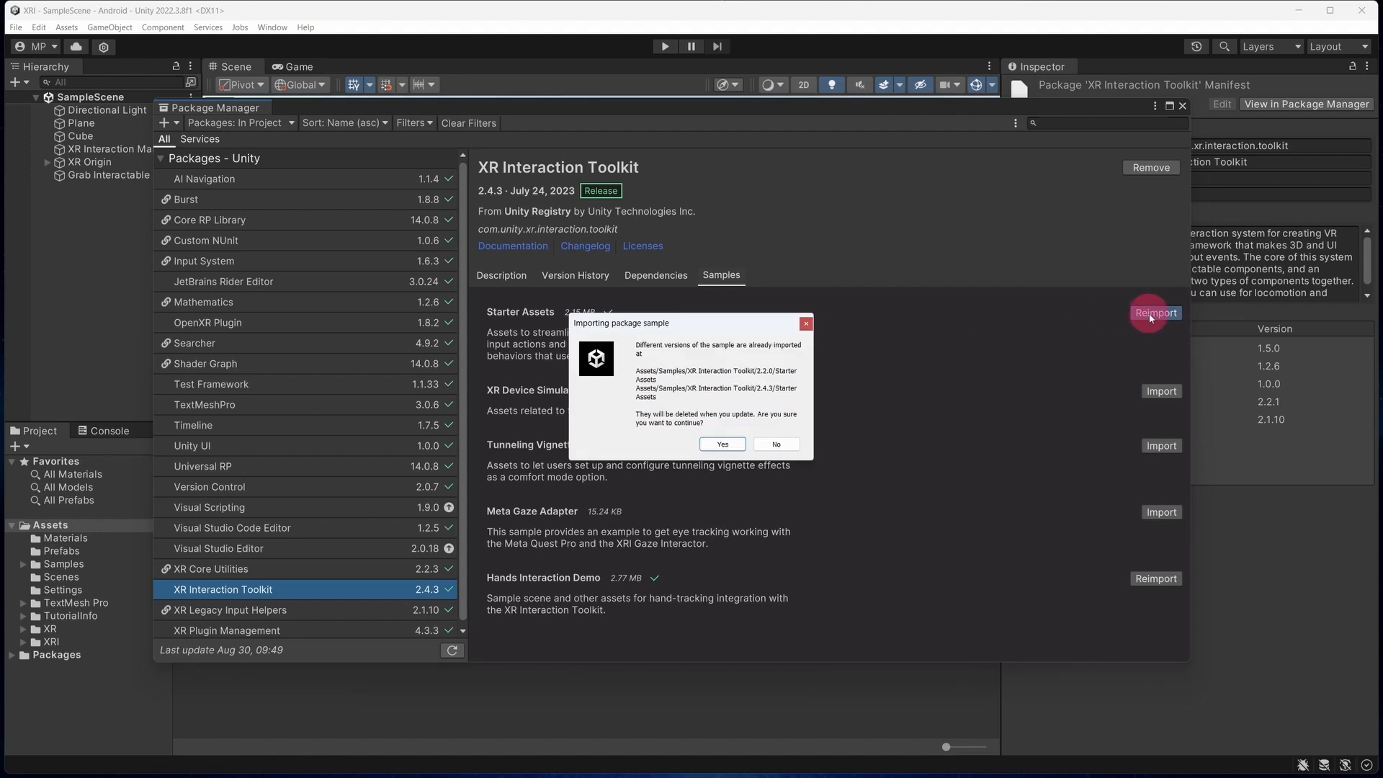
Confirm reimporting the XR Interaction Toolkit 2.4.3 Starter Assets sample over the older versions and close the Package Manager.
left_click(724, 443)
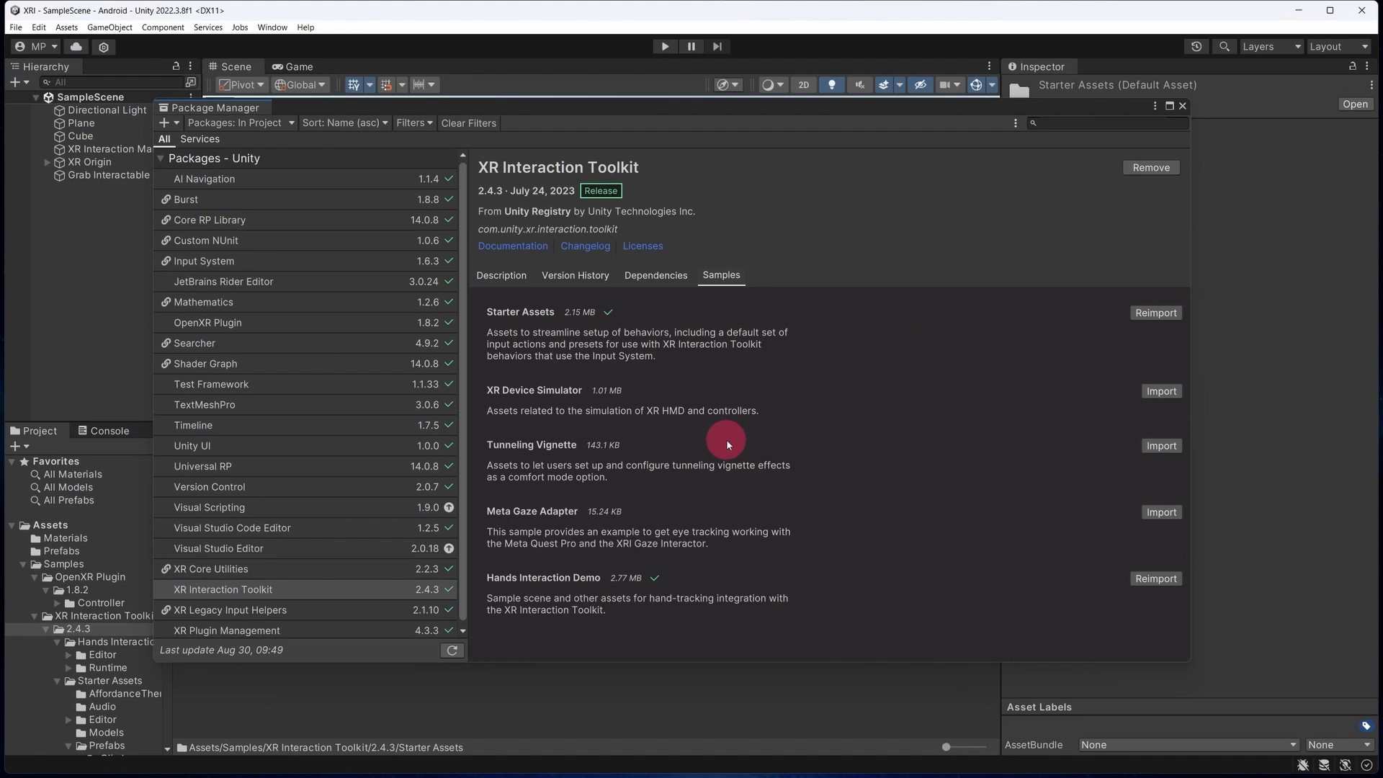
left_click(1182, 106)
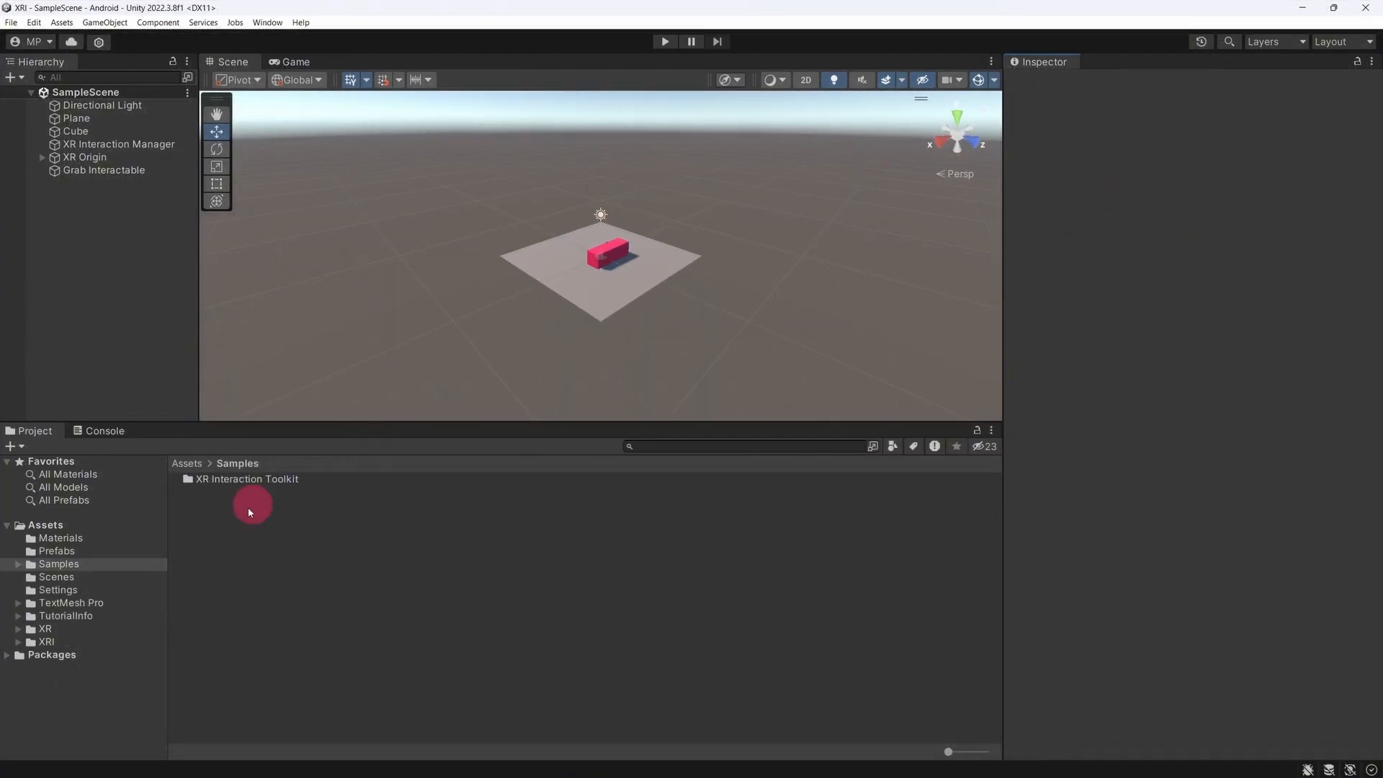
Open the Controllers prefab folder within the XR Interaction Toolkit 2.4.3 Starter Assets samples.
left_click(17, 568)
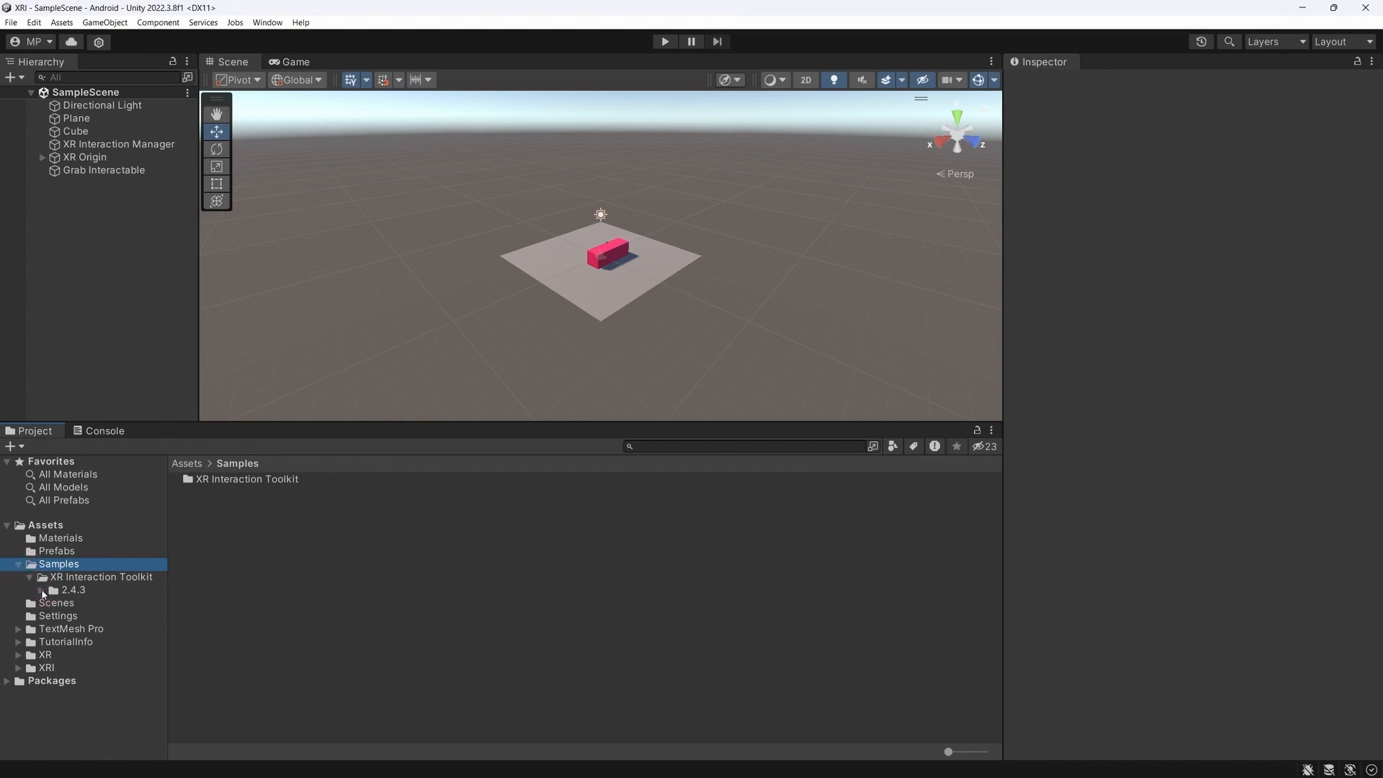
left_click(41, 590)
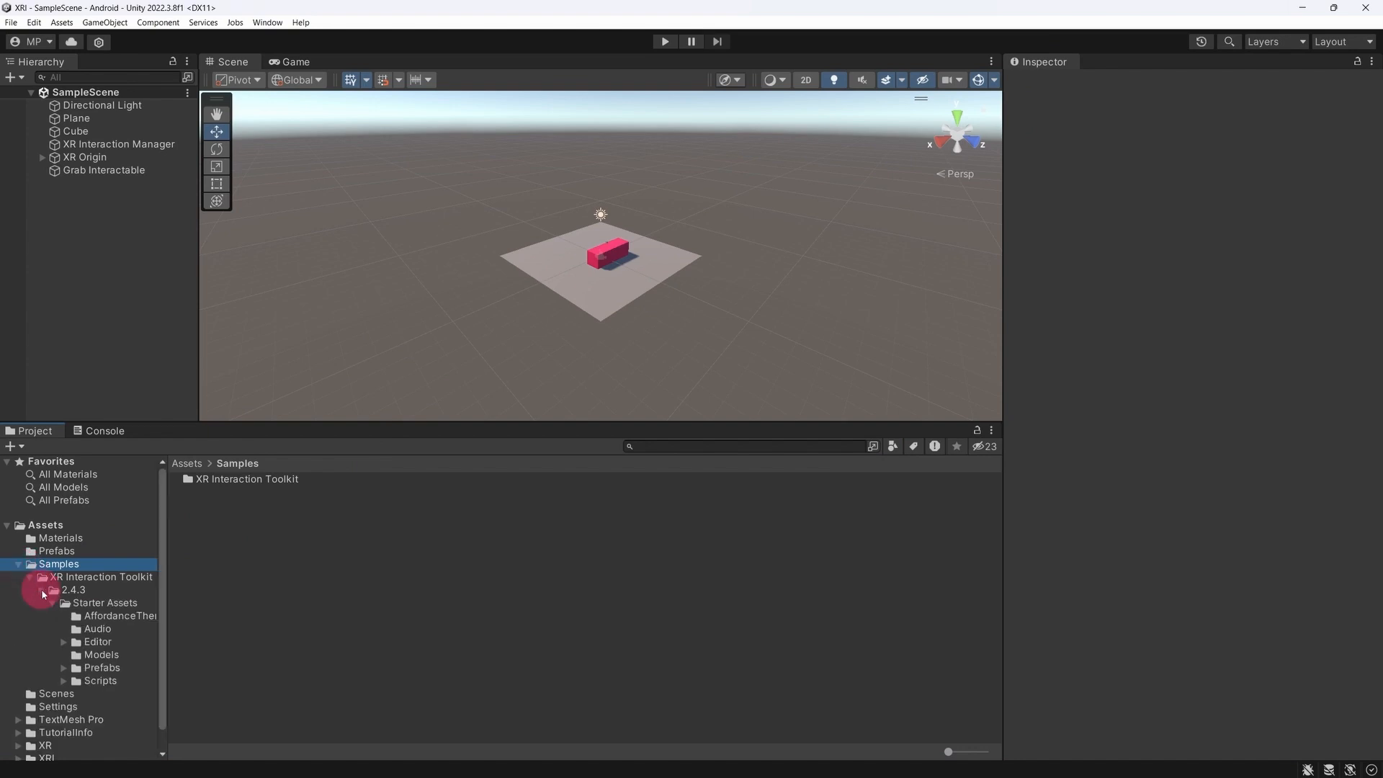
left_click(64, 668)
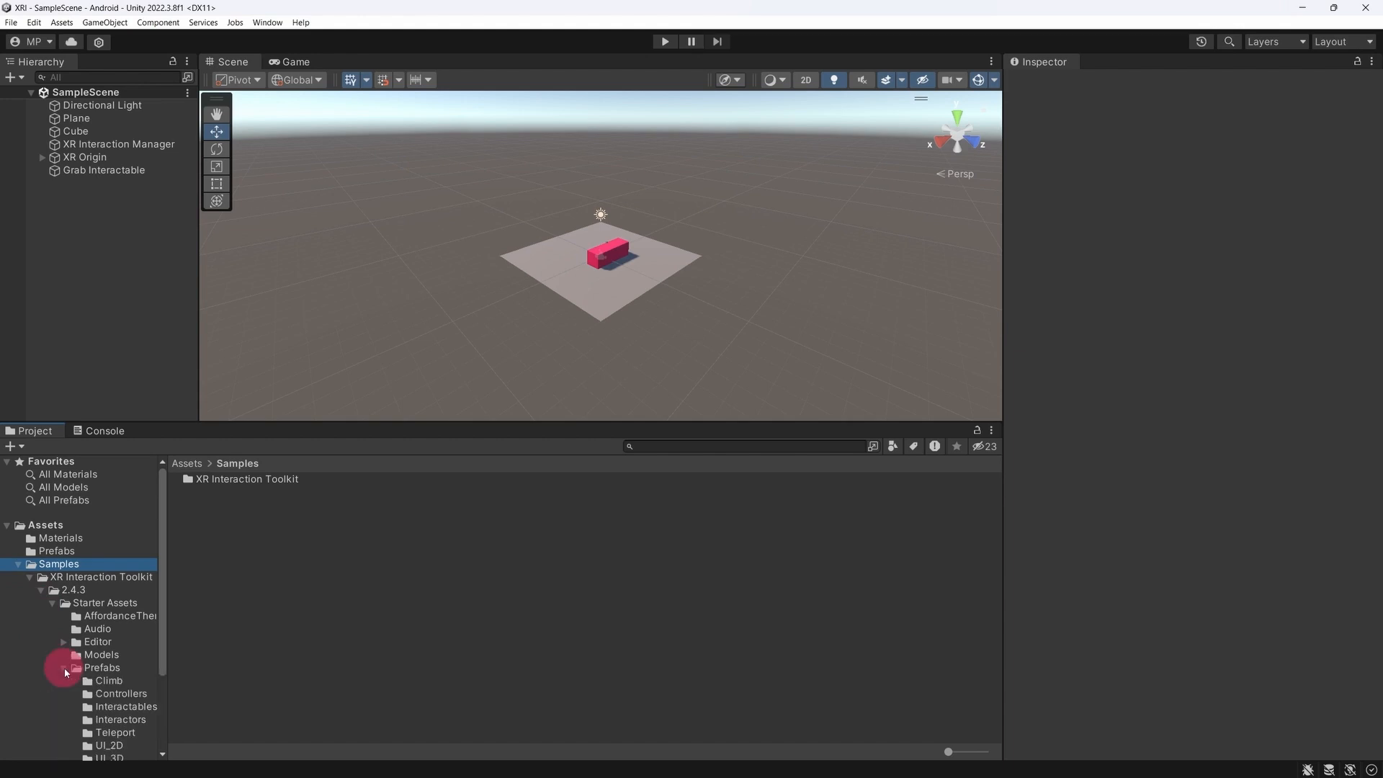
left_click(127, 695)
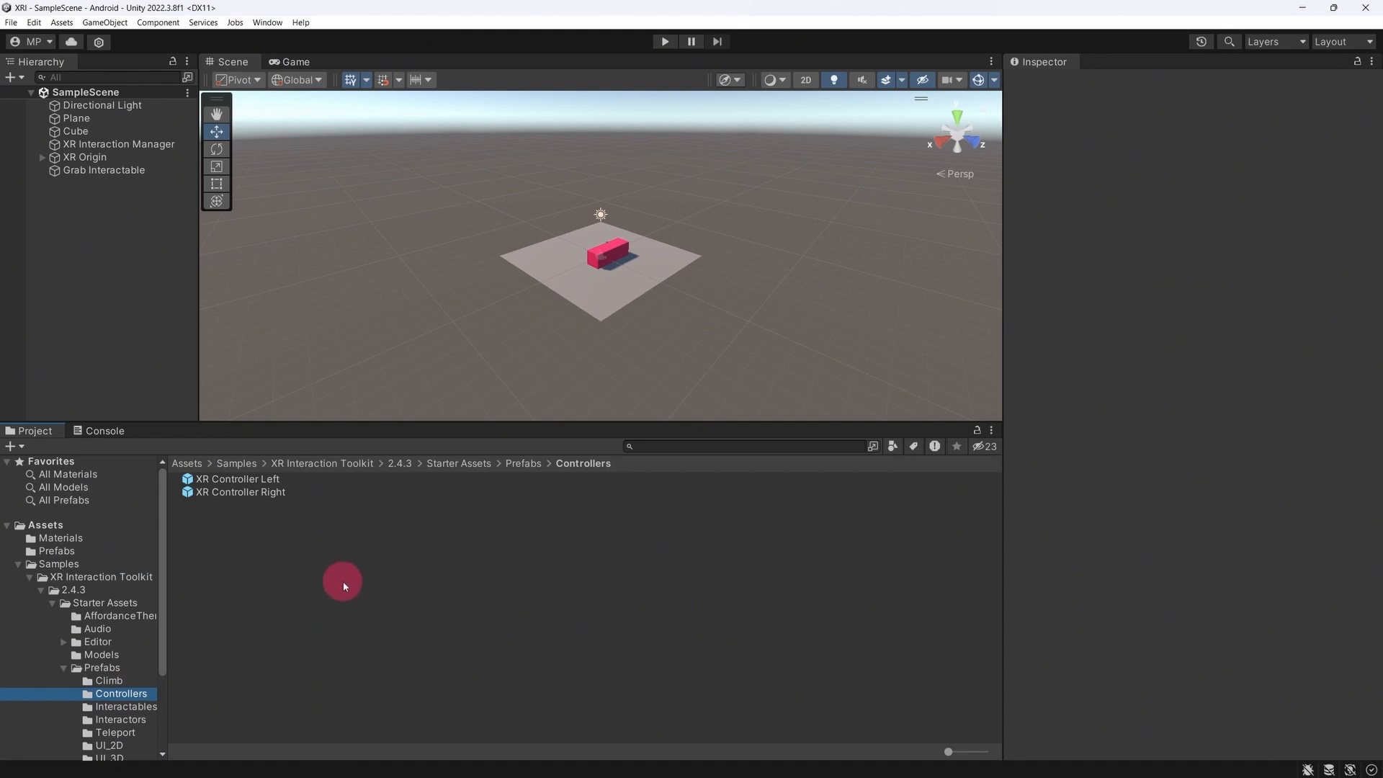
Assign the XR Controller Left prefab as the Model Prefab of XR Origin's LeftHand Controller.
left_click(41, 157)
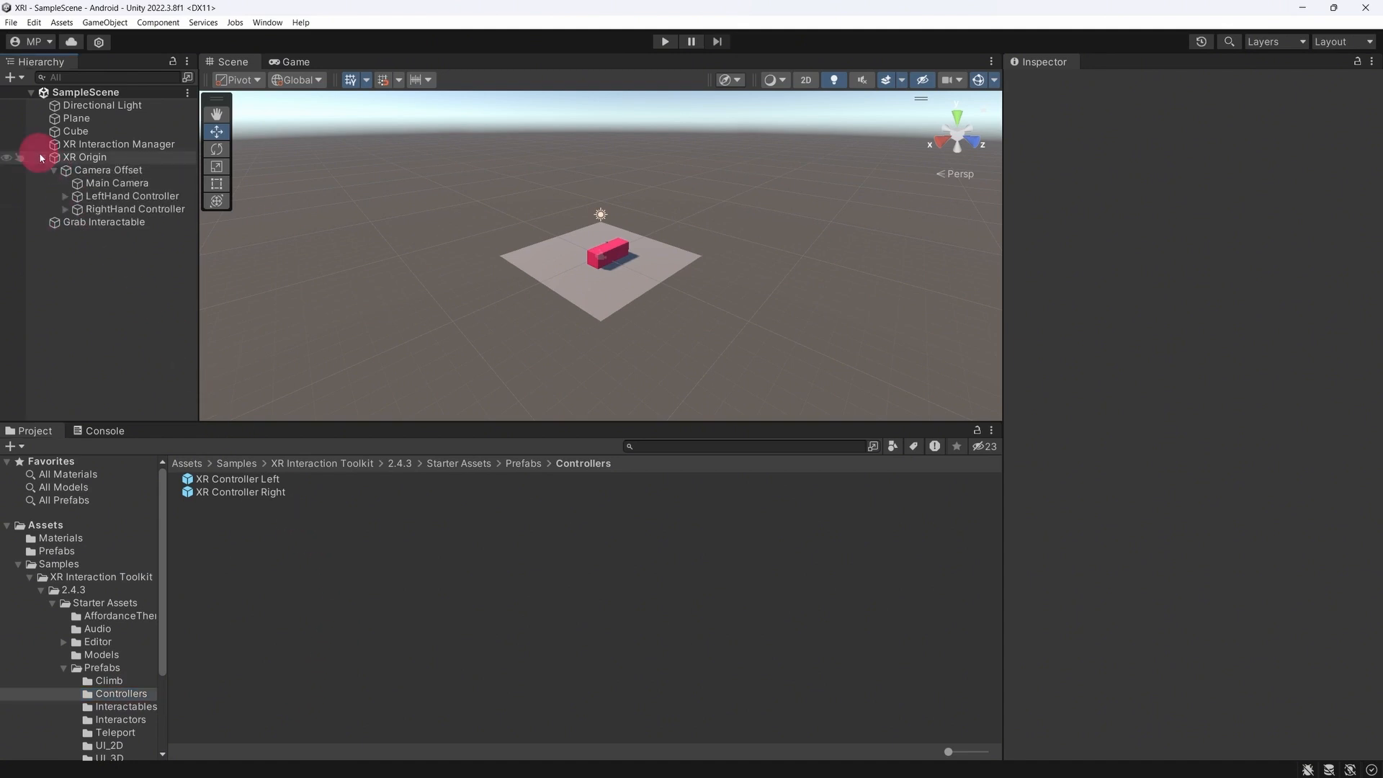
left_click(165, 199)
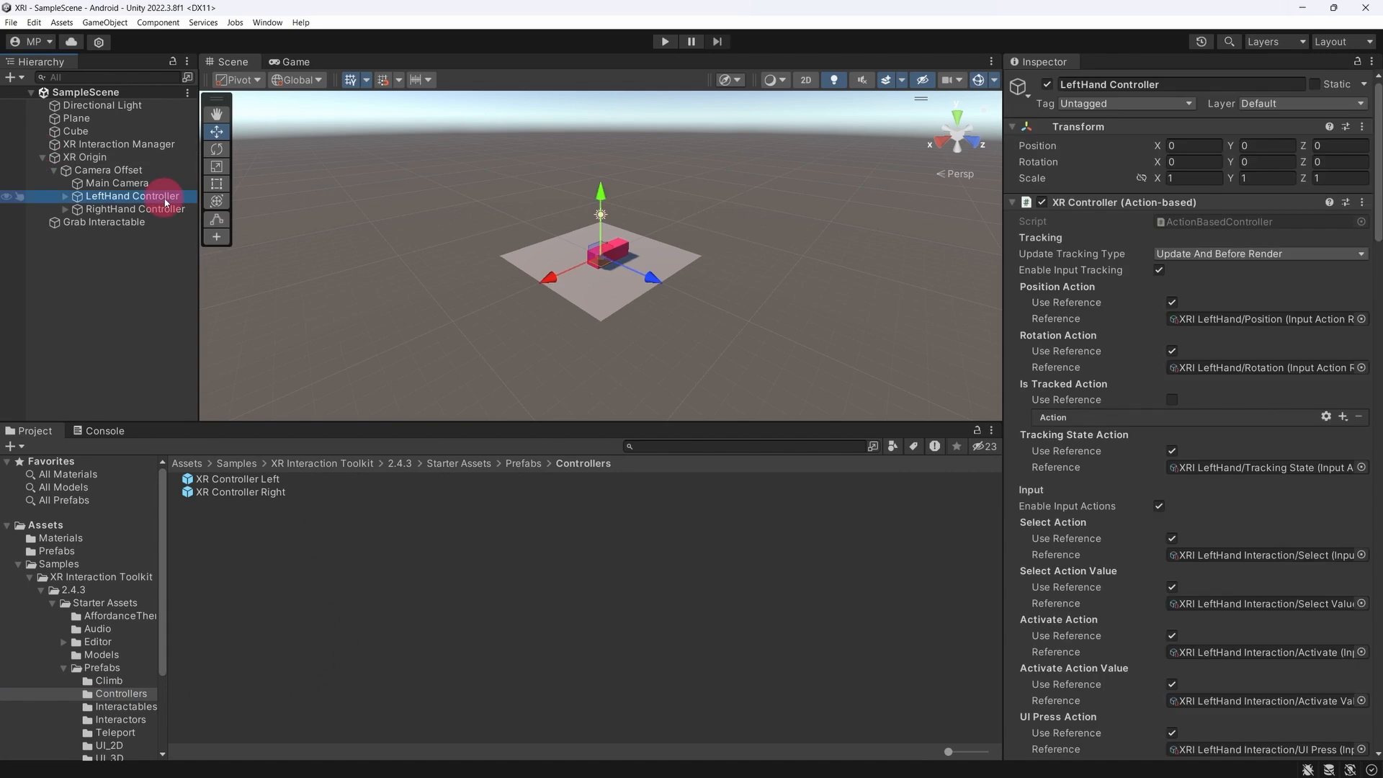
left_click_drag(1377, 214, 1365, 349)
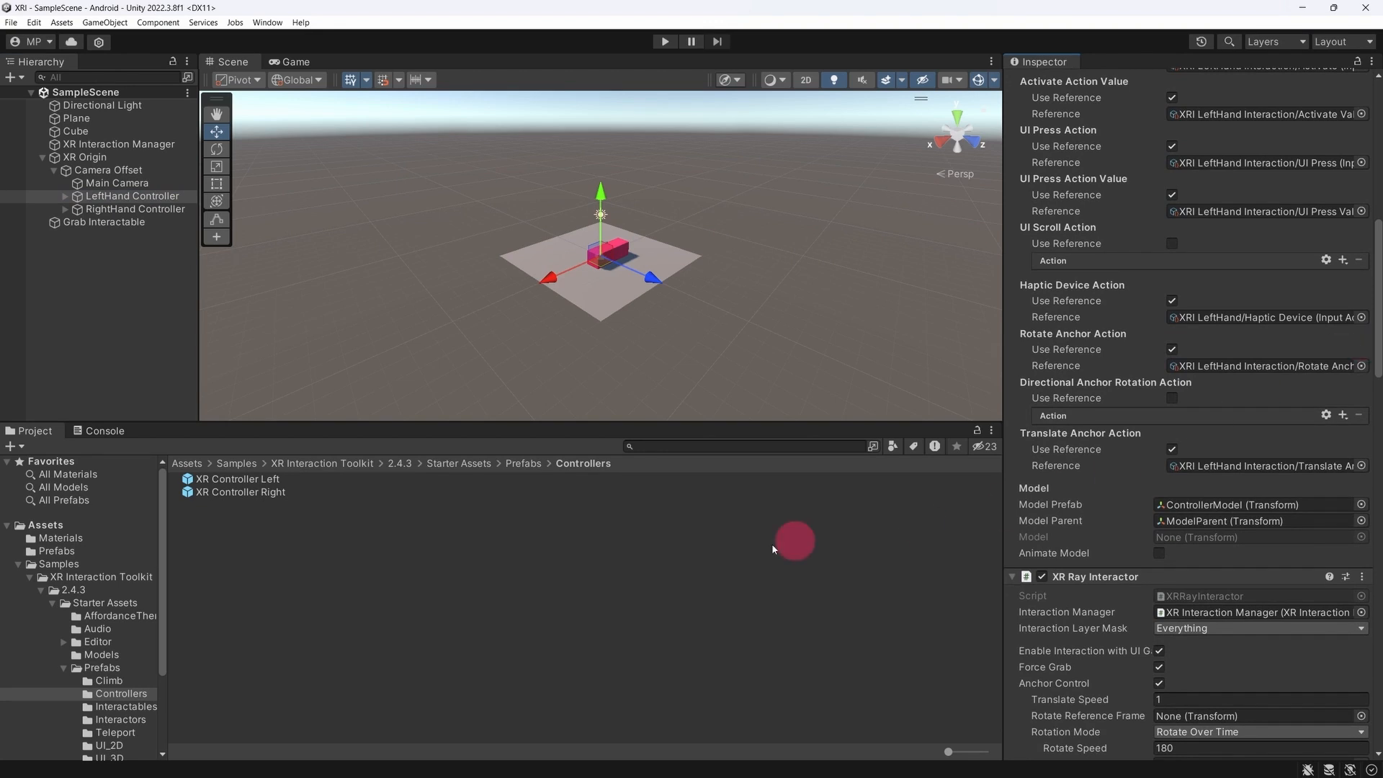
left_click_drag(238, 479, 558, 521)
left_click_drag(954, 532, 1234, 510)
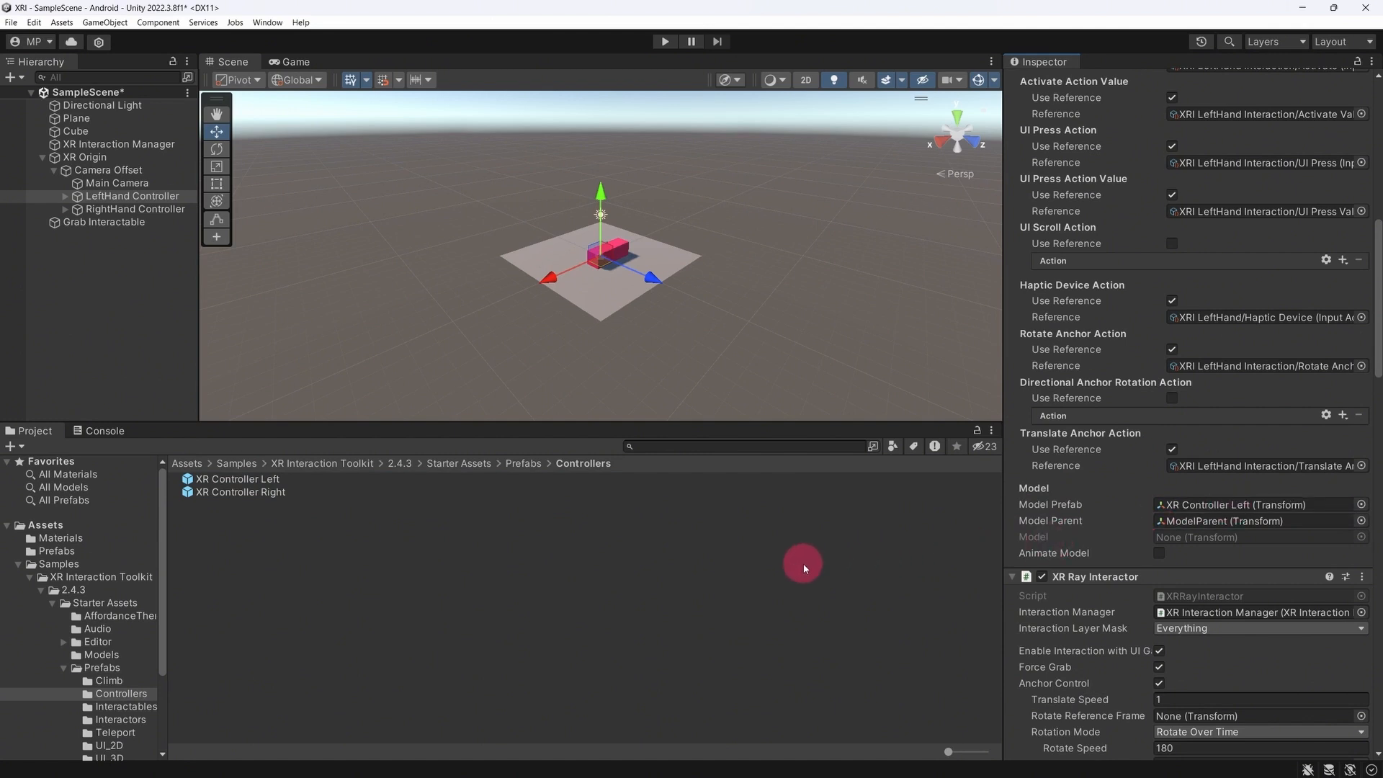
Assign the XR Controller Right prefab as RightHand Controller's Model Prefab and play-test the new controller models.
left_click(178, 209)
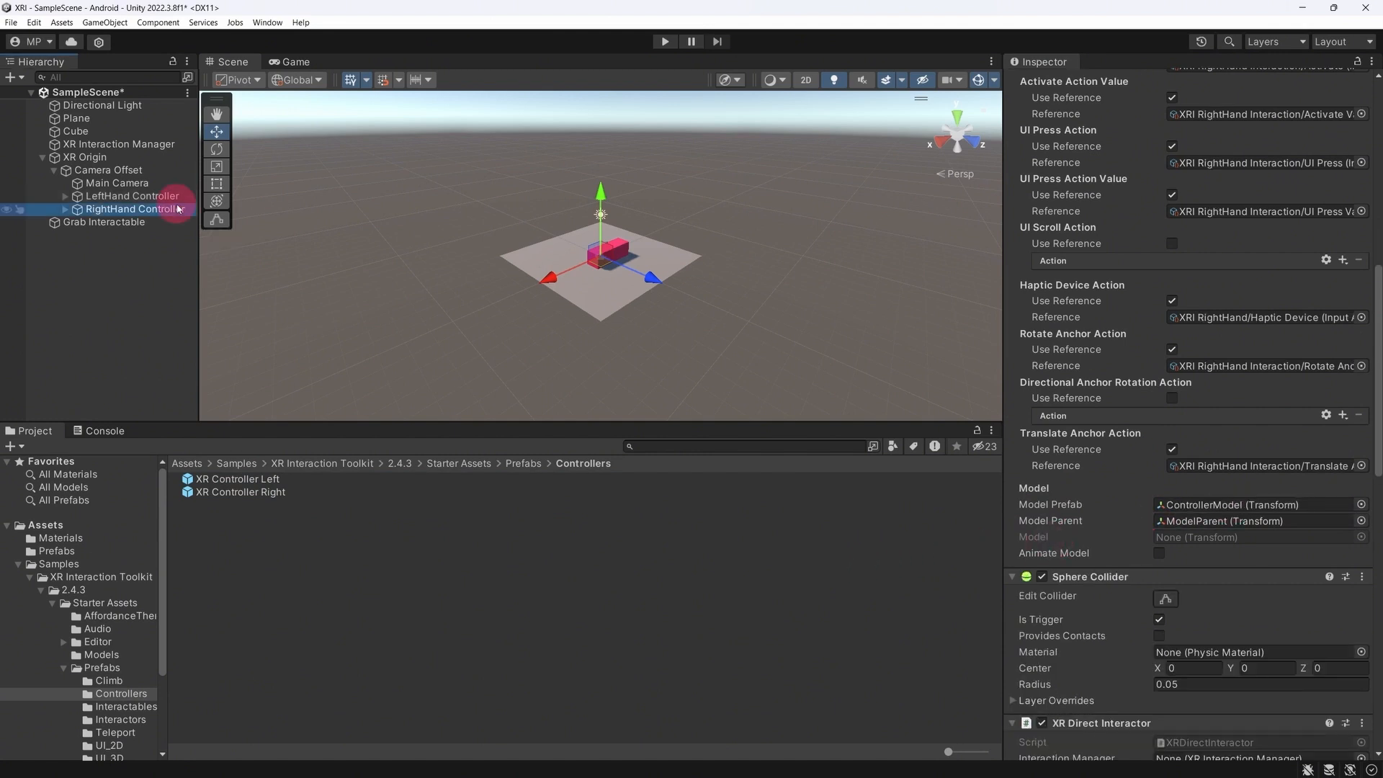
left_click(264, 495)
left_click_drag(869, 680, 1213, 503)
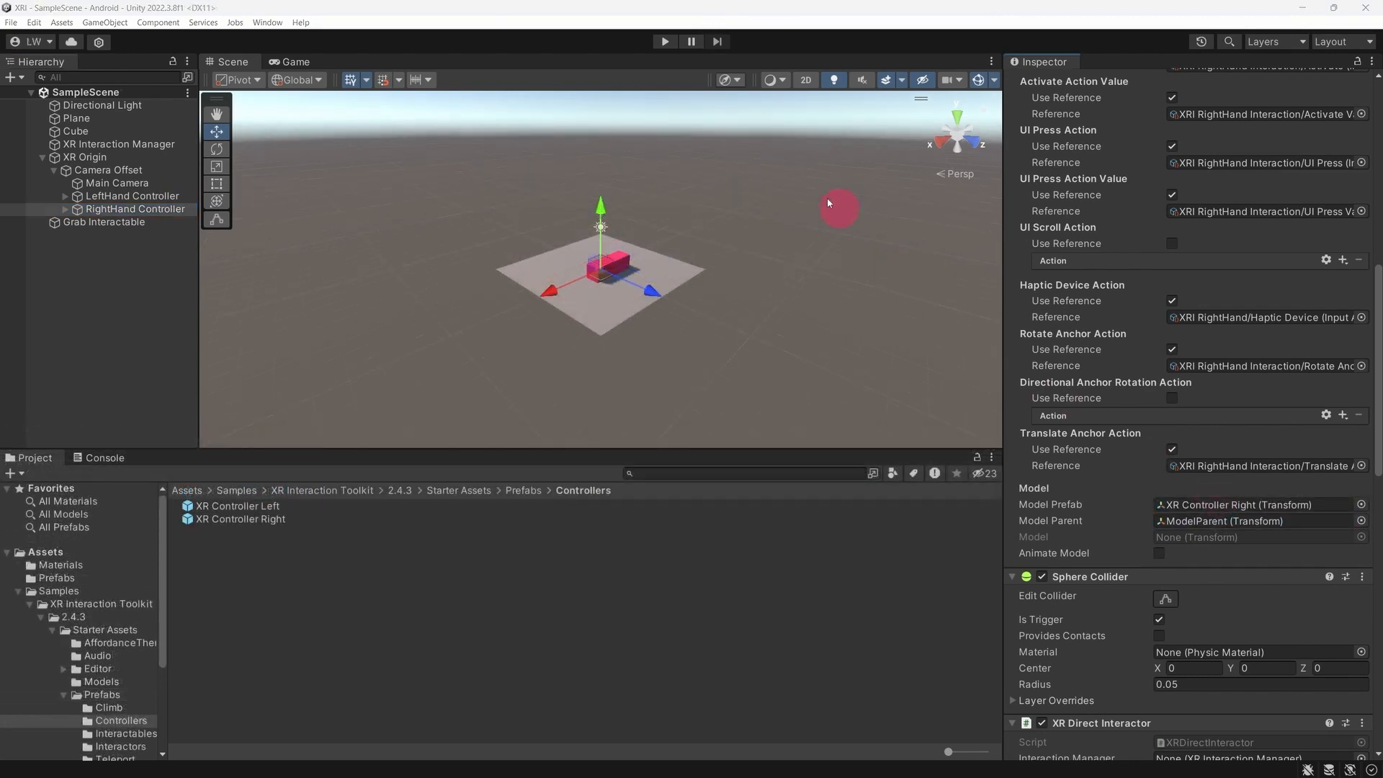
left_click(663, 42)
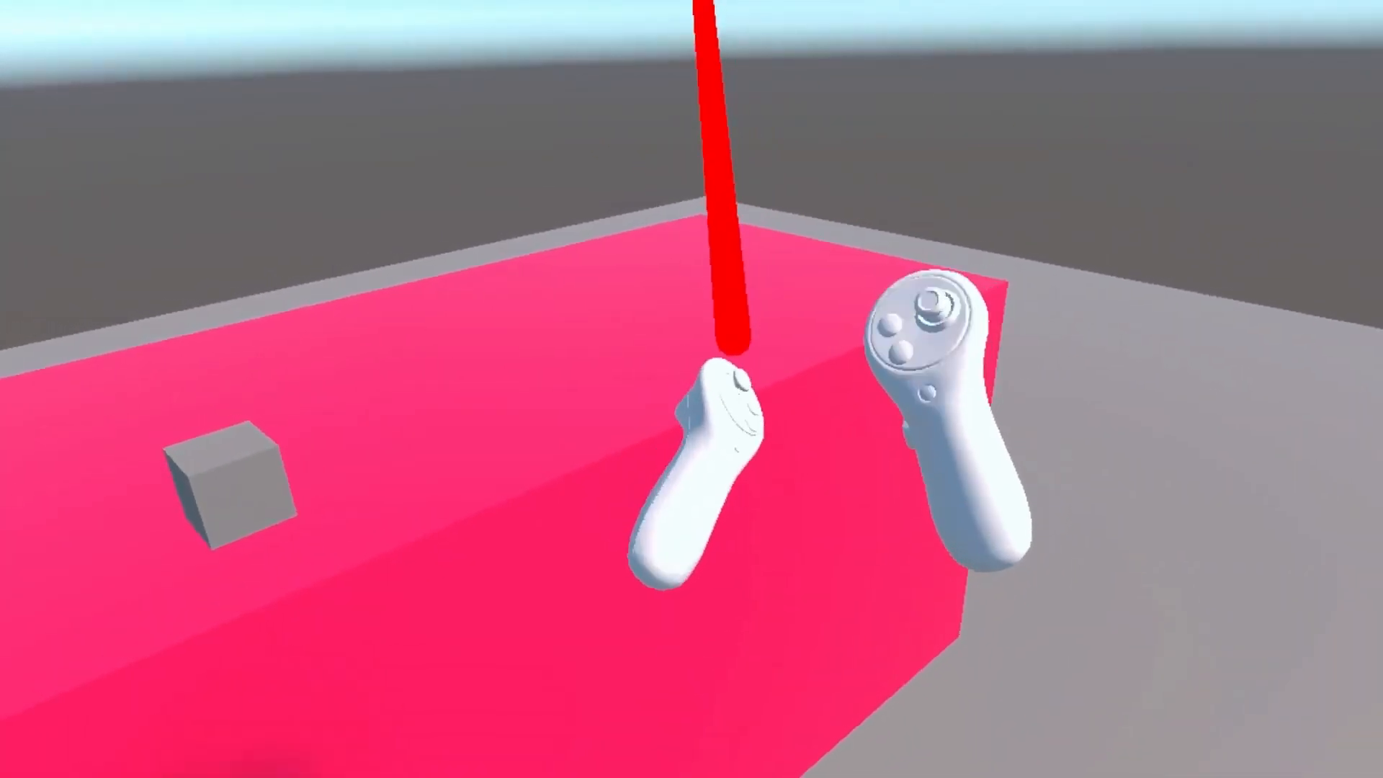
left_click(665, 42)
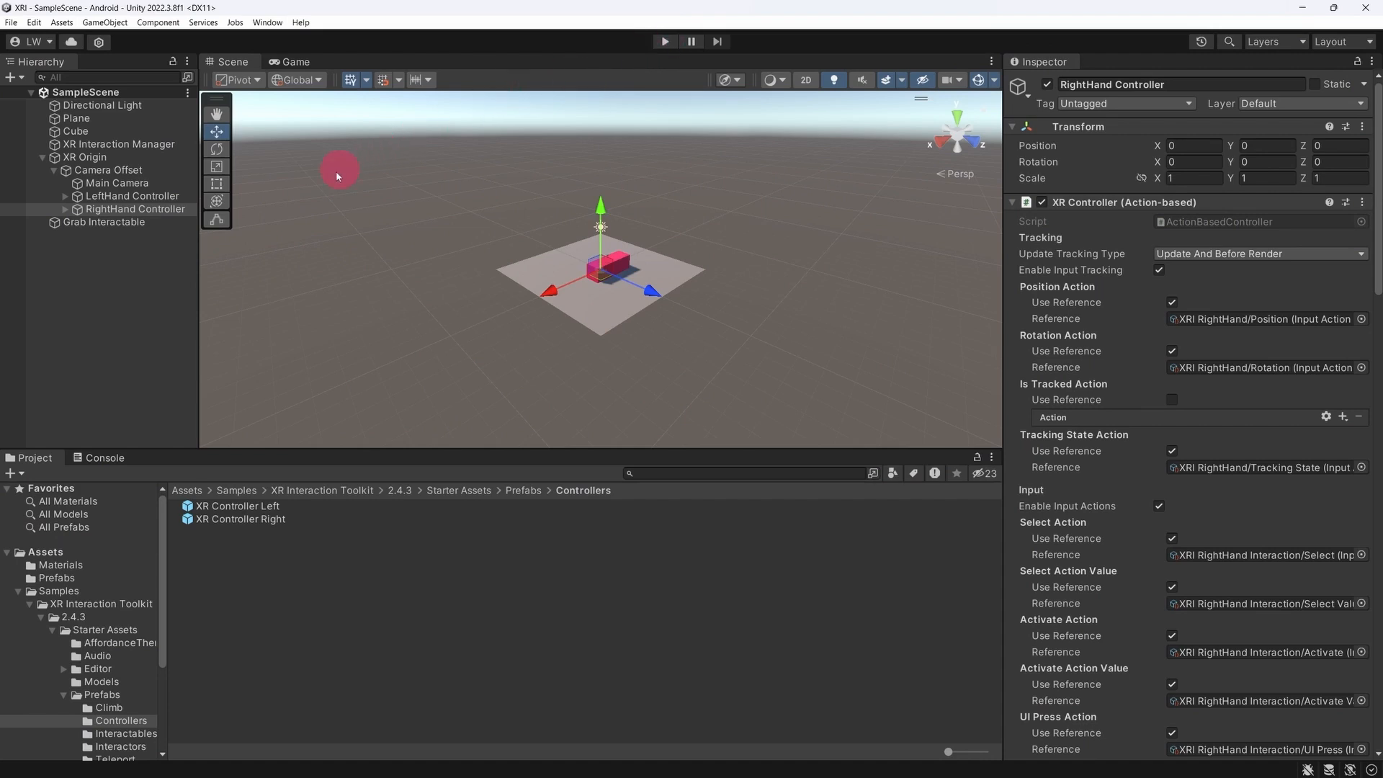
Select the Grab Interactable object and show its XR Grab Interactable settings.
left_click(181, 226)
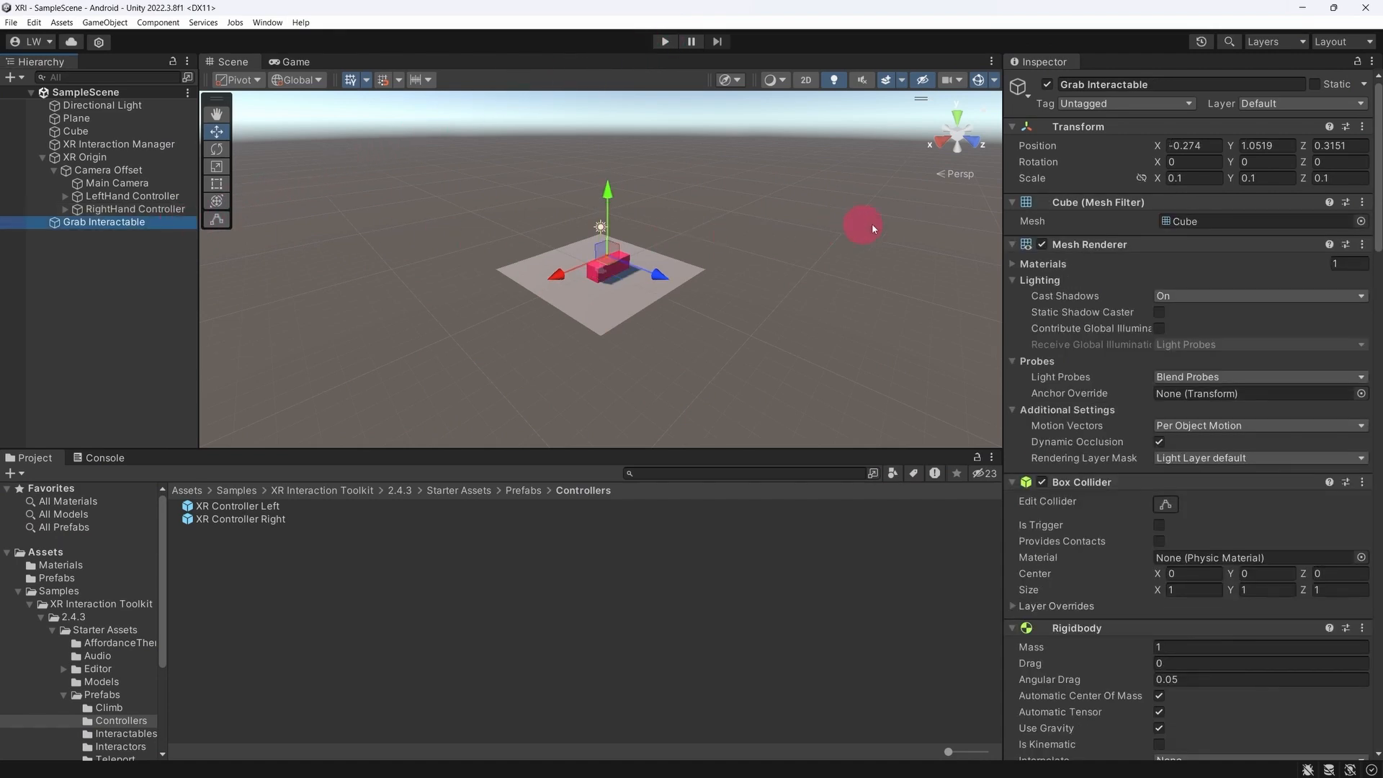
left_click_drag(1378, 192, 1378, 386)
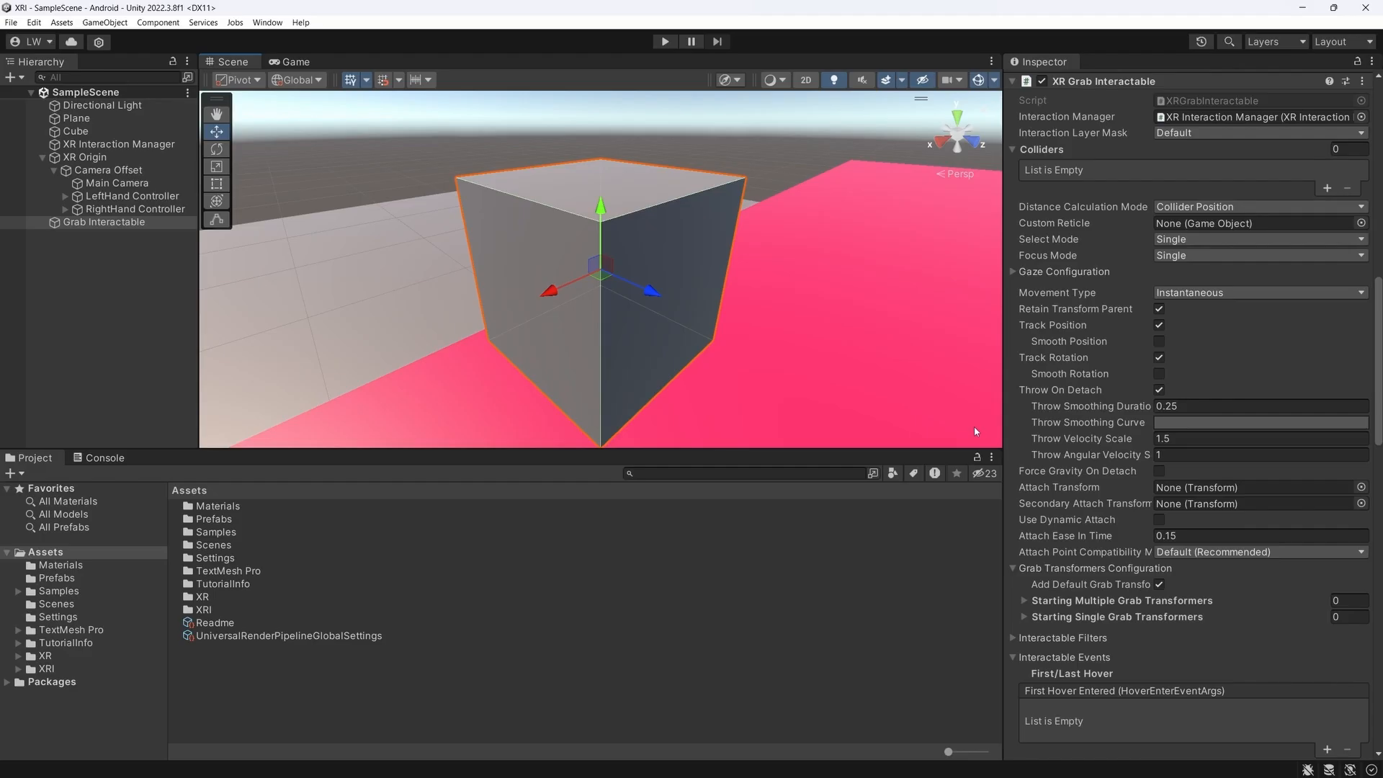
Add Grab Interactable's Box Collider to the XR Grab Interactable's Colliders list and check the Distance Calculation Mode options.
left_click(1326, 188)
left_click_drag(1377, 303, 1377, 209)
left_click_drag(1253, 82, 1270, 555)
left_click_drag(1379, 317, 1379, 412)
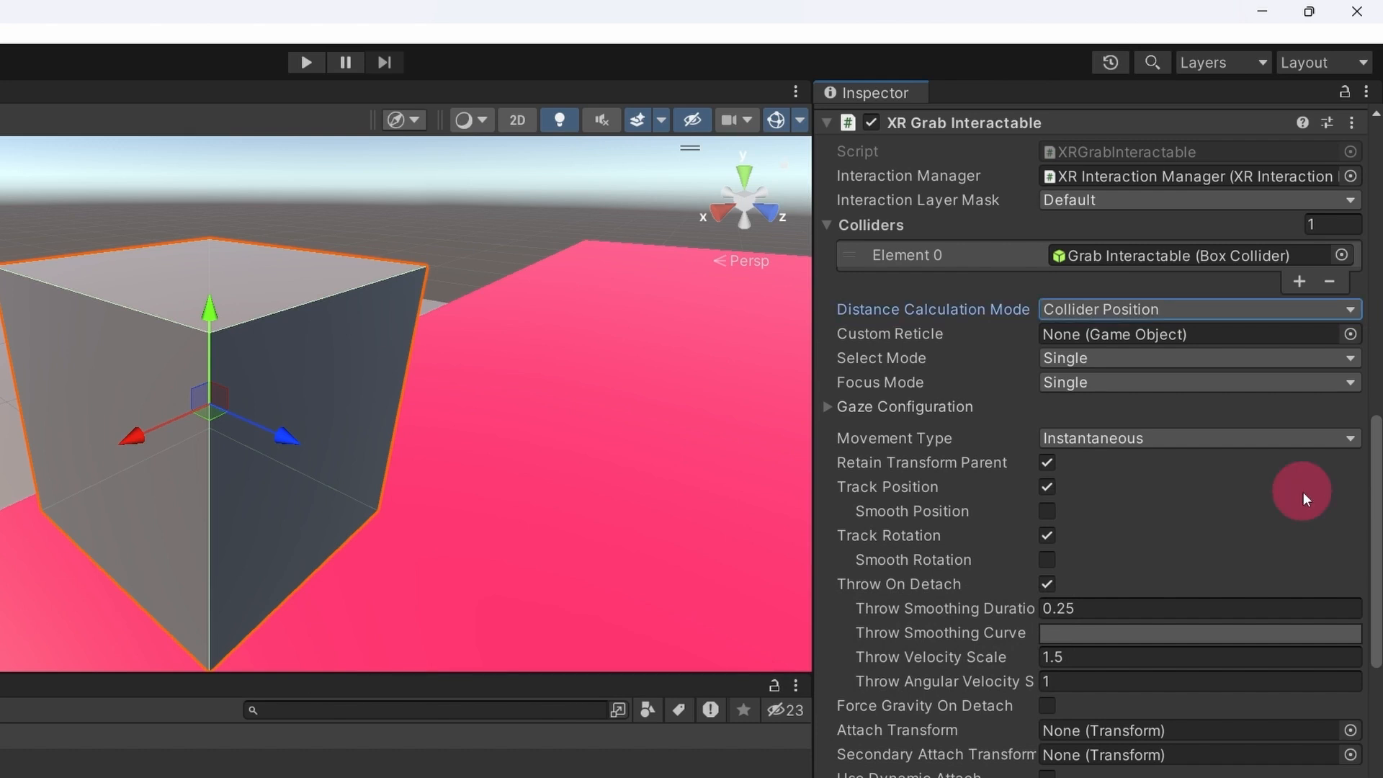
left_click(1302, 308)
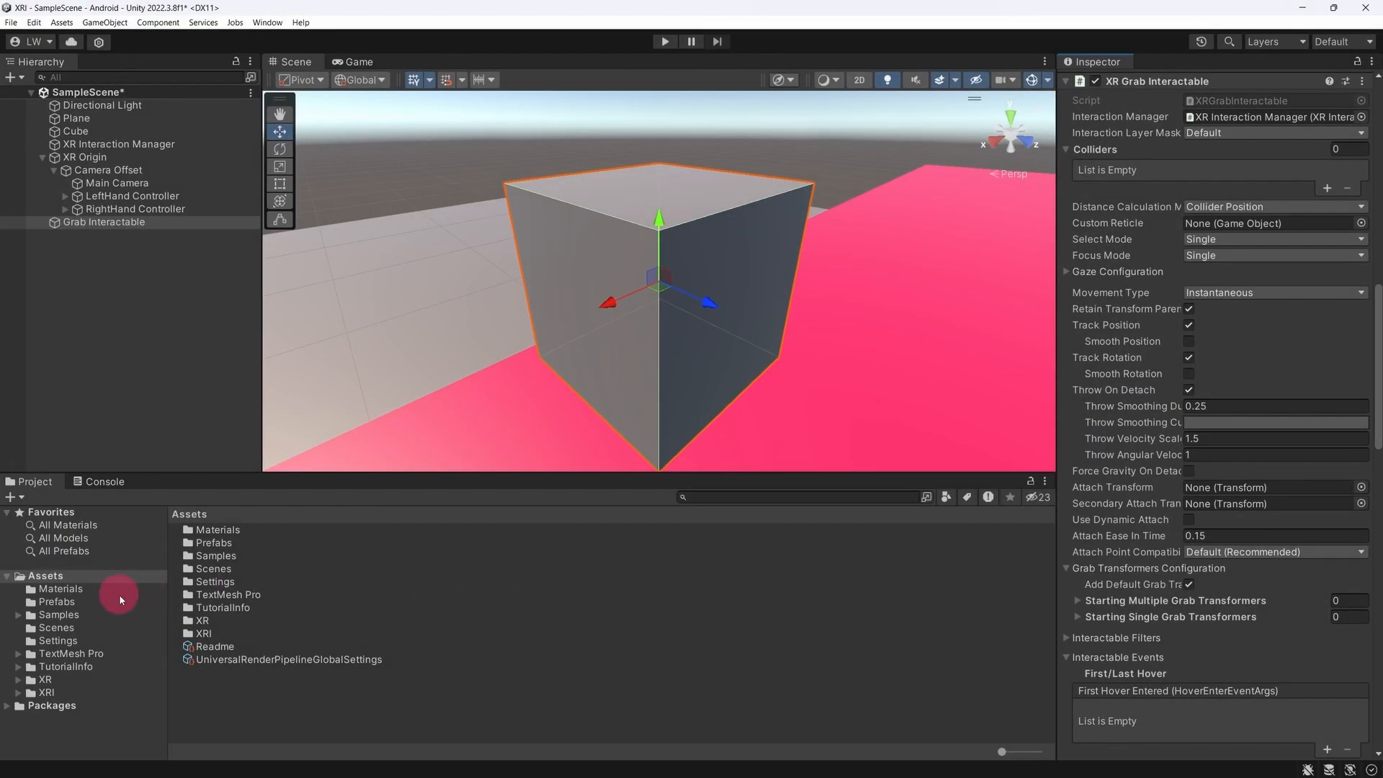
Assign the Reticle prefab from the Prefabs folder as the XR Grab Interactable's Custom Reticle and play-test it.
left_click(119, 600)
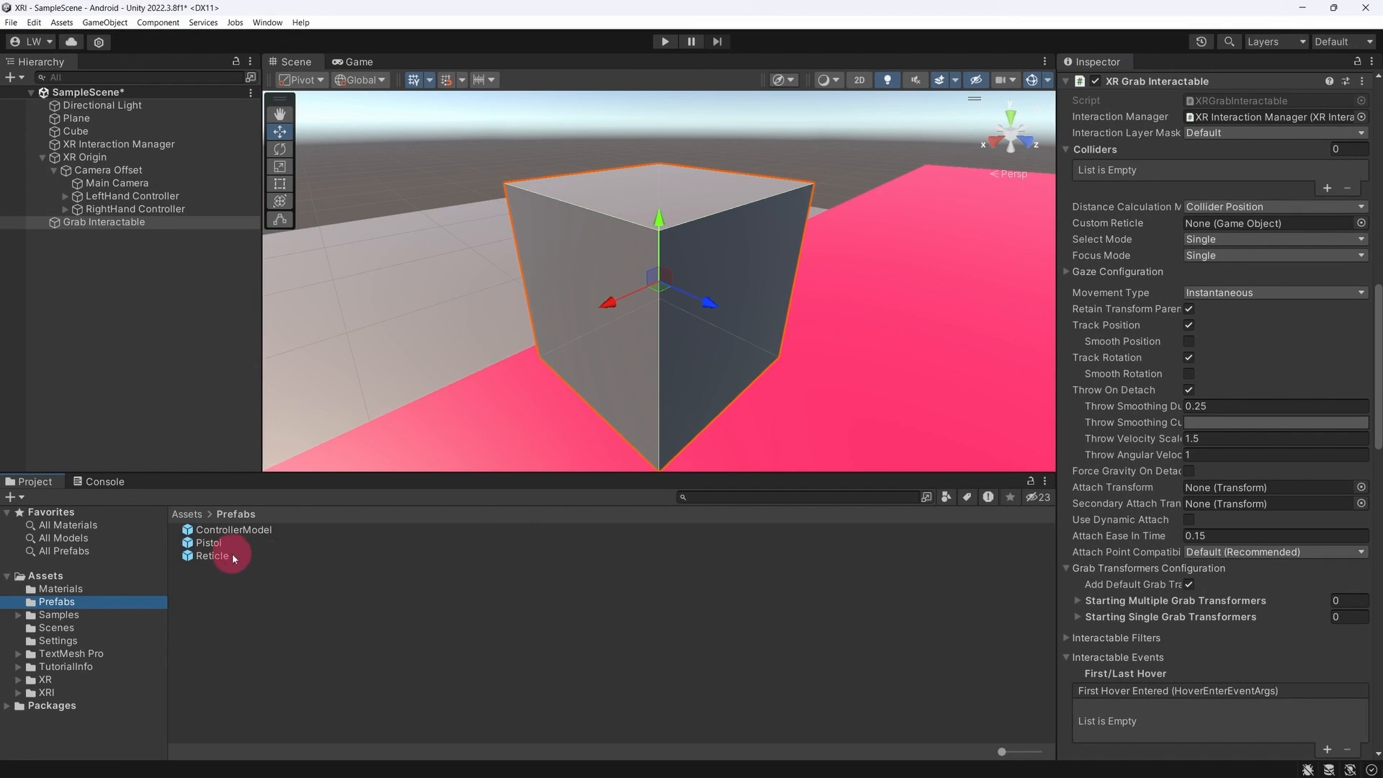
left_click_drag(232, 553, 1238, 225)
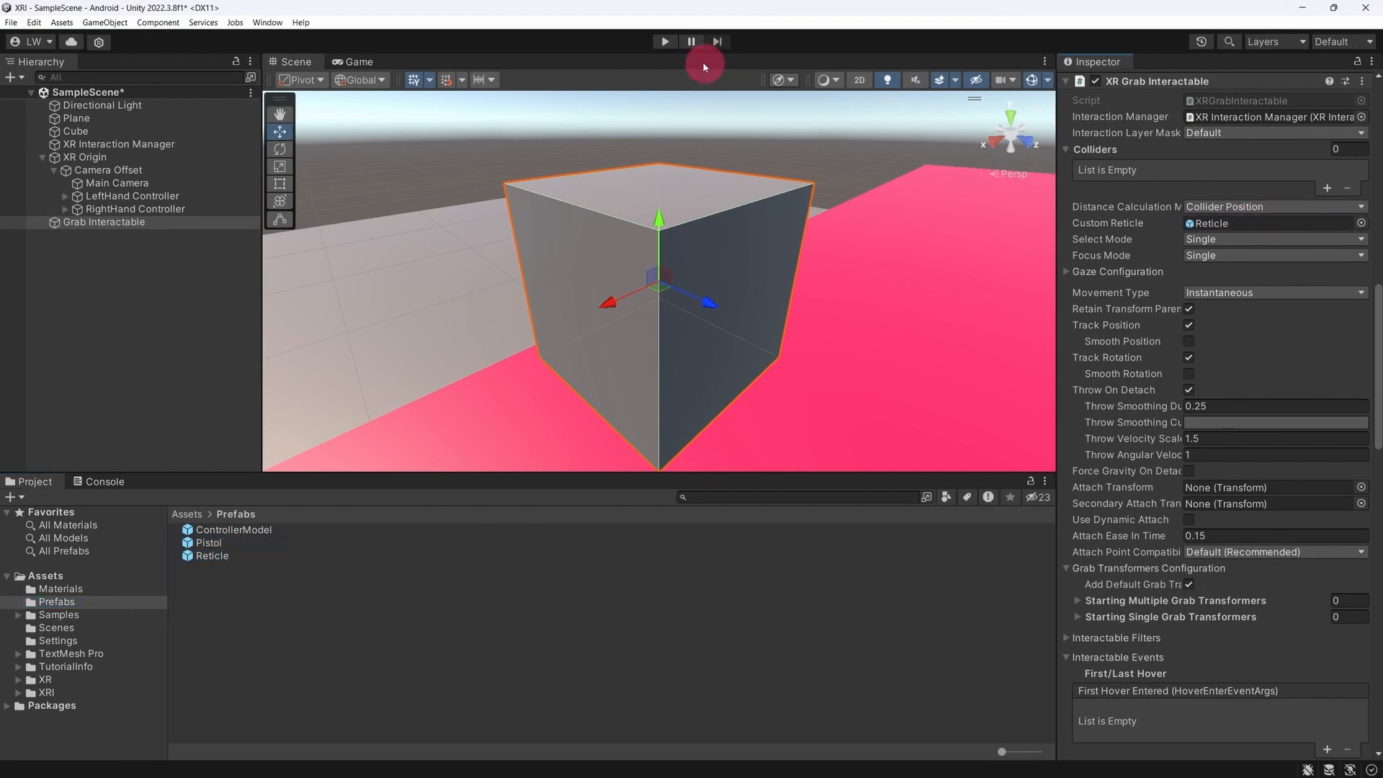
left_click(664, 41)
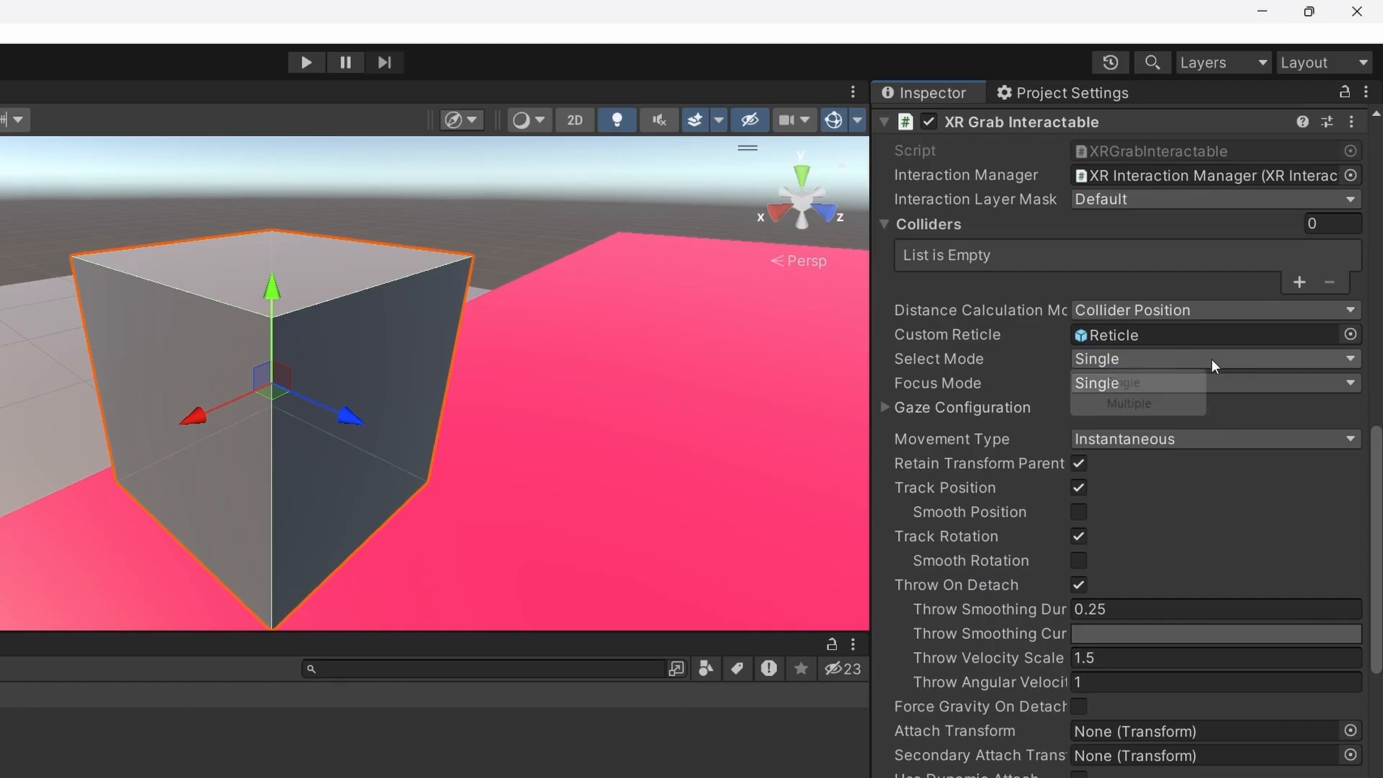
Set the XR Grab Interactable's Select Mode to Multiple and play-test grabbing the cube.
left_click(1270, 239)
left_click(1231, 270)
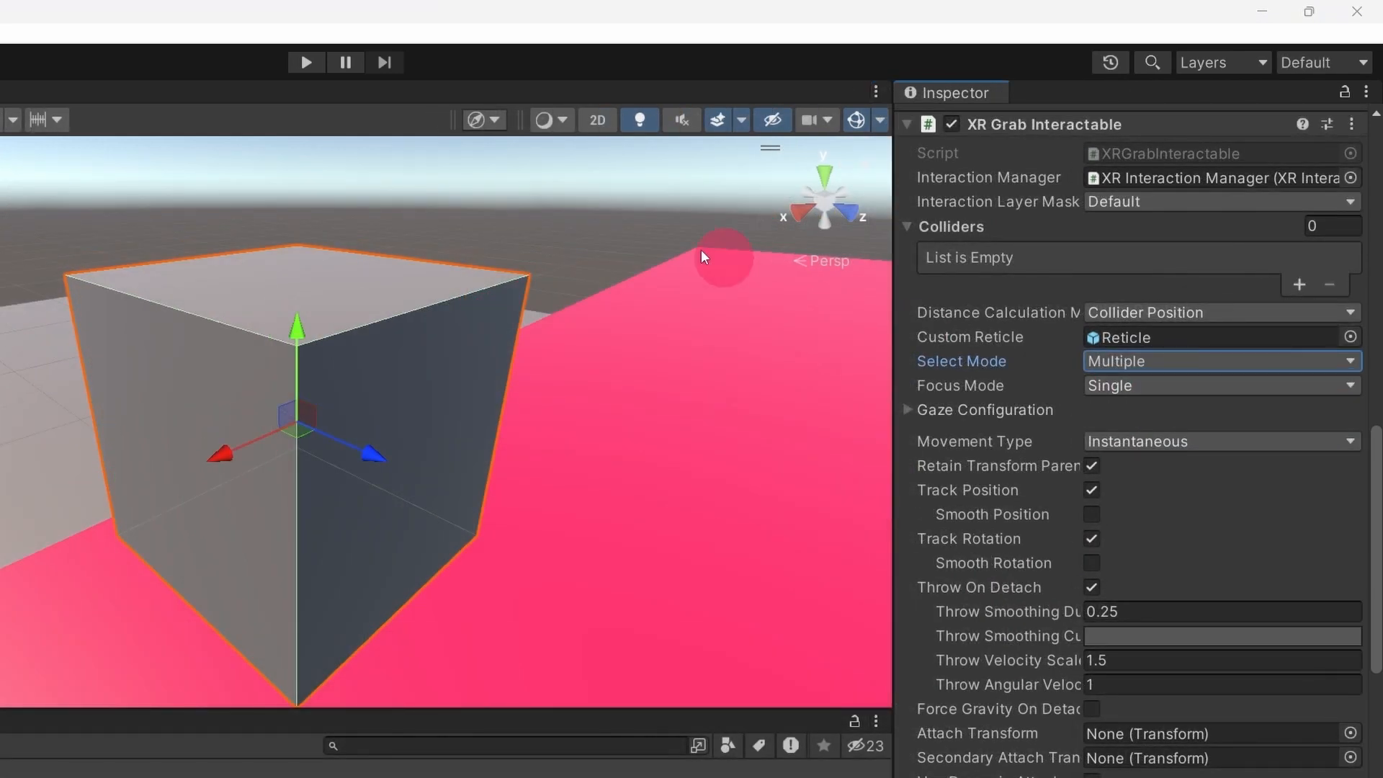
left_click(304, 63)
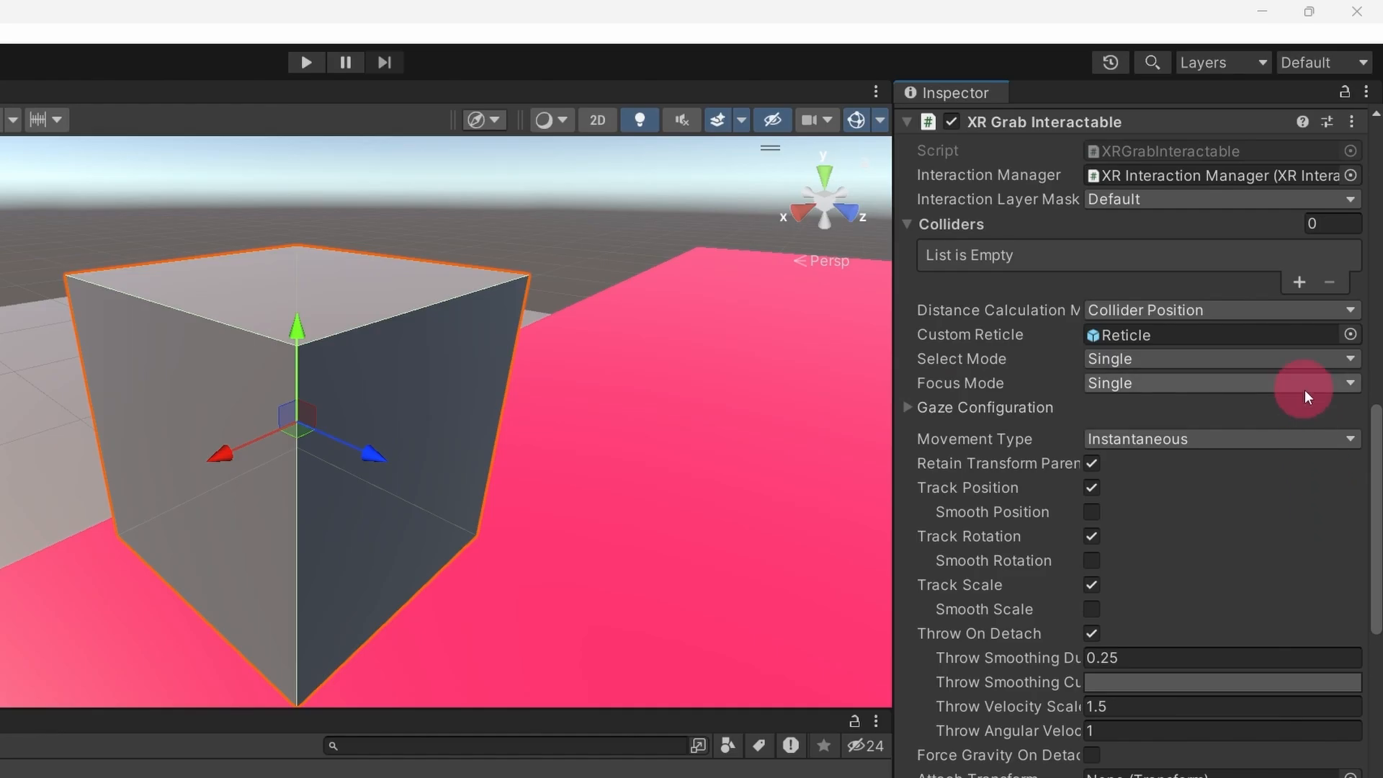
Review the XR Grab Interactable's Focus Mode, Gaze Configuration and Movement Type options, leaving Allow Gaze Interaction and Allow Gaze Select disabled.
left_click(1304, 388)
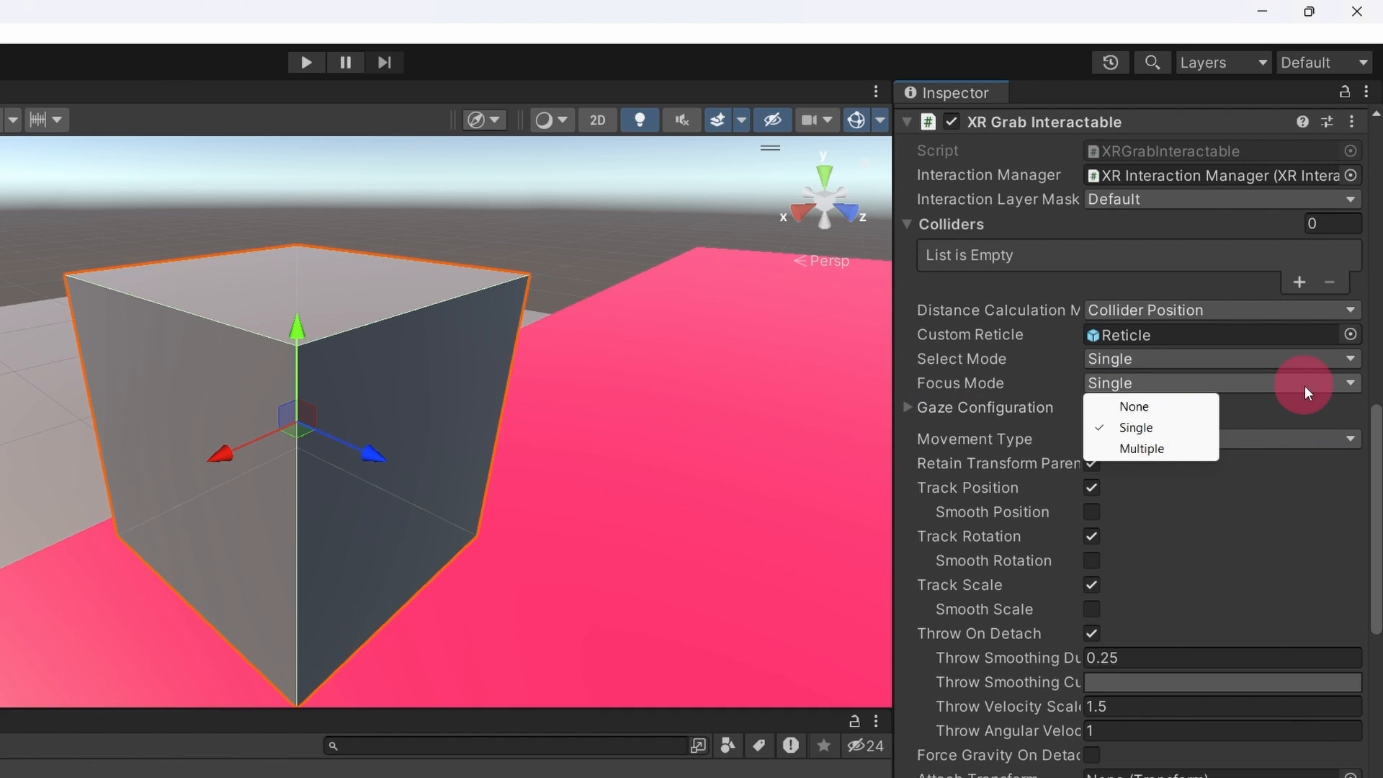
left_click(1311, 483)
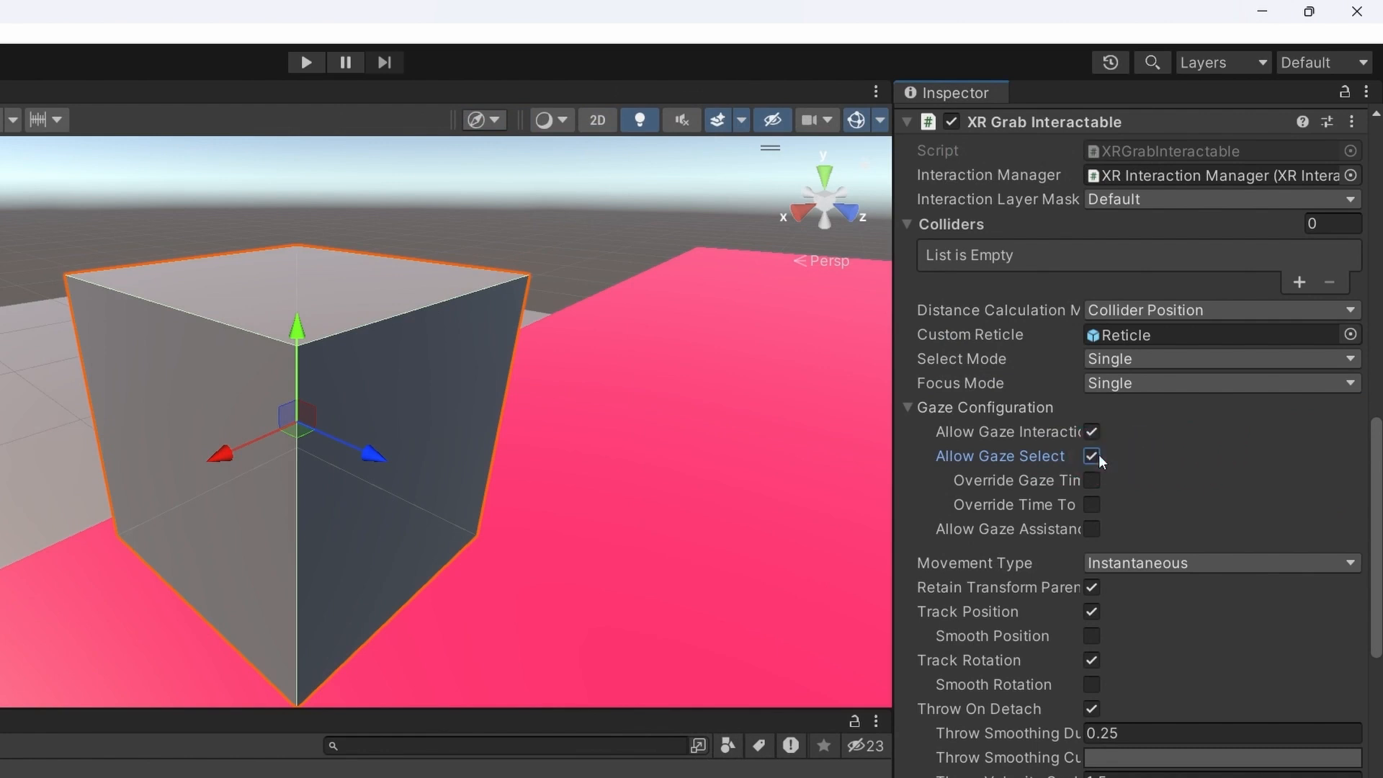
left_click(1093, 455)
left_click(1091, 430)
left_click(911, 406)
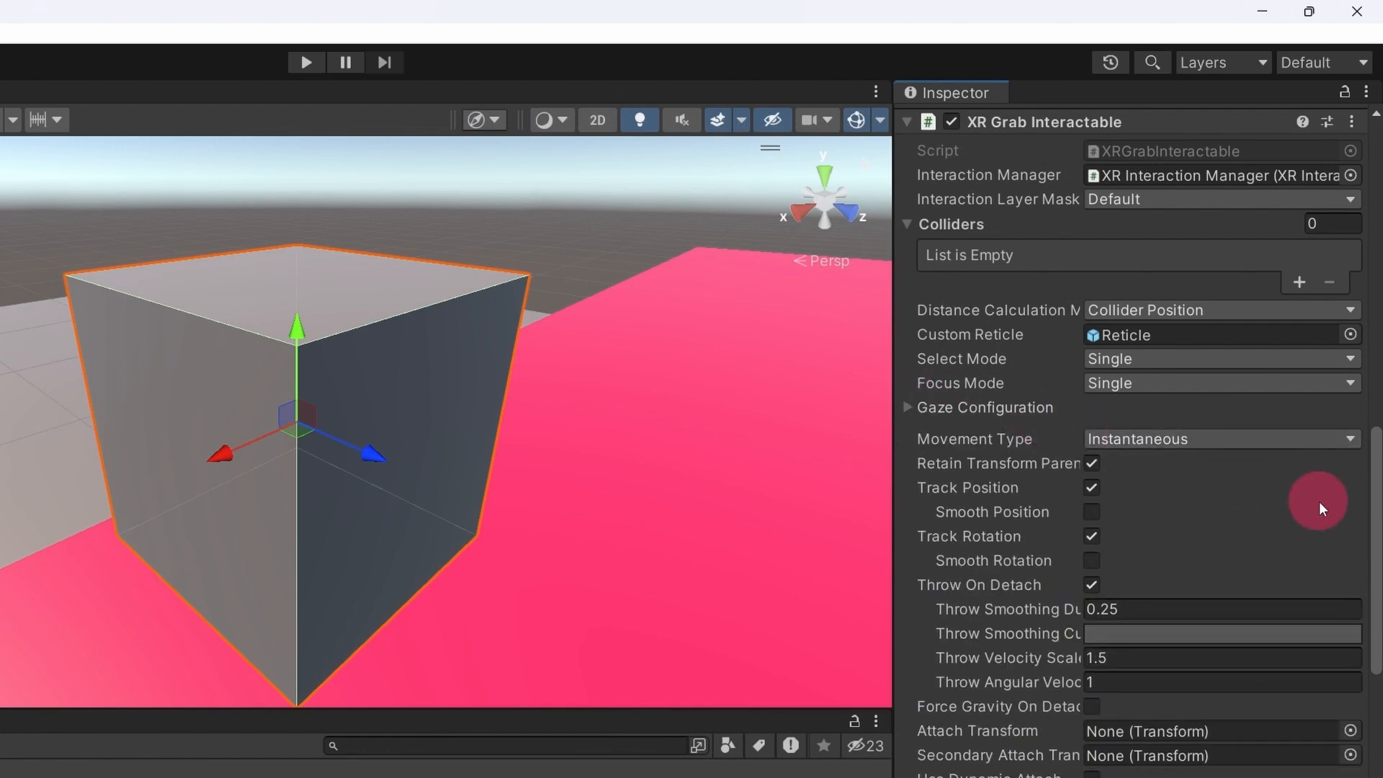
left_click(1308, 443)
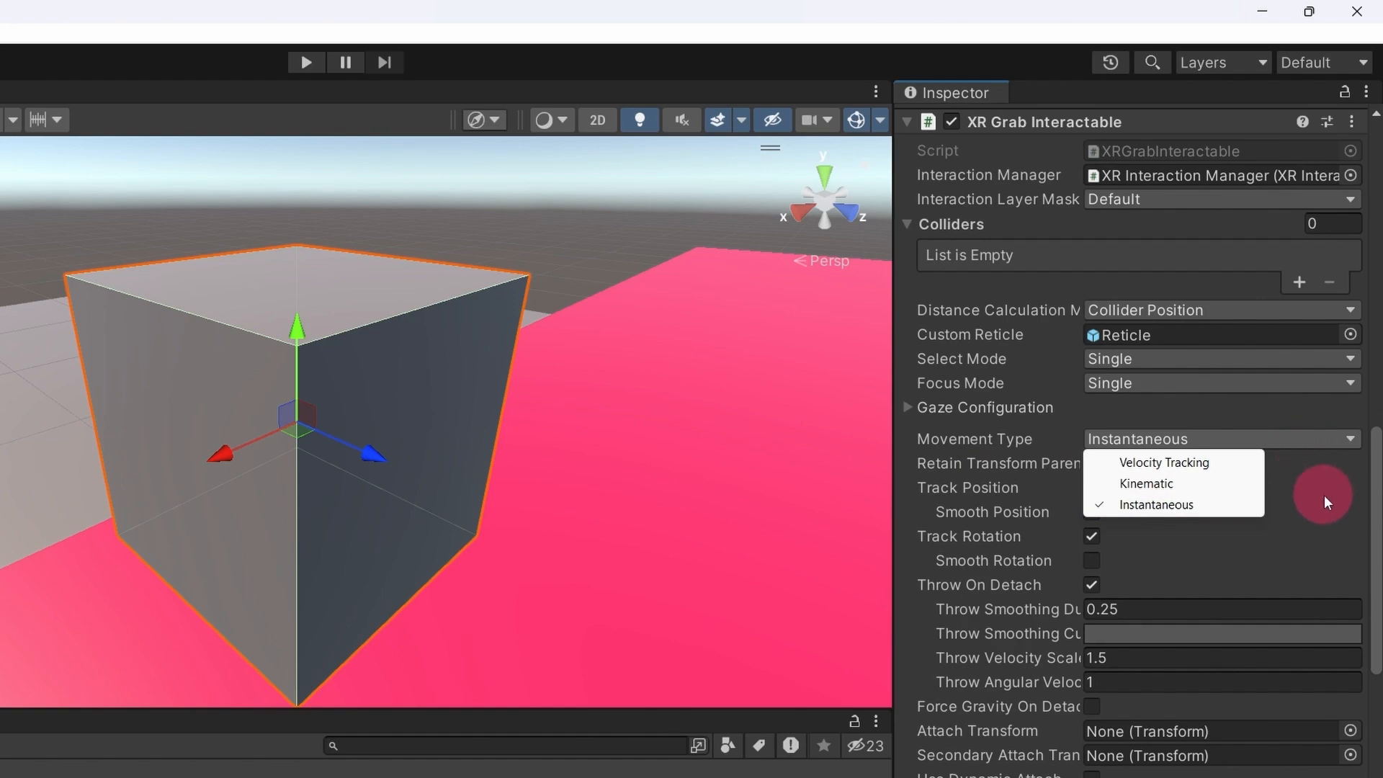
left_click(1324, 497)
Open DemoScene from the XR Interaction Toolkit 2.4.3 Starter Assets sample folder and play-test it.
left_click(28, 534)
left_click(43, 553)
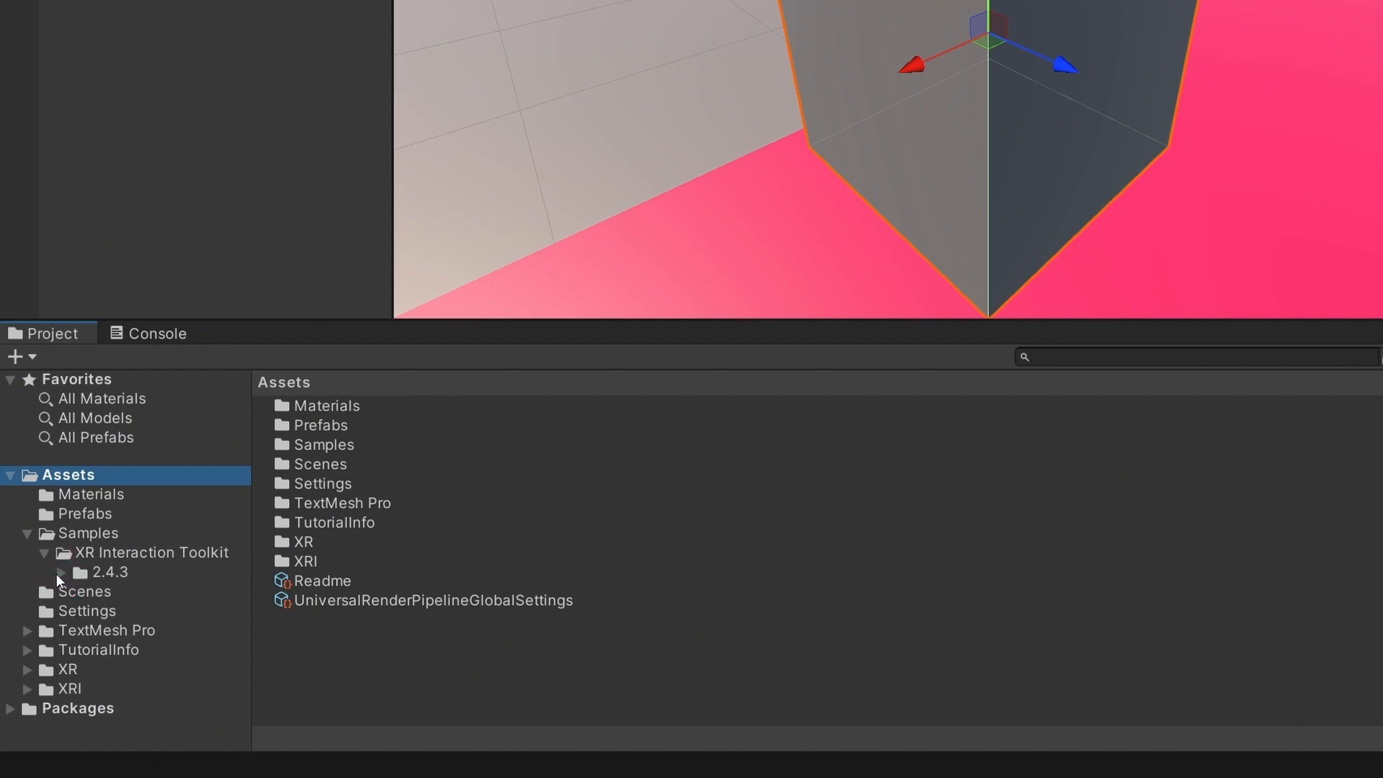
left_click(56, 573)
left_click(78, 592)
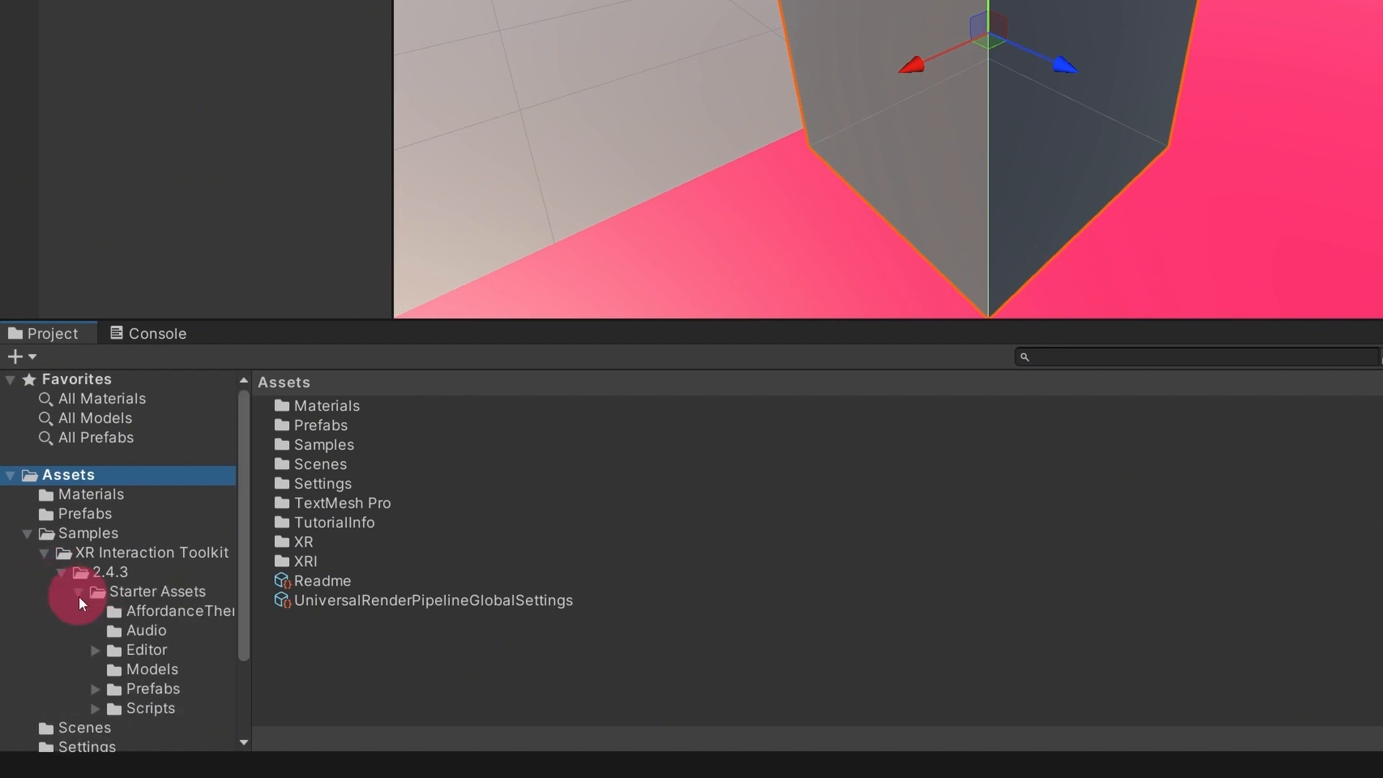
left_click(161, 592)
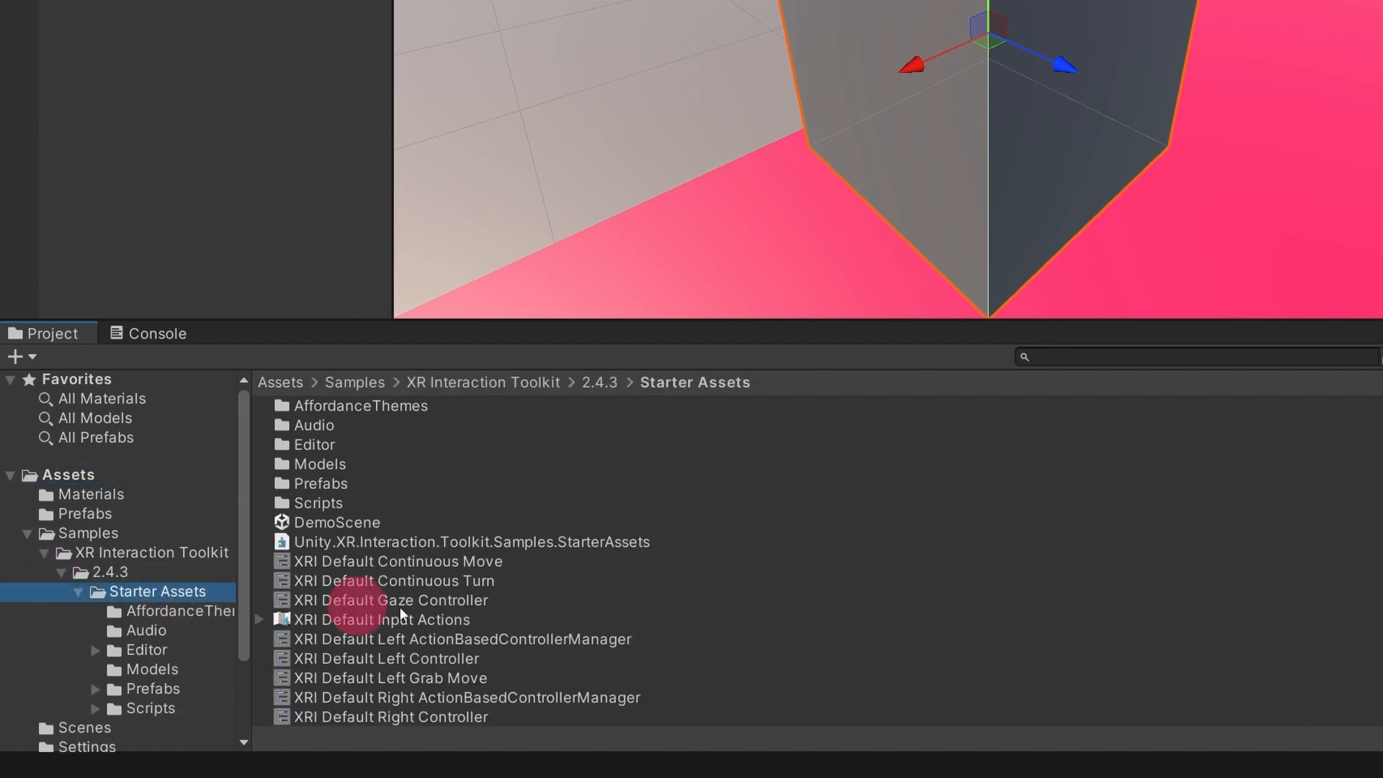
double_click(416, 528)
left_click(665, 41)
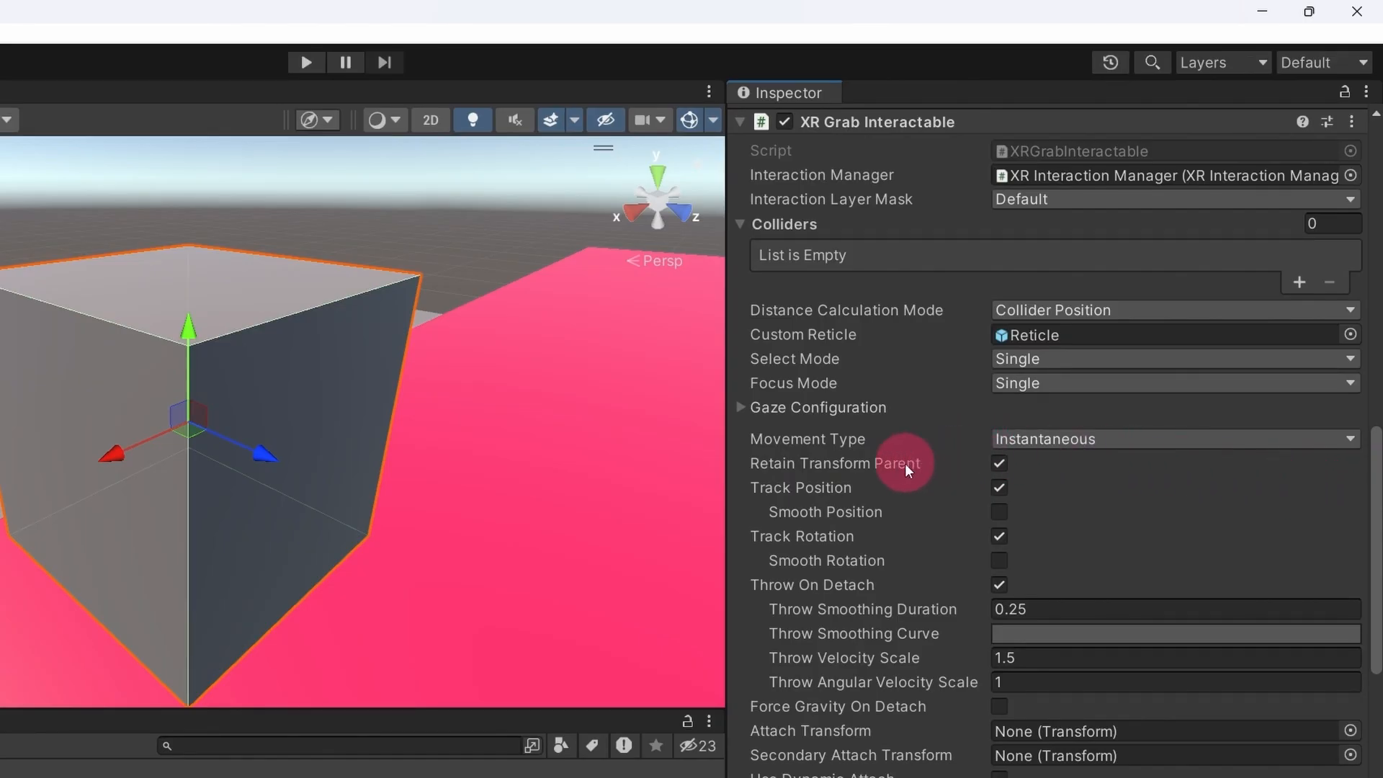
Check the Retain Transform Parent description, and disable Track Rotation on the XR Grab Interactable to play-test grabbing the cube.
mouse_move(904, 464)
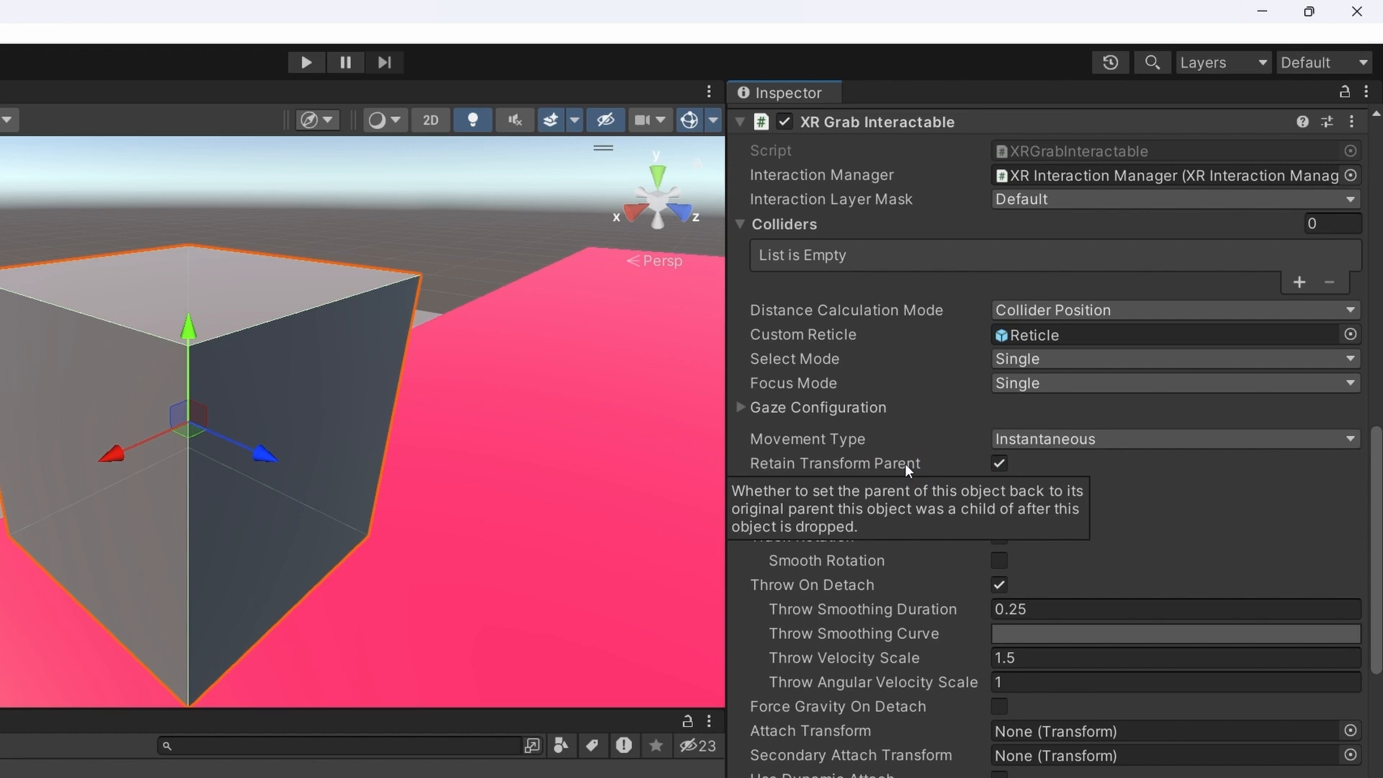
left_click(1326, 491)
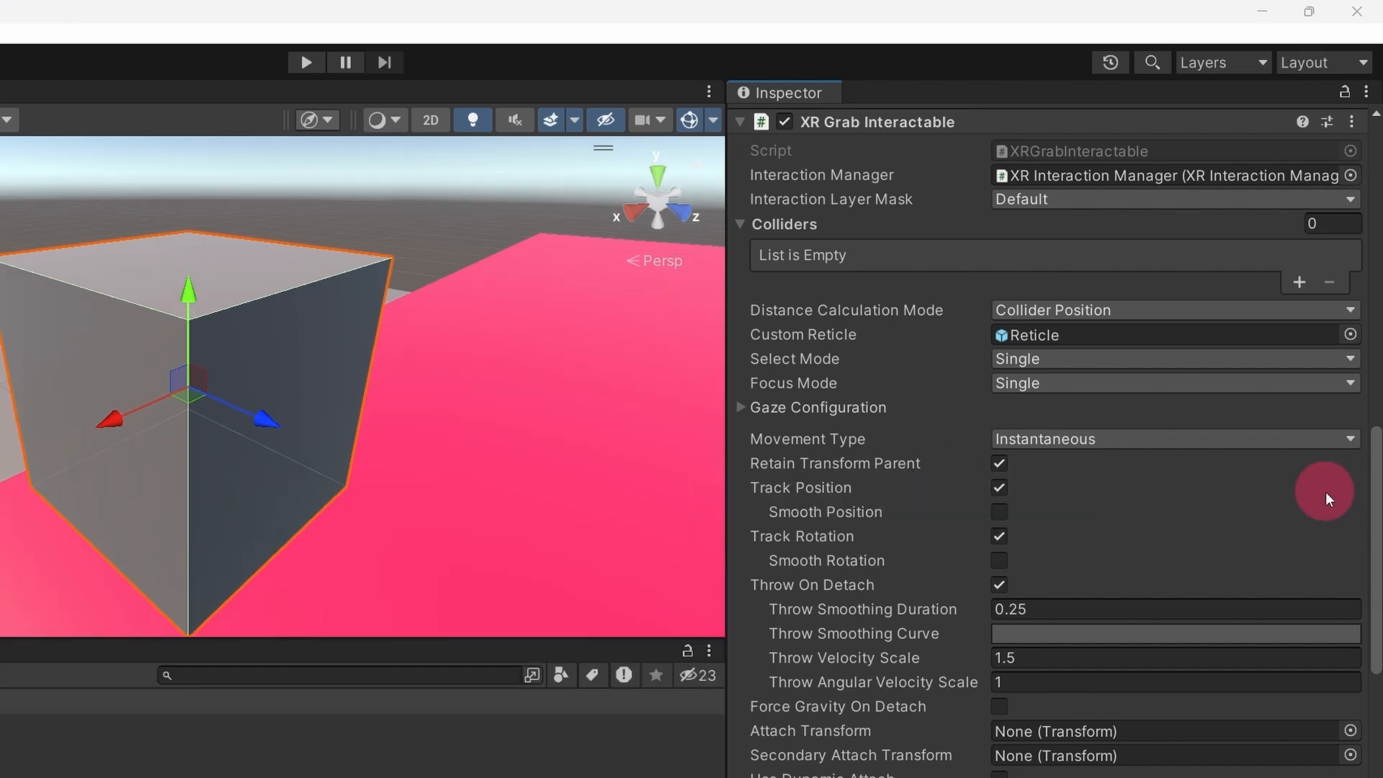
left_click(1014, 536)
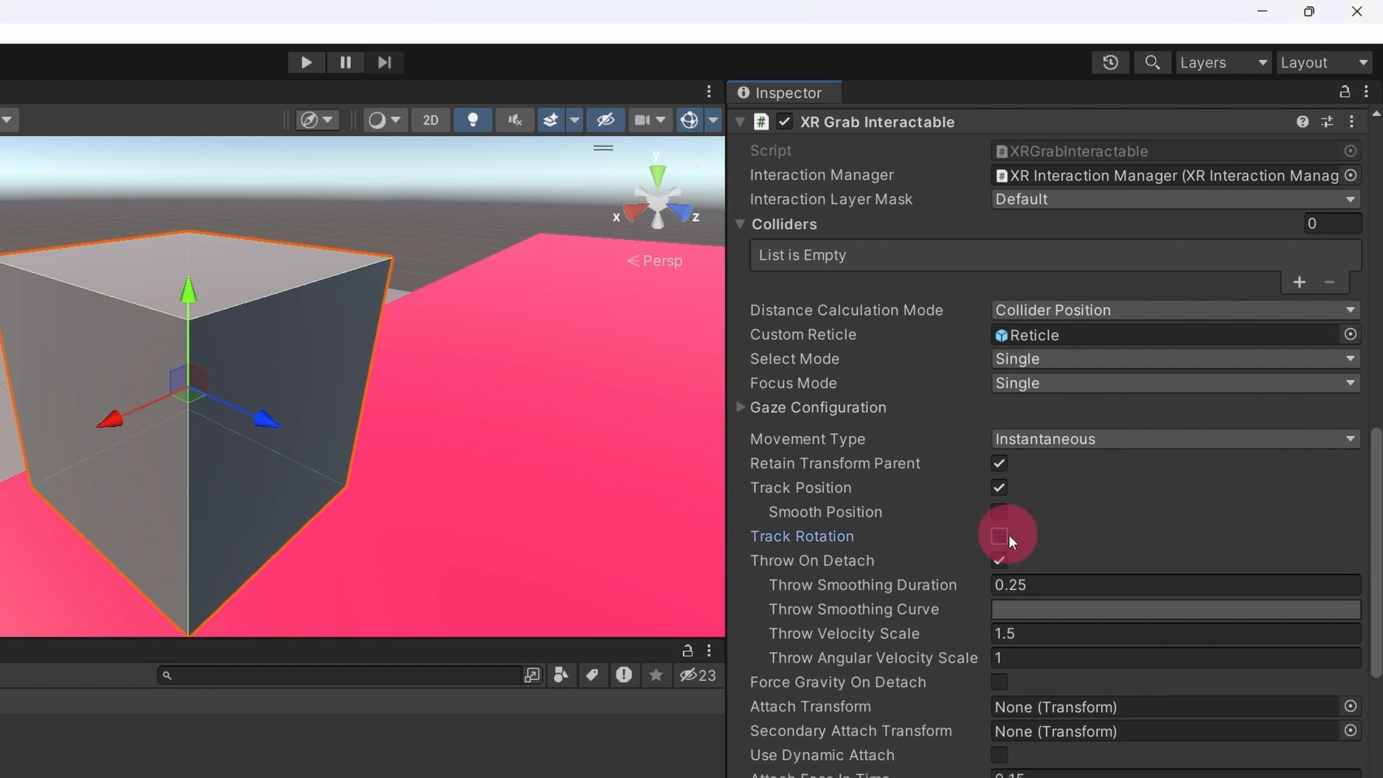
left_click(306, 62)
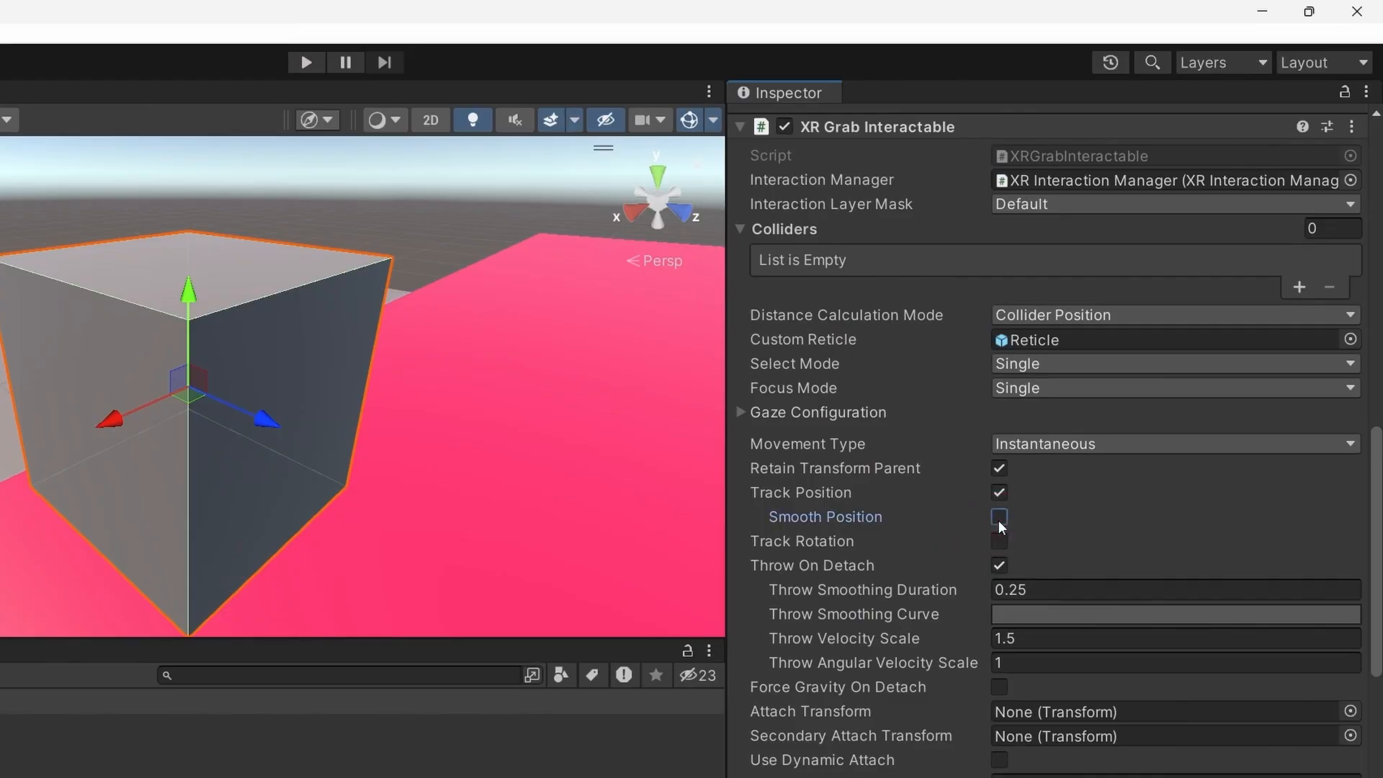
Enable Smooth Position and re-enable Track Rotation on the cube's XR Grab Interactable.
left_click(998, 518)
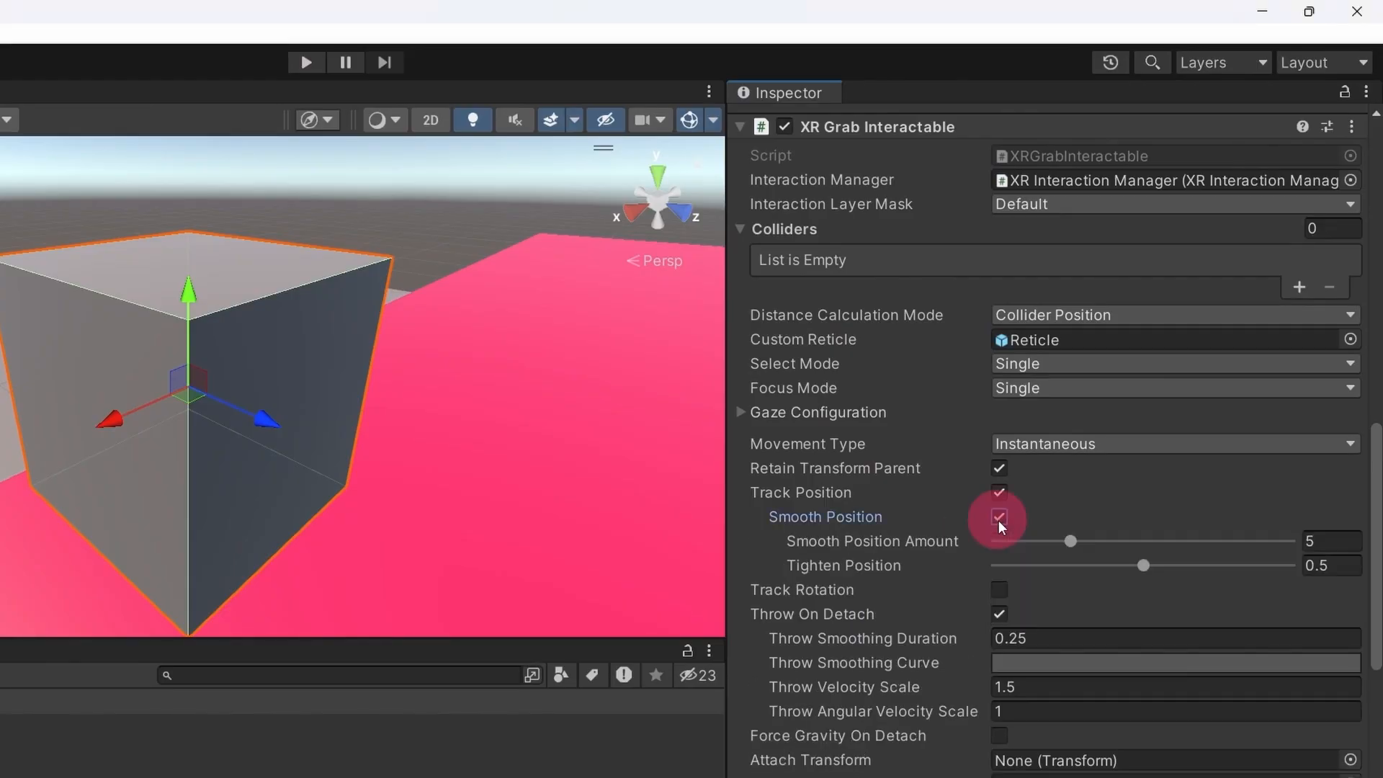
left_click(999, 590)
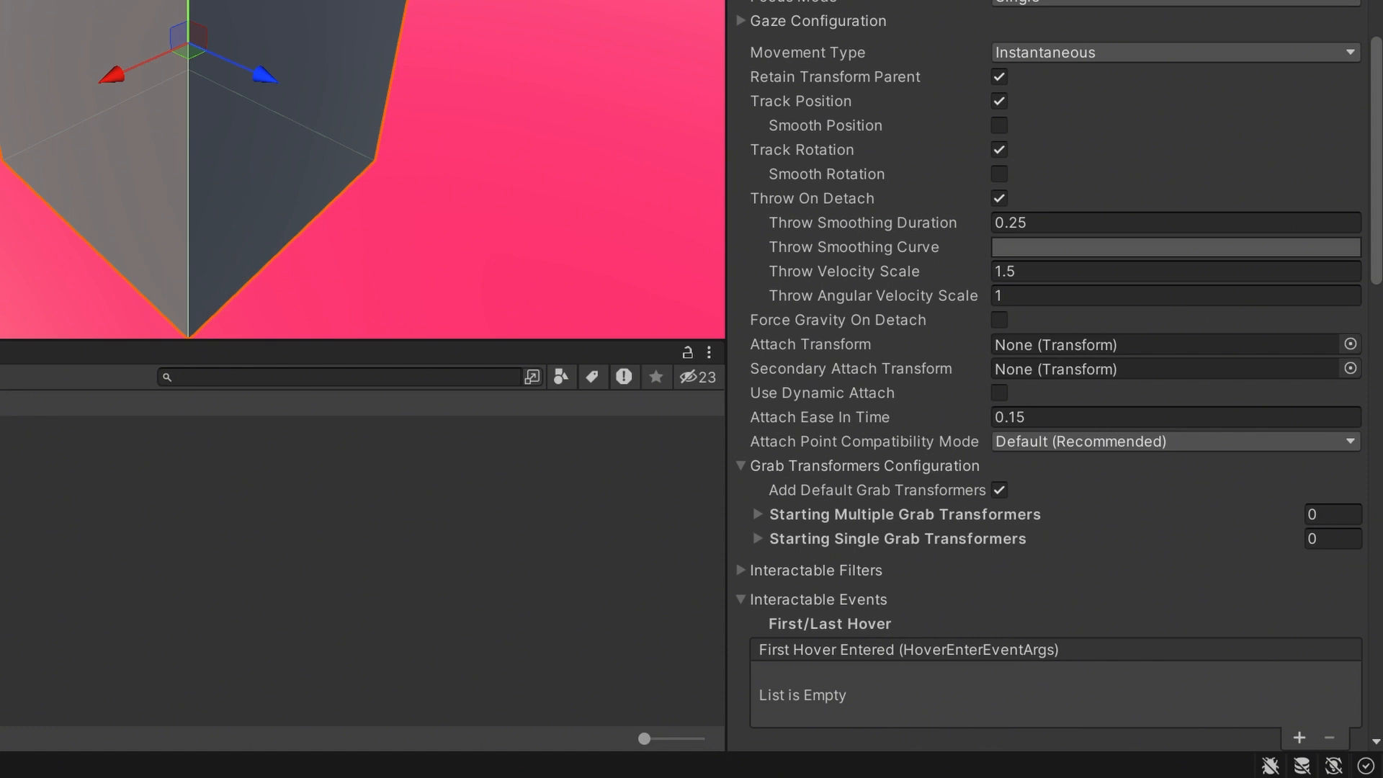
Assign the Pistol's child Attach Point as its XR Grab Interactable's Attach Transform and play-test grabbing the pistol.
left_click(66, 272)
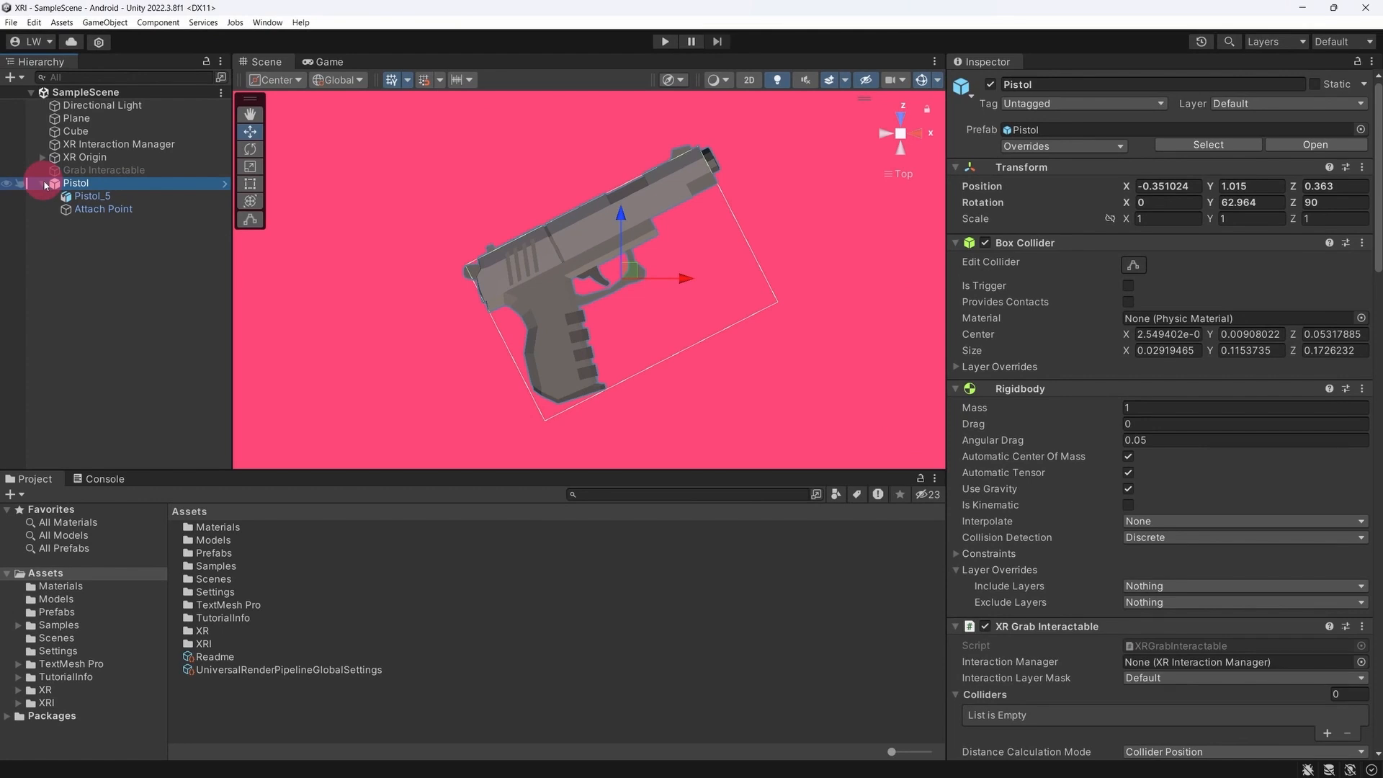
left_click_drag(1379, 190, 1348, 341)
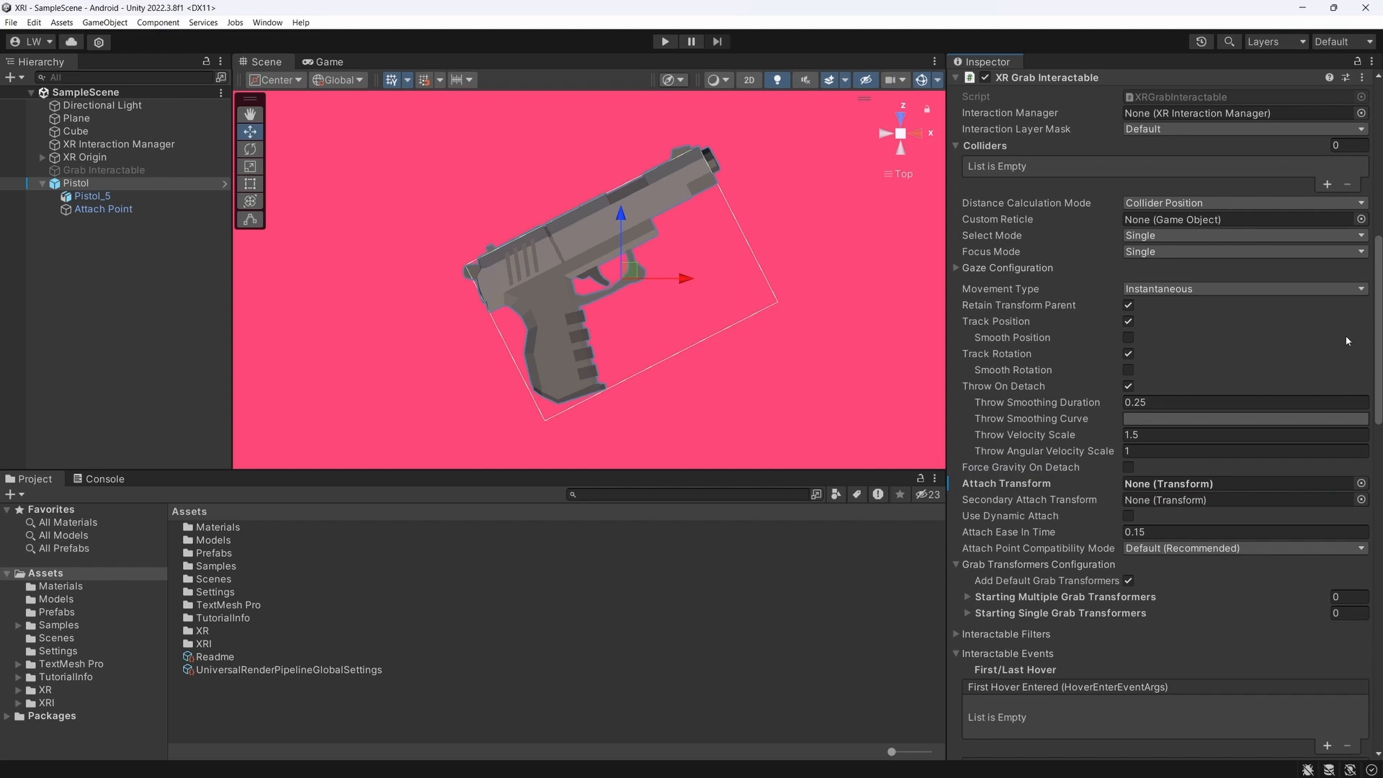
left_click(1341, 336)
left_click(151, 209)
left_click_drag(149, 206, 1231, 488)
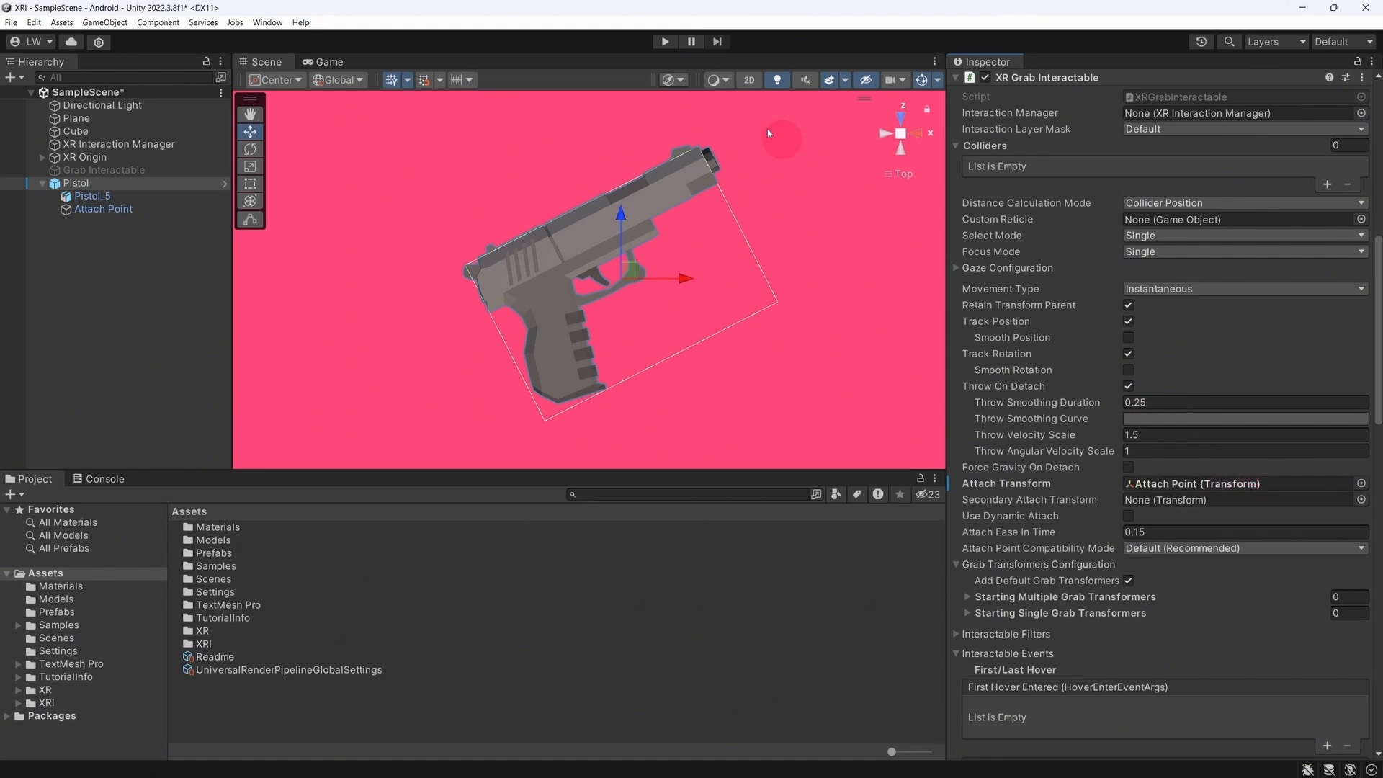
left_click(666, 42)
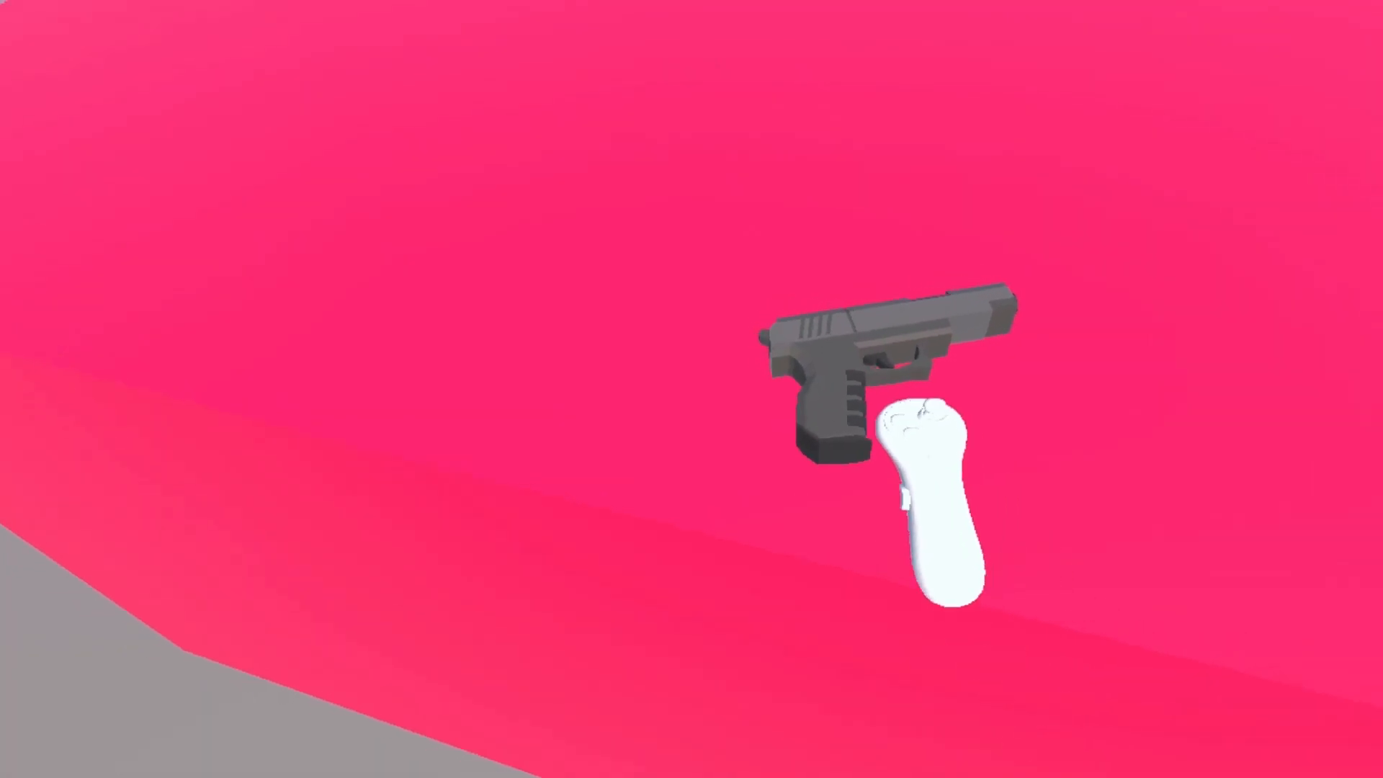